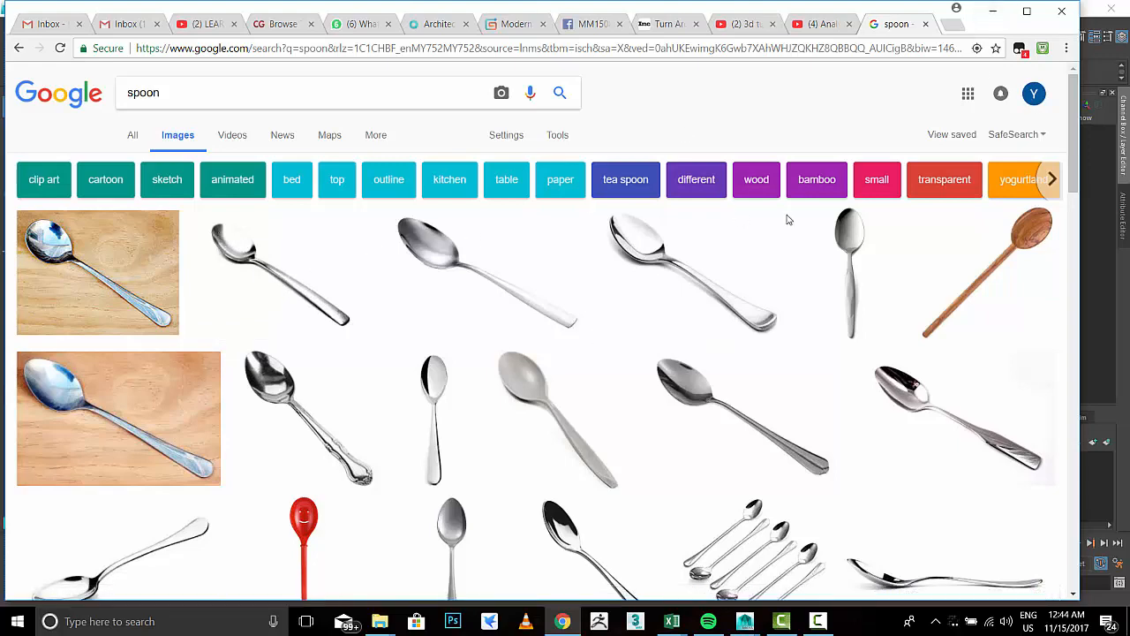
- Switch from the spoon image results to Maya and look over the empty perspective grid
{"action": "left_click", "coordinate": [993, 11]}
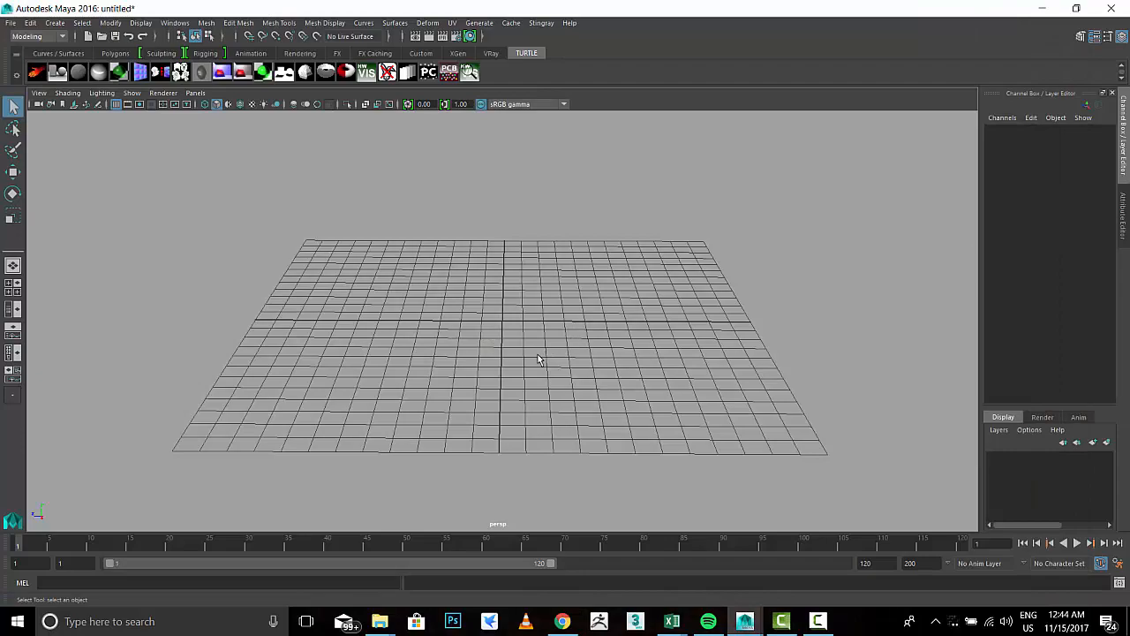
{"action": "mouse_move", "coordinate": [539, 355]}
{"action": "left_mouse_down", "text": "alt"}
{"action": "mouse_move", "coordinate": [520, 366]}
{"action": "mouse_move", "coordinate": [540, 356]}
{"action": "left_mouse_up", "text": "alt"}
{"action": "mouse_move", "coordinate": [541, 357]}
{"action": "right_mouse_down", "text": "alt"}
{"action": "mouse_move", "coordinate": [557, 343]}
{"action": "mouse_move", "coordinate": [620, 367]}
{"action": "mouse_move", "coordinate": [558, 353]}
{"action": "right_mouse_up", "text": "alt"}
{"action": "middle_click_drag", "start_coordinate": [557, 353], "coordinate": [556, 340], "text": "alt"}
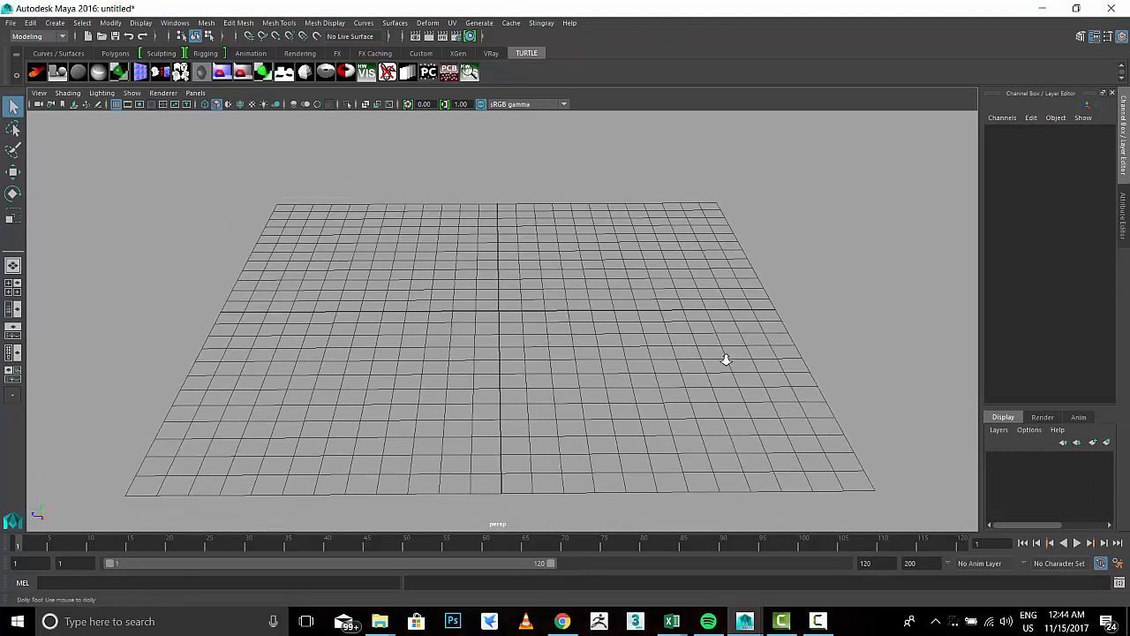
{"action": "right_click_drag", "start_coordinate": [726, 359], "coordinate": [711, 391], "text": "alt"}
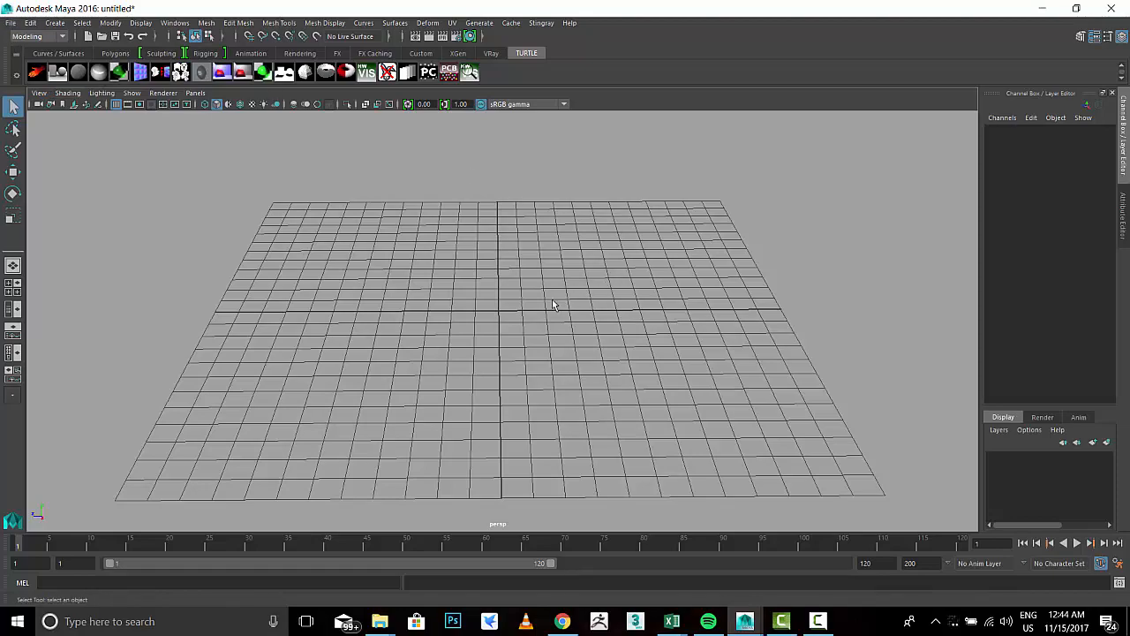
{"action": "left_click_drag", "start_coordinate": [555, 331], "coordinate": [603, 360], "text": "alt"}
{"action": "middle_click_drag", "start_coordinate": [602, 361], "coordinate": [596, 351], "text": "alt"}
{"action": "right_click_drag", "start_coordinate": [596, 352], "coordinate": [570, 360], "text": "alt"}
{"action": "left_click_drag", "start_coordinate": [569, 361], "coordinate": [540, 368], "text": "alt"}
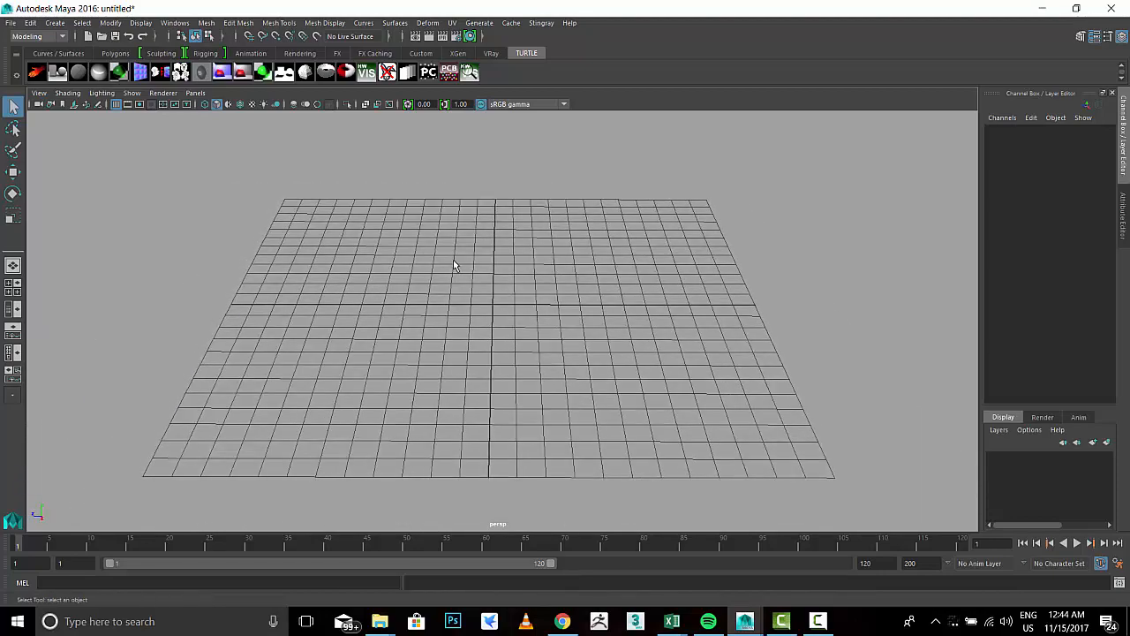
- Create a polygon cube at the grid origin
{"action": "key", "text": "space"}
{"action": "left_click", "coordinate": [365, 217]}
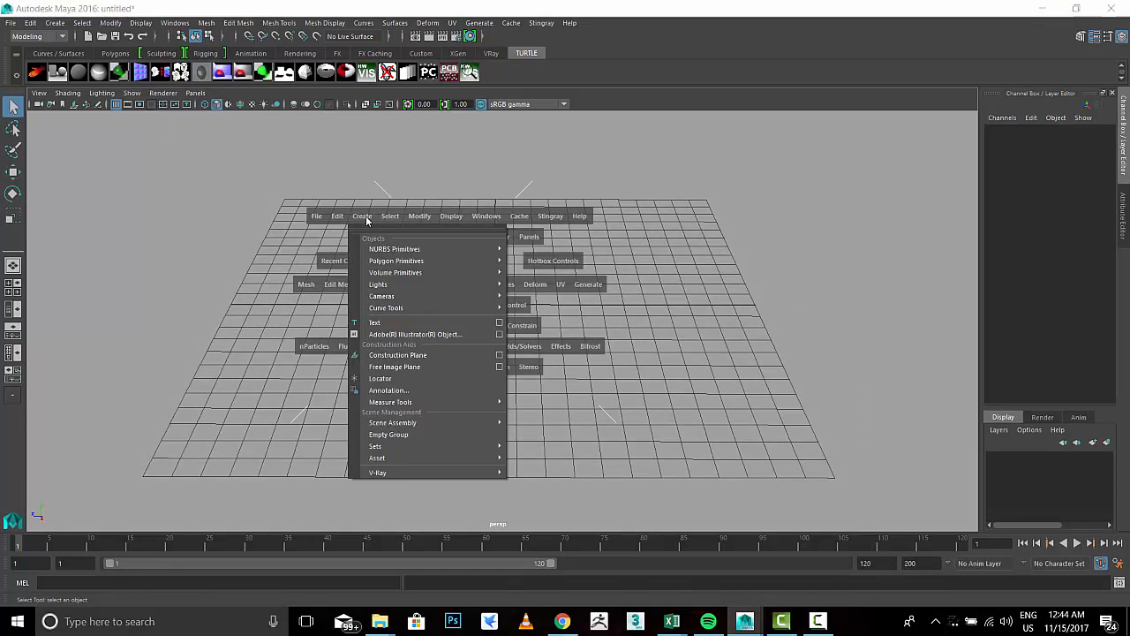
{"action": "mouse_move", "coordinate": [386, 262]}
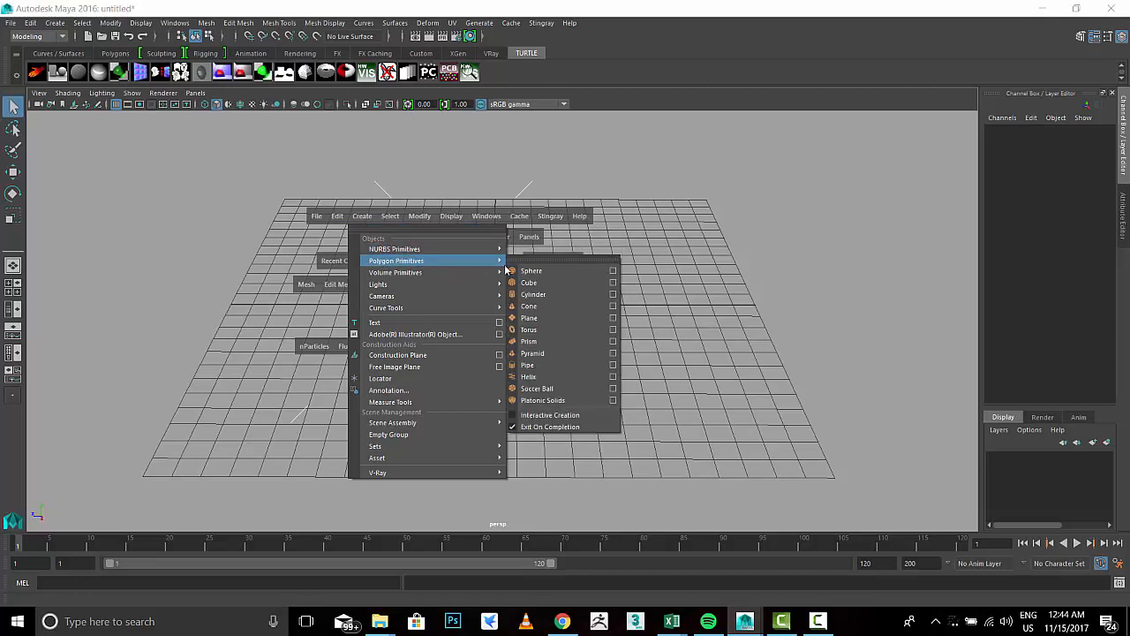
{"action": "left_click", "coordinate": [536, 284]}
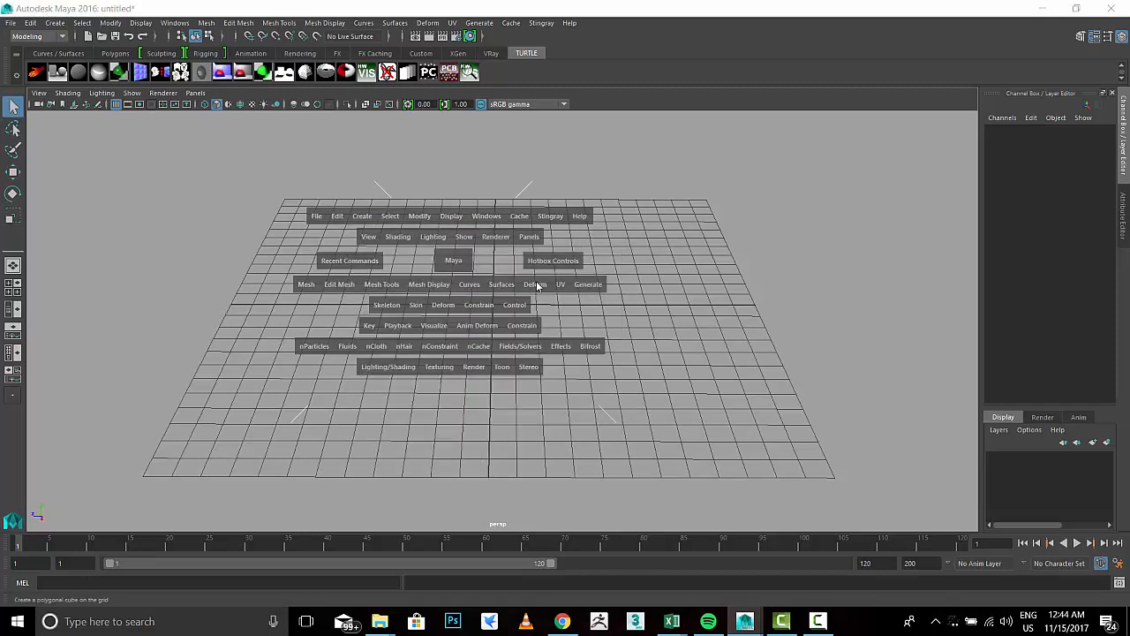
{"action": "mouse_move", "coordinate": [628, 348]}
{"action": "right_mouse_down", "text": "alt"}
{"action": "mouse_move", "coordinate": [396, 321]}
{"action": "mouse_move", "coordinate": [627, 334]}
{"action": "right_mouse_up", "text": "alt"}
{"action": "left_click_drag", "start_coordinate": [627, 333], "coordinate": [485, 288], "text": "alt"}
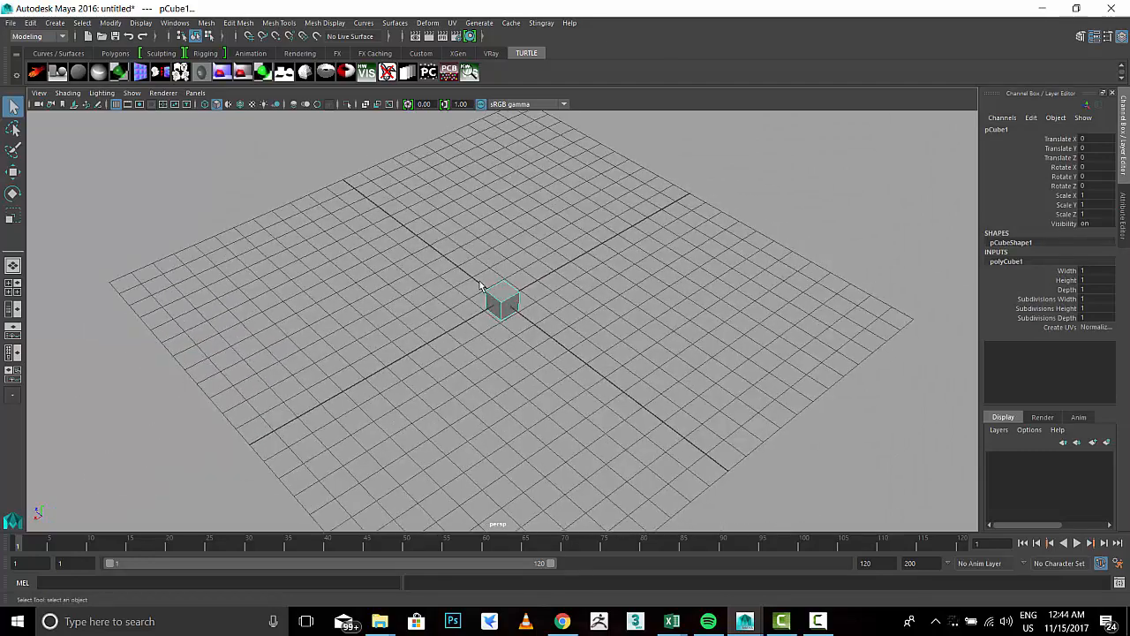
{"action": "right_click_drag", "start_coordinate": [485, 288], "coordinate": [606, 328], "text": "alt"}
{"action": "left_click_drag", "start_coordinate": [607, 327], "coordinate": [568, 326], "text": "alt"}
- Check the spoon reference photos in Chrome and return to the cube in Maya
{"action": "left_click", "coordinate": [562, 621]}
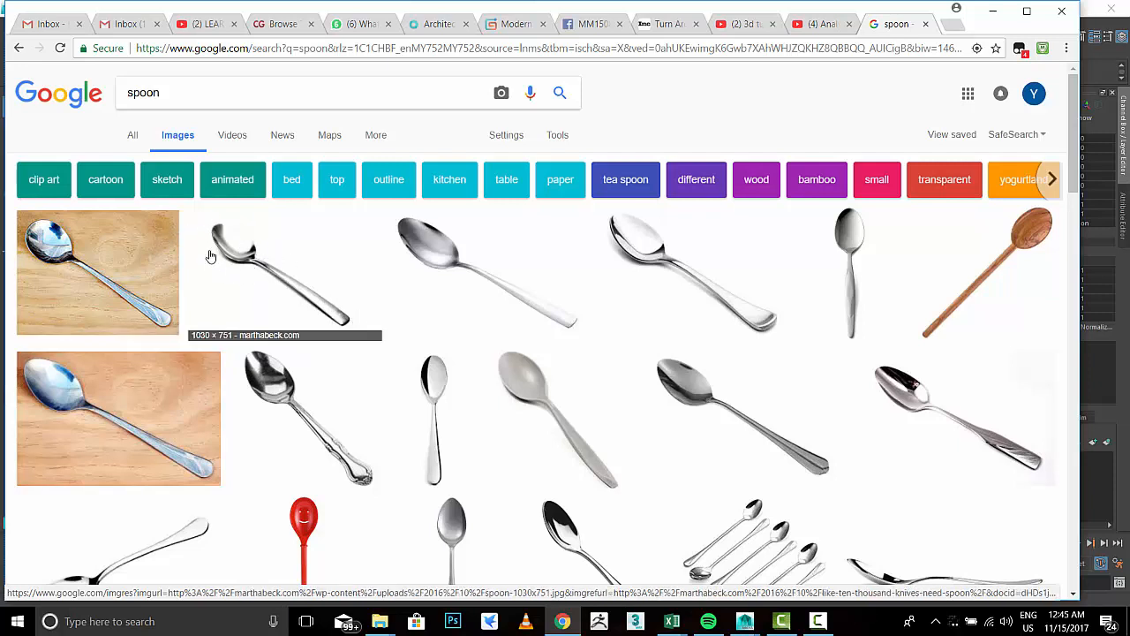
{"action": "left_click", "coordinate": [992, 11]}
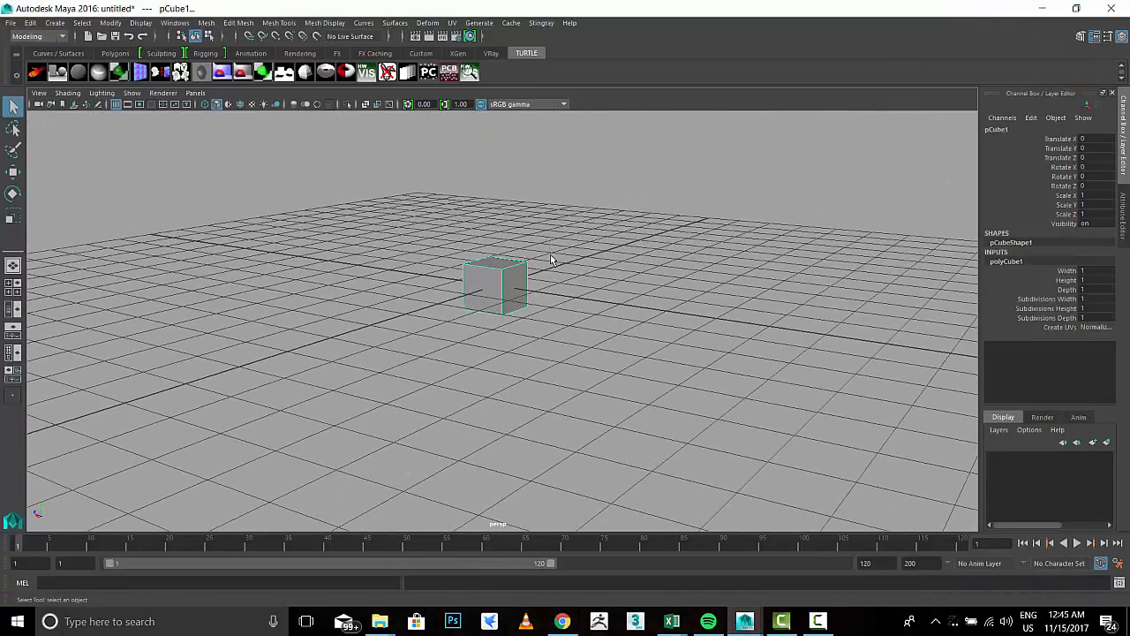
{"action": "left_click_drag", "start_coordinate": [551, 259], "coordinate": [532, 315], "text": "alt"}
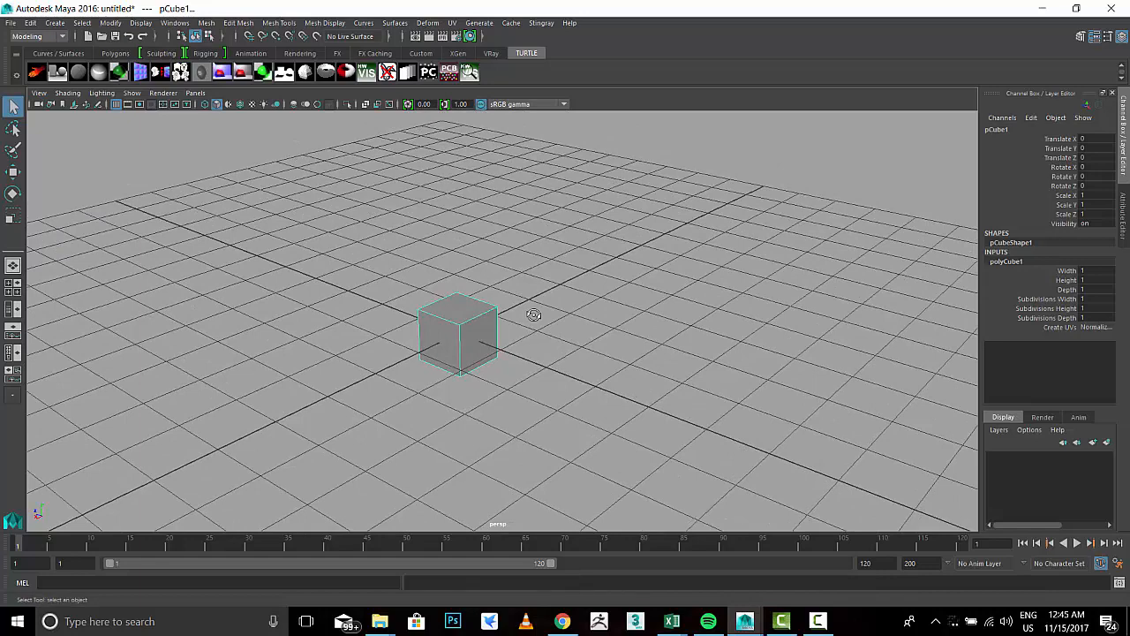
- Scale the cube into a long flat bar, about 0.253 in Y and 13.077 in Z, and raise it about 0.185 in Y
{"action": "key", "text": "r"}
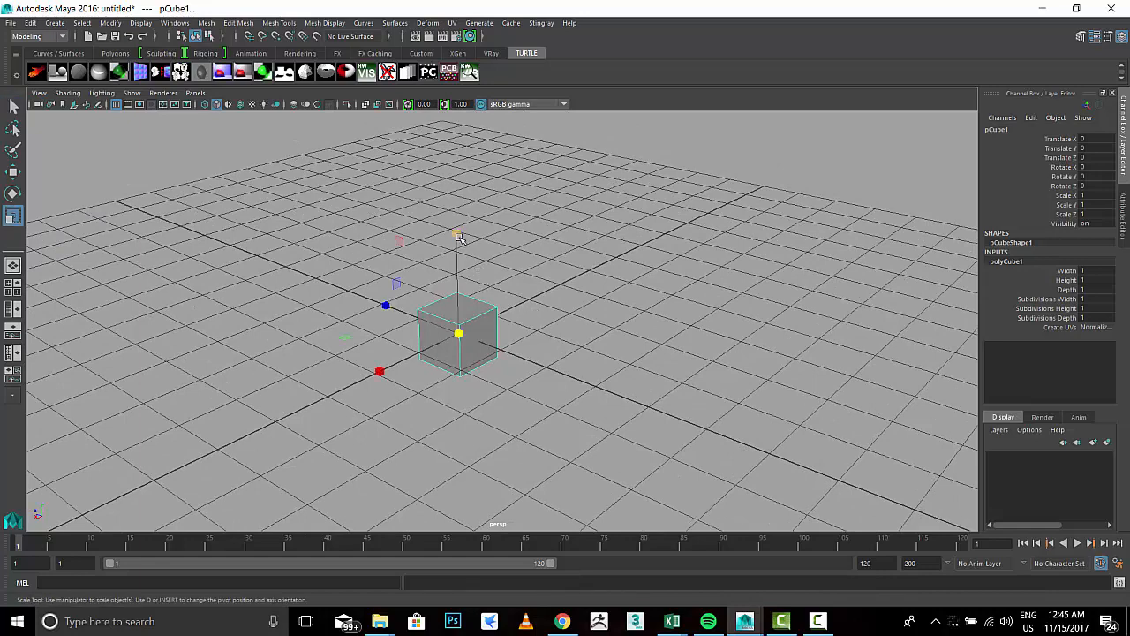
{"action": "left_click_drag", "start_coordinate": [458, 237], "coordinate": [457, 315]}
{"action": "left_click_drag", "start_coordinate": [698, 327], "coordinate": [35, 309], "text": "alt"}
{"action": "left_click_drag", "start_coordinate": [478, 320], "coordinate": [401, 251]}
- Preview the bar smoothed and change the viewport background to a blue gradient
{"action": "key", "text": "3"}
{"action": "key", "text": "w"}
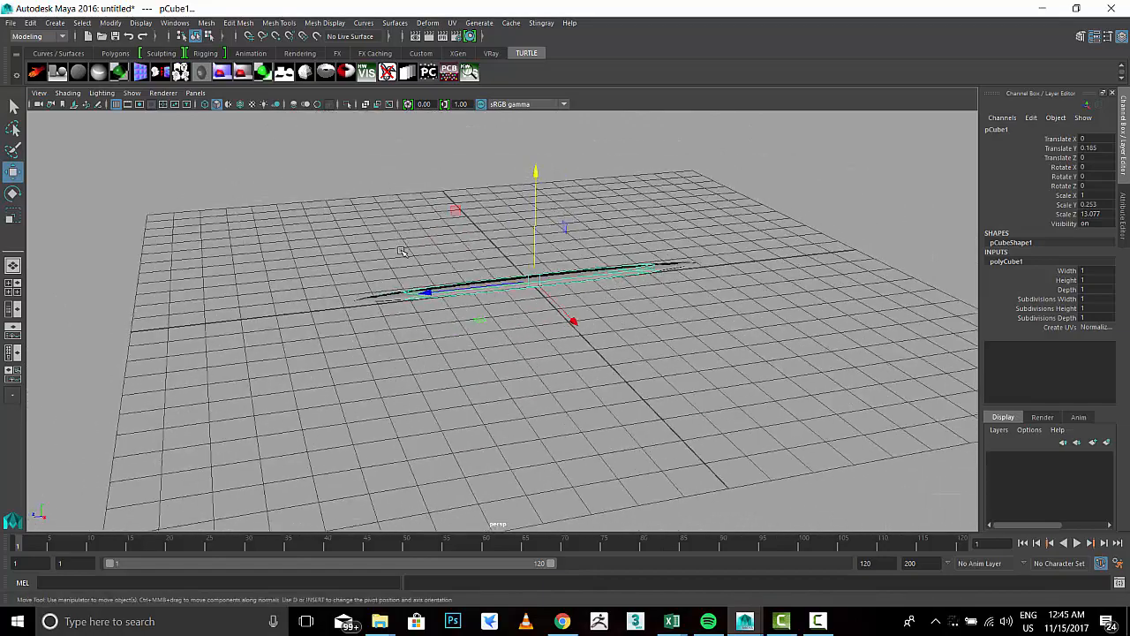
{"action": "right_click_drag", "start_coordinate": [402, 252], "coordinate": [497, 248], "text": "alt"}
{"action": "left_click_drag", "start_coordinate": [497, 248], "coordinate": [455, 305], "text": "alt"}
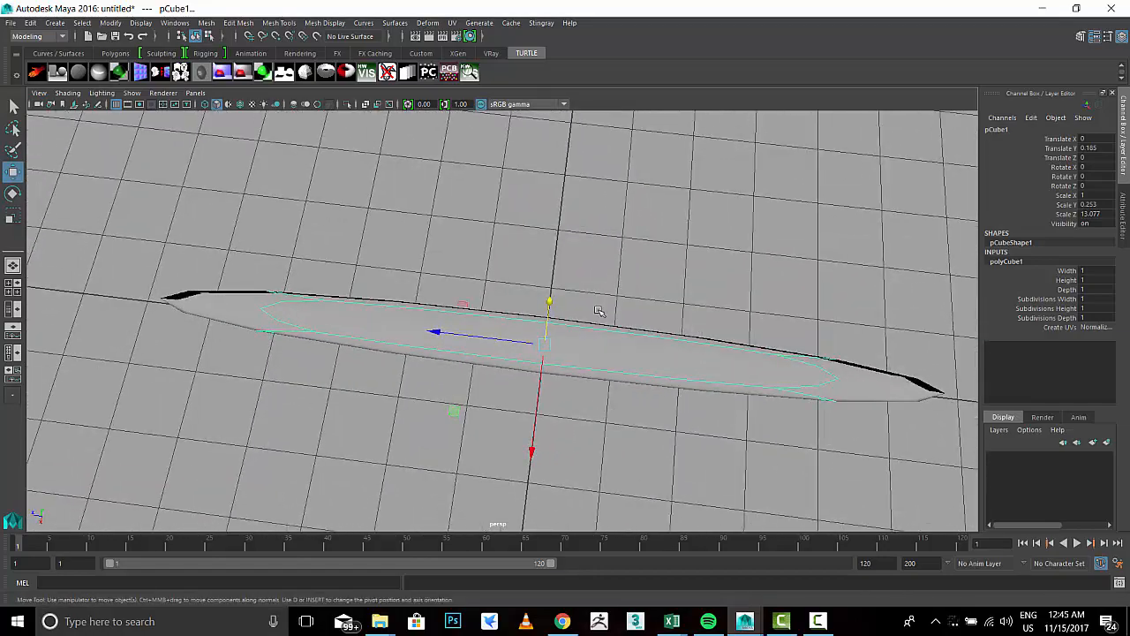
{"action": "left_click_drag", "start_coordinate": [596, 309], "coordinate": [481, 315], "text": "alt"}
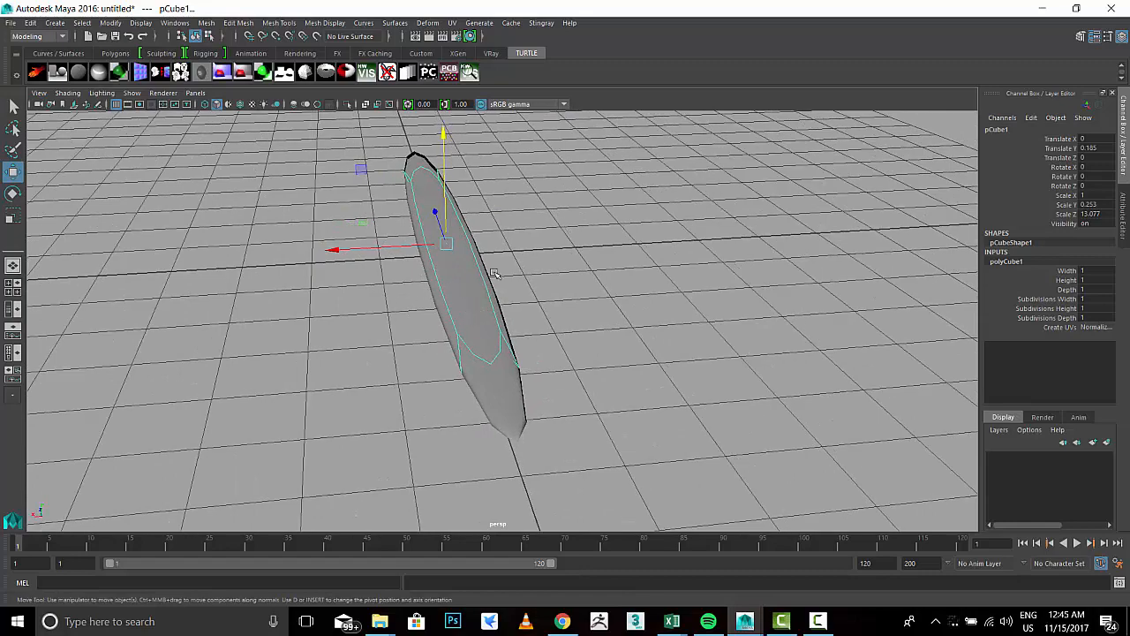
{"action": "left_click_drag", "start_coordinate": [797, 281], "coordinate": [571, 294], "text": "alt"}
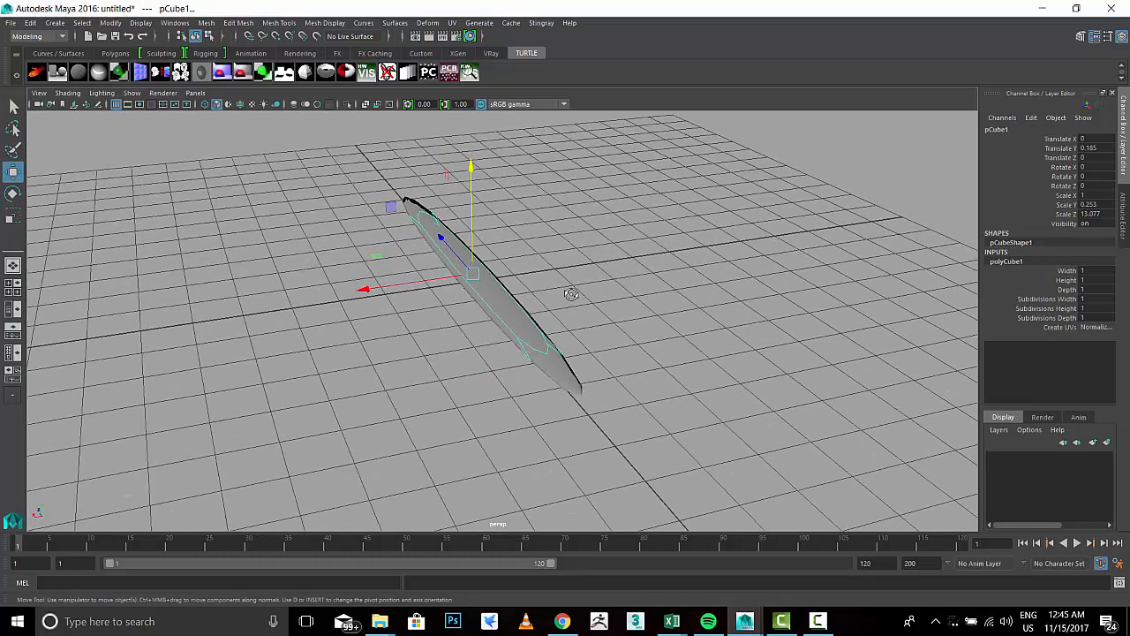
{"action": "key", "text": "alt+b"}
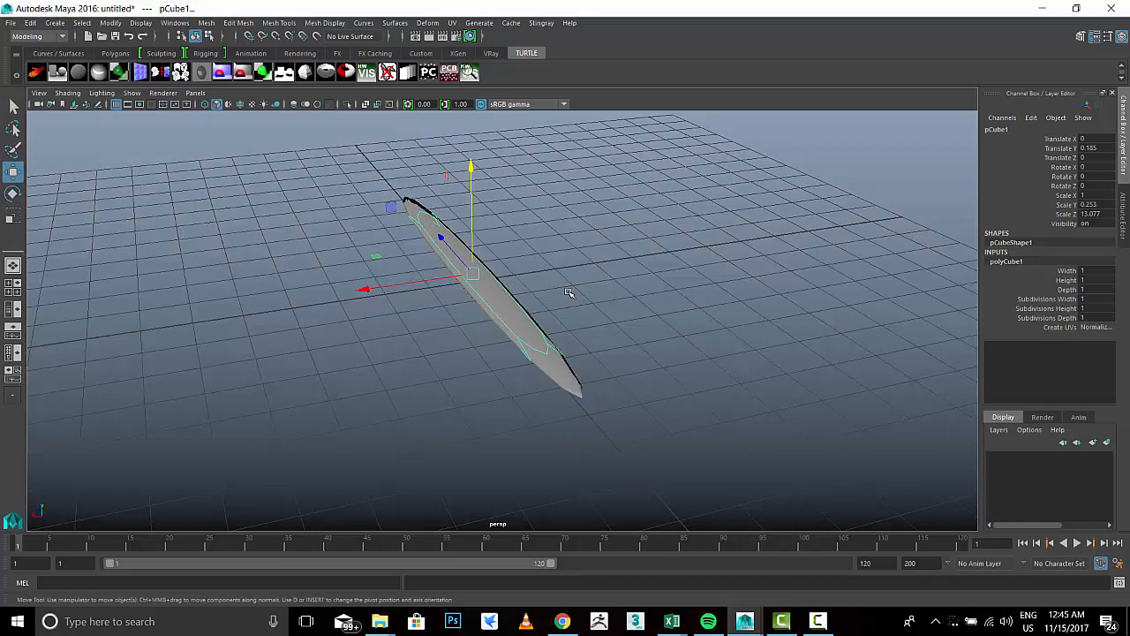
{"action": "left_click_drag", "start_coordinate": [625, 315], "coordinate": [548, 317], "text": "alt"}
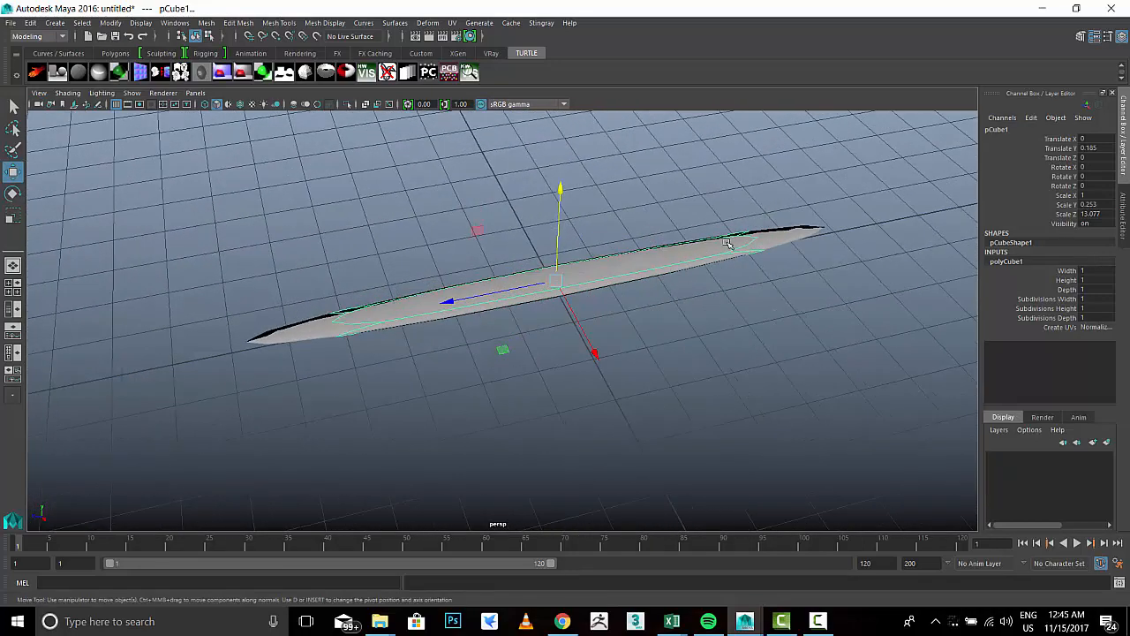
- Compare the bar's unsmoothed and smoothed display at its end, finishing with the unsmoothed display
{"action": "key", "text": "1"}
{"action": "left_click_drag", "start_coordinate": [747, 280], "coordinate": [735, 278], "text": "alt"}
{"action": "right_click_drag", "start_coordinate": [718, 266], "coordinate": [754, 284], "text": "alt"}
{"action": "middle_click_drag", "start_coordinate": [753, 284], "coordinate": [598, 300], "text": "alt"}
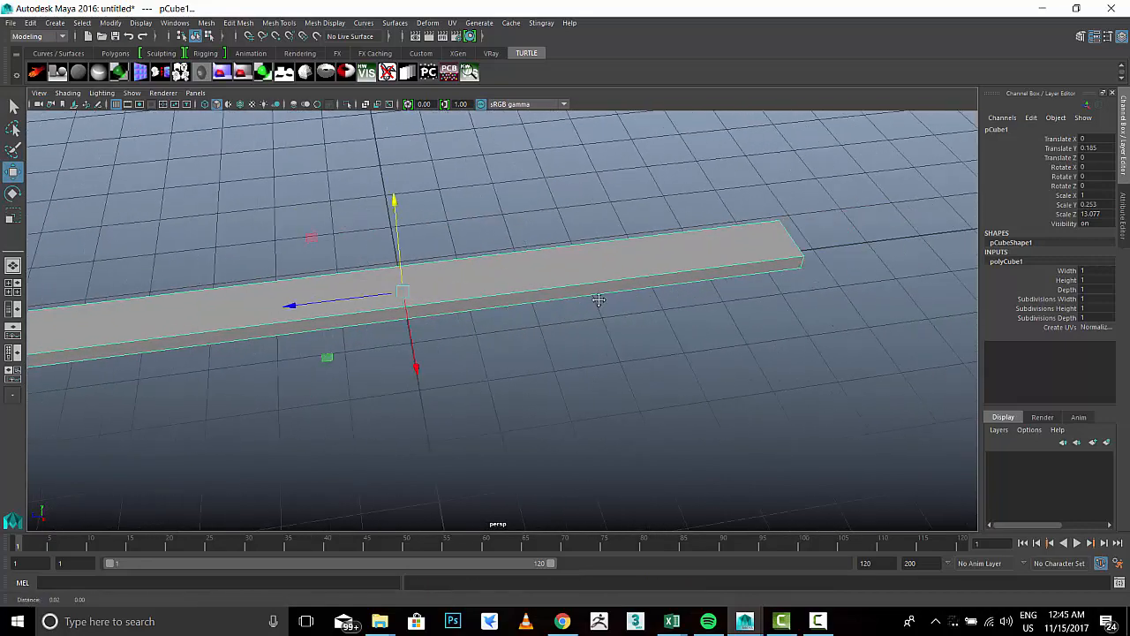
{"action": "left_click_drag", "start_coordinate": [599, 300], "coordinate": [626, 255], "text": "alt"}
{"action": "key", "text": "3"}
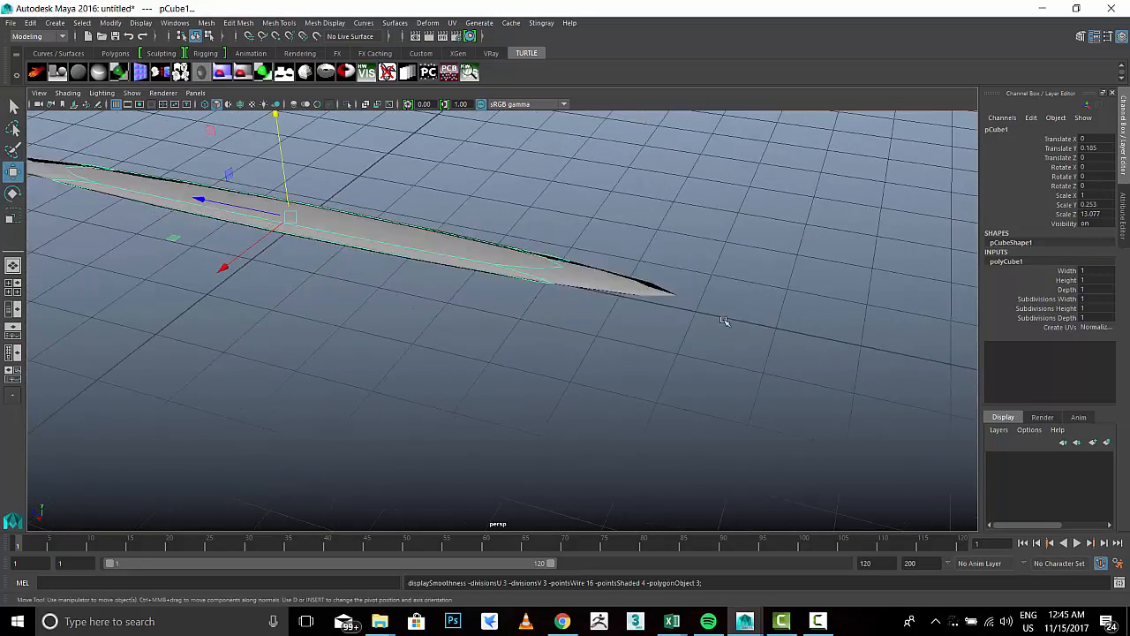
{"action": "key", "text": "1"}
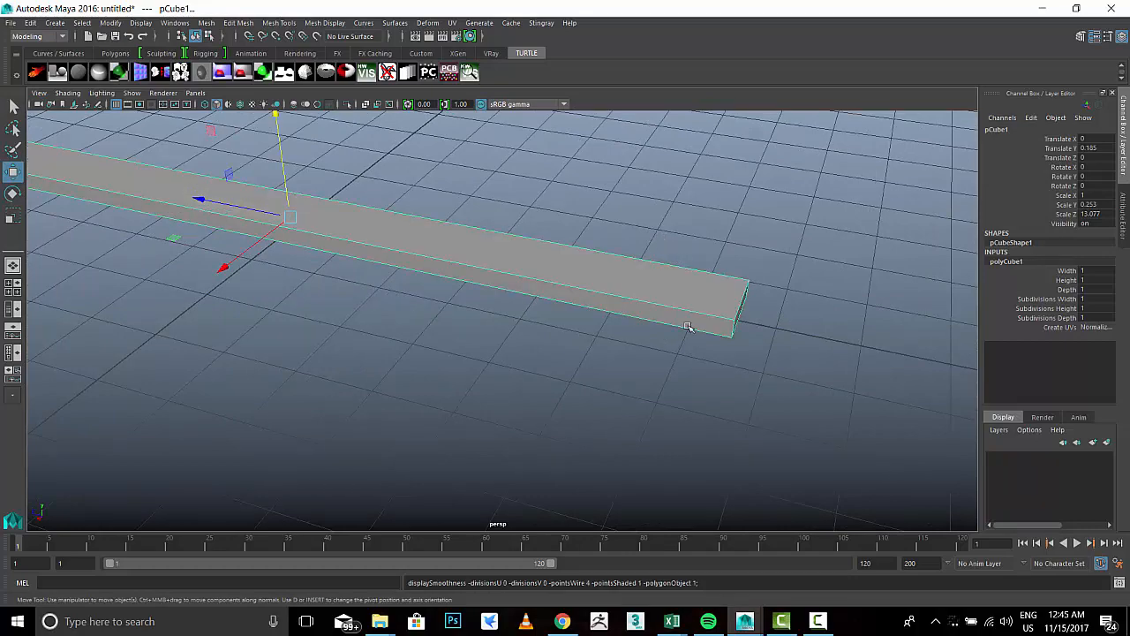
{"action": "left_click_drag", "start_coordinate": [688, 327], "coordinate": [584, 294], "text": "alt"}
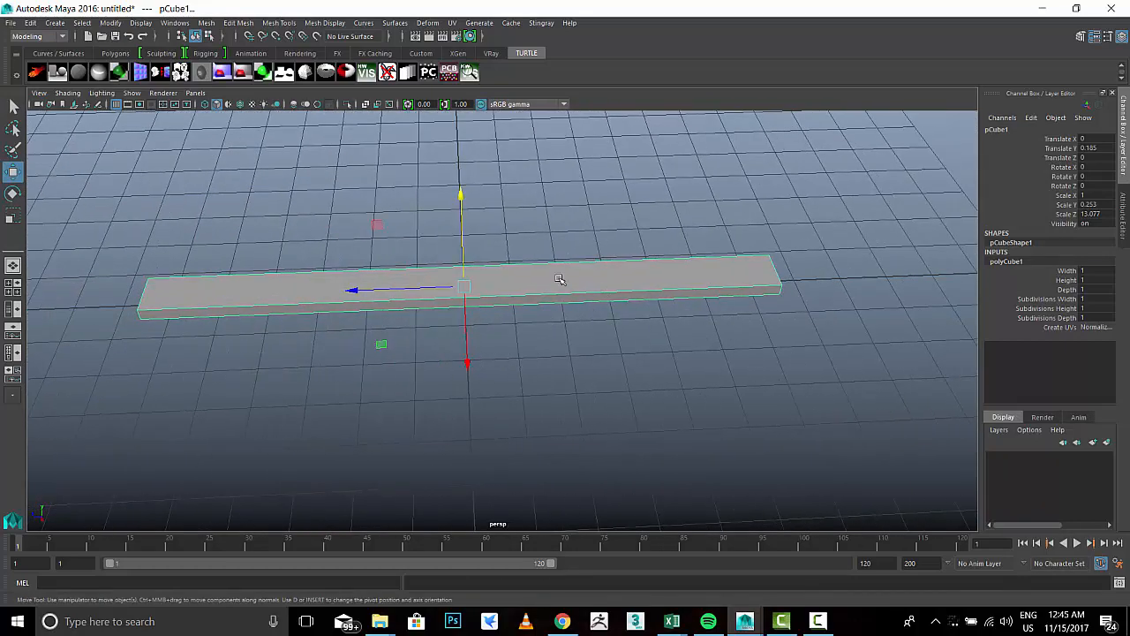
- Insert an edge loop across the bar close to one of its short ends
{"action": "left_click", "coordinate": [286, 23]}
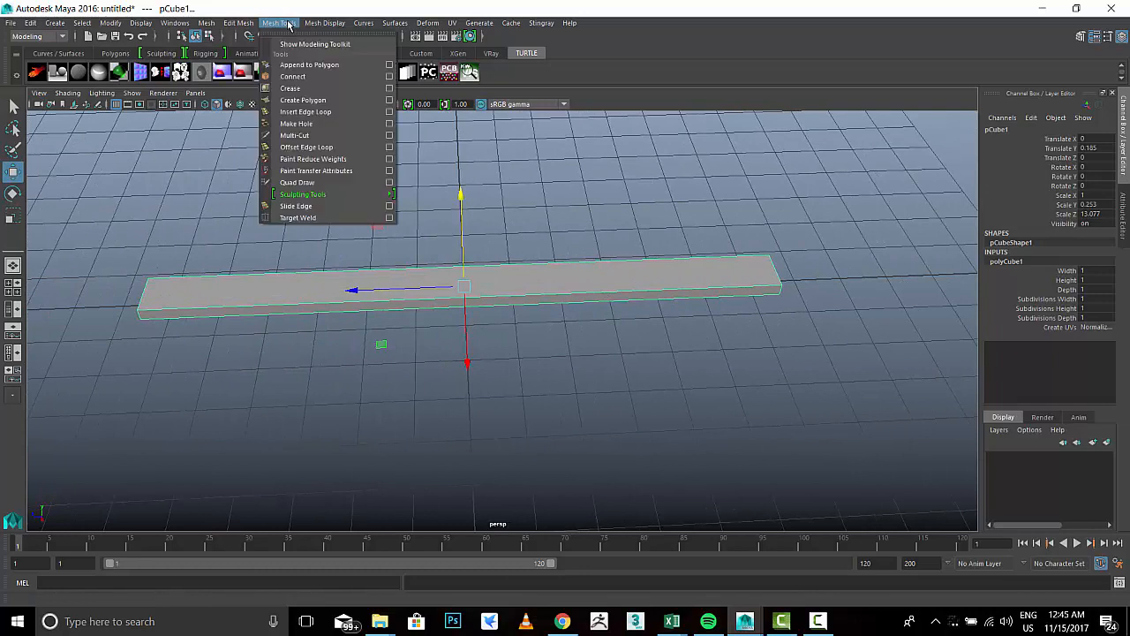
{"action": "left_click", "coordinate": [318, 113]}
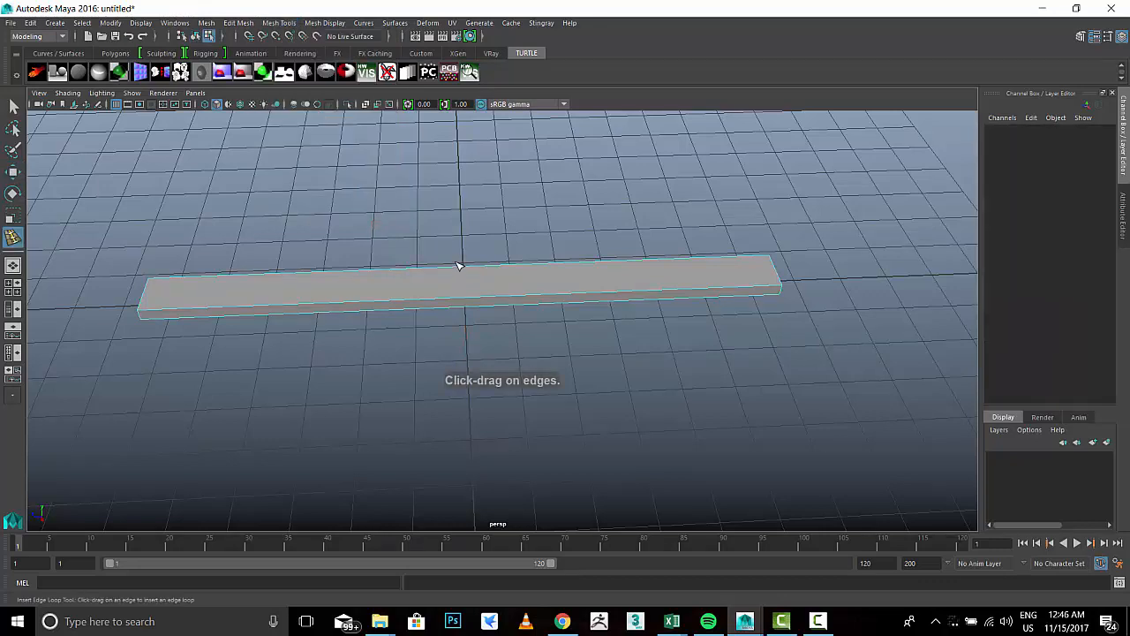
{"action": "left_click_drag", "start_coordinate": [484, 272], "coordinate": [739, 283]}
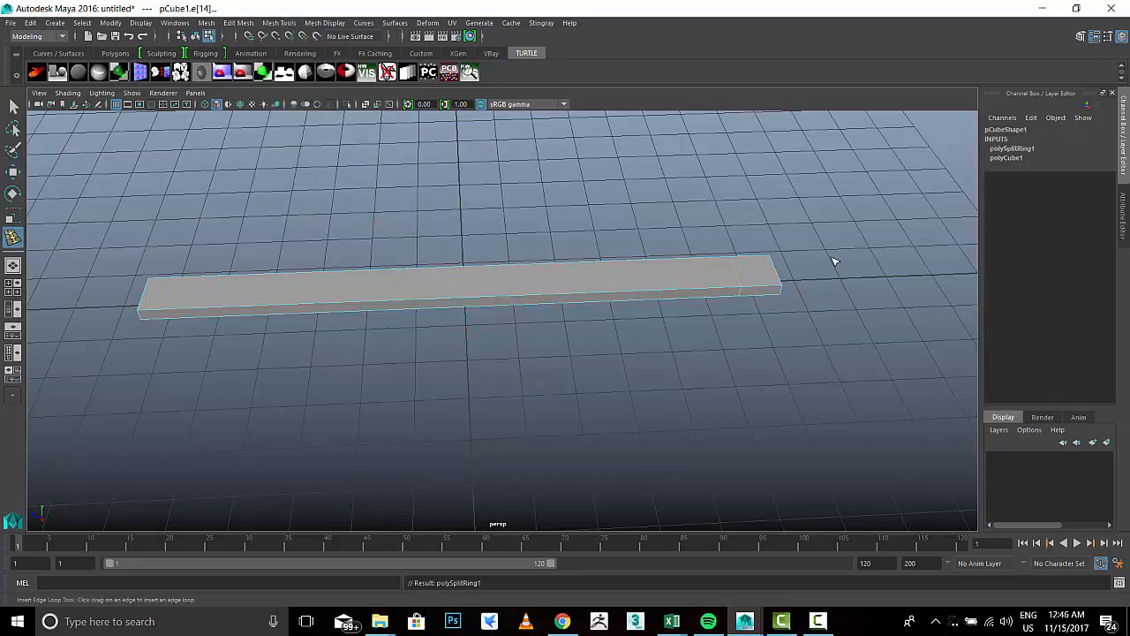
- Preview the bar smoothed and examine the end shaped by the edge loop
{"action": "right_click_drag", "start_coordinate": [836, 262], "coordinate": [790, 276], "text": "alt"}
{"action": "left_click_drag", "start_coordinate": [780, 250], "coordinate": [781, 336], "text": "alt"}
{"action": "middle_click_drag", "start_coordinate": [781, 336], "coordinate": [593, 291], "text": "alt"}
{"action": "left_click_drag", "start_coordinate": [593, 291], "coordinate": [548, 244], "text": "alt"}
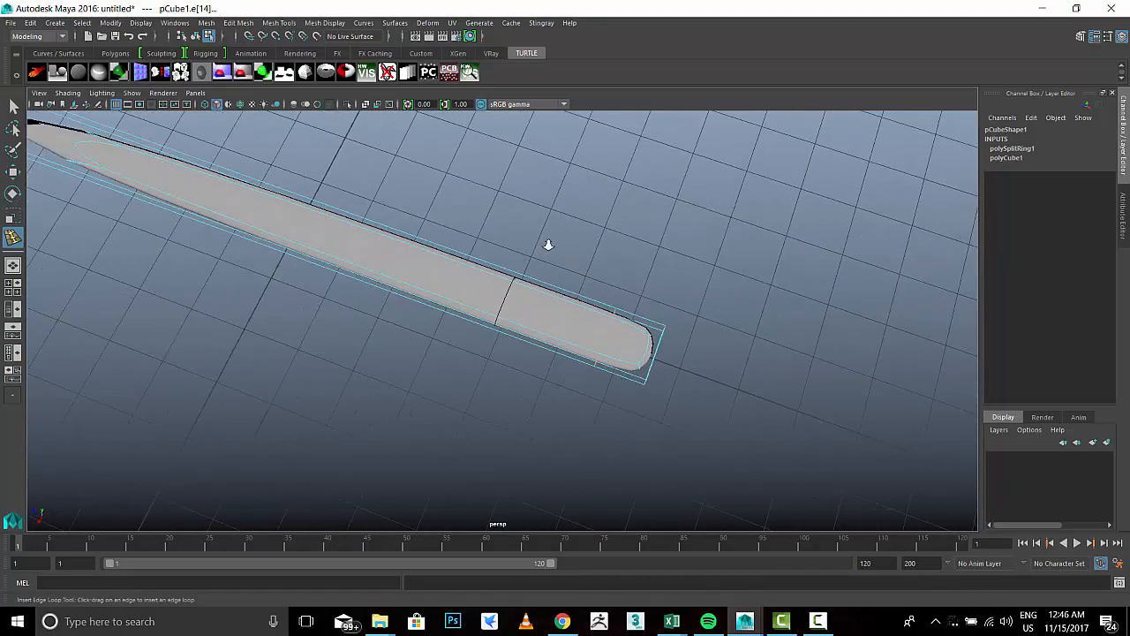
{"action": "right_click_drag", "start_coordinate": [548, 244], "coordinate": [704, 318], "text": "alt"}
{"action": "left_click_drag", "start_coordinate": [704, 318], "coordinate": [740, 313], "text": "alt"}
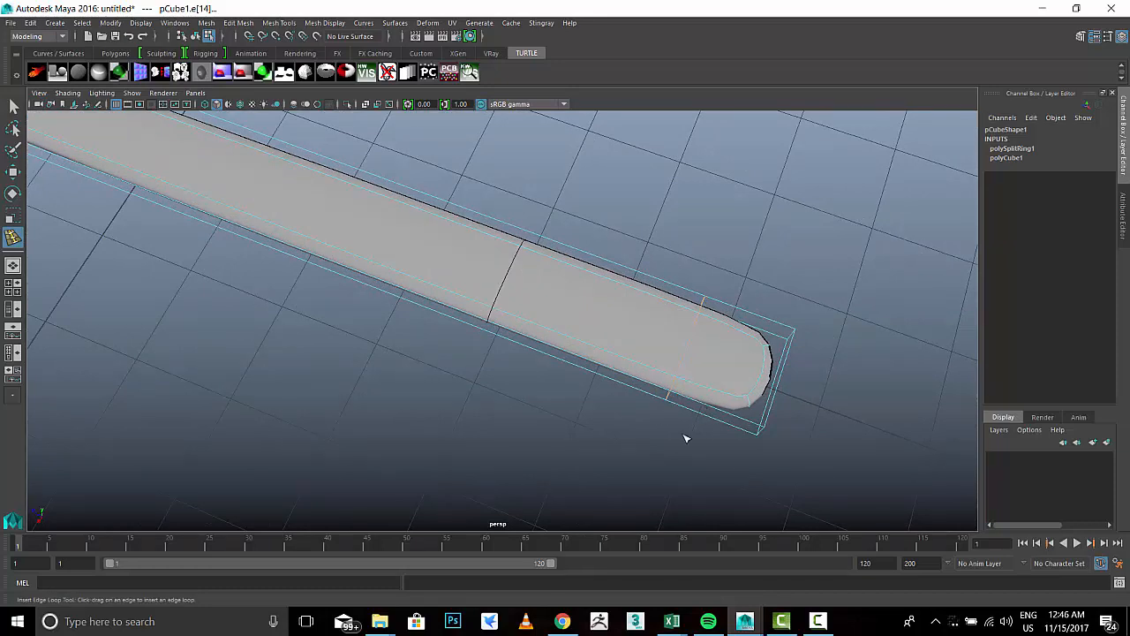
- Check the handle shape in the spoon reference photos and examine the bar's opposite, unsupported end in Maya
{"action": "left_click", "coordinate": [562, 621]}
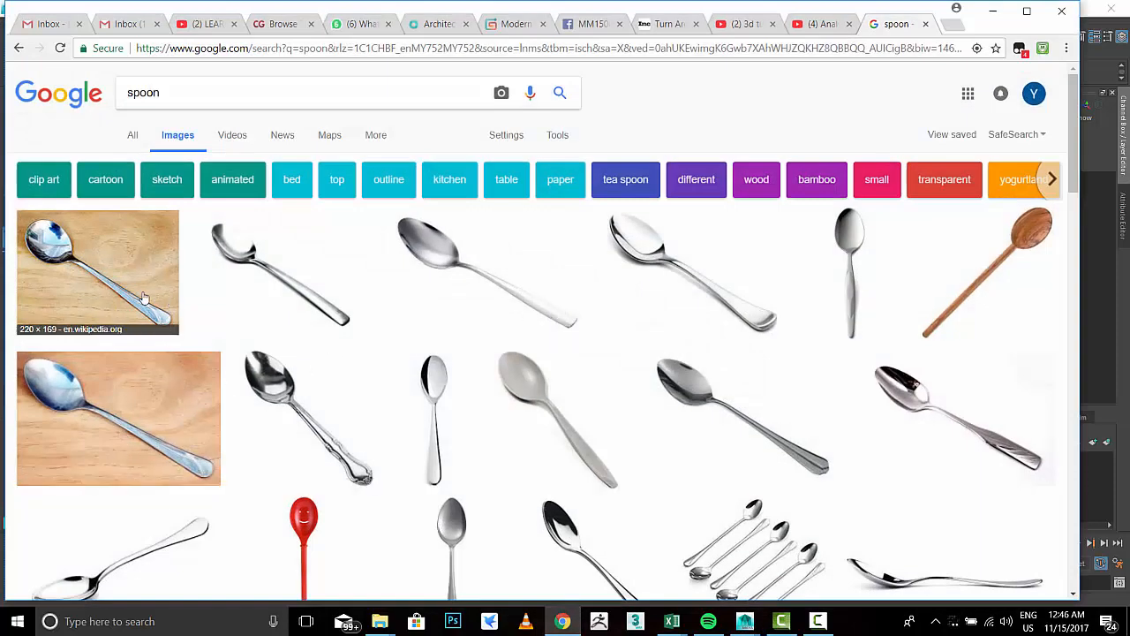
{"action": "left_click", "coordinate": [993, 11]}
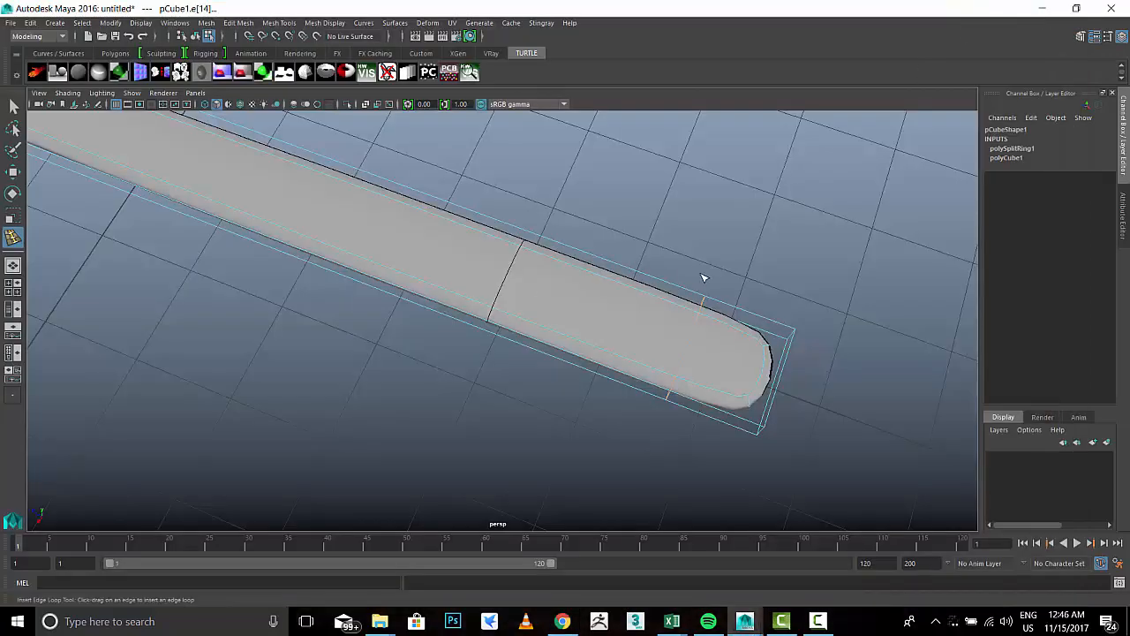
{"action": "scroll", "coordinate": [704, 277], "scroll_direction": "down", "scroll_amount": 5}
{"action": "left_click_drag", "start_coordinate": [704, 278], "coordinate": [778, 276], "text": "alt"}
{"action": "middle_click_drag", "start_coordinate": [325, 277], "coordinate": [610, 196], "text": "alt"}
{"action": "scroll", "coordinate": [433, 277], "scroll_direction": "up", "scroll_amount": 1}
{"action": "middle_click_drag", "start_coordinate": [436, 317], "coordinate": [483, 279], "text": "alt"}
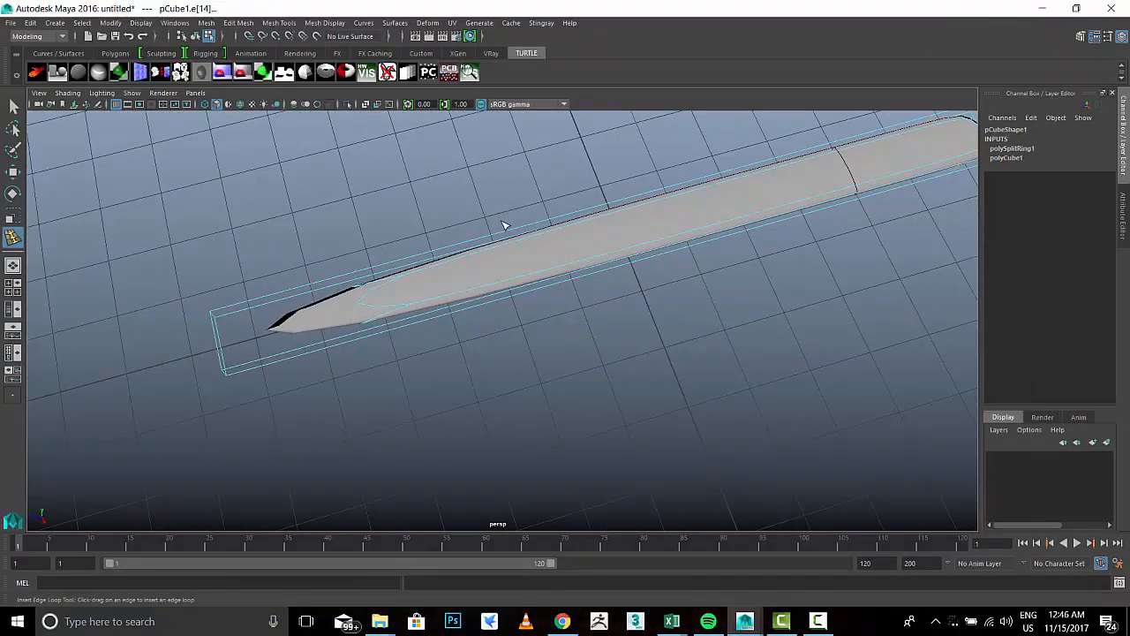
- Insert a second edge loop near the bar's opposite short end and preview the smoothed result
{"action": "key", "text": "1"}
{"action": "right_click_drag", "start_coordinate": [510, 270], "coordinate": [342, 289], "text": "alt"}
{"action": "middle_click_drag", "start_coordinate": [482, 266], "coordinate": [498, 256], "text": "alt"}
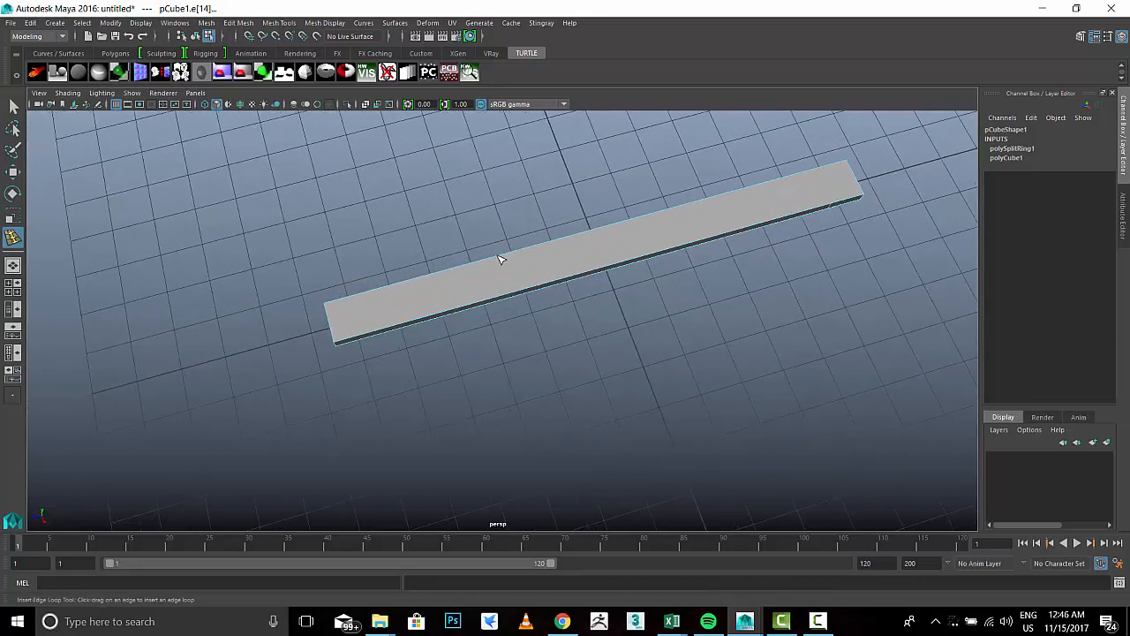
{"action": "left_click", "coordinate": [336, 308]}
{"action": "right_click_drag", "start_coordinate": [337, 308], "coordinate": [407, 261], "text": "alt"}
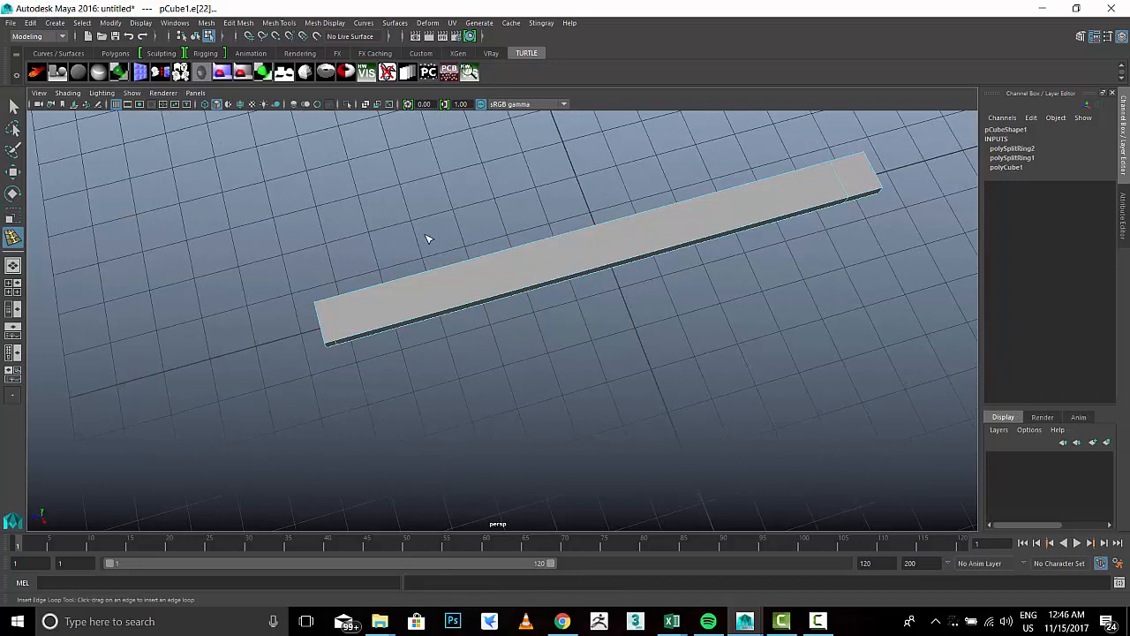
{"action": "left_click_drag", "start_coordinate": [426, 238], "coordinate": [467, 248], "text": "alt"}
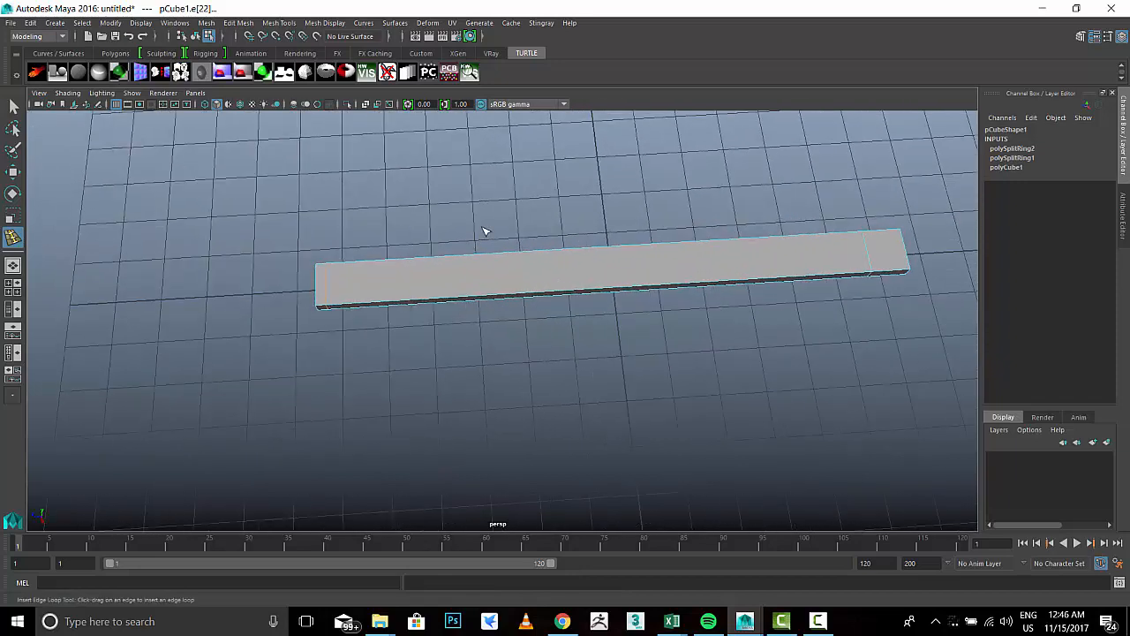
{"action": "key", "text": "q"}
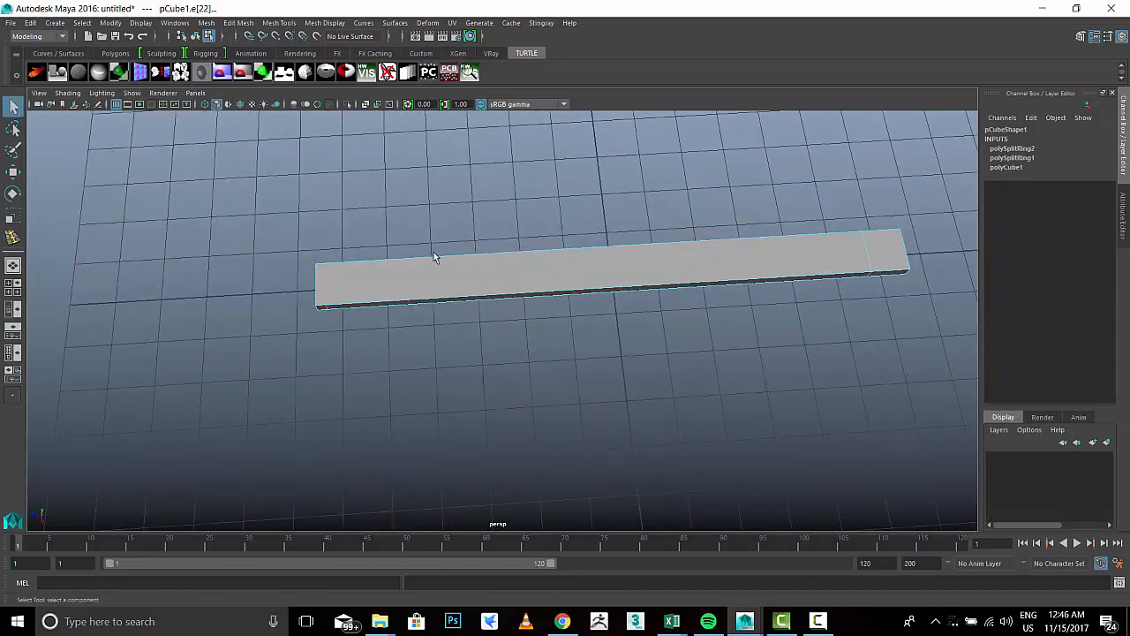
{"action": "left_click_drag", "start_coordinate": [435, 254], "coordinate": [590, 212], "text": "alt"}
{"action": "right_click_drag", "start_coordinate": [590, 212], "coordinate": [804, 266], "text": "alt"}
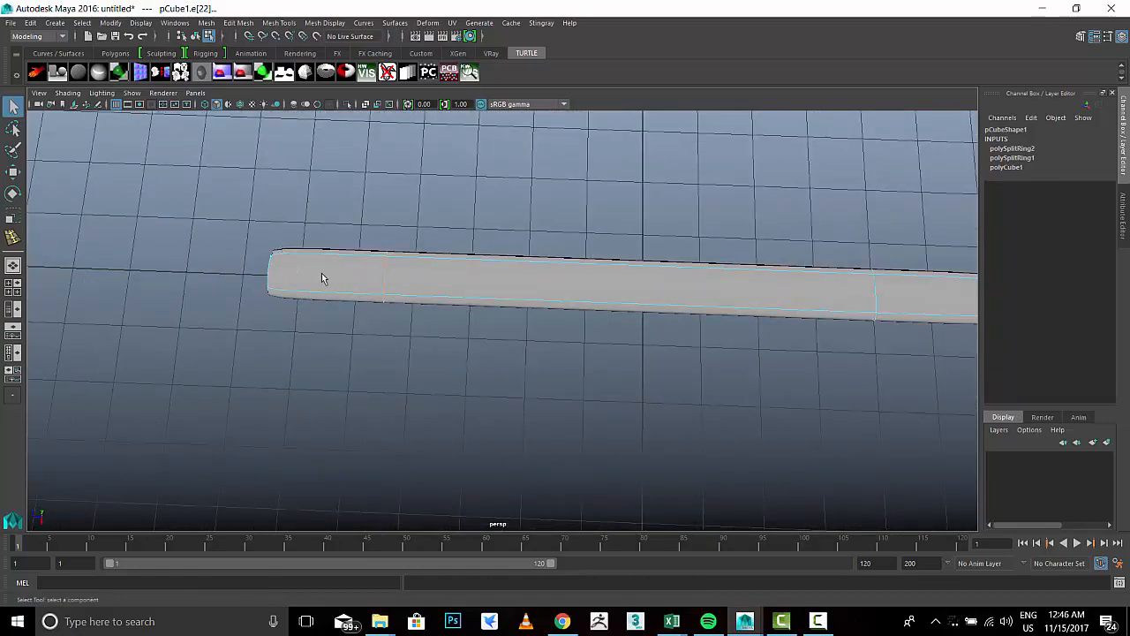
- Examine the smoothed bar along its length and return it to the unsmoothed display at one short end
{"action": "middle_click_drag", "start_coordinate": [653, 262], "coordinate": [349, 253], "text": "alt"}
{"action": "right_click_drag", "start_coordinate": [716, 270], "coordinate": [491, 273], "text": "alt"}
{"action": "middle_click_drag", "start_coordinate": [492, 273], "coordinate": [567, 273], "text": "alt"}
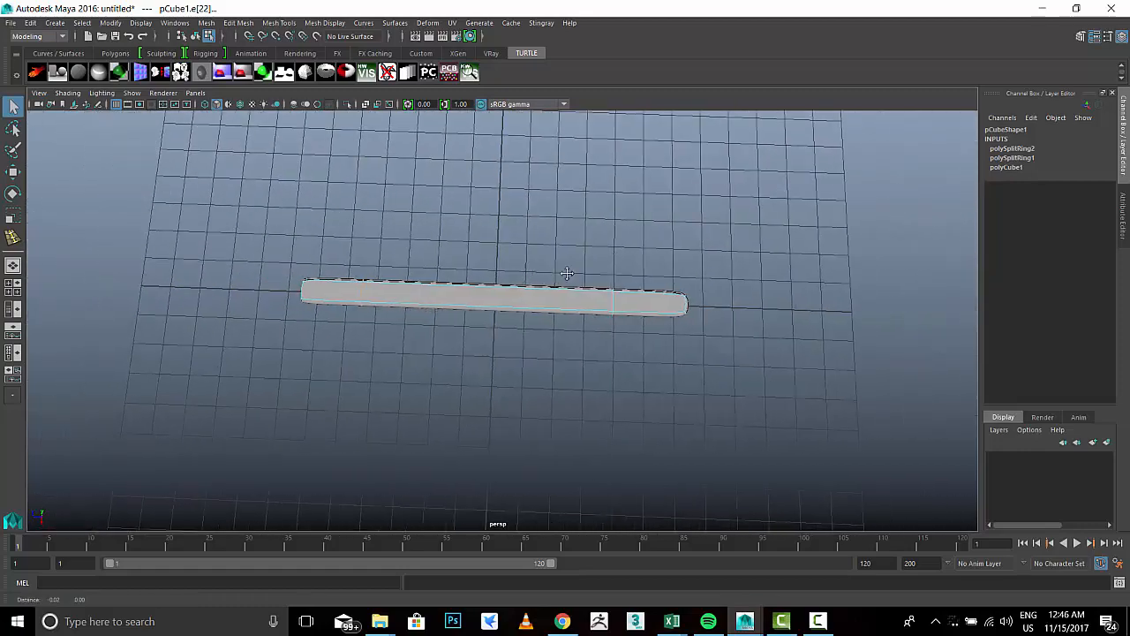
{"action": "mouse_move", "coordinate": [567, 273]}
{"action": "left_mouse_down", "text": "alt"}
{"action": "mouse_move", "coordinate": [450, 309]}
{"action": "mouse_move", "coordinate": [595, 308]}
{"action": "mouse_move", "coordinate": [567, 274]}
{"action": "left_mouse_up", "text": "alt"}
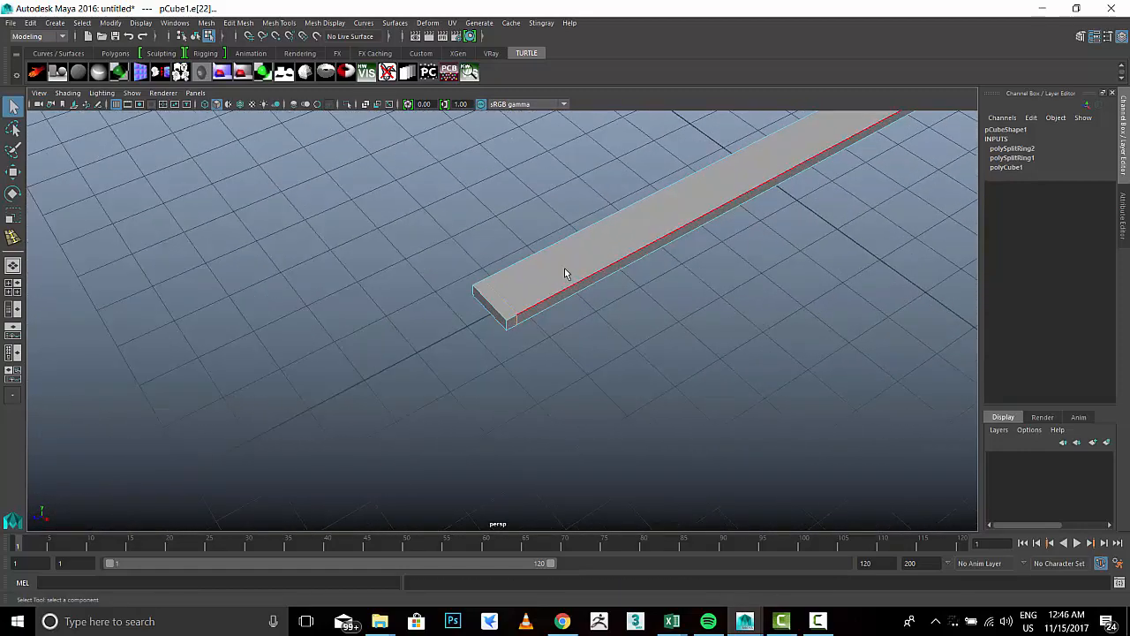
{"action": "right_click_drag", "start_coordinate": [566, 274], "coordinate": [556, 307]}
{"action": "left_click_drag", "start_coordinate": [556, 308], "coordinate": [536, 315], "text": "alt"}
- Extrude the bar's short end face outward, lengthening it by a Local Translate Z of about 4.44
{"action": "left_click", "coordinate": [541, 286]}
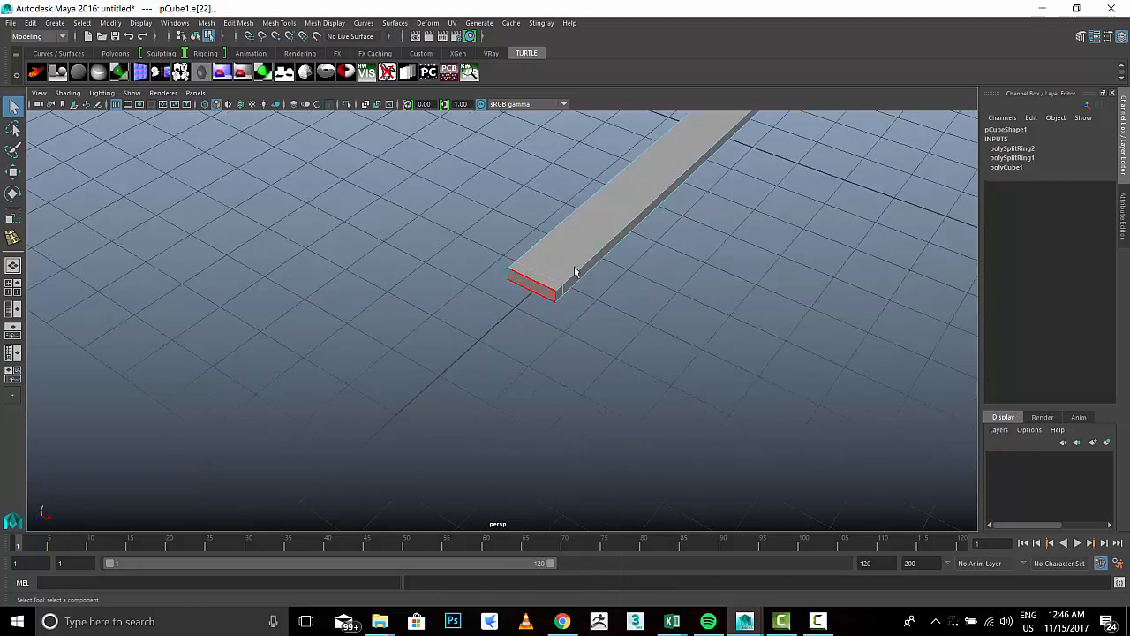
{"action": "left_click", "coordinate": [575, 272]}
{"action": "left_click_drag", "start_coordinate": [692, 273], "coordinate": [583, 279], "text": "alt"}
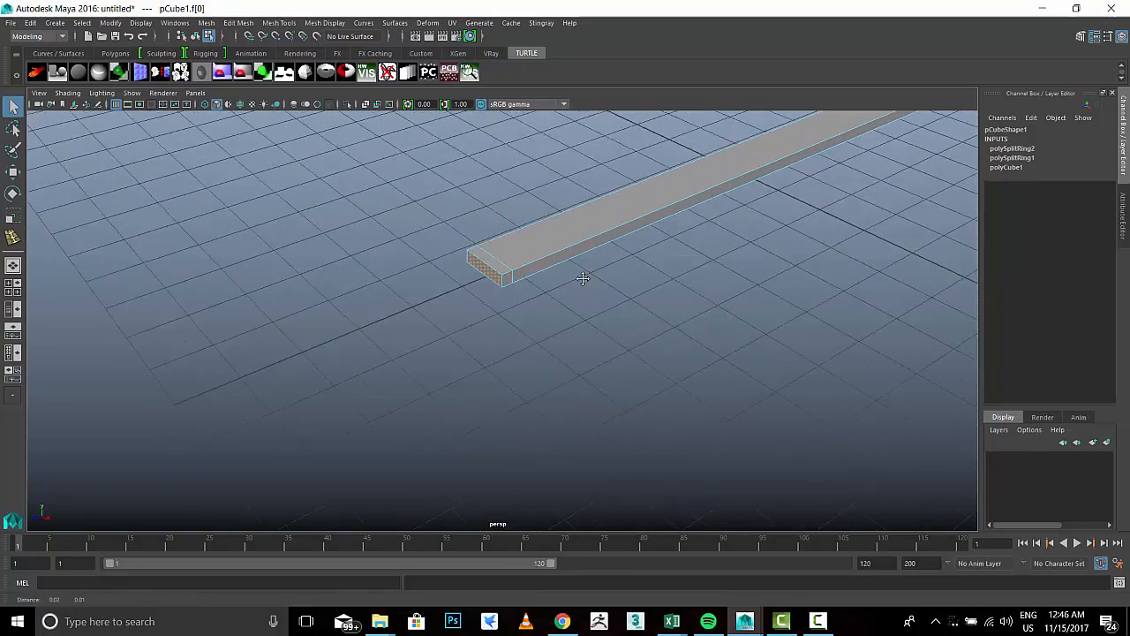
{"action": "middle_click_drag", "start_coordinate": [583, 279], "coordinate": [558, 306], "text": "alt"}
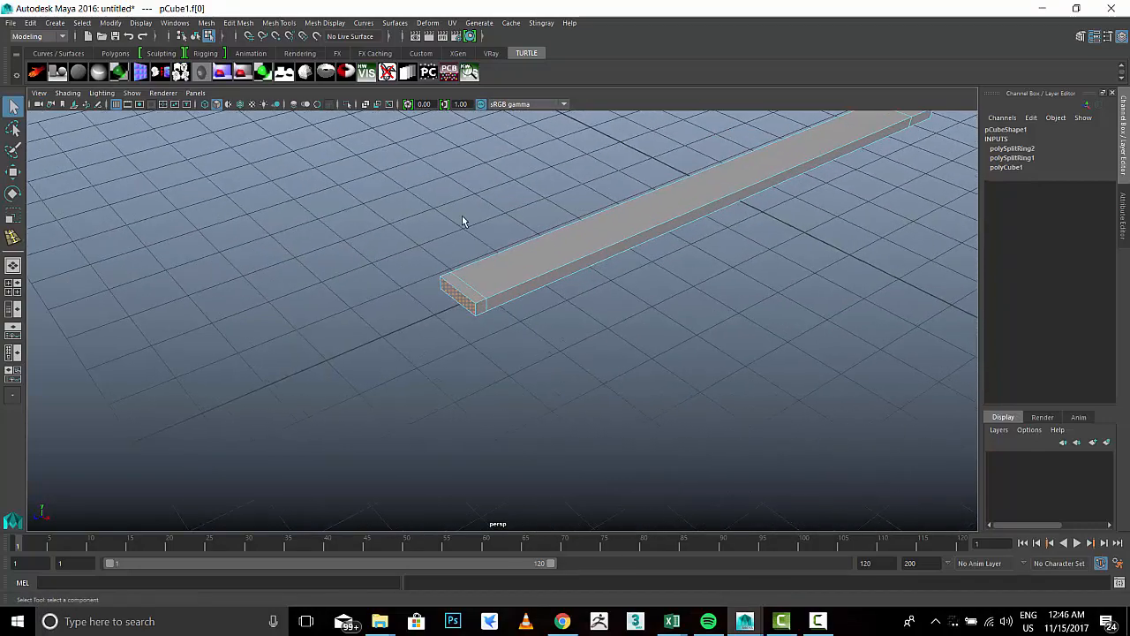
{"action": "left_click", "coordinate": [236, 24]}
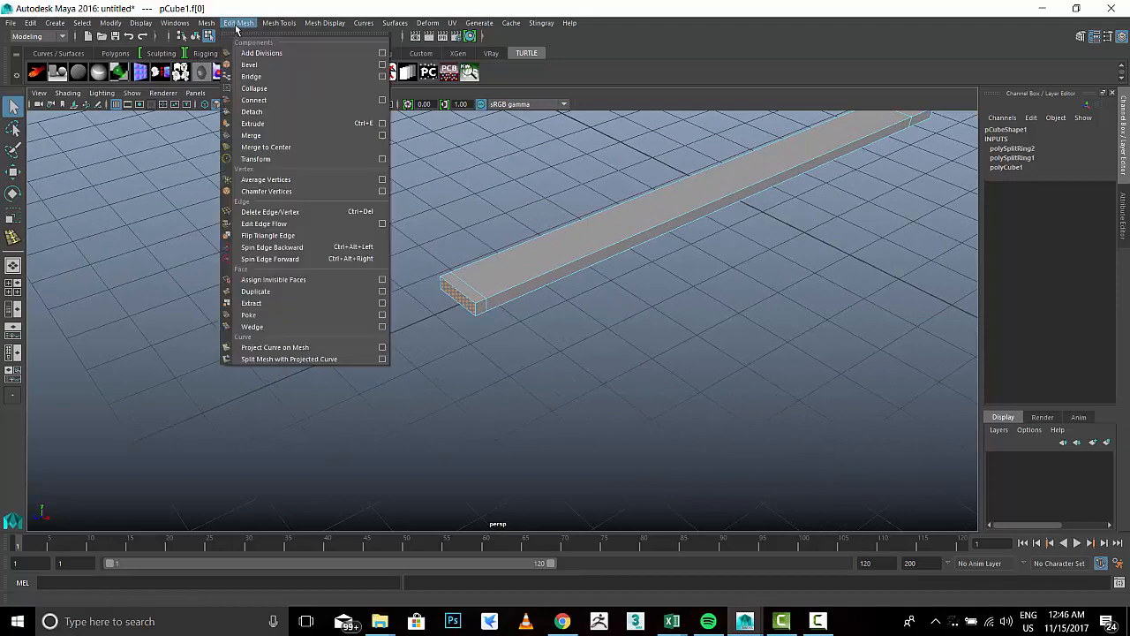
{"action": "left_click", "coordinate": [259, 128]}
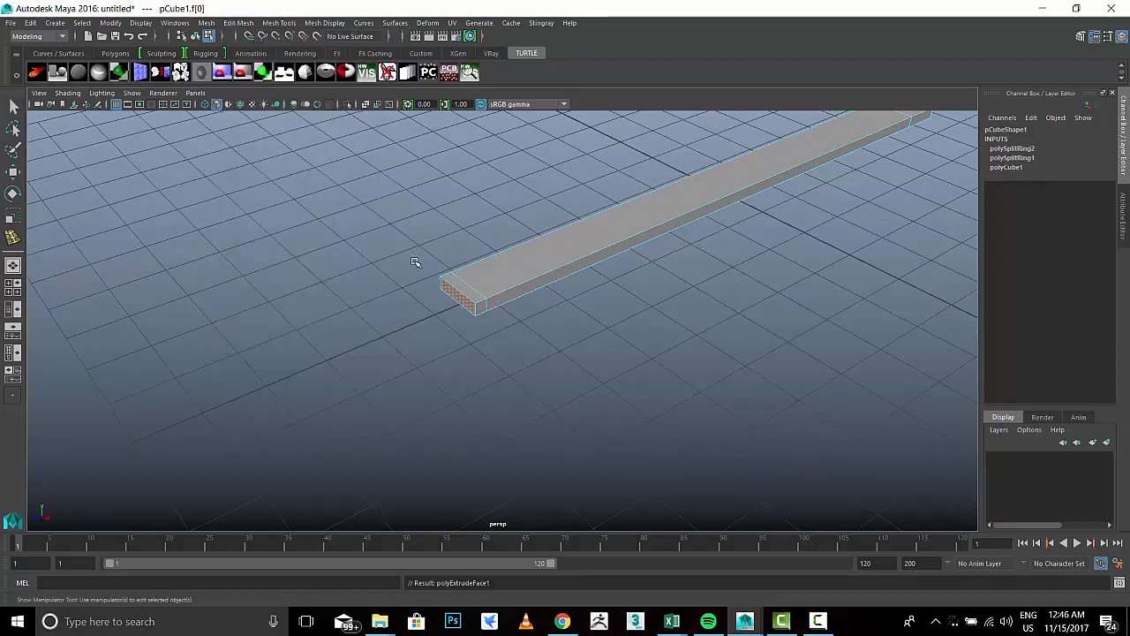
{"action": "left_click_drag", "start_coordinate": [598, 151], "coordinate": [636, 161], "text": "alt"}
{"action": "left_click_drag", "start_coordinate": [521, 293], "coordinate": [226, 339], "text": "alt"}
{"action": "left_click_drag", "start_coordinate": [485, 316], "coordinate": [500, 336], "text": "alt"}
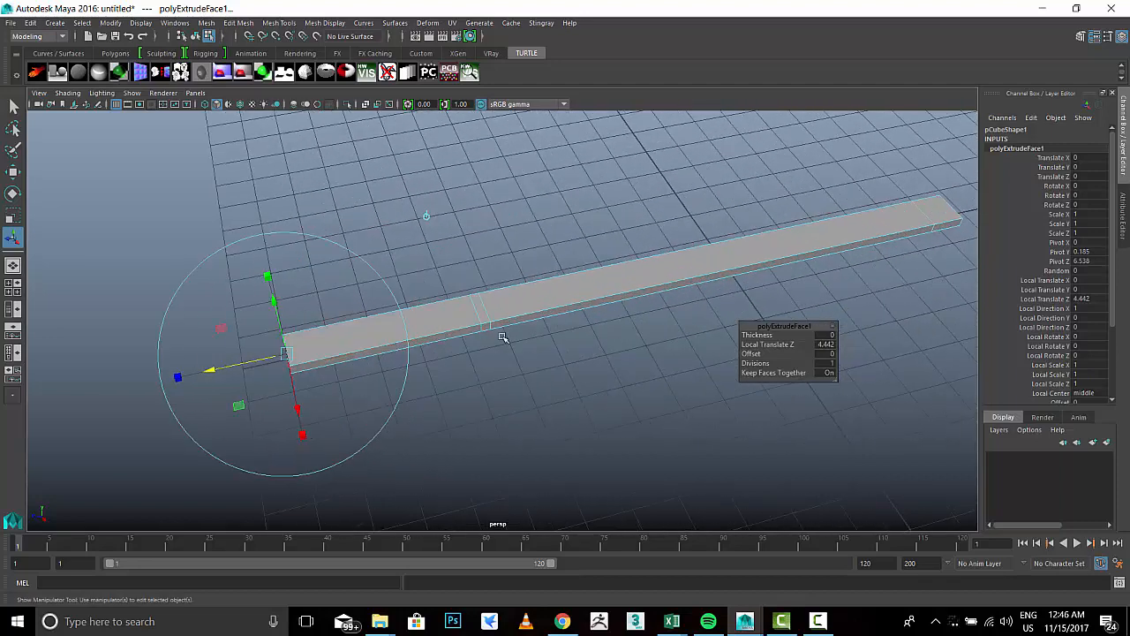
- Lengthen the extruded end section to a Local Translate Z of about 4.89
{"action": "left_click_drag", "start_coordinate": [366, 345], "coordinate": [339, 359], "text": "alt"}
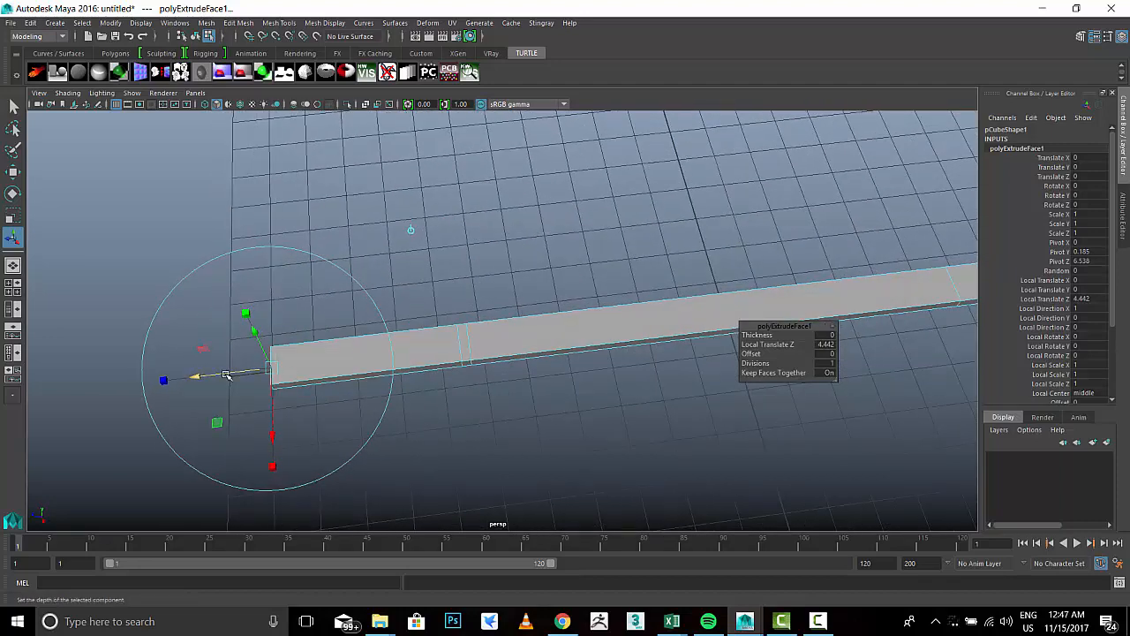
{"action": "left_click_drag", "start_coordinate": [227, 377], "coordinate": [208, 379]}
{"action": "right_click_drag", "start_coordinate": [464, 348], "coordinate": [464, 349], "text": "alt"}
{"action": "scroll", "coordinate": [464, 349], "scroll_direction": "down", "scroll_amount": 3}
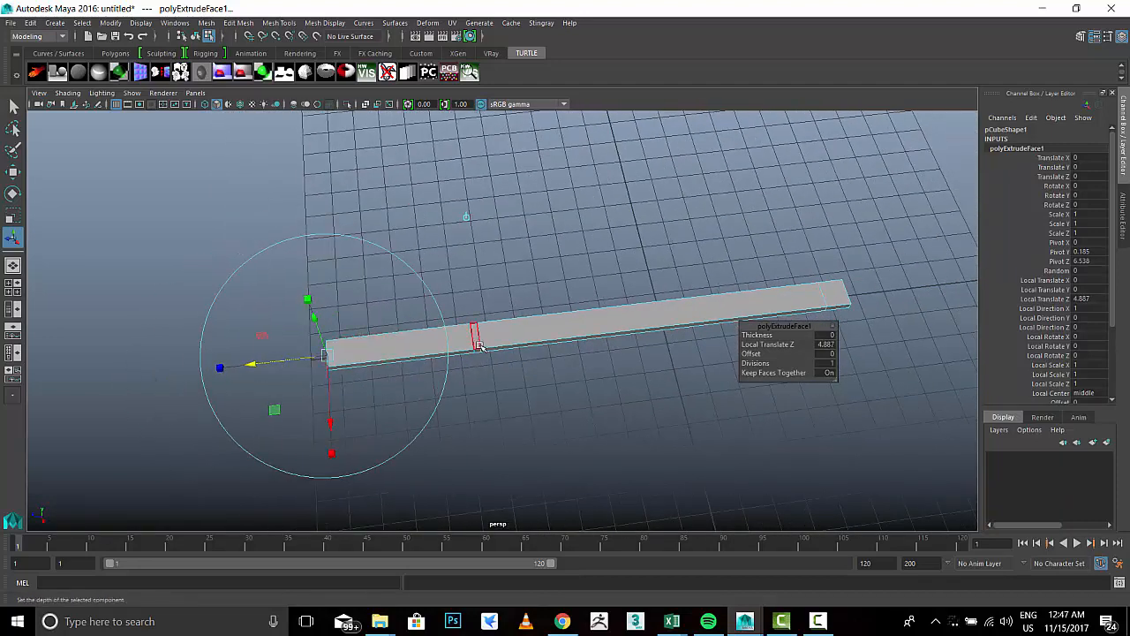
- Select the vertices where the handle meets the extruded section and scale them inward across the width to form a narrow neck
{"action": "key", "text": "q"}
{"action": "left_click_drag", "start_coordinate": [478, 345], "coordinate": [545, 320], "text": "alt"}
{"action": "right_click", "coordinate": [546, 324]}
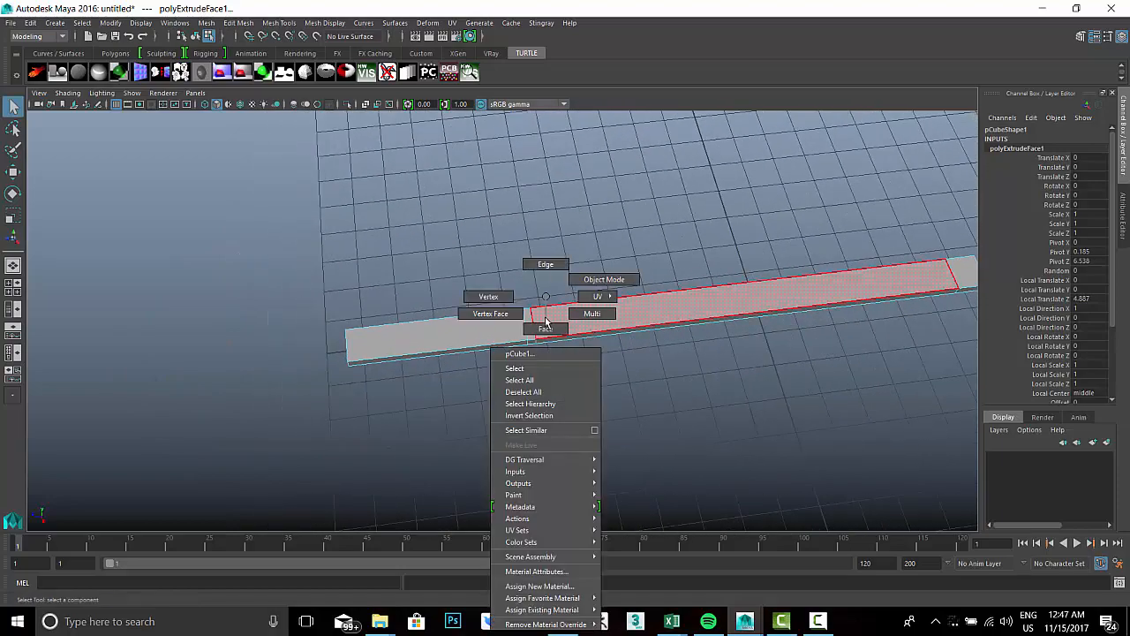
{"action": "left_click_drag", "start_coordinate": [497, 254], "coordinate": [569, 379]}
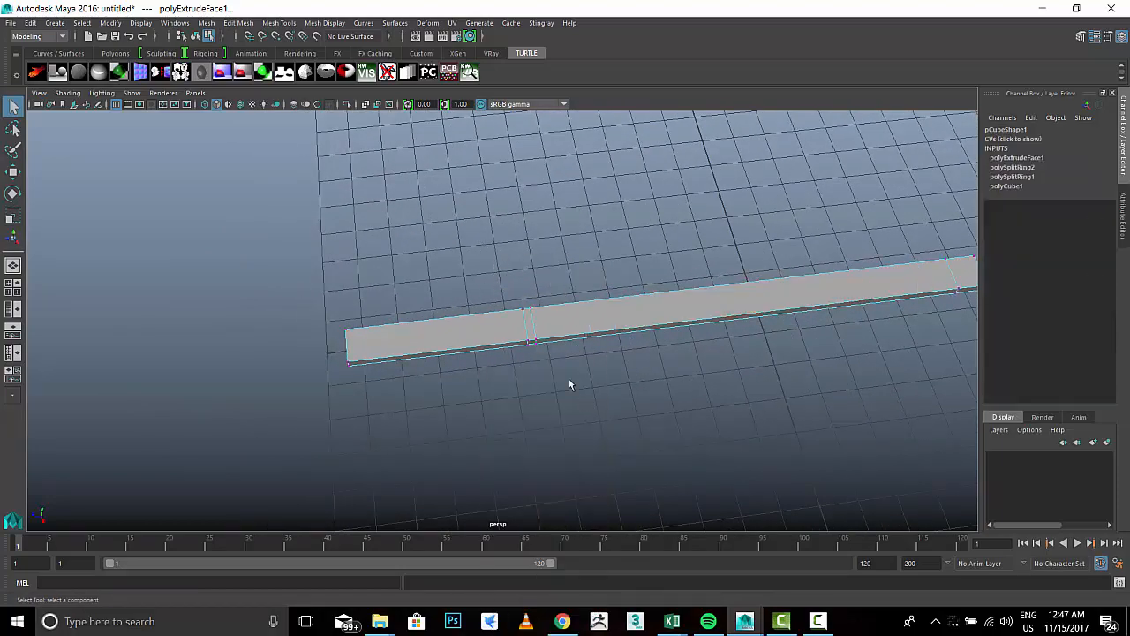
{"action": "left_click_drag", "start_coordinate": [560, 283], "coordinate": [675, 347], "text": "alt"}
{"action": "right_click_drag", "start_coordinate": [639, 350], "coordinate": [466, 333], "text": "alt"}
{"action": "left_click_drag", "start_coordinate": [465, 333], "coordinate": [614, 391], "text": "alt"}
{"action": "key", "text": "r"}
{"action": "middle_click_drag", "start_coordinate": [621, 401], "coordinate": [560, 397]}
{"action": "left_click_drag", "start_coordinate": [560, 397], "coordinate": [520, 541], "text": "alt"}
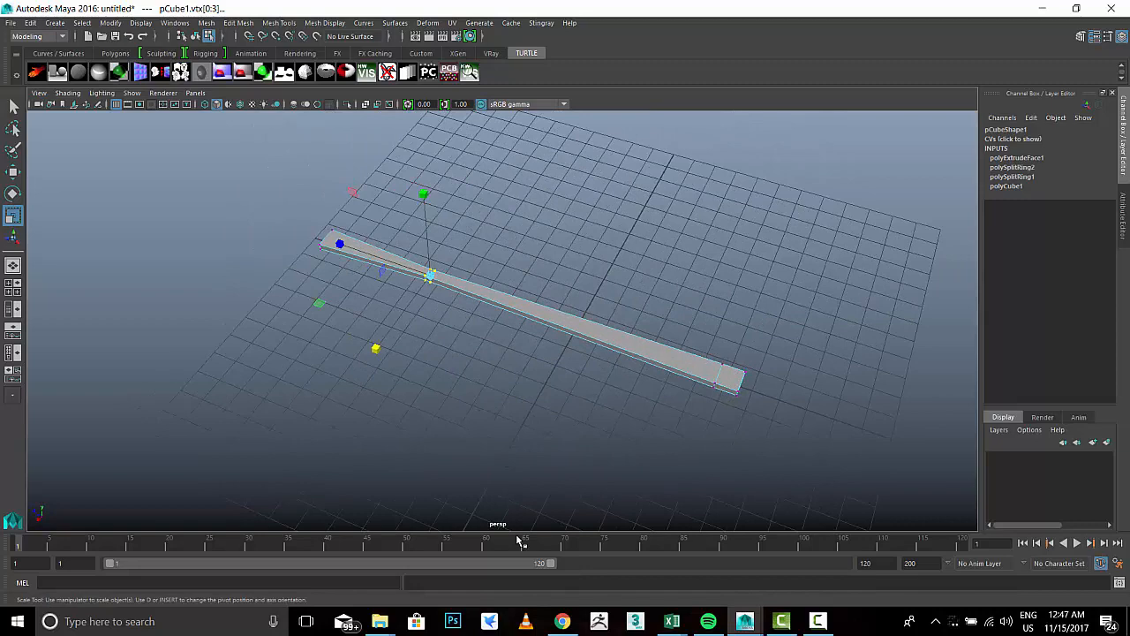
- Check the neck and bowl shape in the Chrome spoon photos, then return to Maya and examine the narrowed neck
{"action": "left_click", "coordinate": [561, 621]}
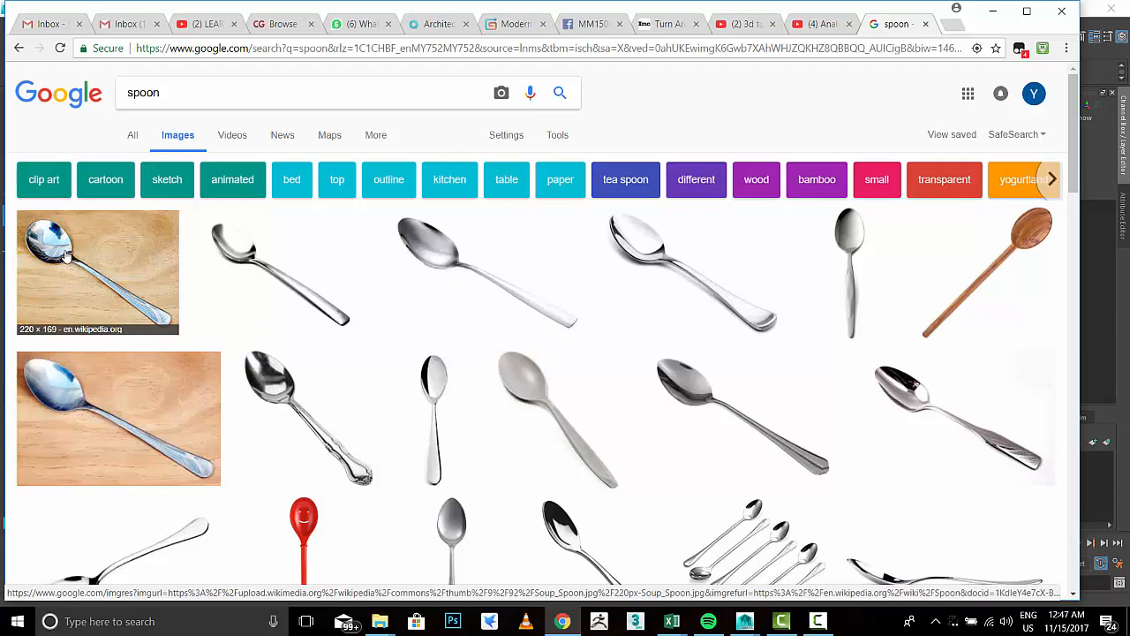
{"action": "left_click", "coordinate": [992, 11]}
{"action": "left_click_drag", "start_coordinate": [494, 293], "coordinate": [496, 289], "text": "alt"}
{"action": "scroll", "coordinate": [496, 290], "scroll_direction": "up", "scroll_amount": 2}
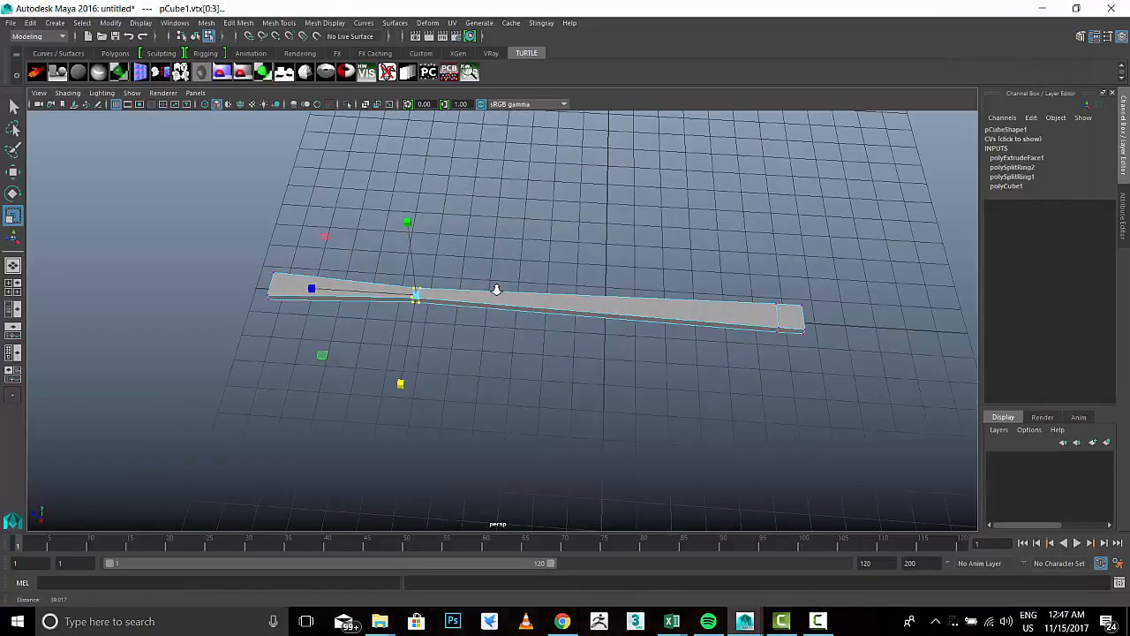
{"action": "scroll", "coordinate": [496, 290], "scroll_direction": "up", "scroll_amount": 2}
{"action": "middle_click_drag", "start_coordinate": [497, 290], "coordinate": [675, 306], "text": "alt"}
{"action": "scroll", "coordinate": [521, 349], "scroll_direction": "up", "scroll_amount": 2}
- Return the mesh to object selection and insert an edge loop across the middle of the extruded end section
{"action": "key", "text": "q"}
{"action": "scroll", "coordinate": [528, 314], "scroll_direction": "up", "scroll_amount": 1}
{"action": "left_click_drag", "start_coordinate": [528, 306], "coordinate": [503, 314], "text": "alt"}
{"action": "scroll", "coordinate": [503, 314], "scroll_direction": "up", "scroll_amount": 2}
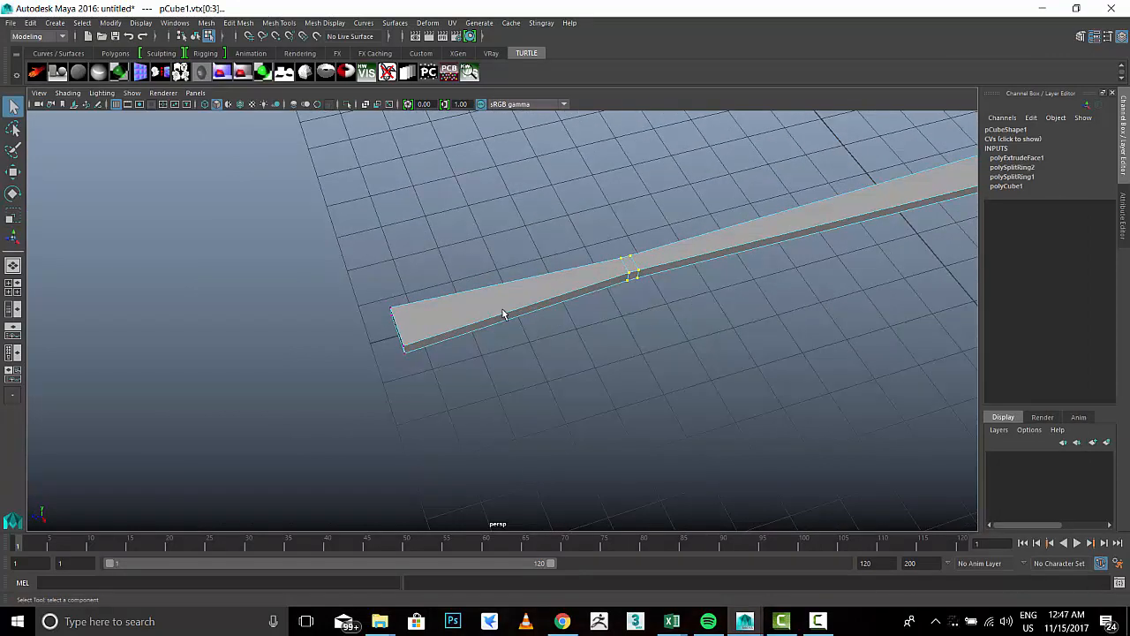
{"action": "right_click_drag", "start_coordinate": [551, 283], "coordinate": [595, 245]}
{"action": "left_click", "coordinate": [555, 282]}
{"action": "scroll", "coordinate": [530, 283], "scroll_direction": "down", "scroll_amount": 2}
{"action": "left_click_drag", "start_coordinate": [523, 282], "coordinate": [500, 281], "text": "alt"}
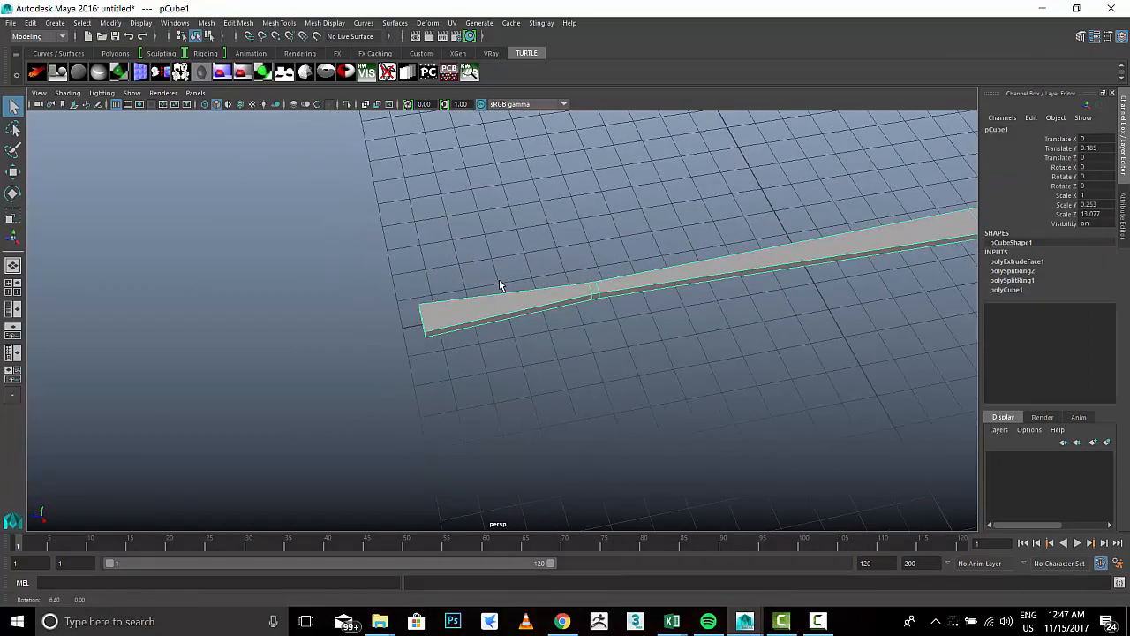
{"action": "left_click", "coordinate": [288, 25]}
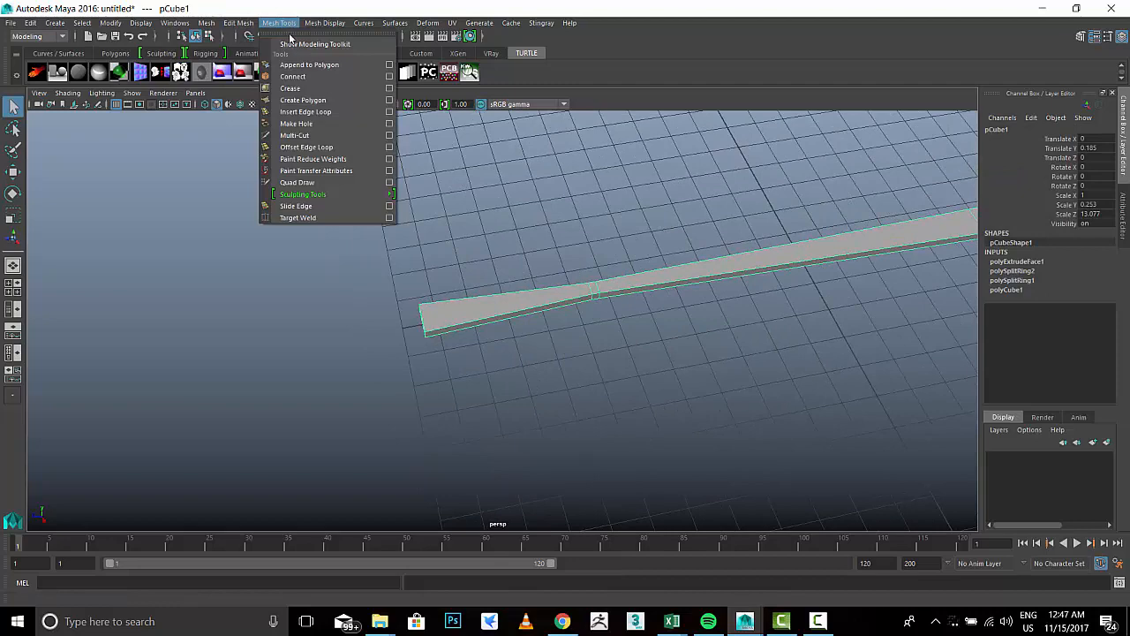
{"action": "left_click", "coordinate": [336, 118]}
{"action": "left_click_drag", "start_coordinate": [492, 245], "coordinate": [508, 290], "text": "alt"}
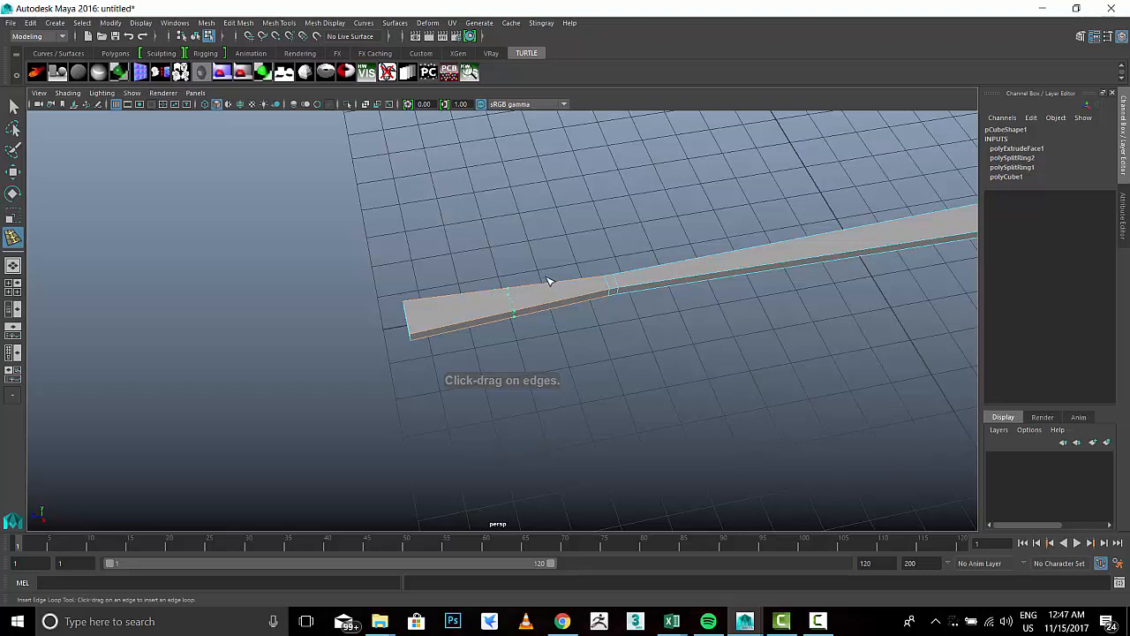
- Select the vertices of the extruded section's middle edge loop and scale them outward across the width to form the bowl
{"action": "key", "text": "q"}
{"action": "left_click_drag", "start_coordinate": [582, 292], "coordinate": [573, 328], "text": "alt"}
{"action": "left_click_drag", "start_coordinate": [491, 316], "coordinate": [510, 307], "text": "alt"}
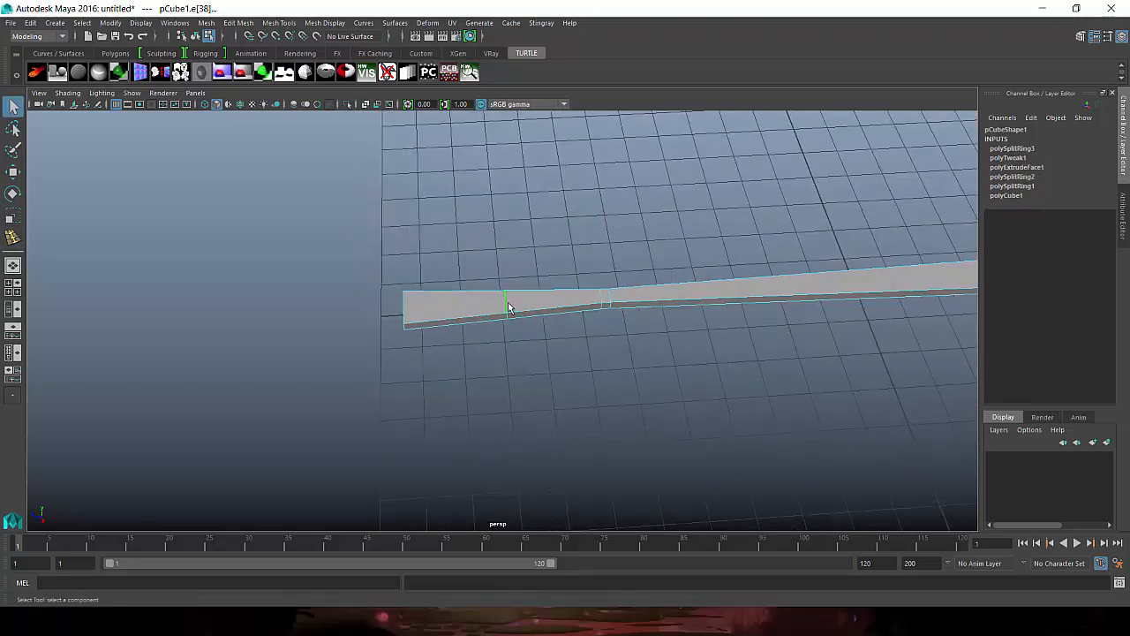
{"action": "right_click_drag", "start_coordinate": [509, 298], "coordinate": [424, 292]}
{"action": "left_click_drag", "start_coordinate": [490, 235], "coordinate": [507, 376]}
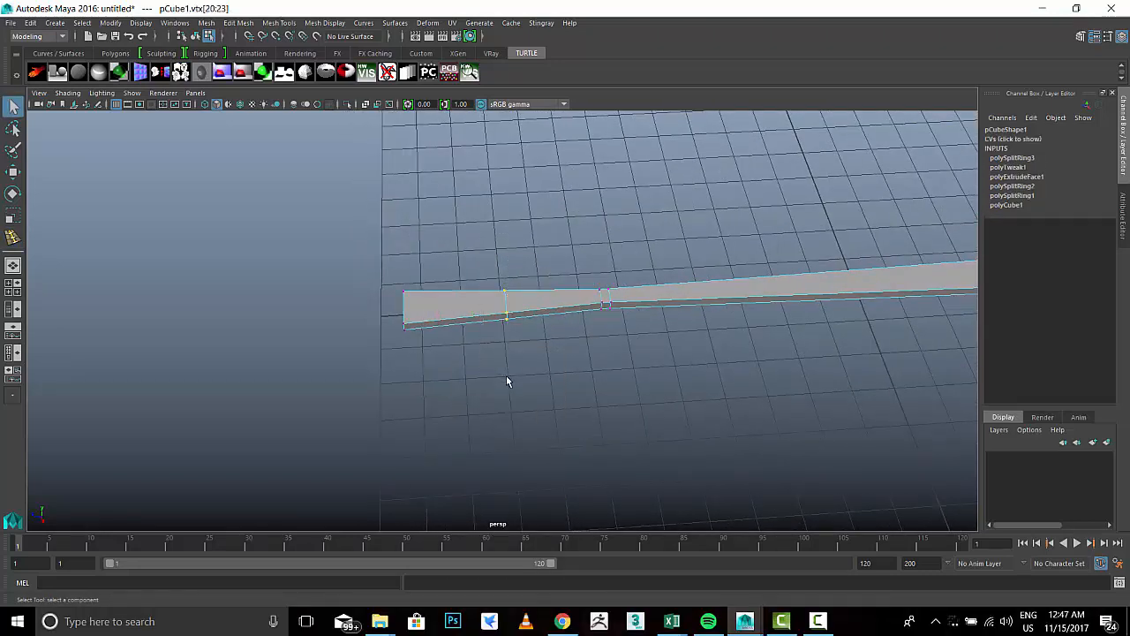
{"action": "left_click_drag", "start_coordinate": [481, 299], "coordinate": [1104, 234], "text": "alt"}
{"action": "key", "text": "r"}
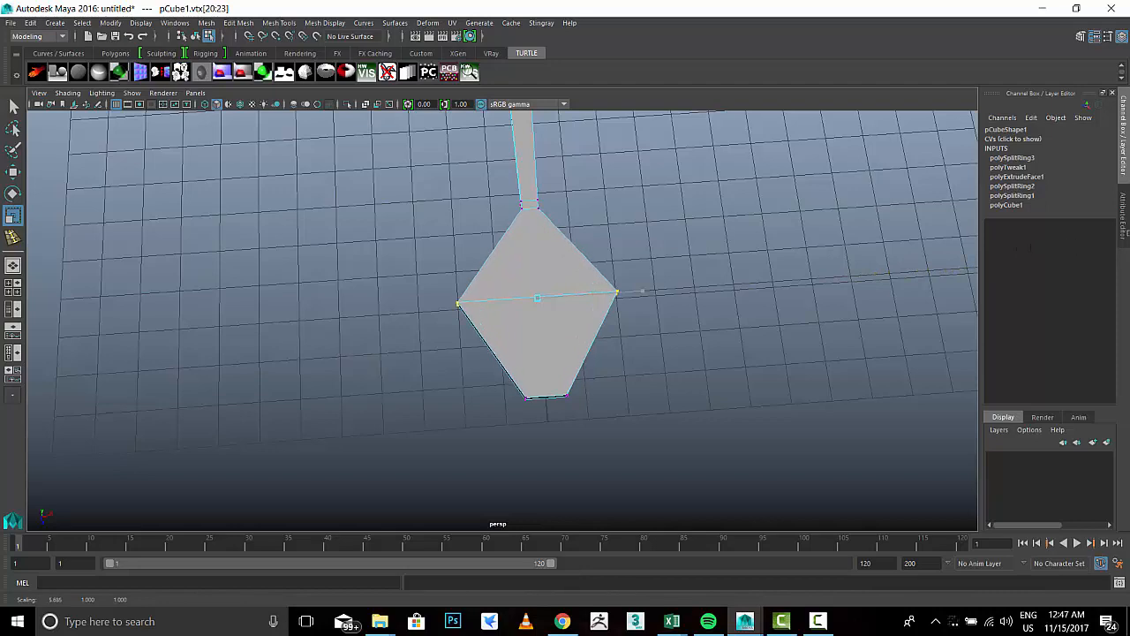
{"action": "scroll", "coordinate": [923, 299], "scroll_direction": "down", "scroll_amount": 3}
{"action": "left_click_drag", "start_coordinate": [923, 298], "coordinate": [908, 299], "text": "alt"}
{"action": "left_click_drag", "start_coordinate": [632, 304], "coordinate": [649, 303]}
- Return to object mode, preview the spoon smoothed and examine its overall shape
{"action": "left_click_drag", "start_coordinate": [763, 262], "coordinate": [545, 275], "text": "alt"}
{"action": "key", "text": "q"}
{"action": "right_click", "coordinate": [500, 295]}
{"action": "left_click", "coordinate": [557, 275]}
{"action": "left_click", "coordinate": [519, 302]}
{"action": "key", "text": "3"}
{"action": "left_click", "coordinate": [568, 257]}
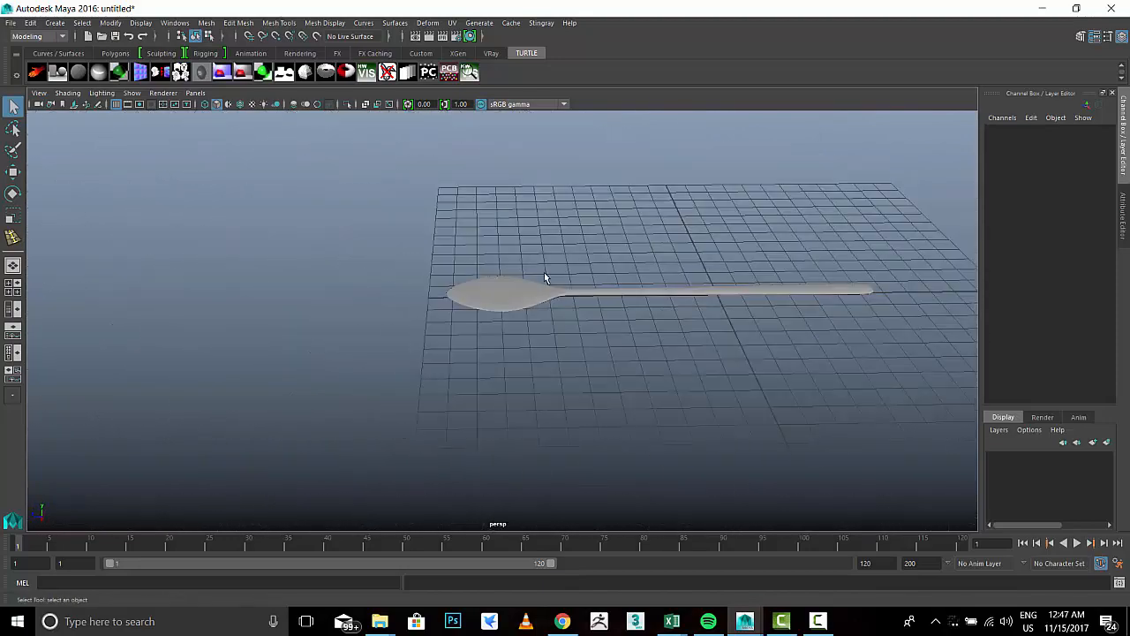
{"action": "middle_click_drag", "start_coordinate": [545, 275], "coordinate": [583, 353], "text": "alt"}
- Compare the bowl with the spoon photos in Chrome, then return to Maya and examine the smoothed bowl
{"action": "left_click", "coordinate": [561, 621]}
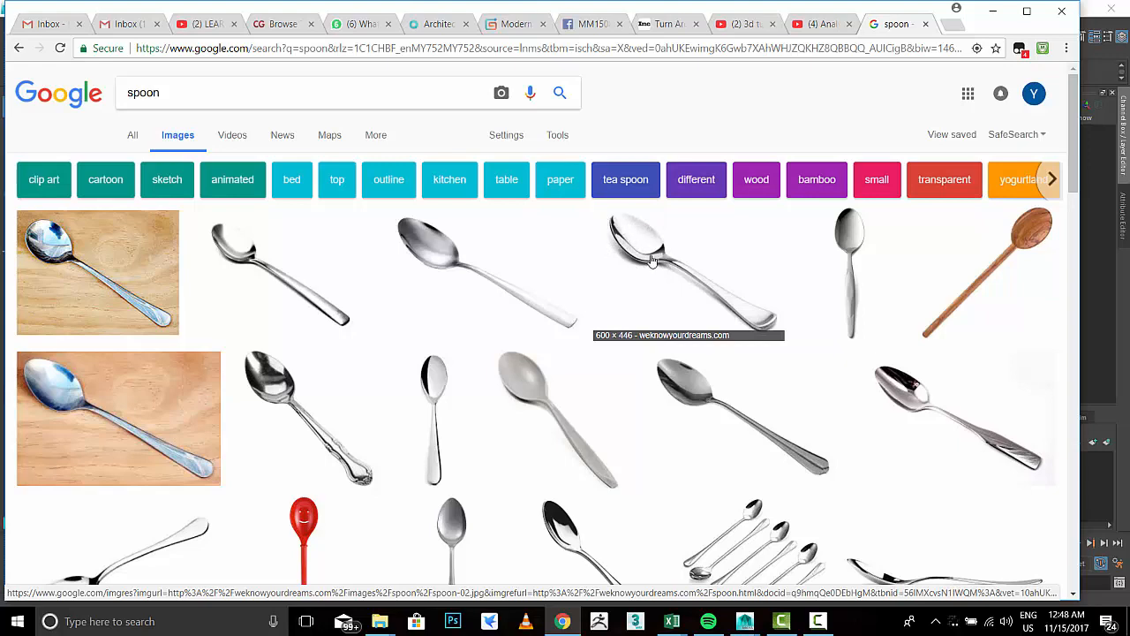
{"action": "left_click", "coordinate": [992, 15]}
{"action": "scroll", "coordinate": [722, 284], "scroll_direction": "down", "scroll_amount": 2}
{"action": "left_click_drag", "start_coordinate": [578, 296], "coordinate": [617, 296], "text": "alt"}
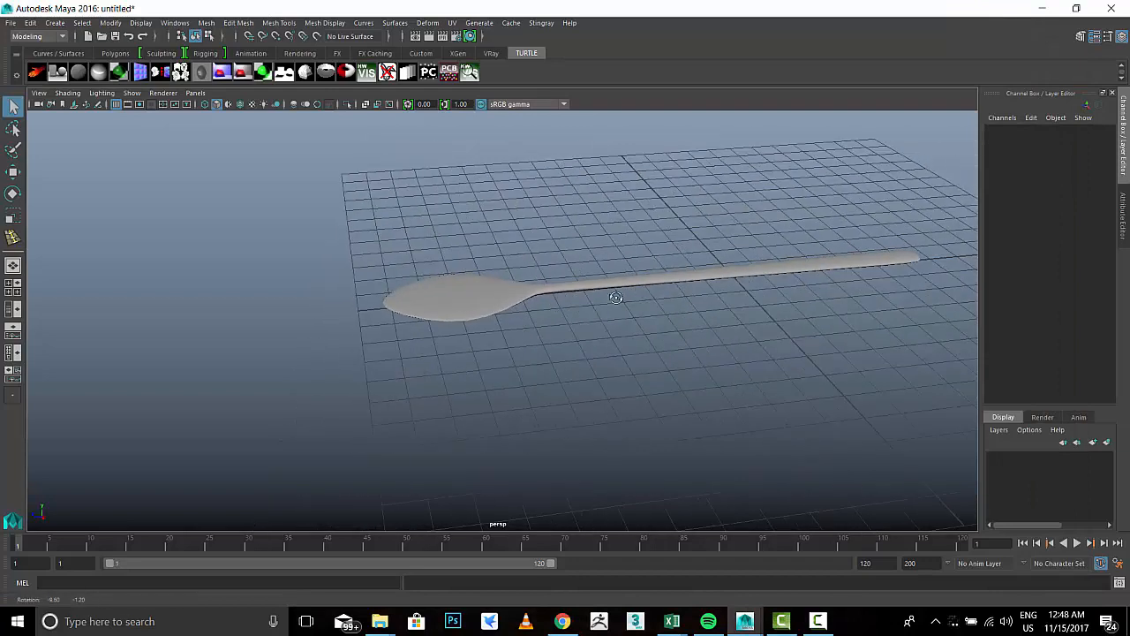
{"action": "left_click_drag", "start_coordinate": [465, 304], "coordinate": [426, 332], "text": "alt"}
{"action": "scroll", "coordinate": [462, 350], "scroll_direction": "up", "scroll_amount": 2}
- Turn off the smooth preview, select the edges across the bowl's middle and bevel them with a fraction of 0.9
{"action": "left_click", "coordinate": [478, 343]}
{"action": "scroll", "coordinate": [522, 355], "scroll_direction": "up", "scroll_amount": 2}
{"action": "key", "text": "1"}
{"action": "right_click", "coordinate": [448, 292]}
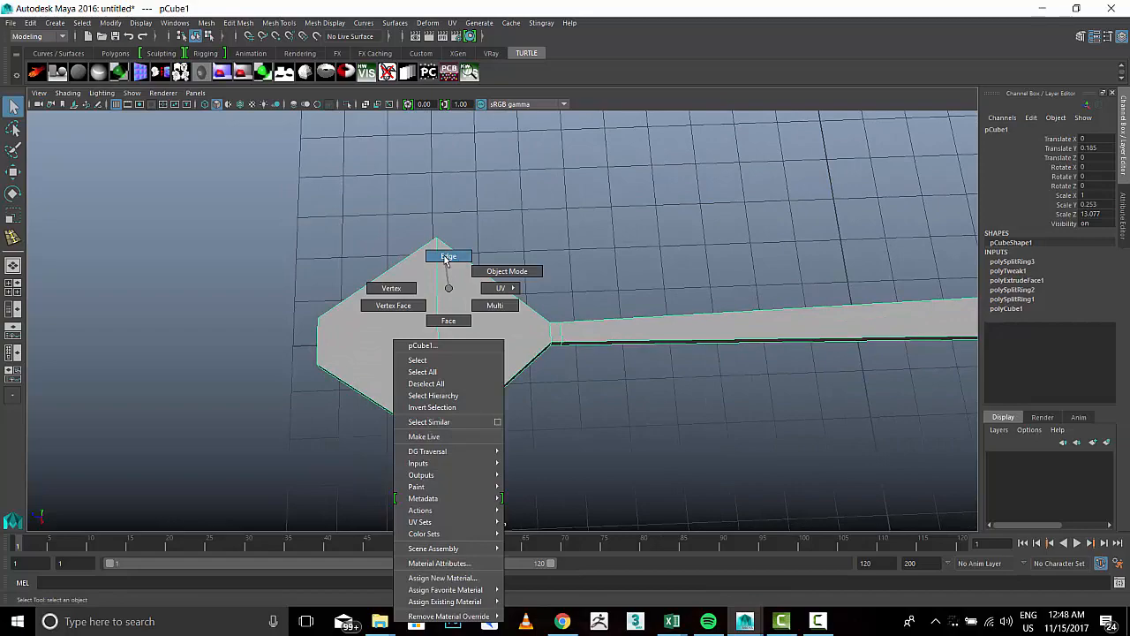
{"action": "left_click", "coordinate": [448, 258]}
{"action": "left_click", "coordinate": [436, 295]}
{"action": "left_click_drag", "start_coordinate": [449, 371], "coordinate": [390, 209], "text": "alt"}
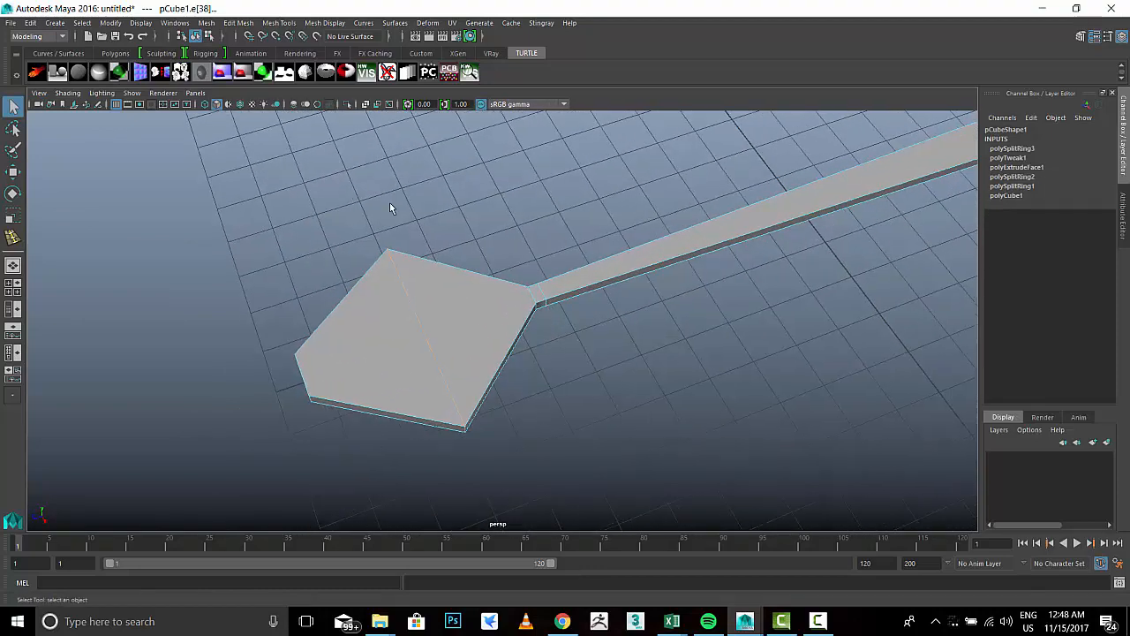
{"action": "left_click", "coordinate": [240, 23]}
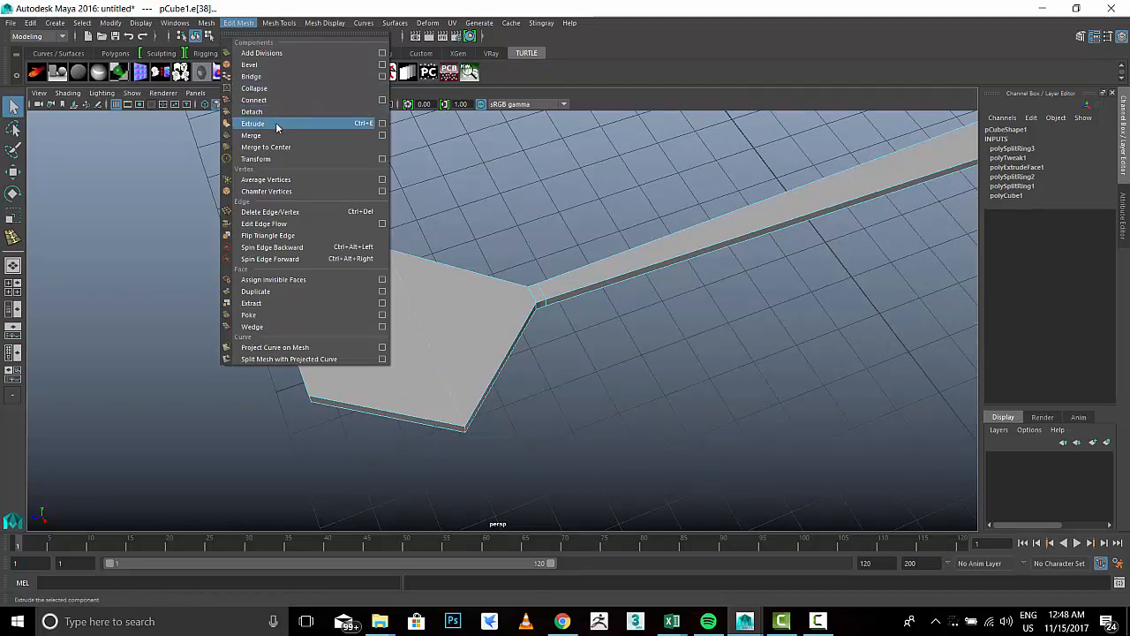
{"action": "left_click", "coordinate": [285, 65]}
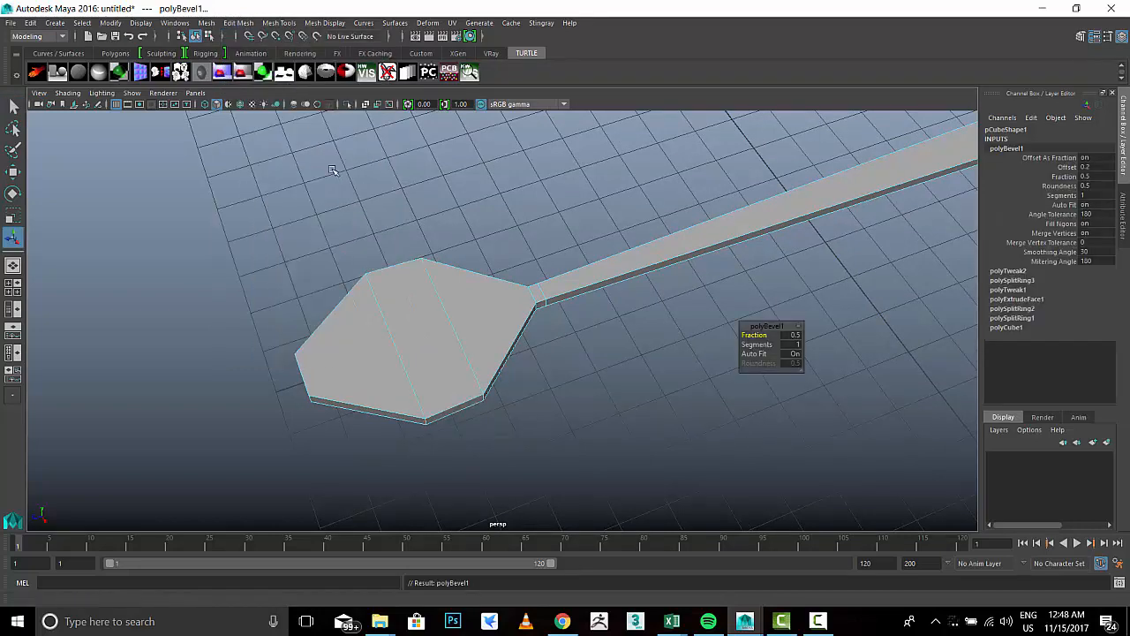
{"action": "left_click_drag", "start_coordinate": [548, 307], "coordinate": [791, 335], "text": "alt"}
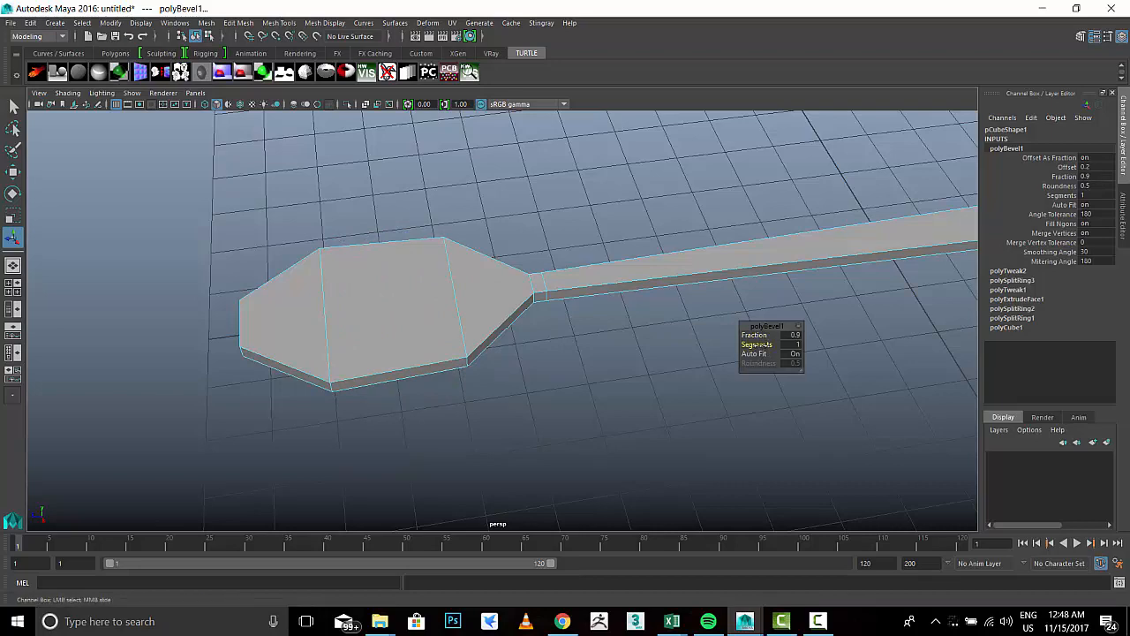
- Try the bowl bevel with 2 and 3 segments and return it to 1 segment
{"action": "left_click_drag", "start_coordinate": [761, 345], "coordinate": [766, 344]}
{"action": "left_click_drag", "start_coordinate": [459, 336], "coordinate": [447, 303], "text": "alt"}
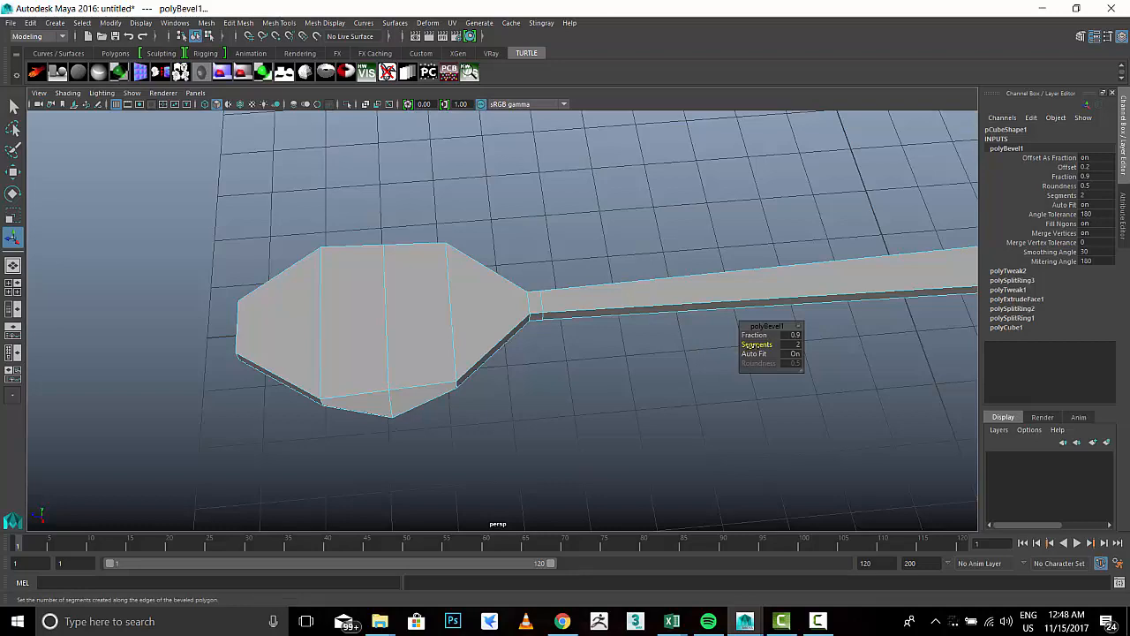
{"action": "left_click_drag", "start_coordinate": [749, 347], "coordinate": [738, 345]}
{"action": "scroll", "coordinate": [479, 363], "scroll_direction": "down", "scroll_amount": 1}
{"action": "scroll", "coordinate": [609, 384], "scroll_direction": "up", "scroll_amount": 3}
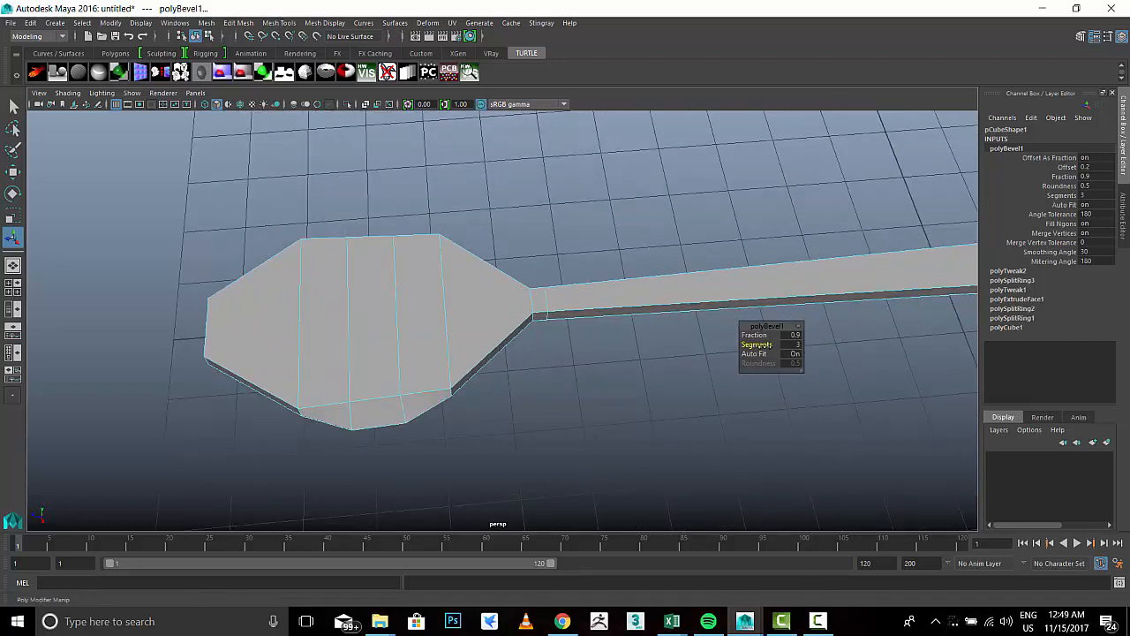
{"action": "mouse_move", "coordinate": [519, 369]}
{"action": "left_mouse_down", "text": "alt"}
{"action": "mouse_move", "coordinate": [446, 356]}
{"action": "mouse_move", "coordinate": [440, 385]}
{"action": "mouse_move", "coordinate": [495, 297]}
{"action": "mouse_move", "coordinate": [459, 341]}
{"action": "mouse_move", "coordinate": [523, 385]}
{"action": "left_mouse_up", "text": "alt"}
- Preview the beveled spoon smoothed and examine the rounded bowl outline
{"action": "key", "text": "q"}
{"action": "key", "text": "3"}
{"action": "scroll", "coordinate": [545, 341], "scroll_direction": "down", "scroll_amount": 4}
{"action": "scroll", "coordinate": [523, 385], "scroll_direction": "up", "scroll_amount": 3}
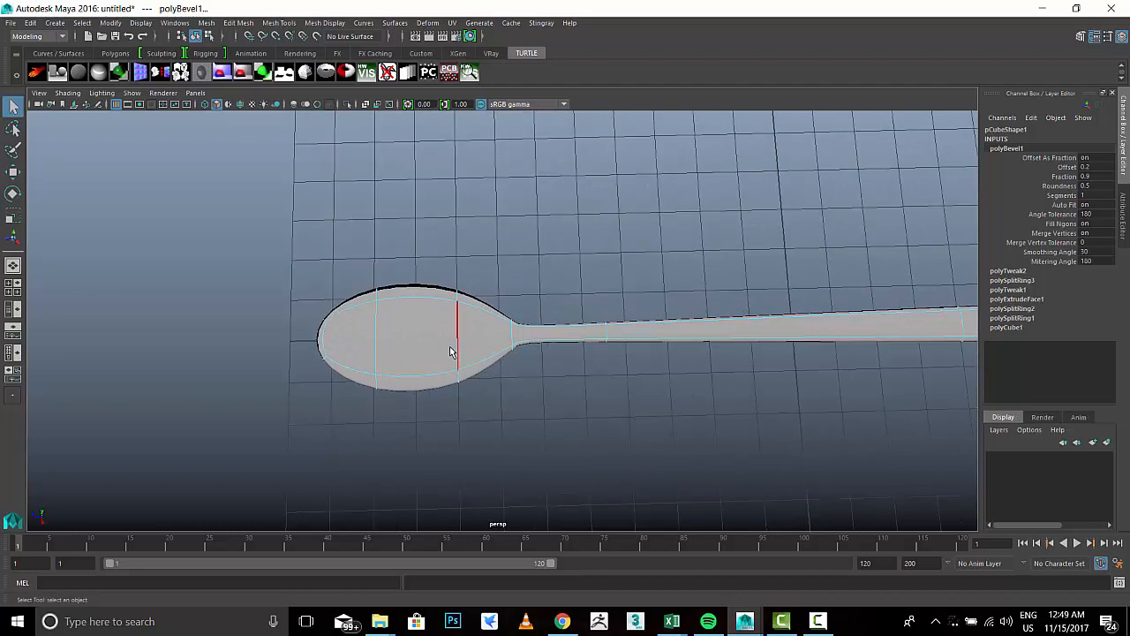
- Turn off the smooth preview, select the vertices across the bowl's middle and scale them to widen the bowl
{"action": "key", "text": "1"}
{"action": "right_click_drag", "start_coordinate": [425, 333], "coordinate": [367, 281]}
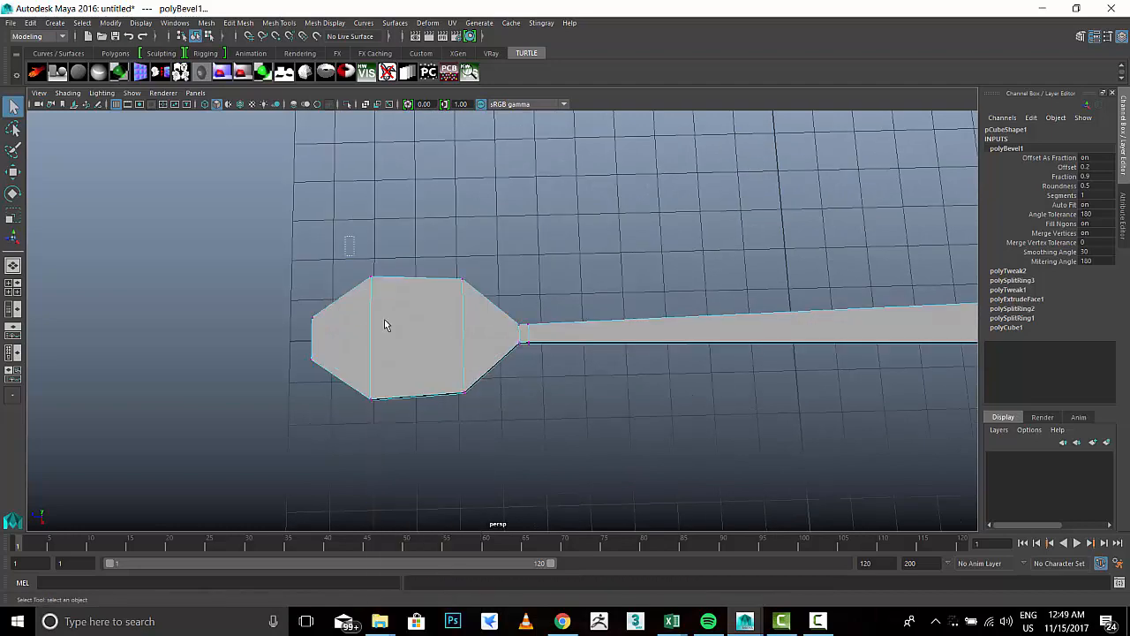
{"action": "left_click_drag", "start_coordinate": [473, 447], "coordinate": [474, 449]}
{"action": "left_click_drag", "start_coordinate": [474, 448], "coordinate": [535, 327], "text": "alt"}
{"action": "key", "text": "r"}
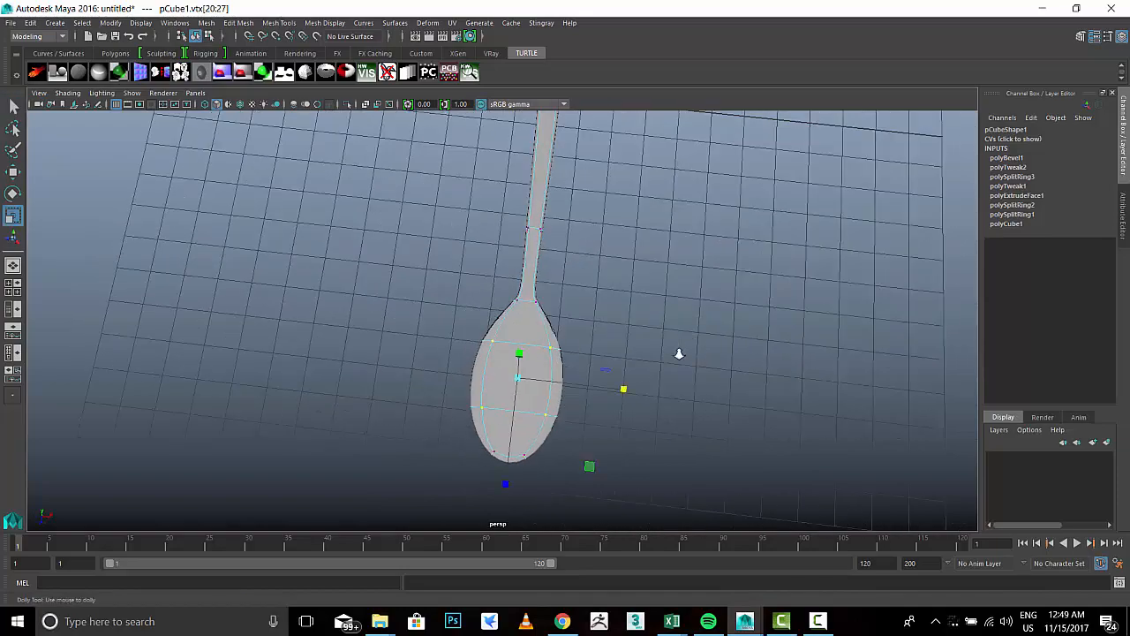
{"action": "right_click_drag", "start_coordinate": [680, 353], "coordinate": [495, 331], "text": "alt"}
{"action": "left_click_drag", "start_coordinate": [494, 331], "coordinate": [463, 319], "text": "alt"}
{"action": "right_click_drag", "start_coordinate": [511, 329], "coordinate": [650, 383], "text": "alt"}
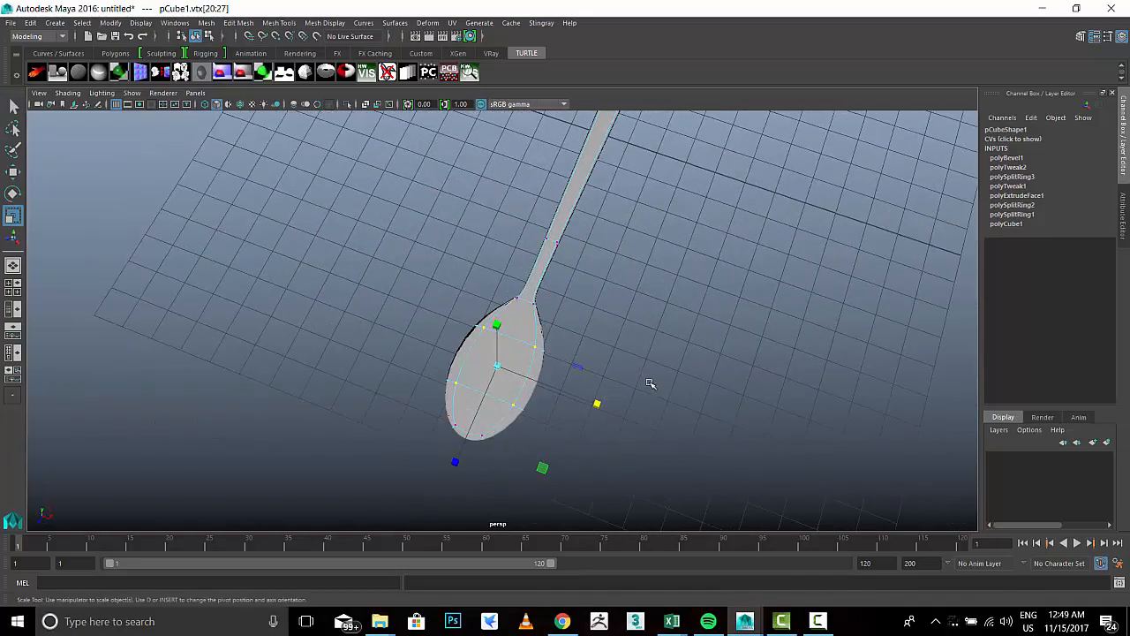
{"action": "middle_click_drag", "start_coordinate": [535, 363], "coordinate": [518, 327], "text": "alt"}
{"action": "left_click_drag", "start_coordinate": [517, 327], "coordinate": [528, 338], "text": "alt"}
{"action": "right_click_drag", "start_coordinate": [528, 339], "coordinate": [605, 360], "text": "alt"}
{"action": "left_click_drag", "start_coordinate": [587, 342], "coordinate": [620, 343]}
{"action": "left_click_drag", "start_coordinate": [750, 332], "coordinate": [509, 292], "text": "alt"}
- Return to object mode and compare the widened spoon with and without the smooth preview
{"action": "key", "text": "q"}
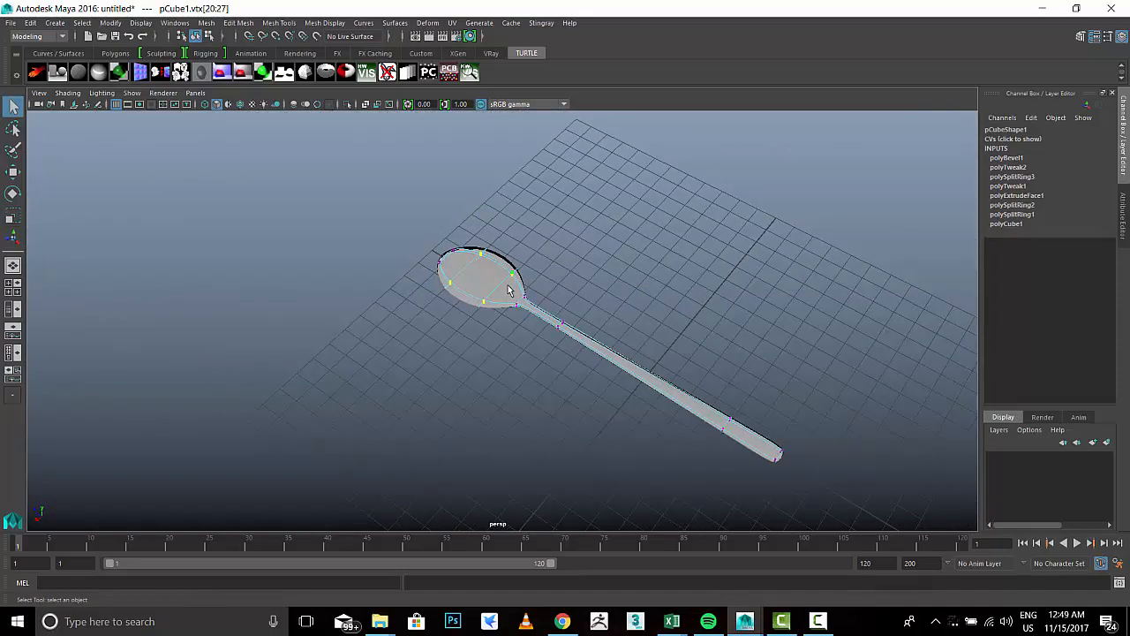
{"action": "key", "text": "1"}
{"action": "right_click_drag", "start_coordinate": [490, 273], "coordinate": [541, 247]}
{"action": "left_click", "coordinate": [472, 273]}
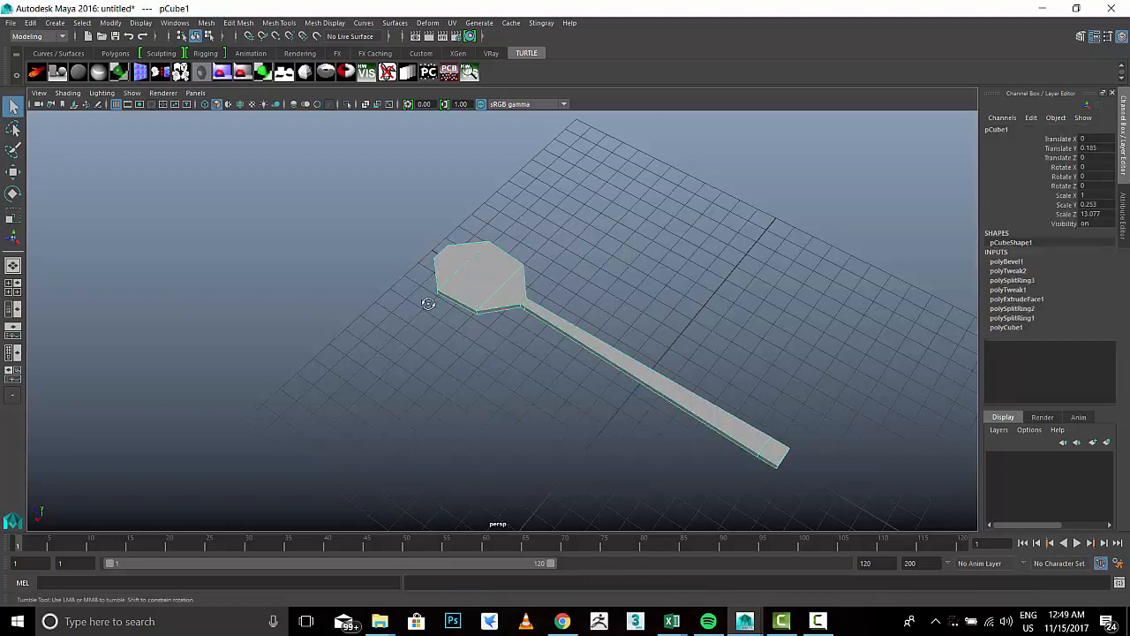
{"action": "left_click_drag", "start_coordinate": [471, 273], "coordinate": [379, 200], "text": "alt"}
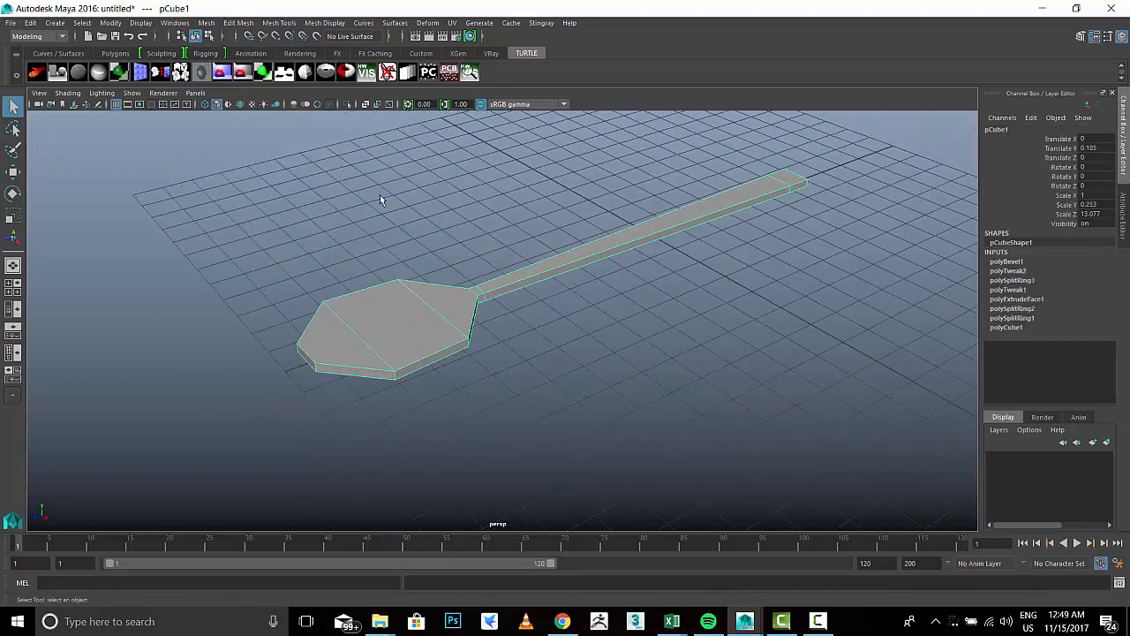
{"action": "left_click_drag", "start_coordinate": [360, 321], "coordinate": [403, 355], "text": "alt"}
{"action": "key", "text": "3"}
{"action": "left_click_drag", "start_coordinate": [557, 331], "coordinate": [598, 293], "text": "alt"}
{"action": "key", "text": "1"}
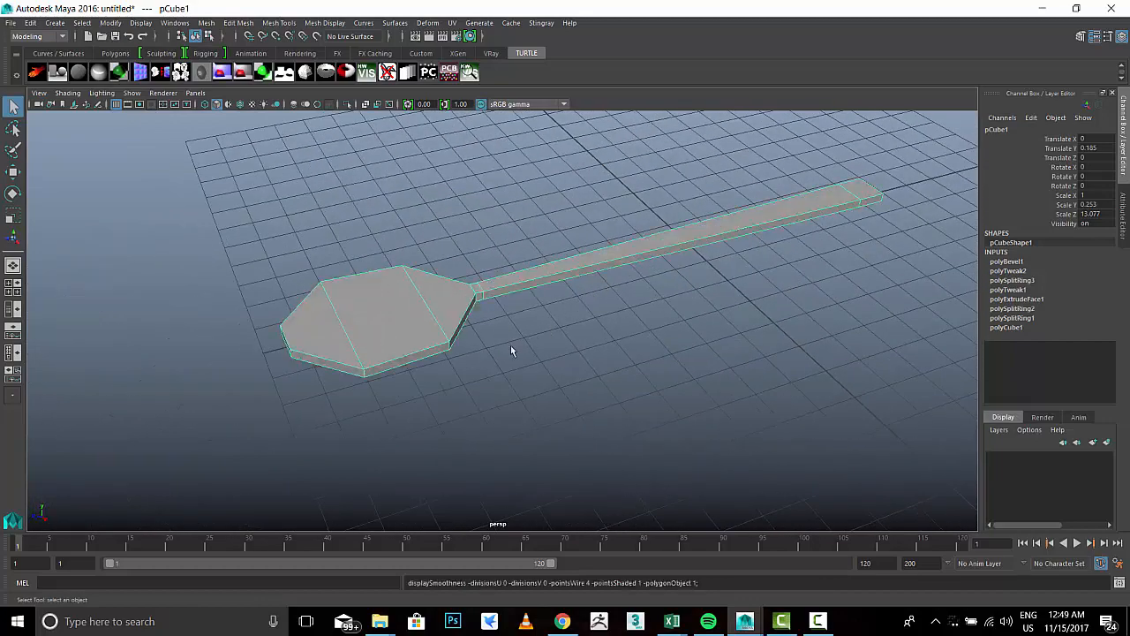
{"action": "left_click_drag", "start_coordinate": [511, 351], "coordinate": [581, 345], "text": "alt"}
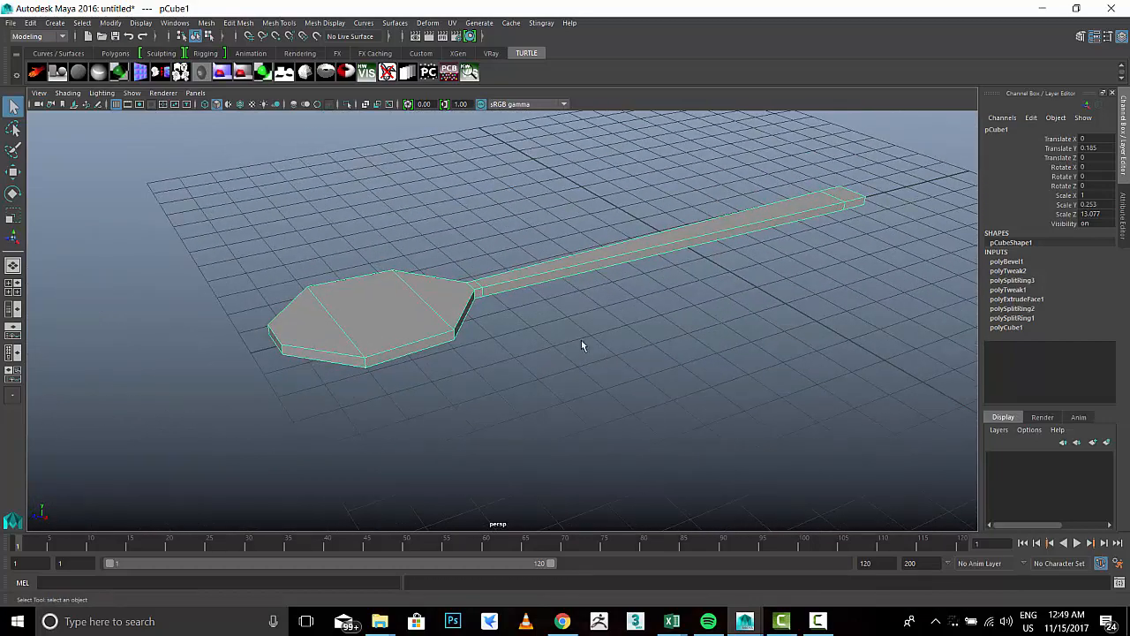
- Apply Smooth to the spoon mesh with 1 division and check it from above
{"action": "left_click", "coordinate": [205, 23]}
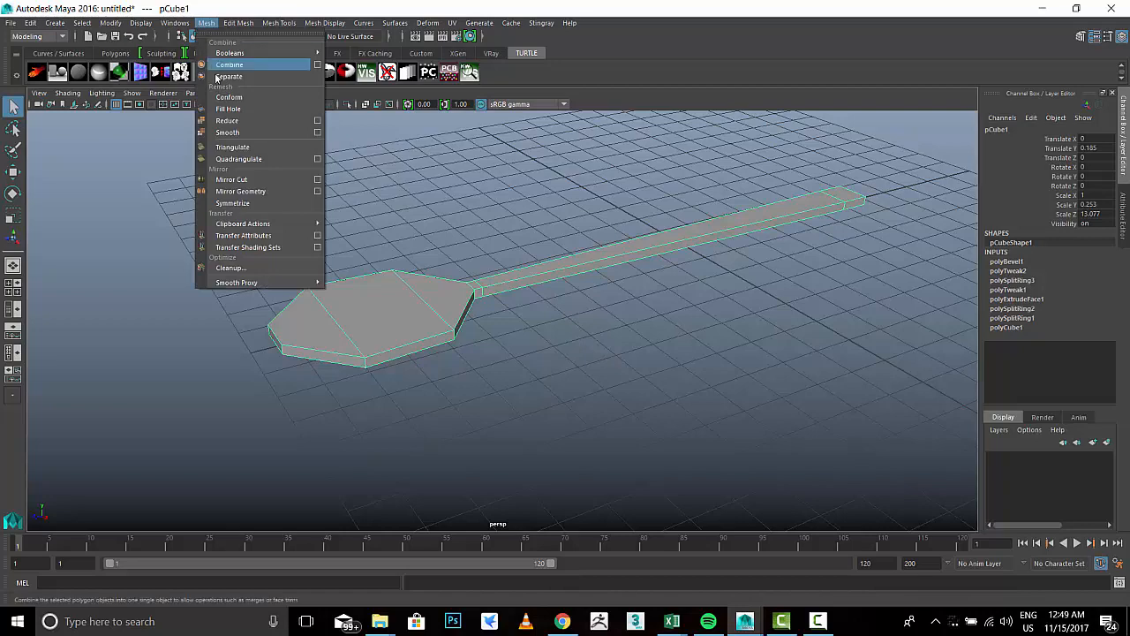
{"action": "left_click", "coordinate": [232, 132]}
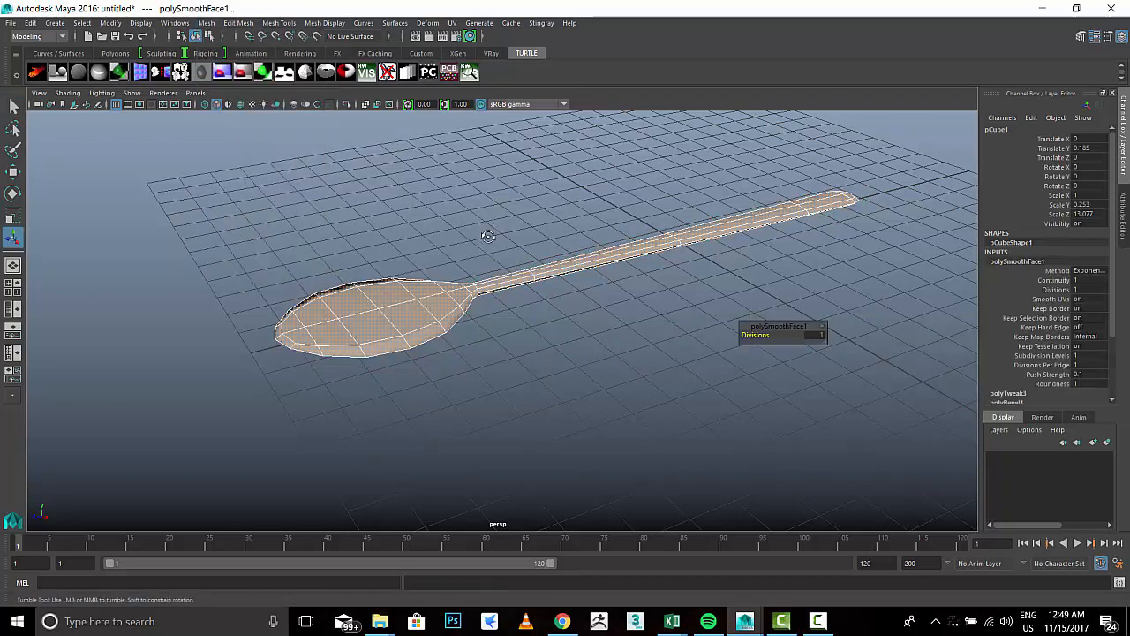
{"action": "left_click_drag", "start_coordinate": [371, 296], "coordinate": [386, 279], "text": "alt"}
{"action": "left_click_drag", "start_coordinate": [626, 302], "coordinate": [471, 273], "text": "alt"}
{"action": "middle_click_drag", "start_coordinate": [332, 283], "coordinate": [465, 275], "text": "alt"}
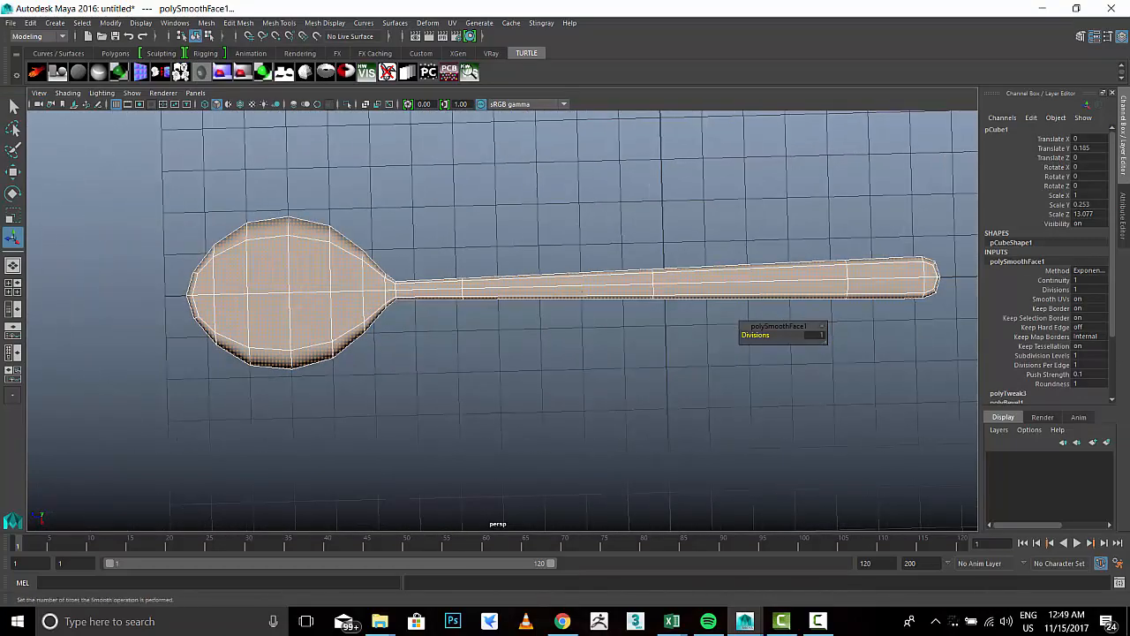
{"action": "key", "text": "q"}
{"action": "scroll", "coordinate": [427, 315], "scroll_direction": "up", "scroll_amount": 2}
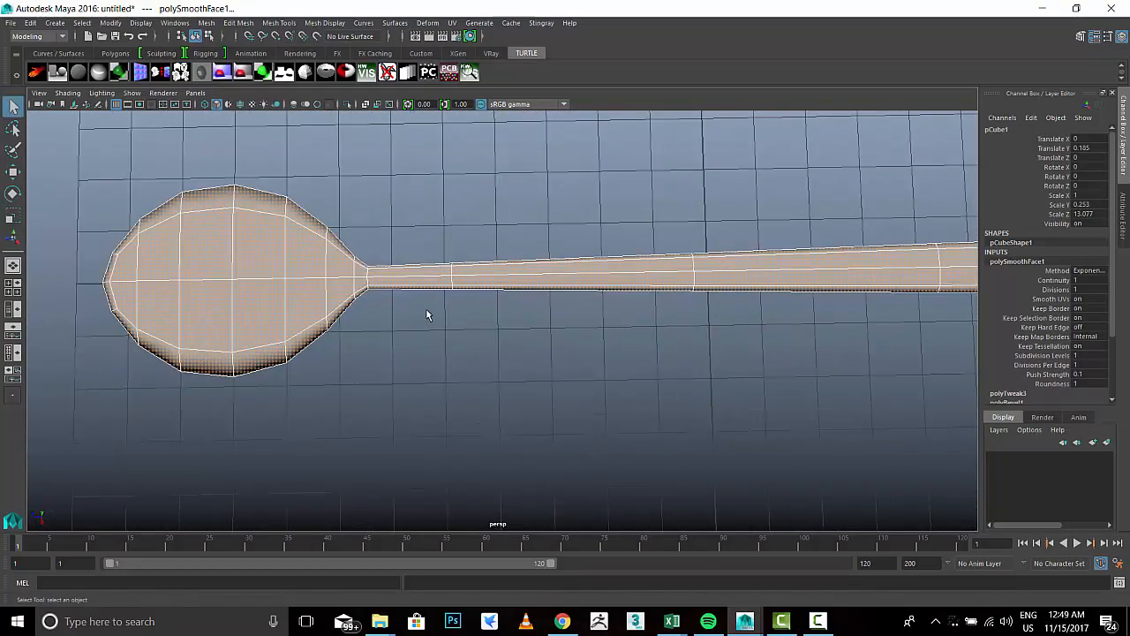
- Try to move the vertex at the bowl's centre and undo the attempt
{"action": "left_click_drag", "start_coordinate": [298, 257], "coordinate": [383, 298], "text": "alt"}
{"action": "right_click_drag", "start_coordinate": [378, 297], "coordinate": [327, 297]}
{"action": "left_click_drag", "start_coordinate": [353, 318], "coordinate": [485, 323], "text": "alt"}
{"action": "key", "text": "w"}
{"action": "key", "text": "q"}
{"action": "key", "text": "w"}
{"action": "key", "text": "ctrl+z"}
{"action": "key", "text": "ctrl+z"}
{"action": "key", "text": "ctrl+z"}
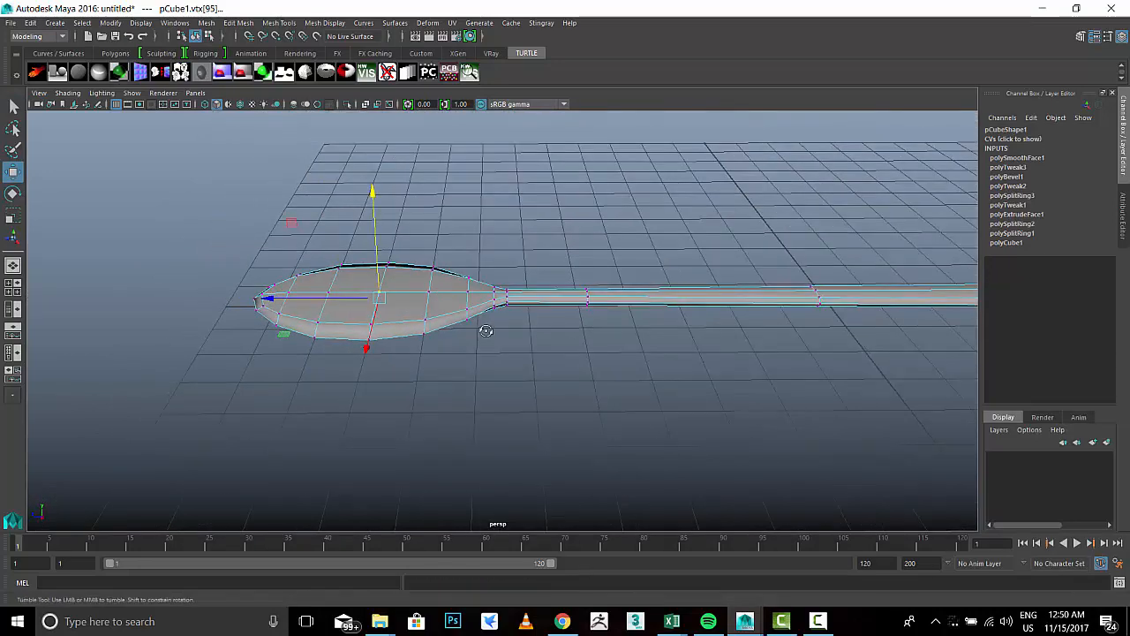
- Return to object mode and raise the whole spoon above the grid to a Translate Y of about 1.537
{"action": "key", "text": "q"}
{"action": "right_click_drag", "start_coordinate": [462, 303], "coordinate": [529, 282]}
{"action": "right_click_drag", "start_coordinate": [594, 311], "coordinate": [395, 309], "text": "alt"}
{"action": "middle_click_drag", "start_coordinate": [396, 309], "coordinate": [355, 347], "text": "alt"}
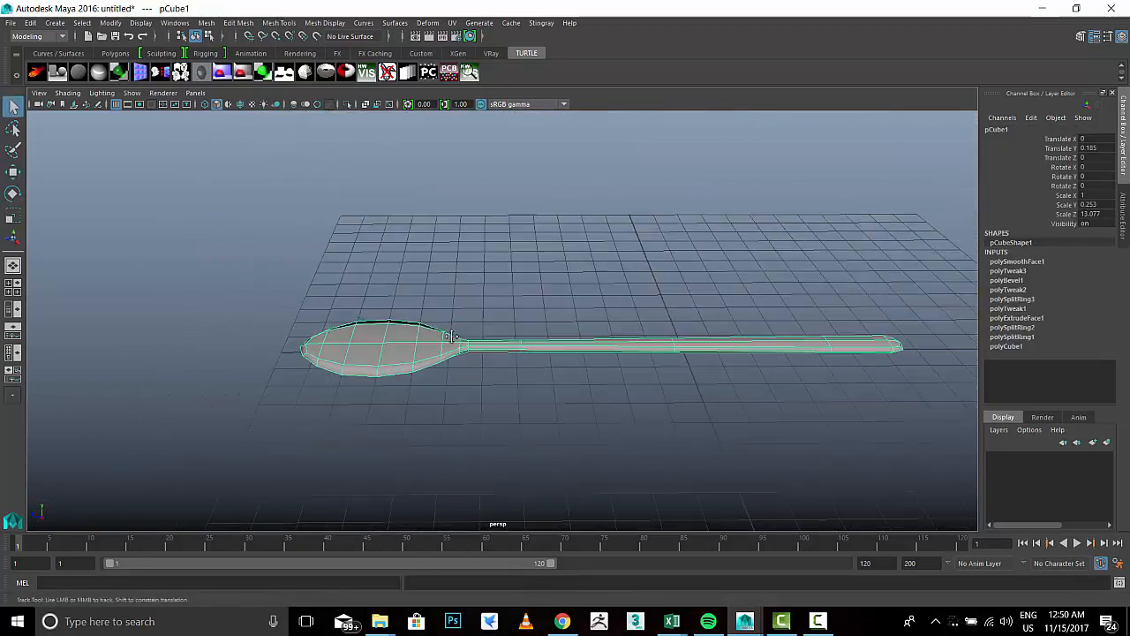
{"action": "left_click_drag", "start_coordinate": [355, 347], "coordinate": [377, 346], "text": "alt"}
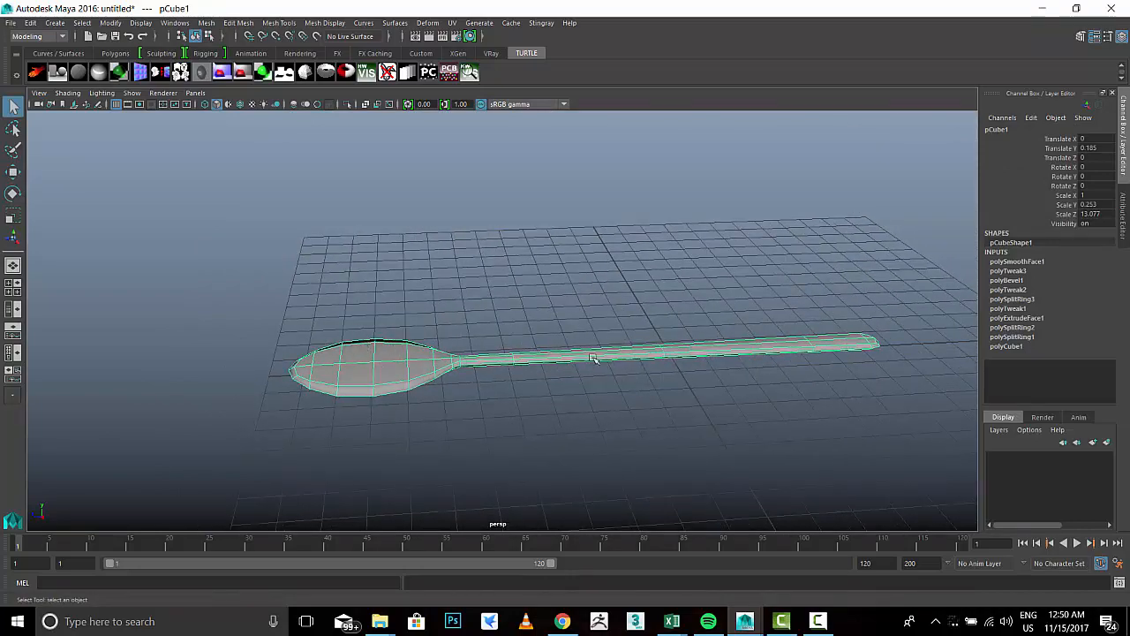
{"action": "key", "text": "w"}
{"action": "left_click_drag", "start_coordinate": [593, 358], "coordinate": [679, 260], "text": "alt"}
{"action": "left_click_drag", "start_coordinate": [412, 276], "coordinate": [434, 326], "text": "alt"}
{"action": "right_click_drag", "start_coordinate": [433, 326], "coordinate": [509, 323], "text": "alt"}
{"action": "middle_click_drag", "start_coordinate": [509, 323], "coordinate": [507, 323], "text": "alt"}
{"action": "left_click_drag", "start_coordinate": [507, 323], "coordinate": [297, 302], "text": "alt"}
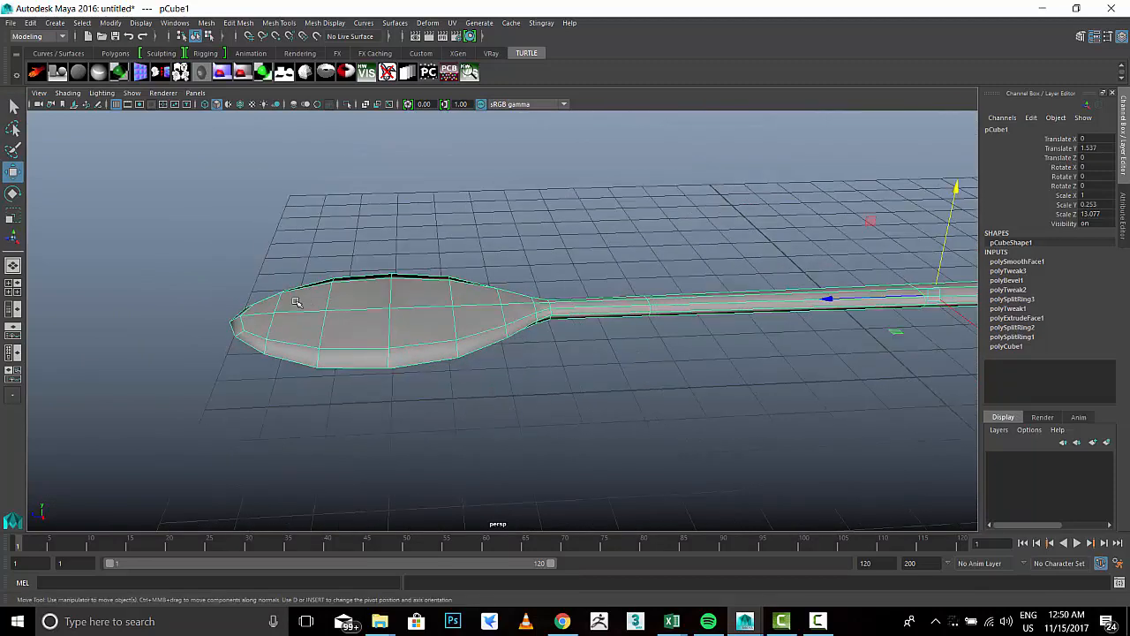
- Switch to wireframe display and select the upper and lower vertices at the bowl's centre for moving
{"action": "left_click_drag", "start_coordinate": [434, 335], "coordinate": [396, 341], "text": "alt"}
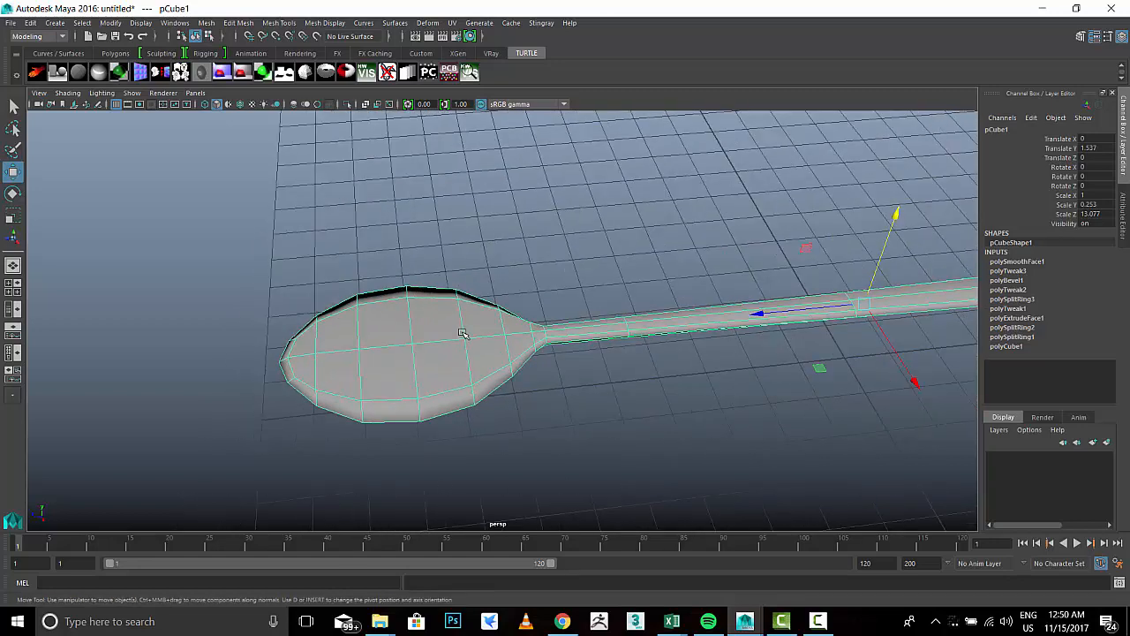
{"action": "left_click_drag", "start_coordinate": [458, 324], "coordinate": [419, 300], "text": "alt"}
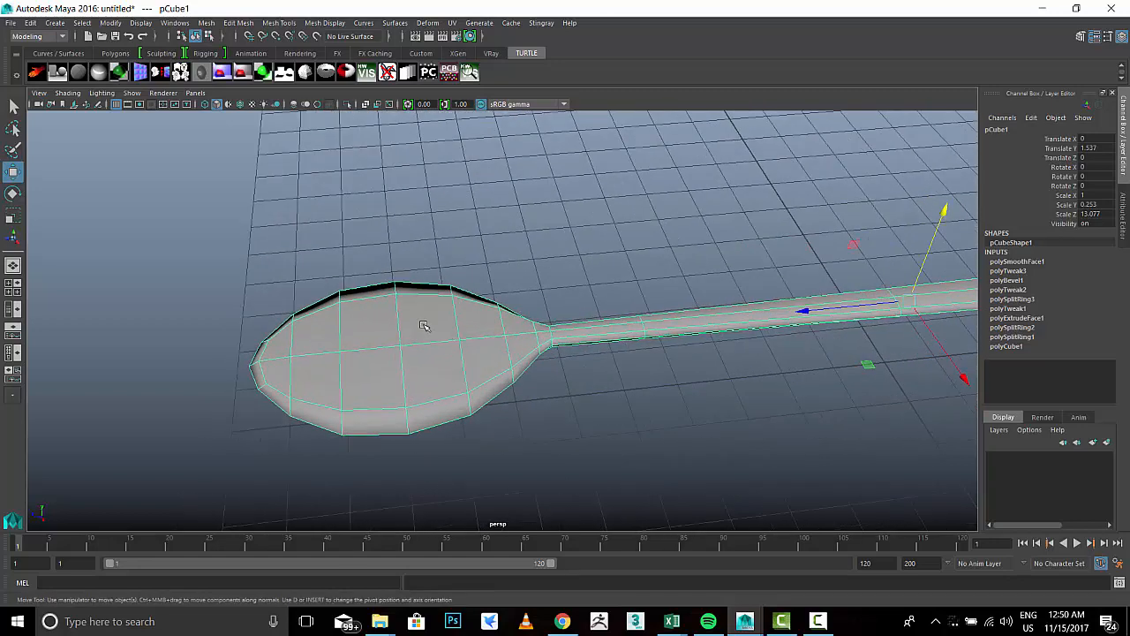
{"action": "right_click_drag", "start_coordinate": [418, 301], "coordinate": [377, 319]}
{"action": "left_click_drag", "start_coordinate": [377, 319], "coordinate": [463, 361], "text": "alt"}
{"action": "key", "text": "q"}
{"action": "key", "text": "4"}
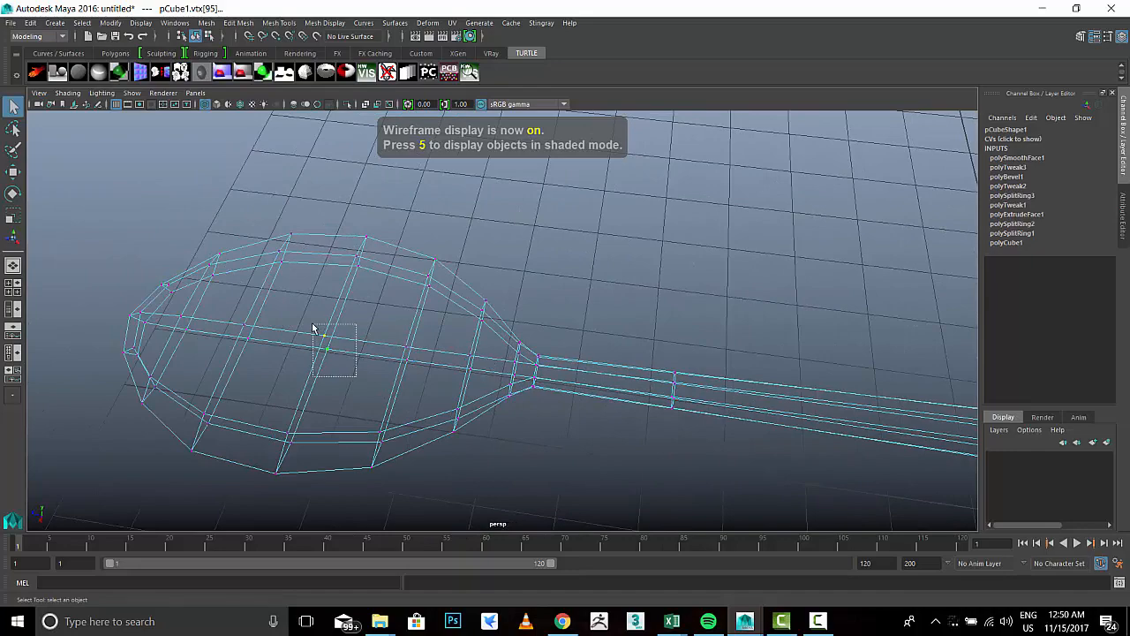
{"action": "left_click_drag", "start_coordinate": [313, 327], "coordinate": [435, 326], "text": "alt"}
{"action": "key", "text": "w"}
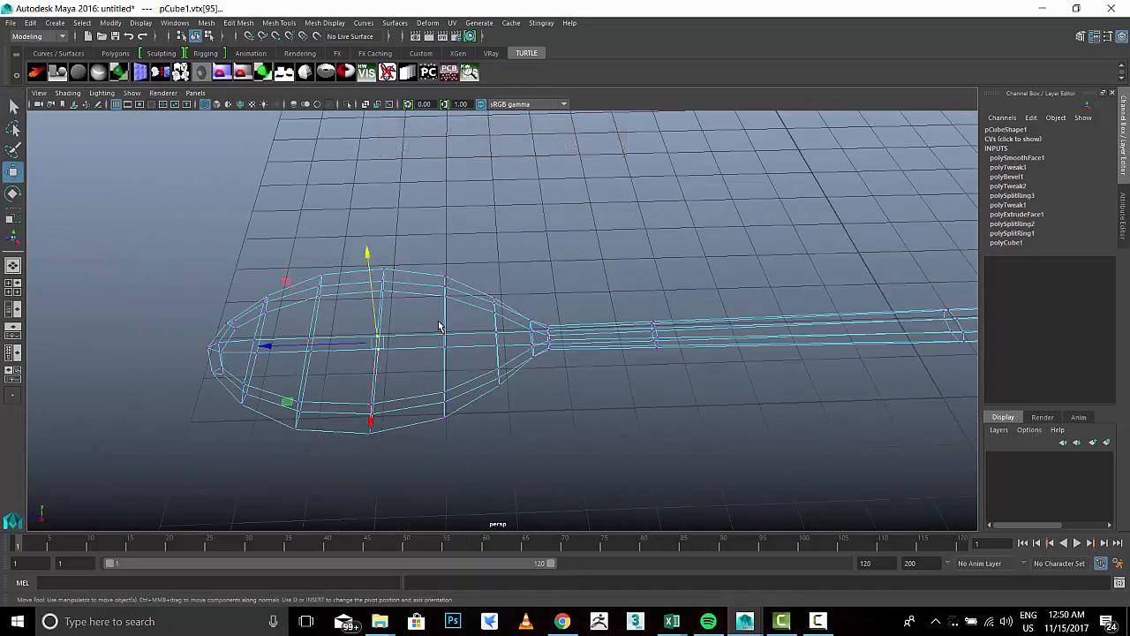
{"action": "middle_click_drag", "start_coordinate": [439, 326], "coordinate": [556, 310], "text": "alt"}
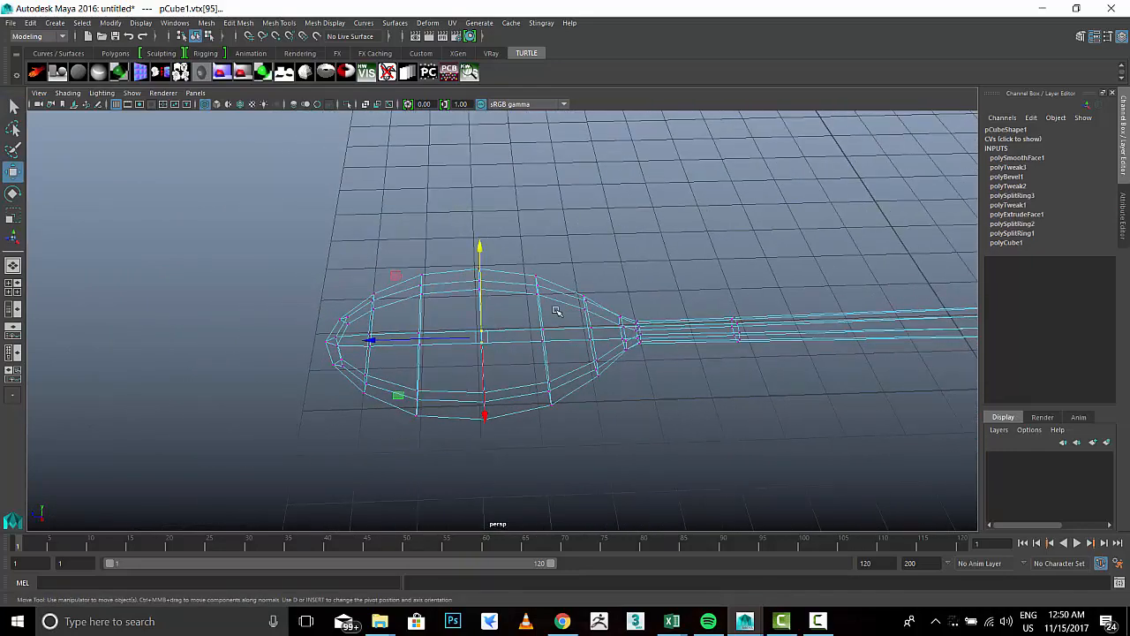
- Turn on soft selection and enlarge its falloff radius to about 2.16 so it covers most of the bowl
{"action": "key", "text": "b"}
{"action": "left_click_drag", "start_coordinate": [537, 332], "coordinate": [433, 336], "text": "alt"}
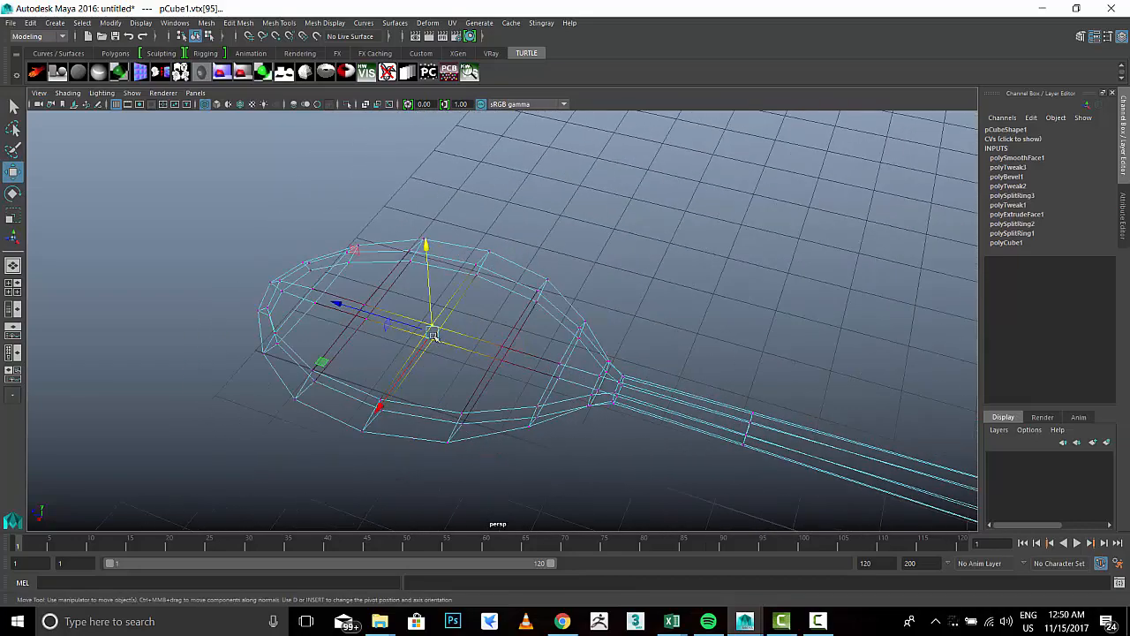
{"action": "key", "text": "b"}
{"action": "left_click_drag", "start_coordinate": [426, 325], "coordinate": [446, 334], "text": "alt"}
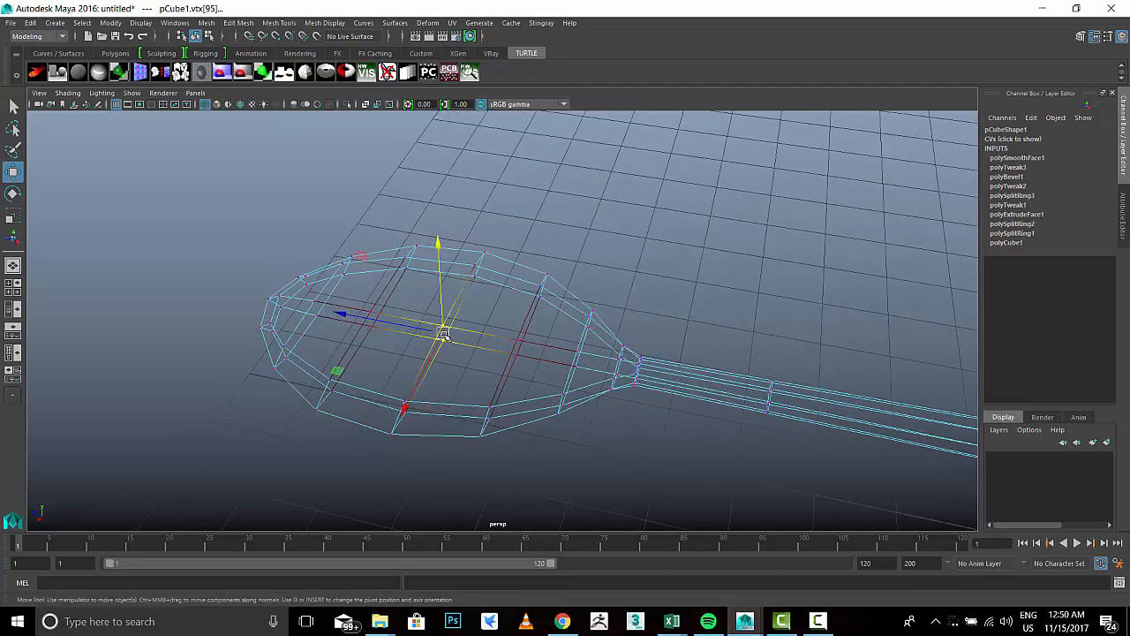
{"action": "key", "text": "b"}
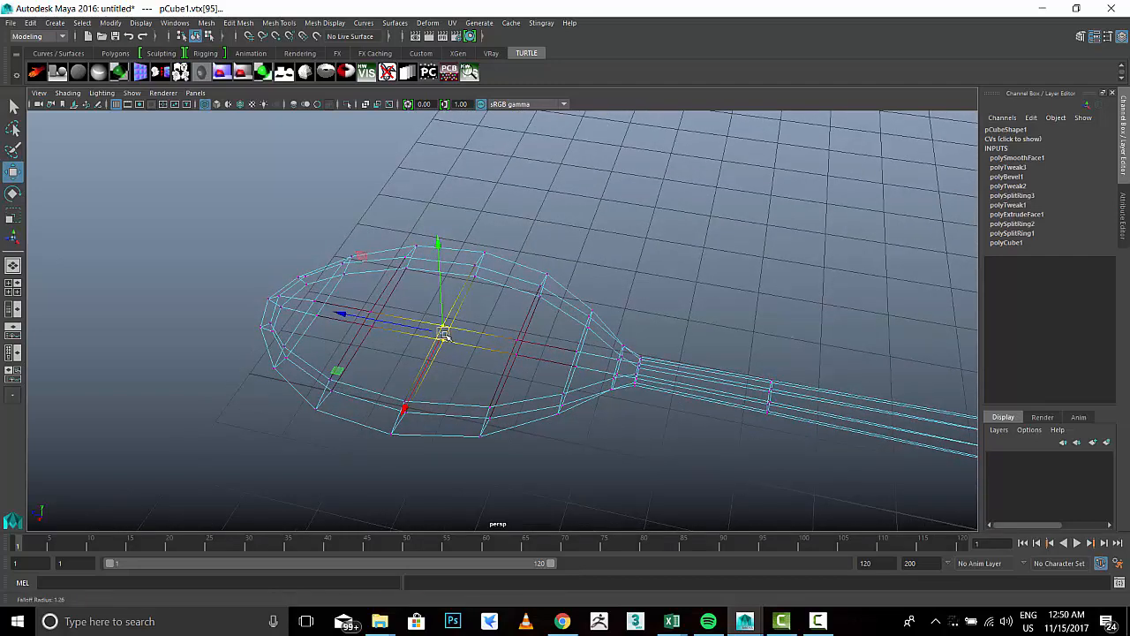
{"action": "middle_click_drag", "start_coordinate": [444, 334], "coordinate": [513, 327]}
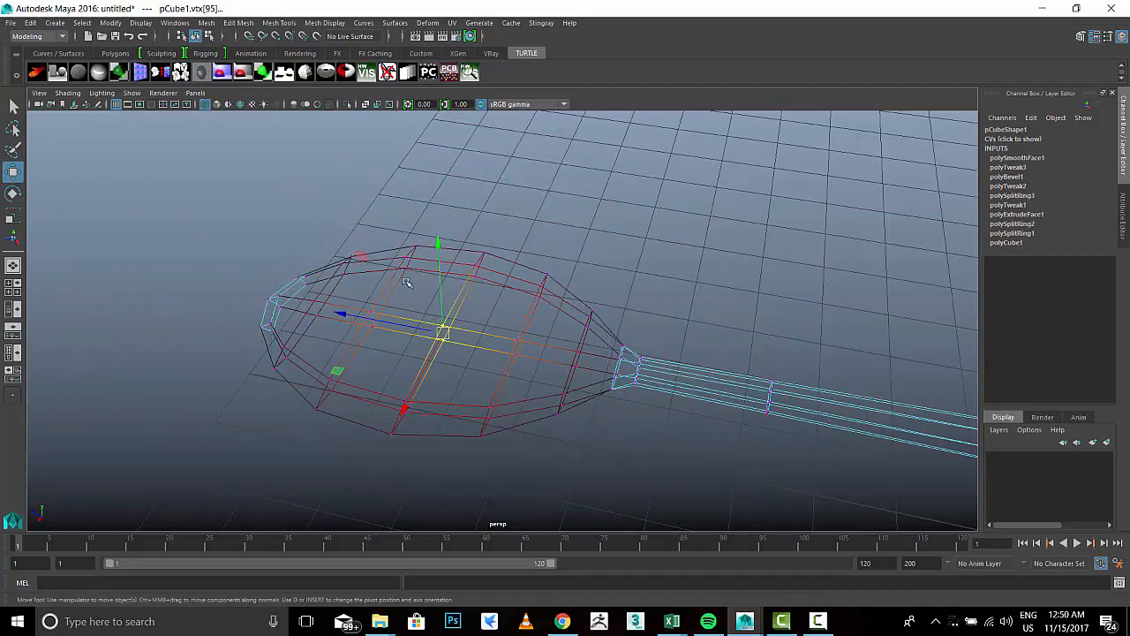
- Show the Move tool's soft selection settings and adjust the falloff radius to about 2.30
{"action": "double_click", "coordinate": [14, 176]}
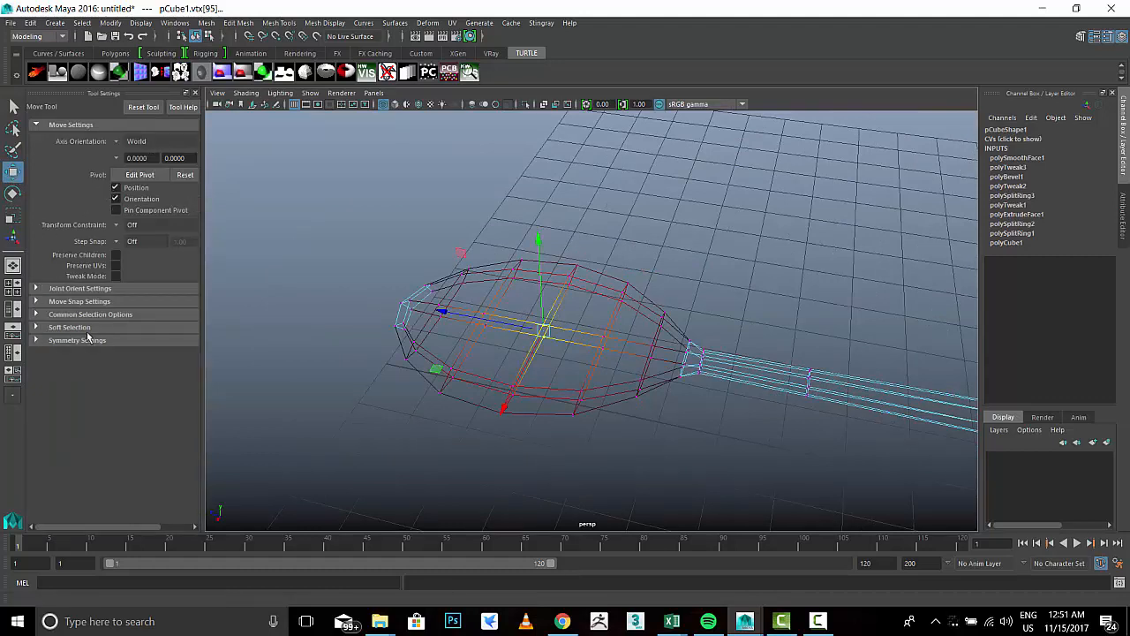
{"action": "left_click", "coordinate": [37, 328]}
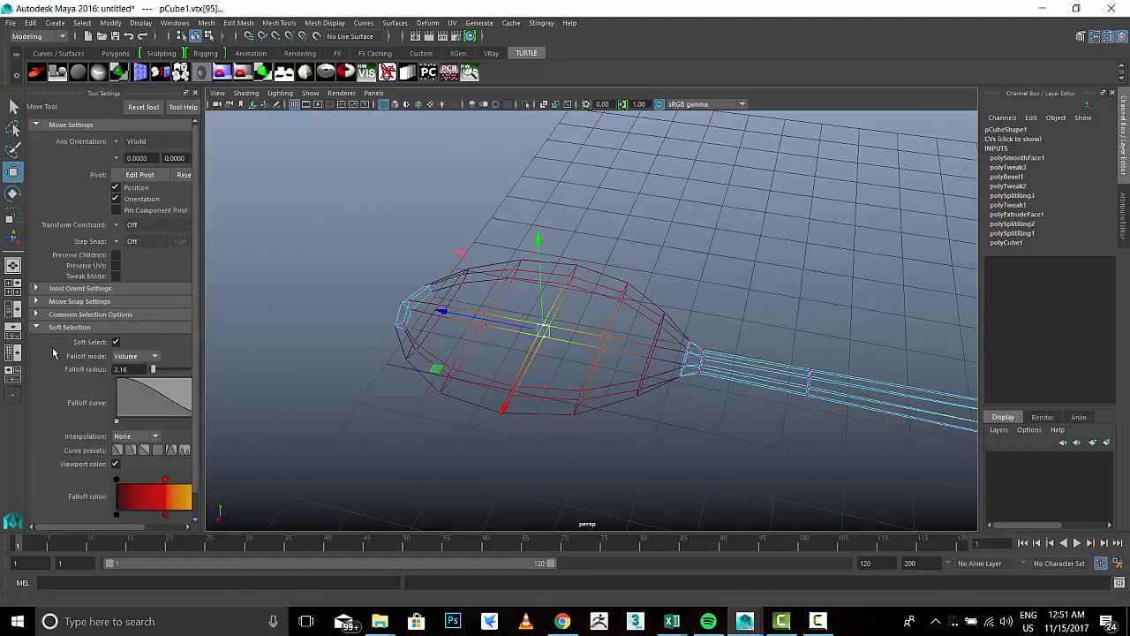
{"action": "left_click_drag", "start_coordinate": [202, 360], "coordinate": [303, 358]}
{"action": "key", "text": "b"}
{"action": "left_click_drag", "start_coordinate": [600, 330], "coordinate": [655, 330]}
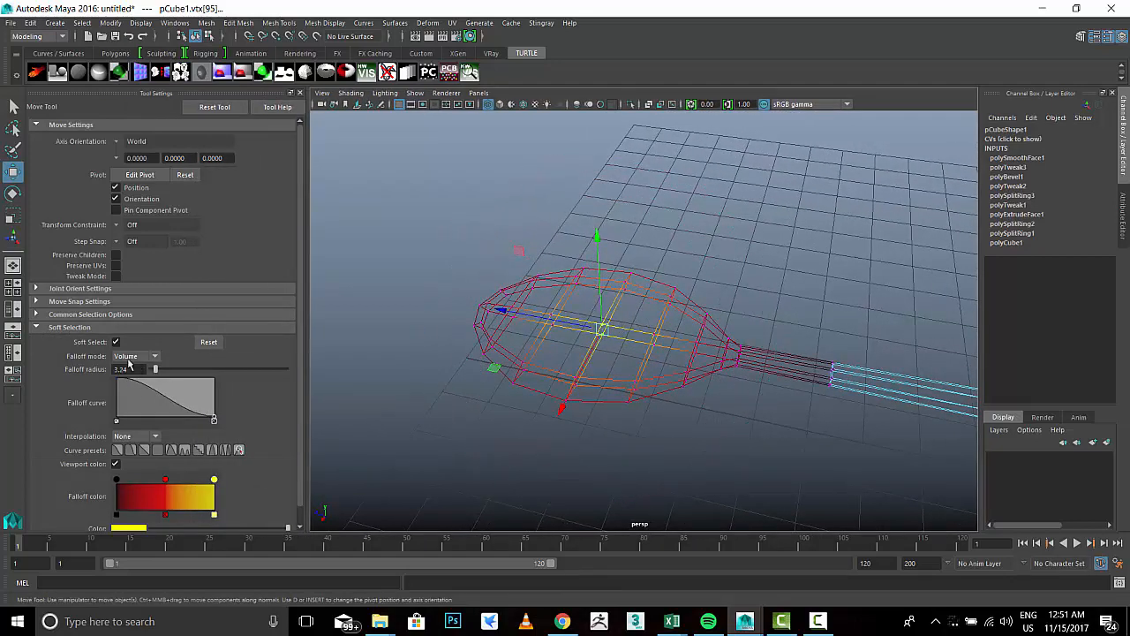
{"action": "key", "text": "b"}
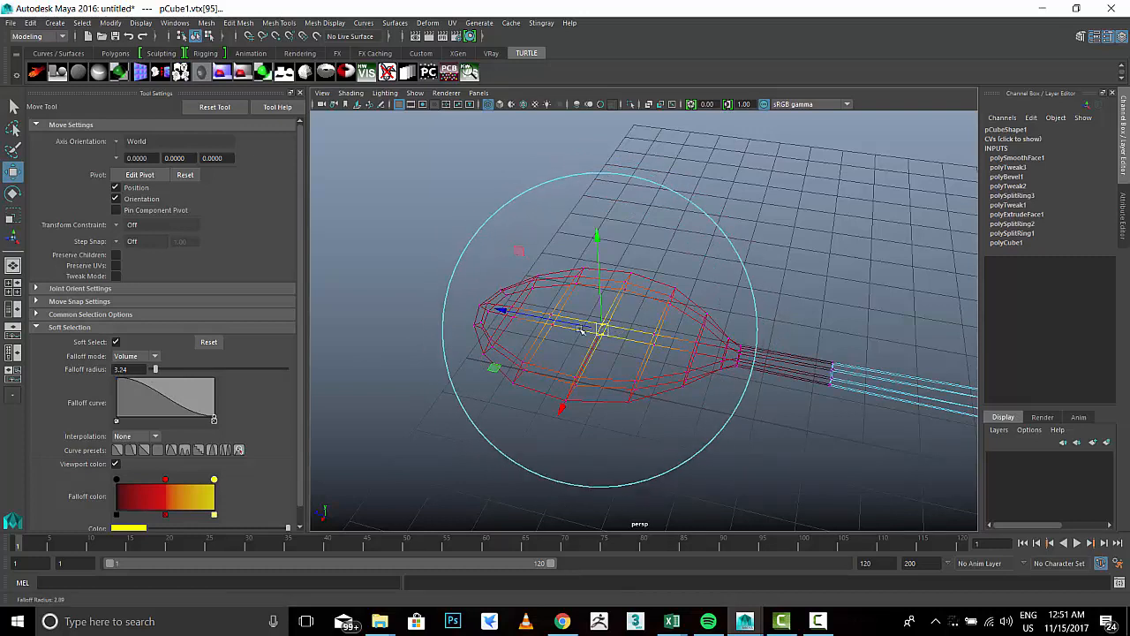
{"action": "left_click_drag", "start_coordinate": [605, 332], "coordinate": [557, 312]}
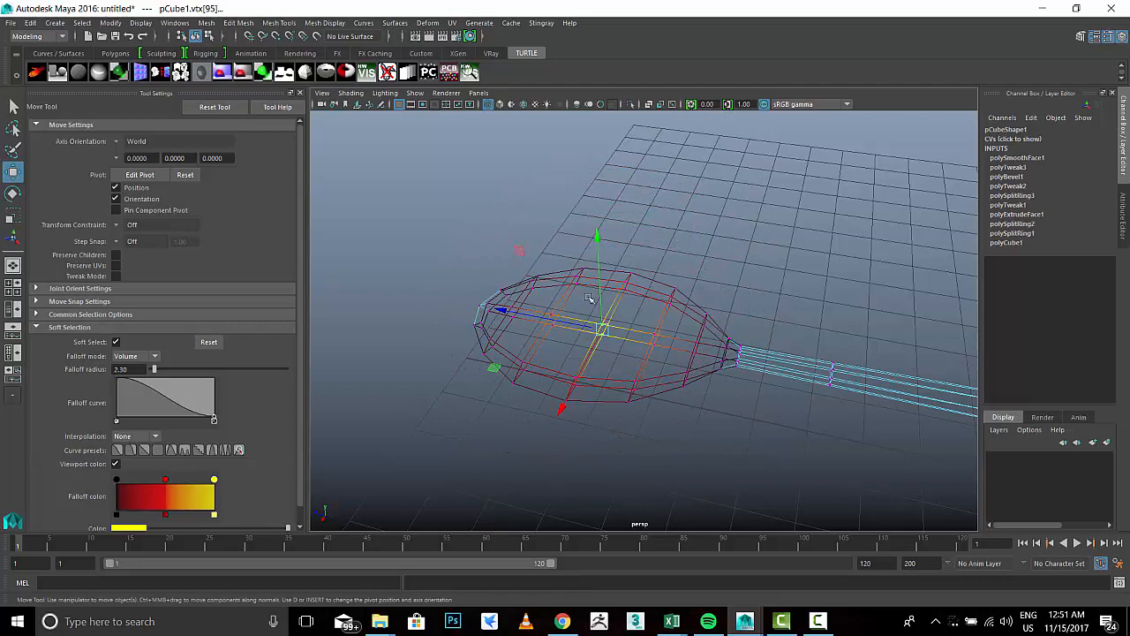
- Move the bowl's centre vertices down with the soft falloff to start hollowing the bowl
{"action": "left_click_drag", "start_coordinate": [604, 339], "coordinate": [618, 306], "text": "alt"}
{"action": "right_click_drag", "start_coordinate": [618, 307], "coordinate": [652, 311], "text": "alt"}
{"action": "left_click_drag", "start_coordinate": [590, 311], "coordinate": [620, 313], "text": "alt"}
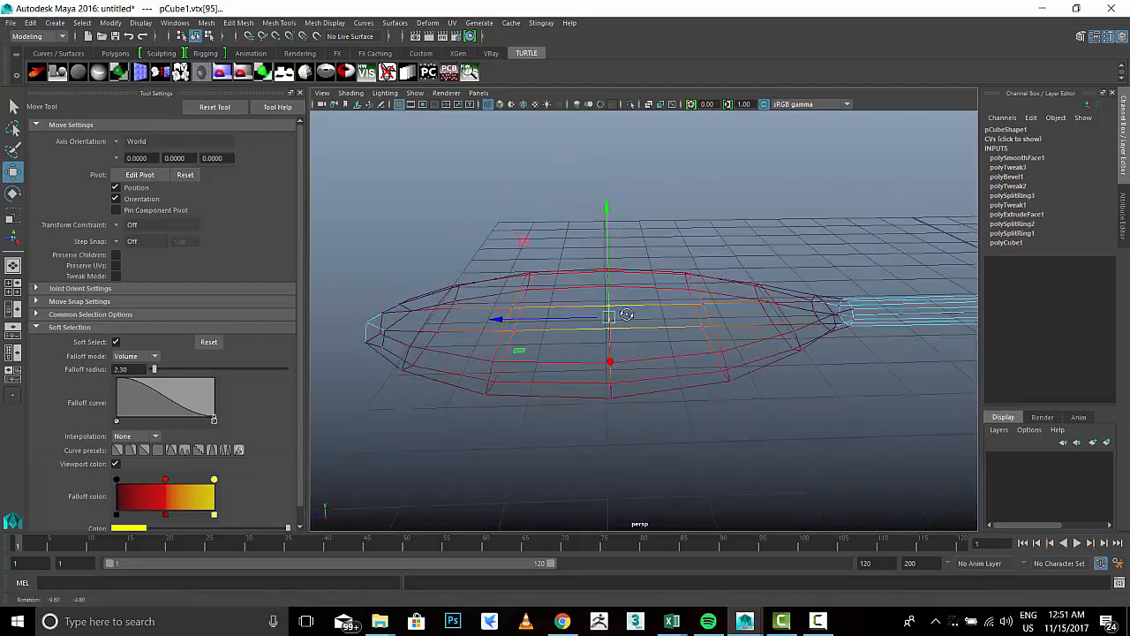
{"action": "left_click_drag", "start_coordinate": [607, 260], "coordinate": [599, 308]}
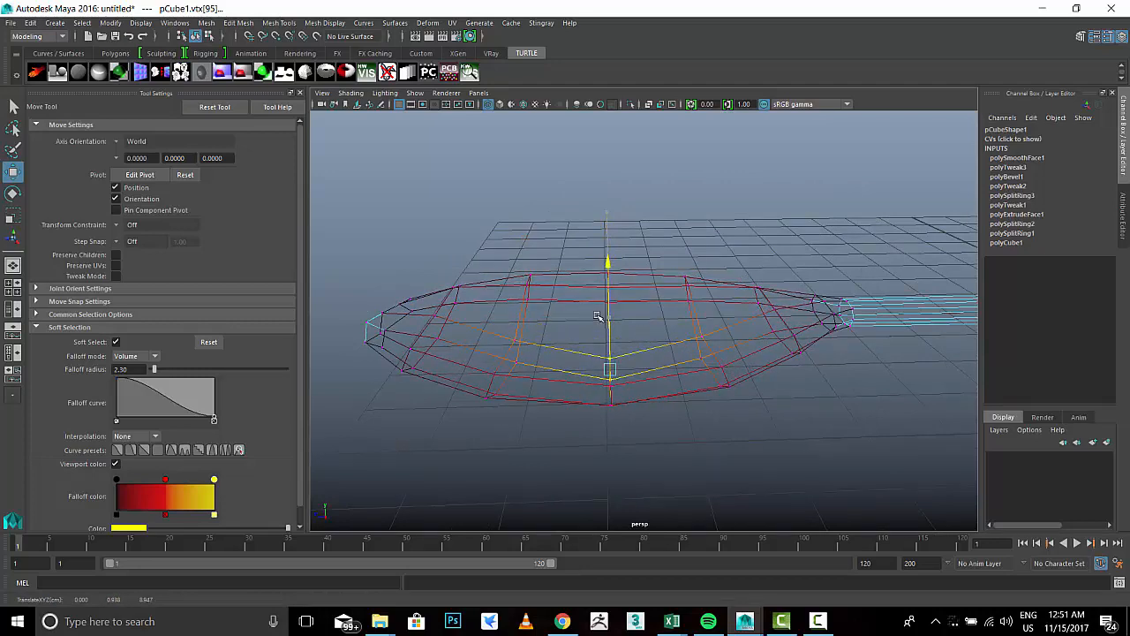
{"action": "mouse_move", "coordinate": [556, 338]}
{"action": "left_mouse_down", "text": "alt"}
{"action": "mouse_move", "coordinate": [553, 367]}
{"action": "mouse_move", "coordinate": [501, 342]}
{"action": "mouse_move", "coordinate": [544, 356]}
{"action": "left_mouse_up", "text": "alt"}
- Select the inner vertices between the bowl's centre and its tip and lower them slightly
{"action": "key", "text": "q"}
{"action": "key", "text": "w"}
{"action": "mouse_move", "coordinate": [521, 302]}
{"action": "left_mouse_down"}
{"action": "mouse_move", "coordinate": [521, 319]}
{"action": "mouse_move", "coordinate": [521, 308]}
{"action": "left_mouse_up"}
{"action": "mouse_move", "coordinate": [410, 337]}
{"action": "left_mouse_down", "text": "alt"}
{"action": "mouse_move", "coordinate": [575, 325]}
{"action": "mouse_move", "coordinate": [727, 359]}
{"action": "mouse_move", "coordinate": [752, 348]}
{"action": "left_mouse_up", "text": "alt"}
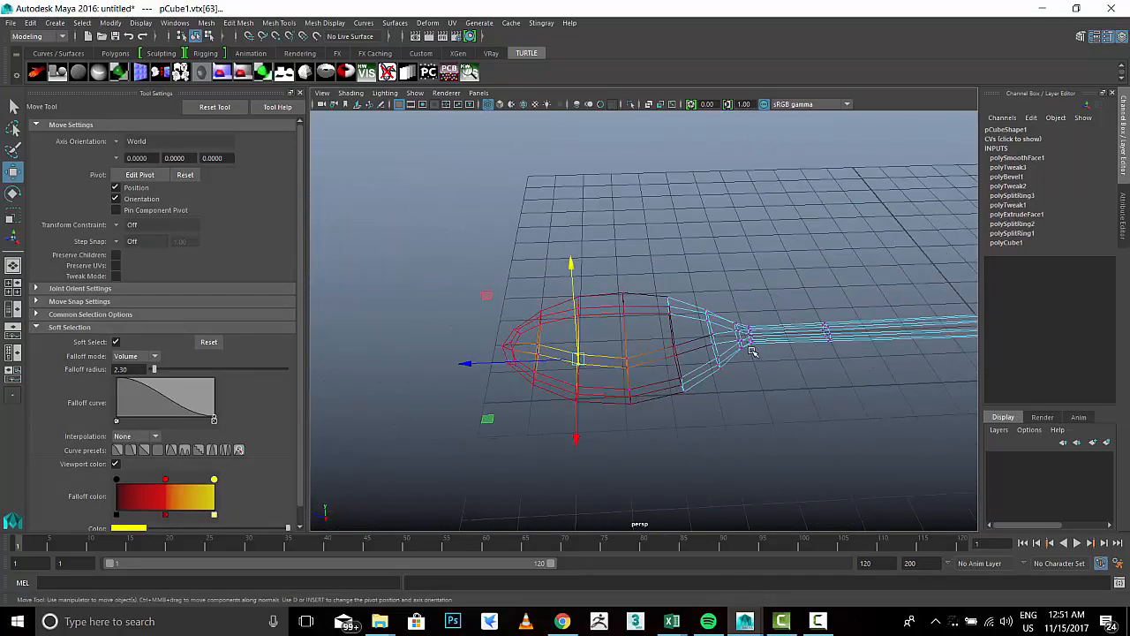
- Return to shaded display and pull the vertices across the bowl's middle down, using a falloff radius of about 2.52
{"action": "key", "text": "5"}
{"action": "mouse_move", "coordinate": [833, 348]}
{"action": "left_mouse_down", "text": "alt"}
{"action": "mouse_move", "coordinate": [777, 354]}
{"action": "mouse_move", "coordinate": [736, 314]}
{"action": "mouse_move", "coordinate": [705, 305]}
{"action": "left_mouse_up", "text": "alt"}
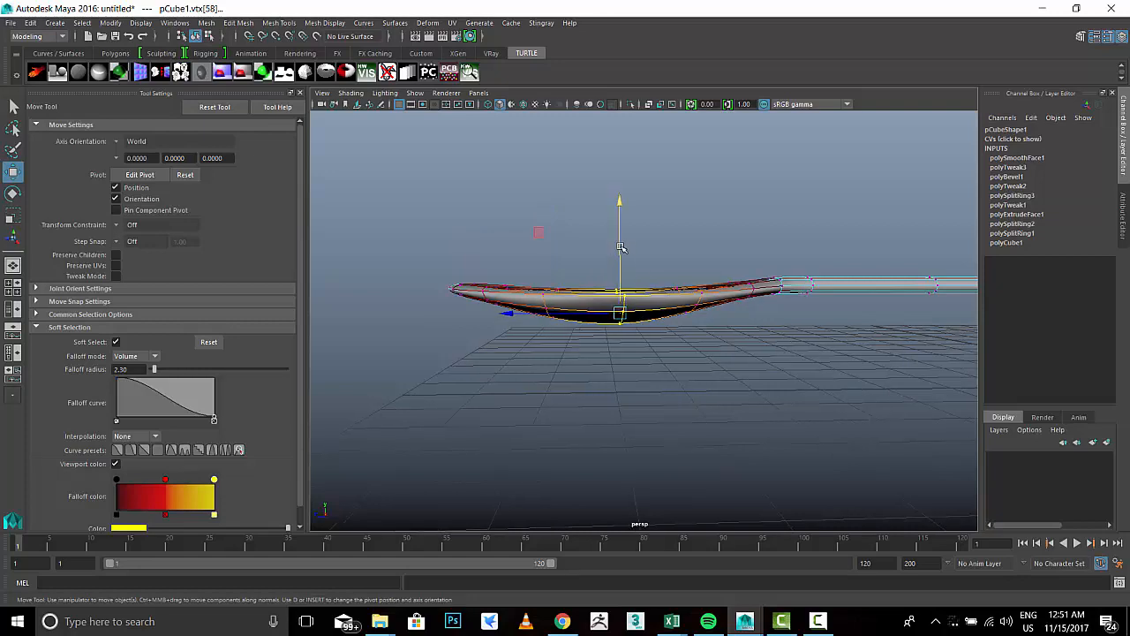
{"action": "left_click_drag", "start_coordinate": [621, 248], "coordinate": [623, 316], "text": "alt"}
{"action": "key", "text": "b"}
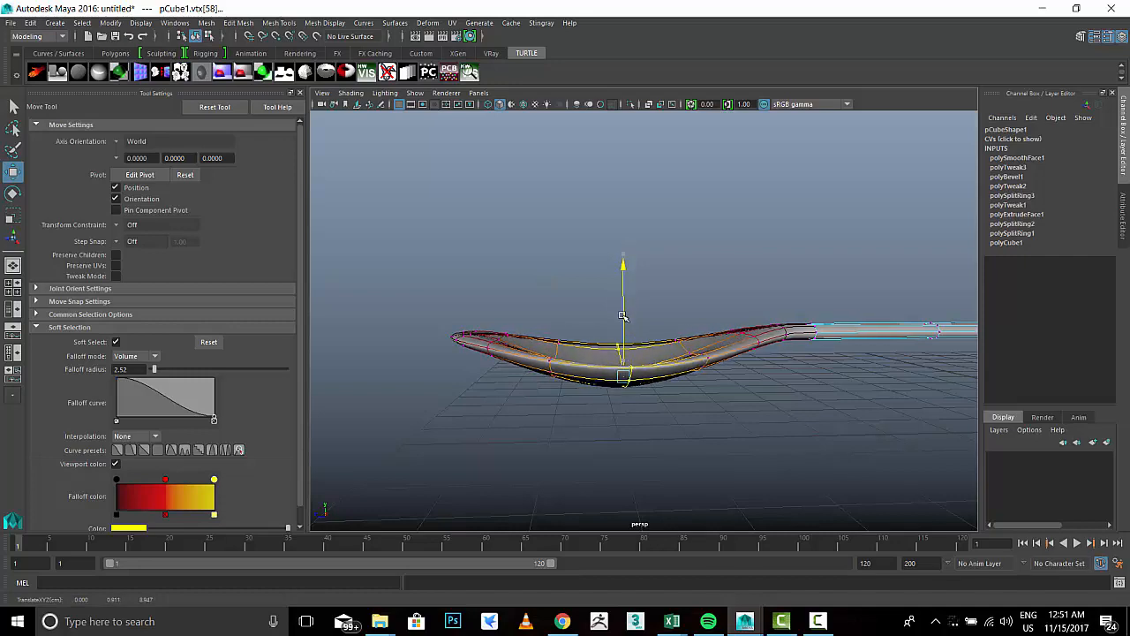
- Select the vertices at the bowl's tip with the Move tool and soft falloff active
{"action": "left_click_drag", "start_coordinate": [551, 331], "coordinate": [531, 252], "text": "alt"}
{"action": "key", "text": "e"}
{"action": "key", "text": "w"}
{"action": "left_click_drag", "start_coordinate": [737, 295], "coordinate": [633, 329], "text": "alt"}
{"action": "middle_click_drag", "start_coordinate": [637, 413], "coordinate": [576, 404], "text": "alt"}
- Check the spoon reference photos in the browser, return to Maya and compare the handle's side profile
{"action": "left_click", "coordinate": [561, 622]}
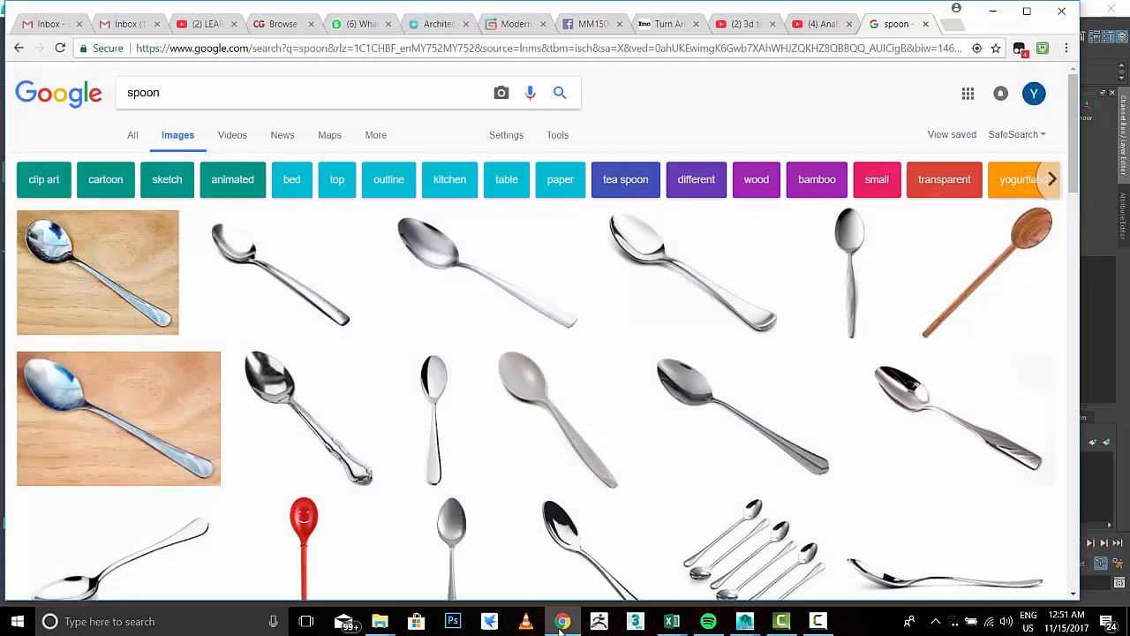
{"action": "left_click", "coordinate": [560, 629]}
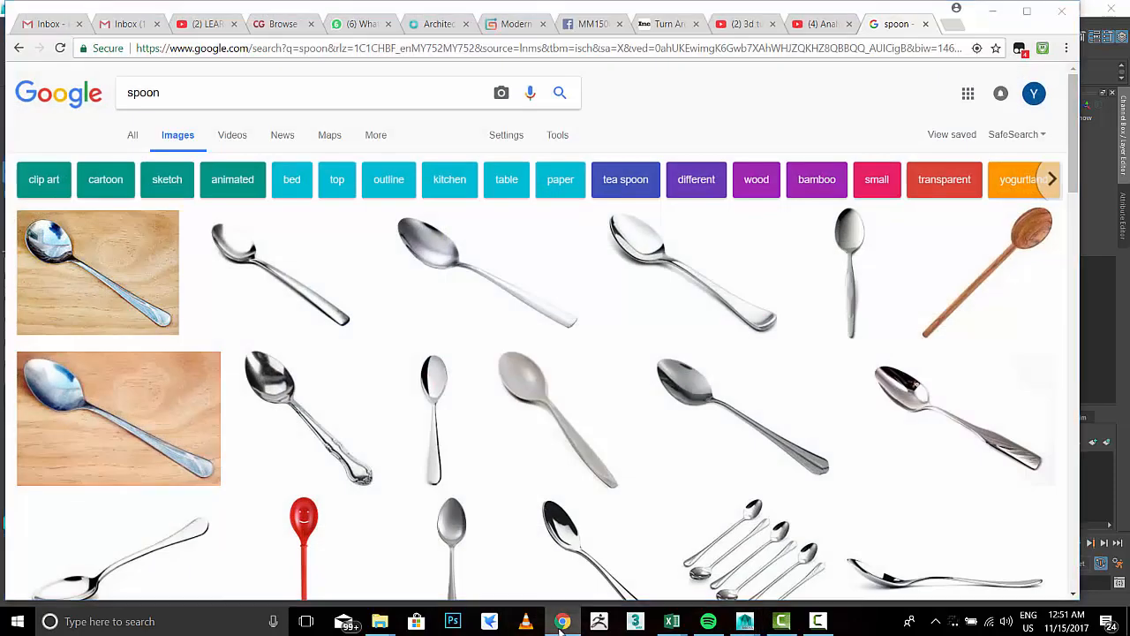
{"action": "left_click_drag", "start_coordinate": [653, 372], "coordinate": [777, 324], "text": "alt"}
{"action": "middle_click_drag", "start_coordinate": [777, 324], "coordinate": [561, 331], "text": "alt"}
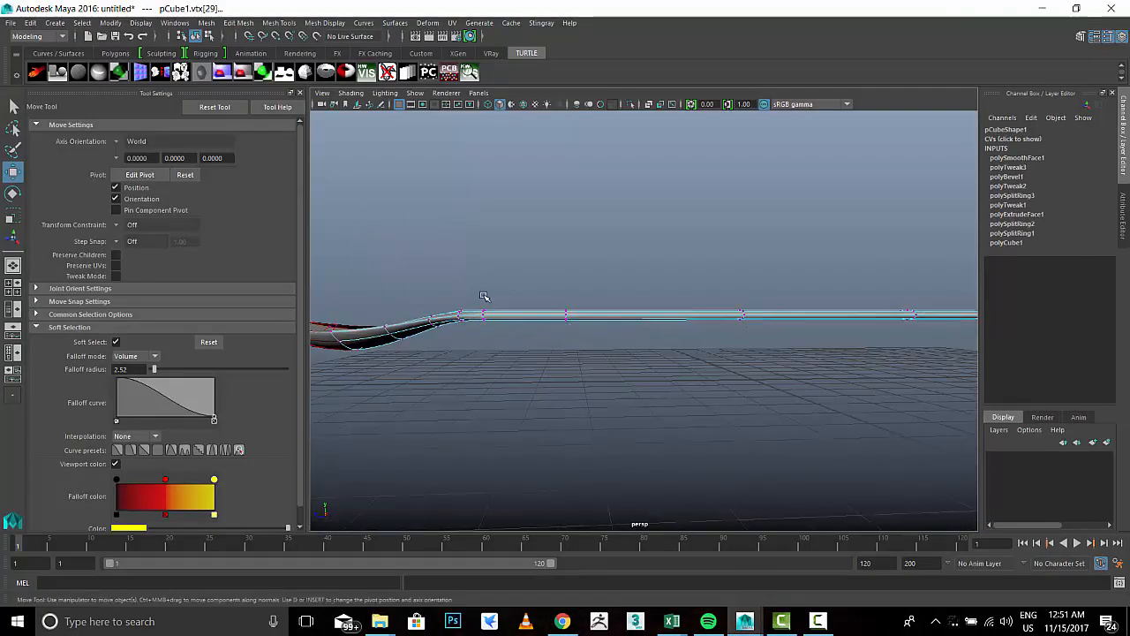
{"action": "scroll", "coordinate": [676, 321], "scroll_direction": "down", "scroll_amount": 4}
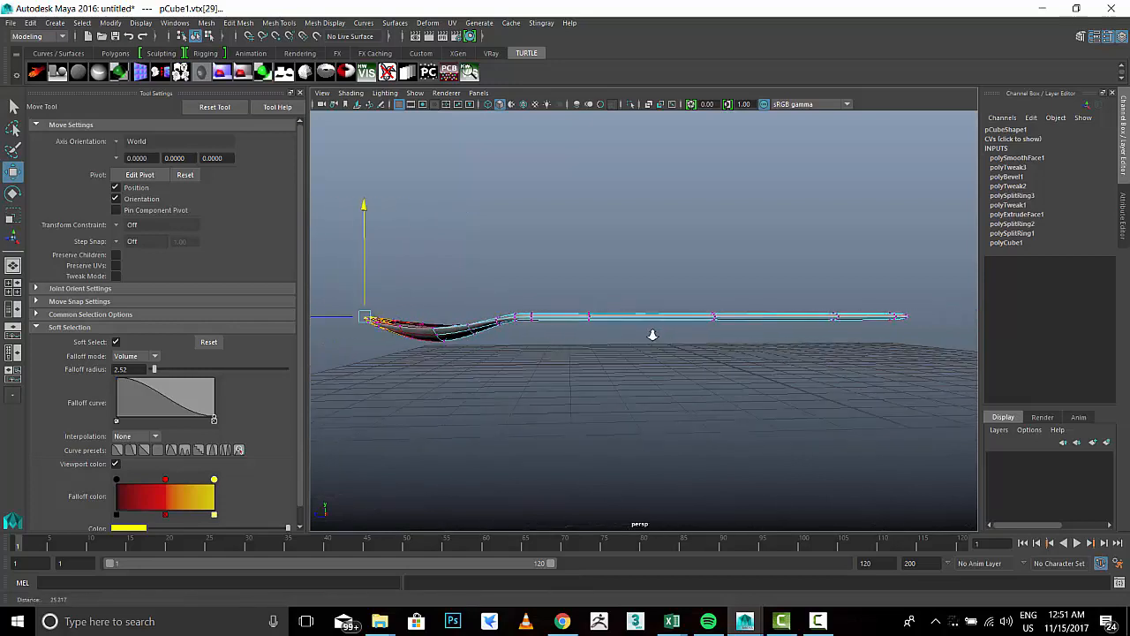
{"action": "scroll", "coordinate": [650, 329], "scroll_direction": "up", "scroll_amount": 2}
- Return to object mode, select the whole spoon and lower it towards the grid to a Translate Y of 0.815
{"action": "right_click_drag", "start_coordinate": [570, 317], "coordinate": [646, 269]}
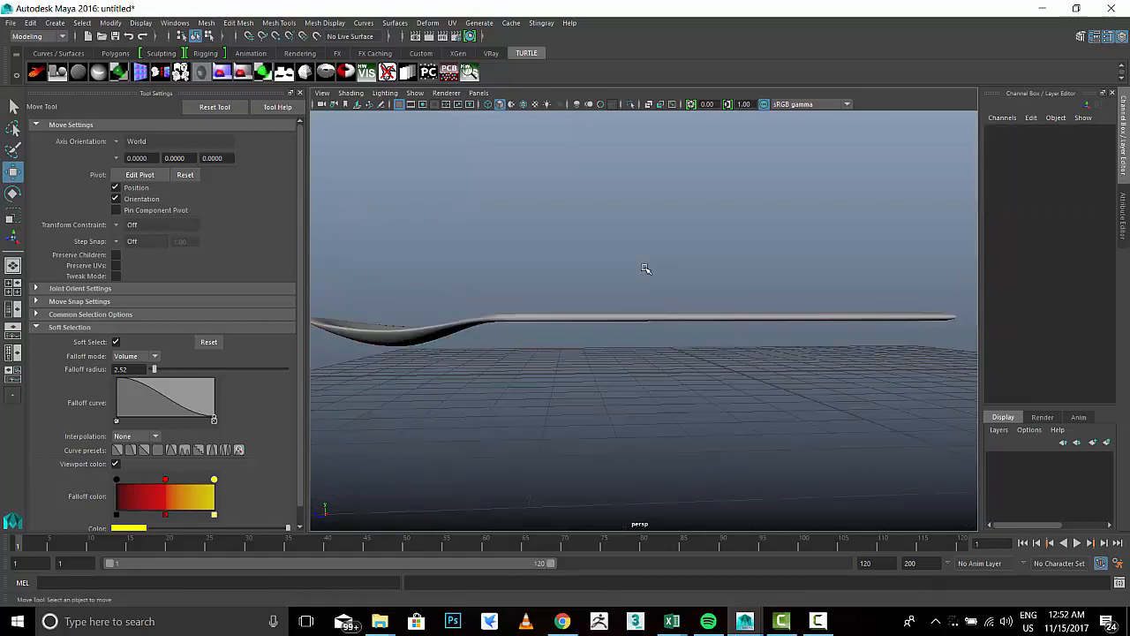
{"action": "left_click", "coordinate": [541, 316]}
{"action": "left_click_drag", "start_coordinate": [739, 263], "coordinate": [734, 291]}
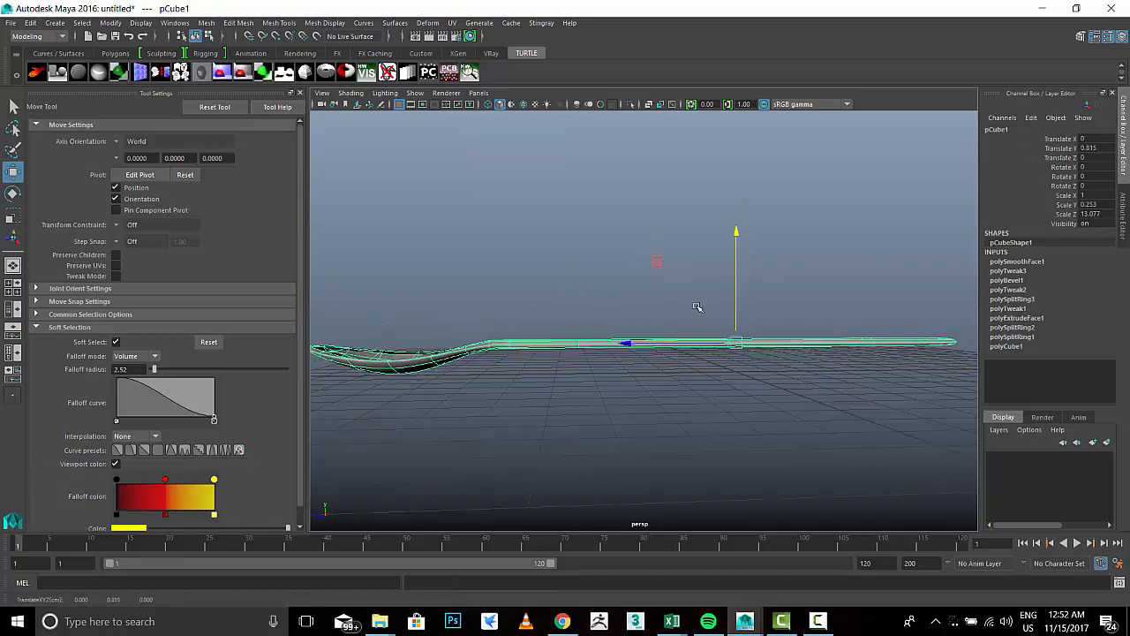
{"action": "left_click_drag", "start_coordinate": [569, 352], "coordinate": [609, 331], "text": "alt"}
{"action": "middle_click_drag", "start_coordinate": [559, 349], "coordinate": [607, 343], "text": "alt"}
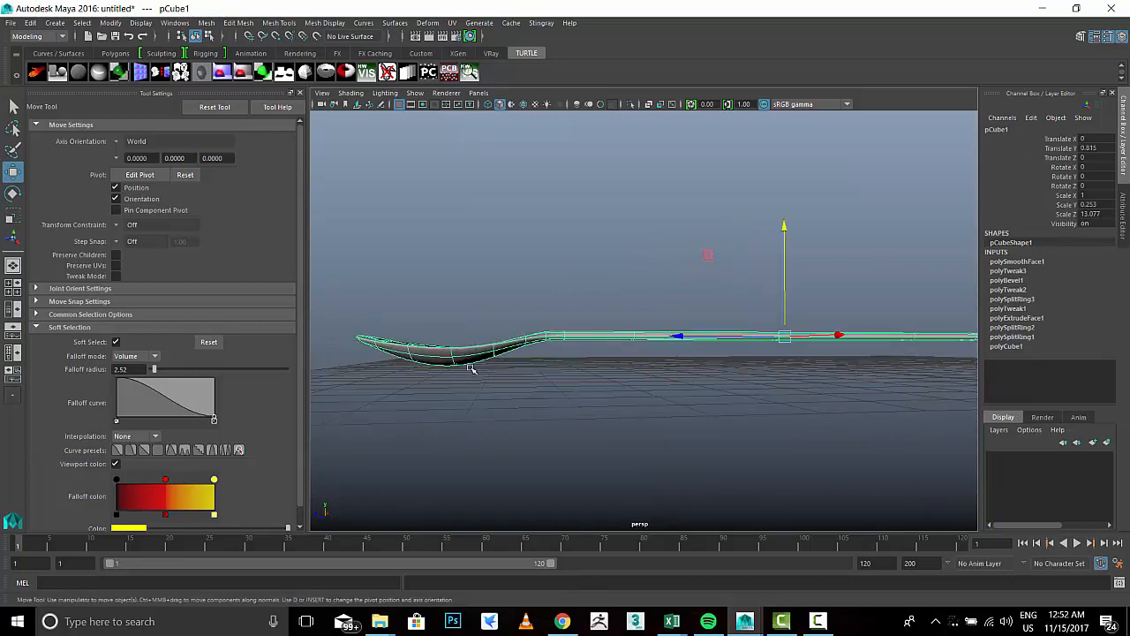
- Close the Move tool's settings, switch to the side view and start vertex editing on the spoon
{"action": "left_click", "coordinate": [299, 95]}
{"action": "left_click_drag", "start_coordinate": [626, 365], "coordinate": [435, 343], "text": "alt"}
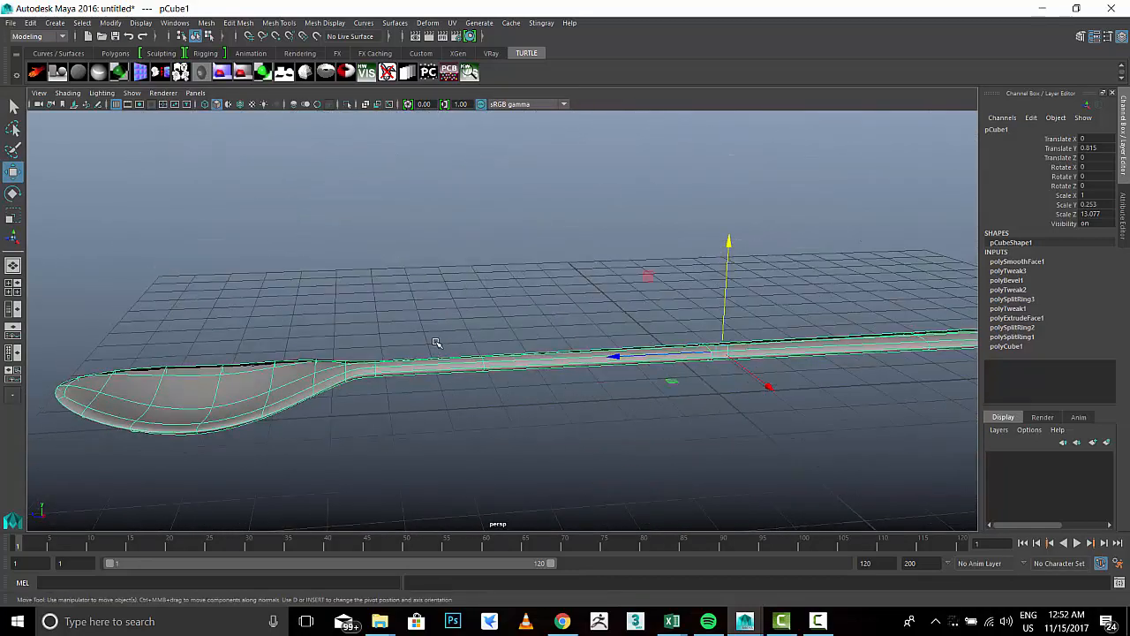
{"action": "left_click_drag", "start_coordinate": [640, 355], "coordinate": [534, 320], "text": "alt"}
{"action": "key", "text": "space"}
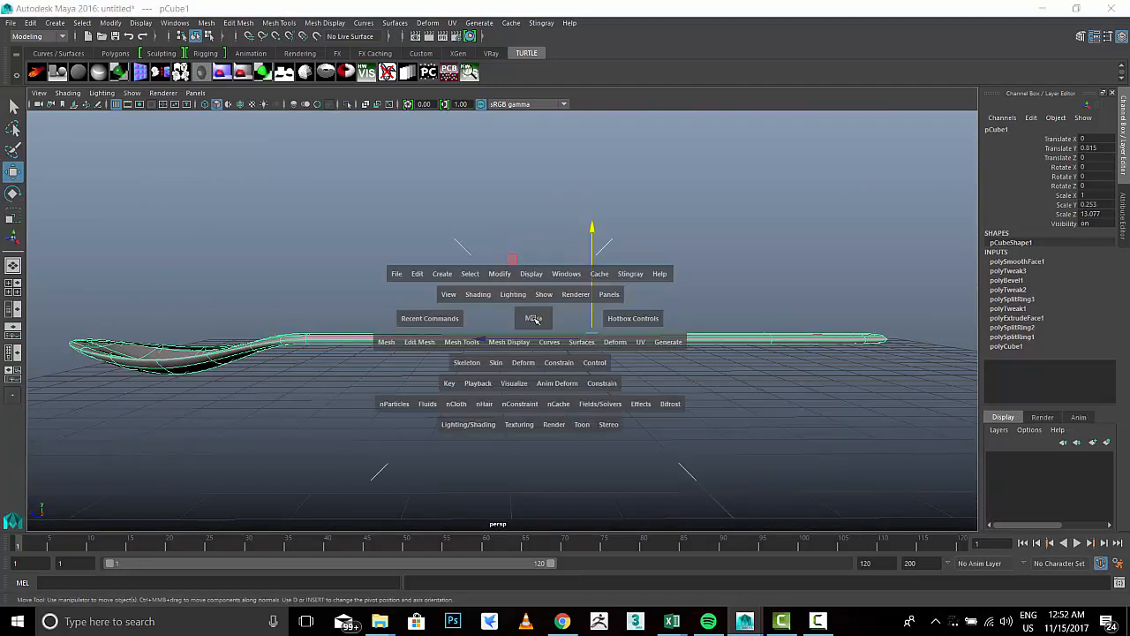
{"action": "left_click", "coordinate": [534, 322]}
{"action": "left_click_drag", "start_coordinate": [541, 323], "coordinate": [613, 327]}
{"action": "middle_click_drag", "start_coordinate": [466, 329], "coordinate": [581, 333], "text": "alt"}
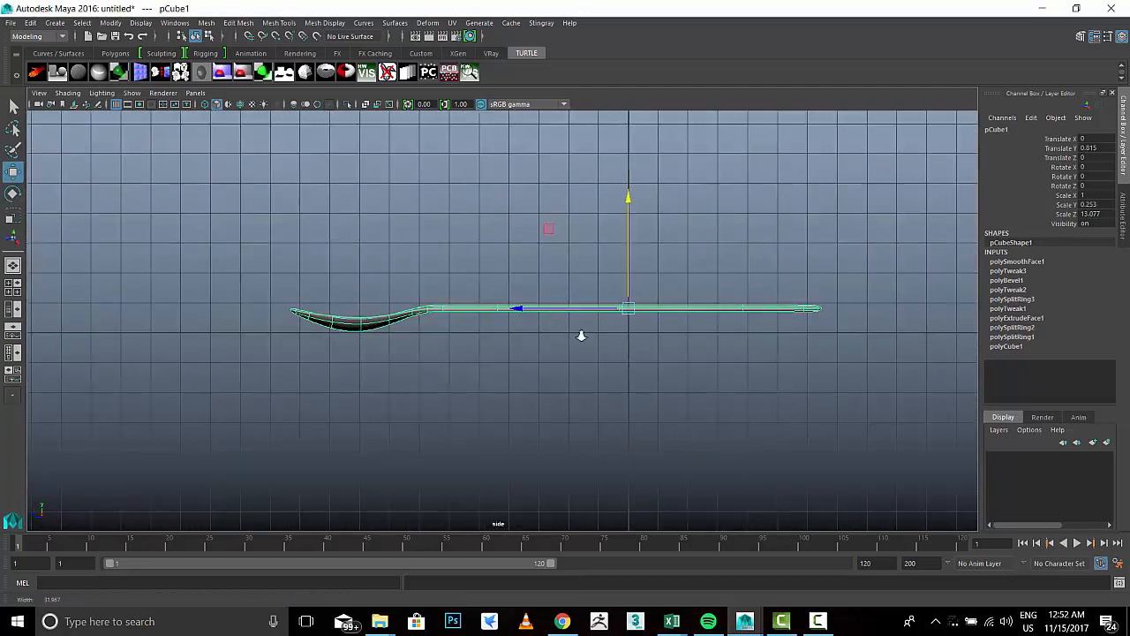
{"action": "right_click_drag", "start_coordinate": [580, 333], "coordinate": [614, 348], "text": "alt"}
{"action": "middle_click_drag", "start_coordinate": [621, 314], "coordinate": [517, 317], "text": "alt"}
{"action": "right_click", "coordinate": [415, 311]}
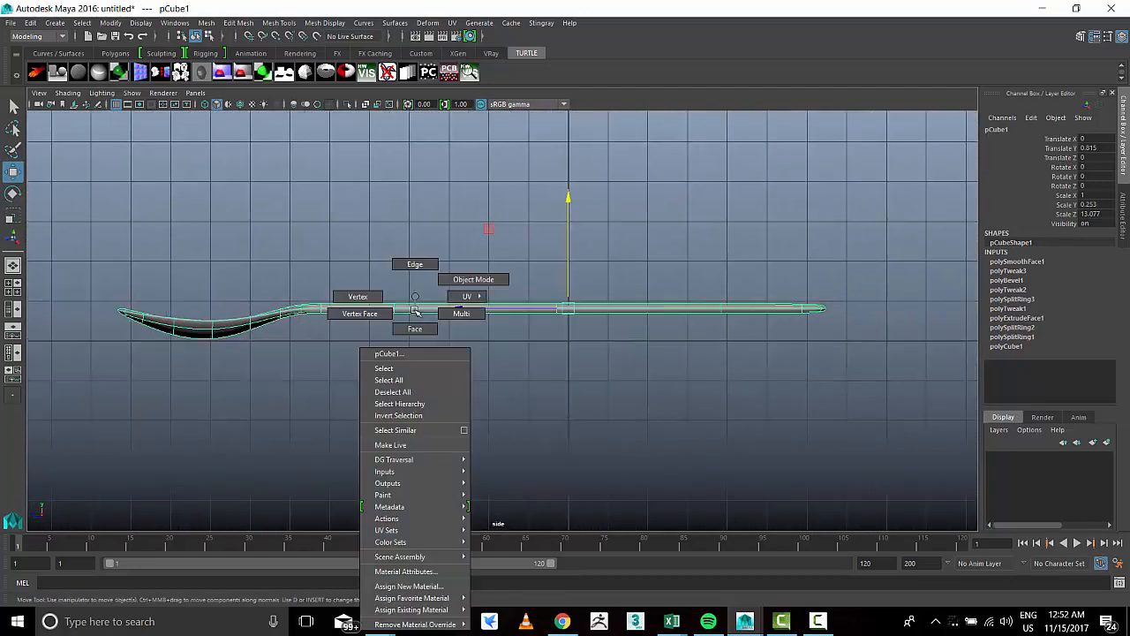
{"action": "left_click", "coordinate": [359, 298]}
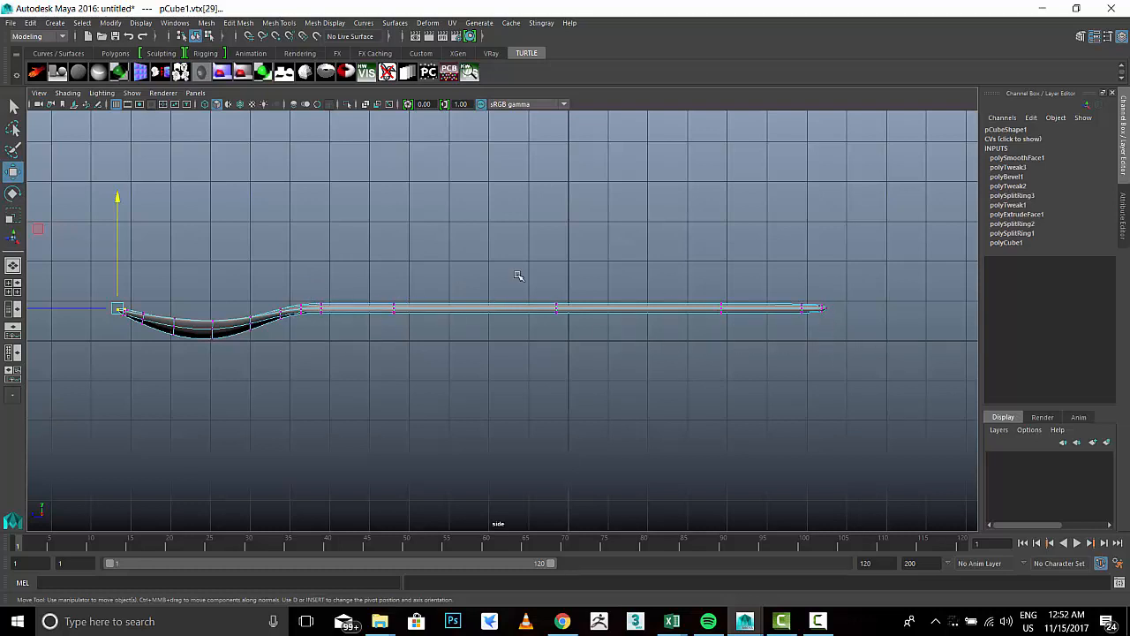
- Try to curve the handle by lowering its vertex rows one after another, and undo the moves
{"action": "left_click_drag", "start_coordinate": [305, 322], "coordinate": [311, 269]}
{"action": "left_click_drag", "start_coordinate": [383, 324], "coordinate": [454, 290]}
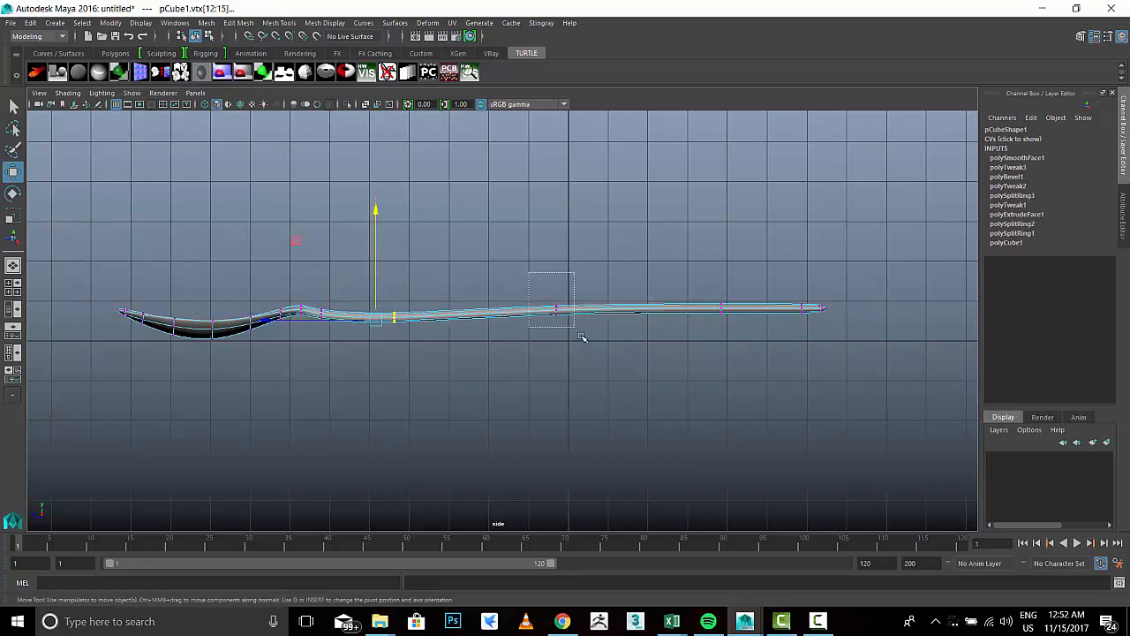
{"action": "left_click_drag", "start_coordinate": [576, 329], "coordinate": [555, 283]}
{"action": "left_click_drag", "start_coordinate": [694, 277], "coordinate": [745, 333]}
{"action": "key", "text": "ctrl+z"}
{"action": "key", "text": "ctrl+z"}
{"action": "key", "text": "ctrl+z"}
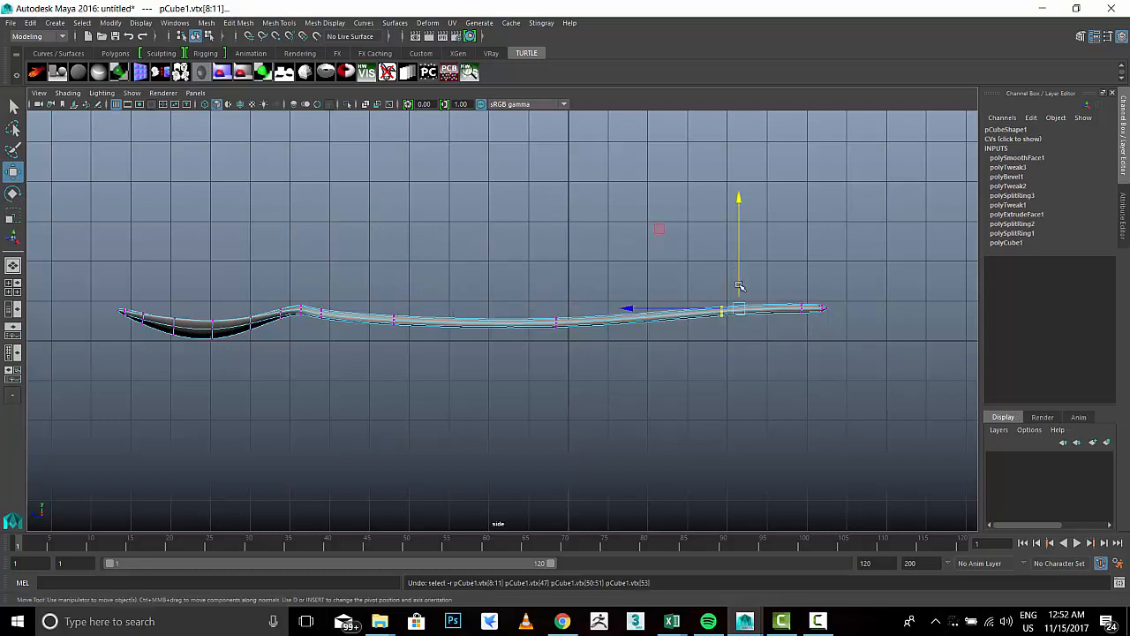
{"action": "key", "text": "ctrl+z"}
{"action": "key", "text": "ctrl+z"}
{"action": "key", "text": "ctrl+z"}
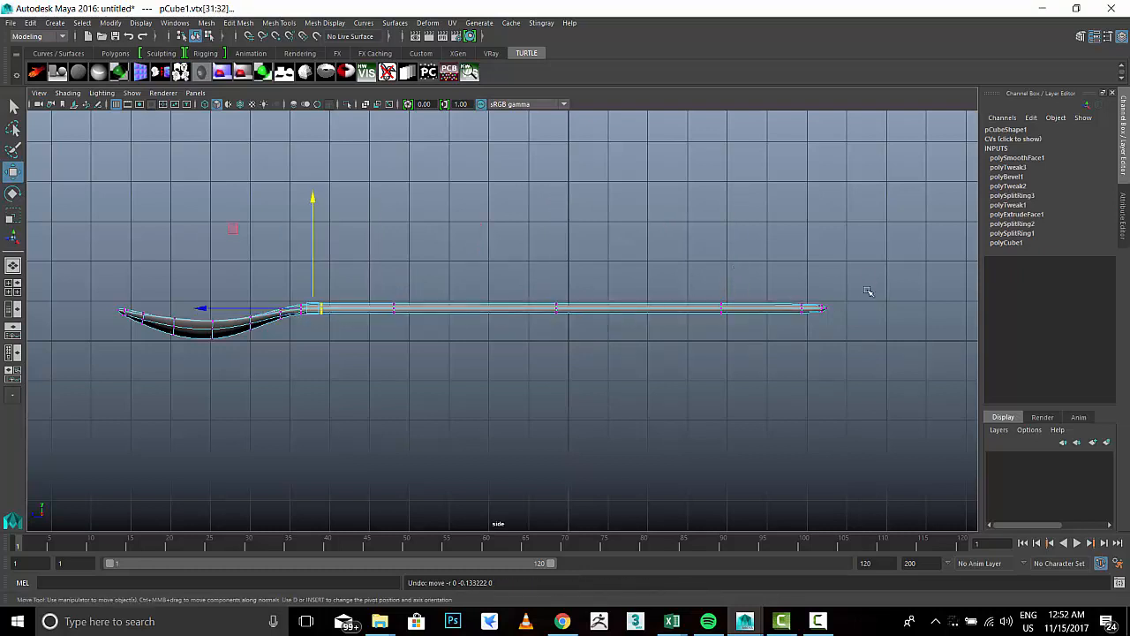
- Select all the handle's vertices behind the neck and apply a Lattice deformer to them
{"action": "left_click_drag", "start_coordinate": [865, 261], "coordinate": [316, 353]}
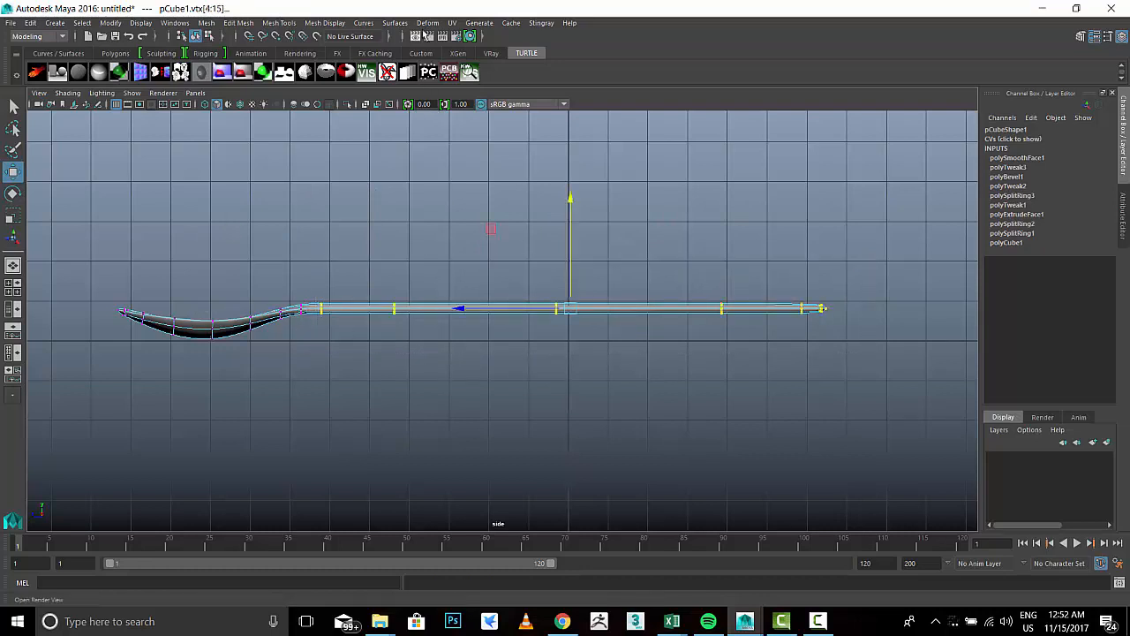
{"action": "left_click", "coordinate": [428, 23]}
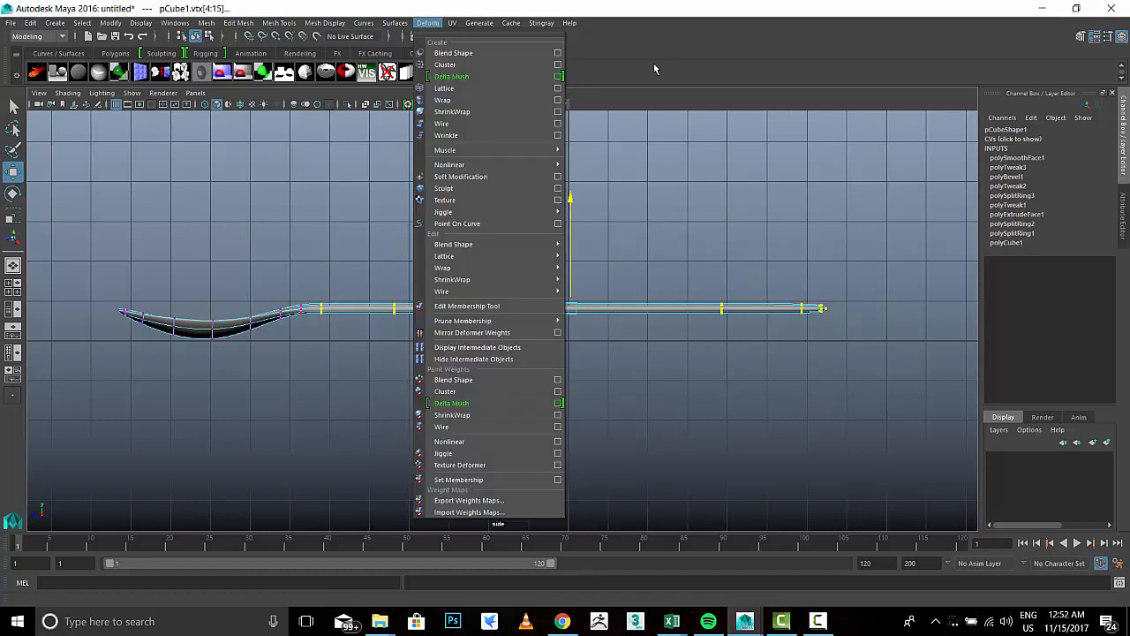
{"action": "left_click", "coordinate": [479, 88]}
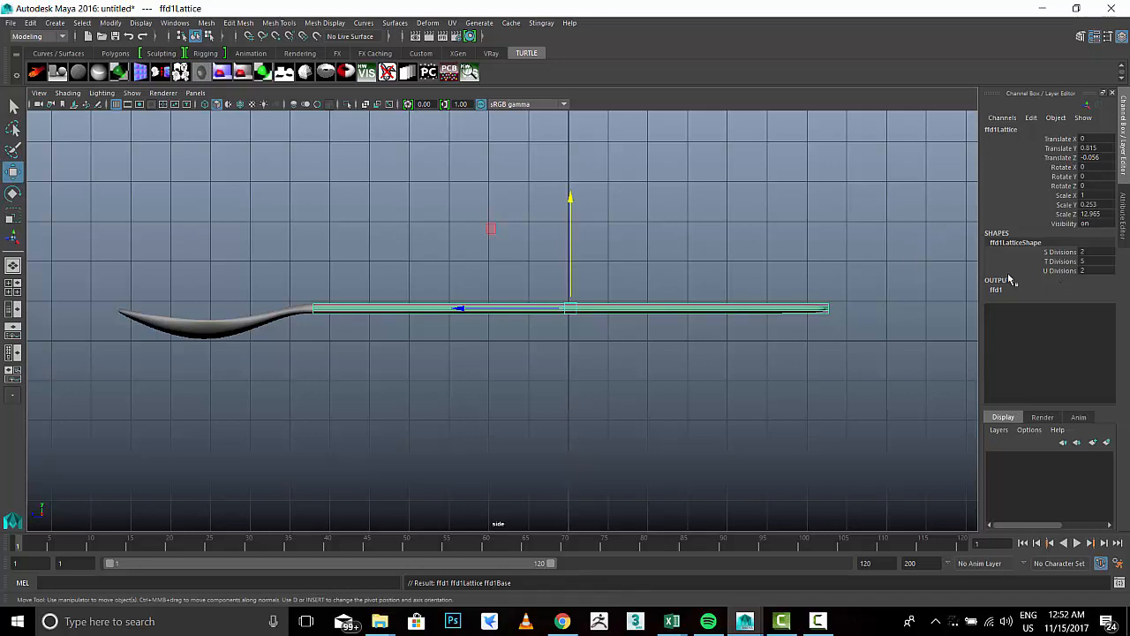
- Examine the lattice around the handle in the perspective view, from the neck to the handle's end
{"action": "key", "text": "space"}
{"action": "left_click_drag", "start_coordinate": [796, 286], "coordinate": [797, 226]}
{"action": "left_click_drag", "start_coordinate": [613, 316], "coordinate": [633, 331], "text": "alt"}
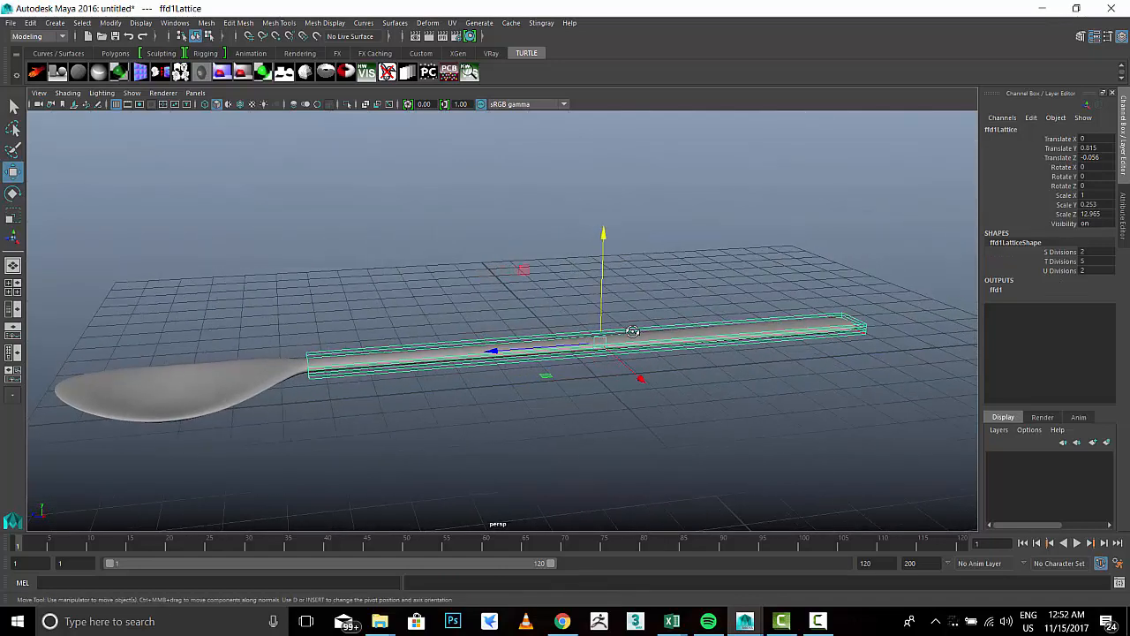
{"action": "key", "text": "space"}
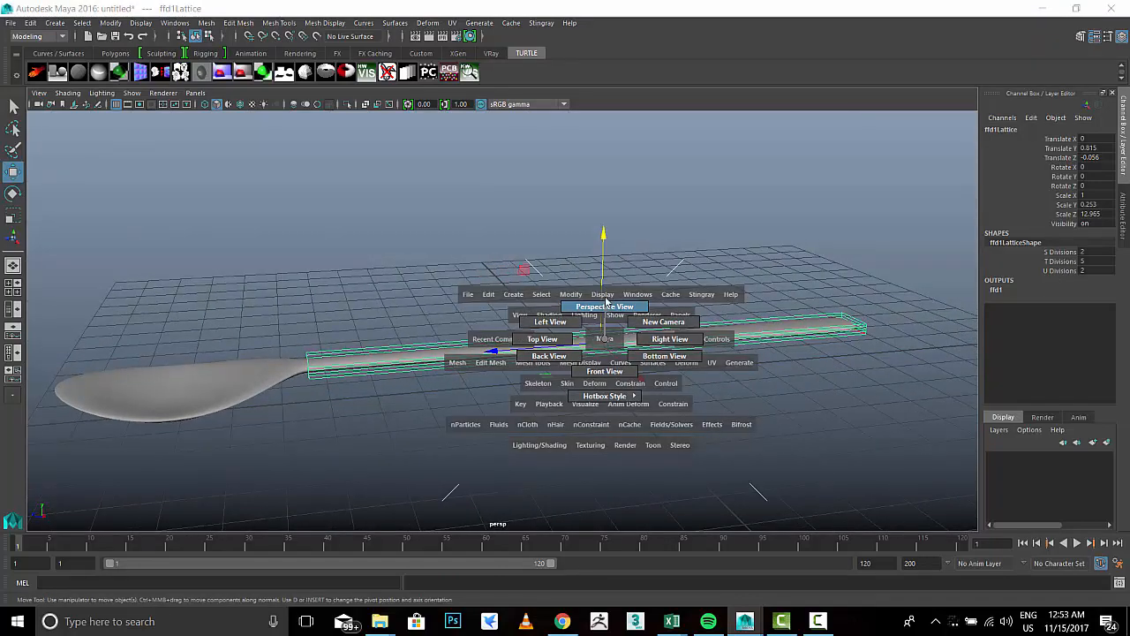
{"action": "left_click_drag", "start_coordinate": [499, 379], "coordinate": [512, 371], "text": "alt"}
{"action": "right_click_drag", "start_coordinate": [512, 373], "coordinate": [580, 380], "text": "alt"}
{"action": "middle_click_drag", "start_coordinate": [553, 369], "coordinate": [598, 352], "text": "alt"}
{"action": "right_click_drag", "start_coordinate": [367, 369], "coordinate": [460, 383], "text": "alt"}
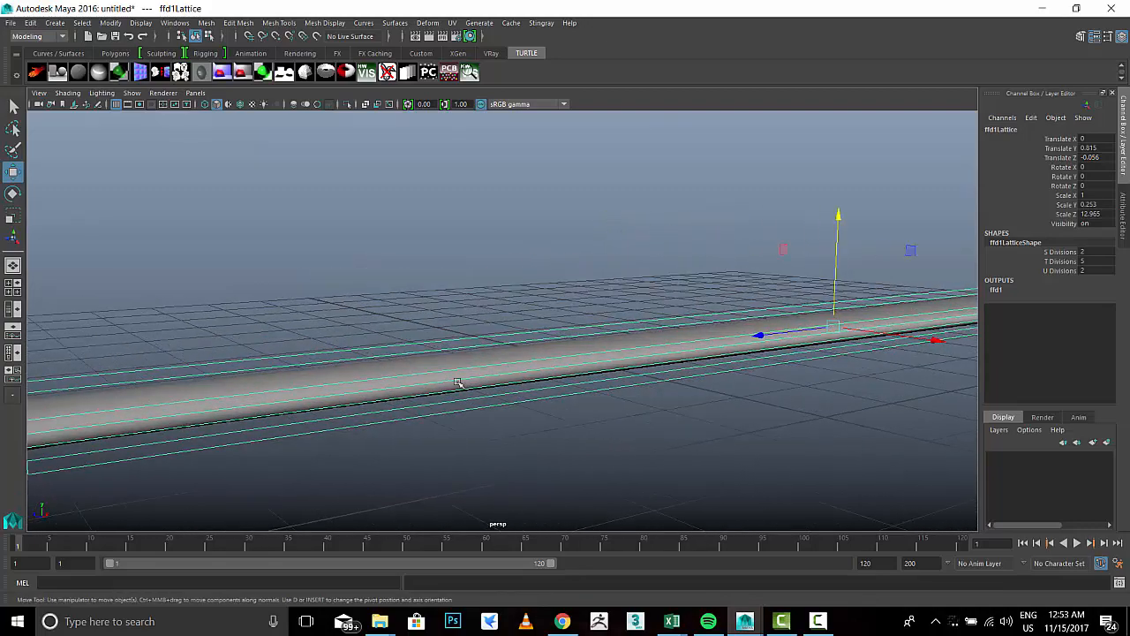
{"action": "middle_click_drag", "start_coordinate": [372, 386], "coordinate": [527, 355], "text": "alt"}
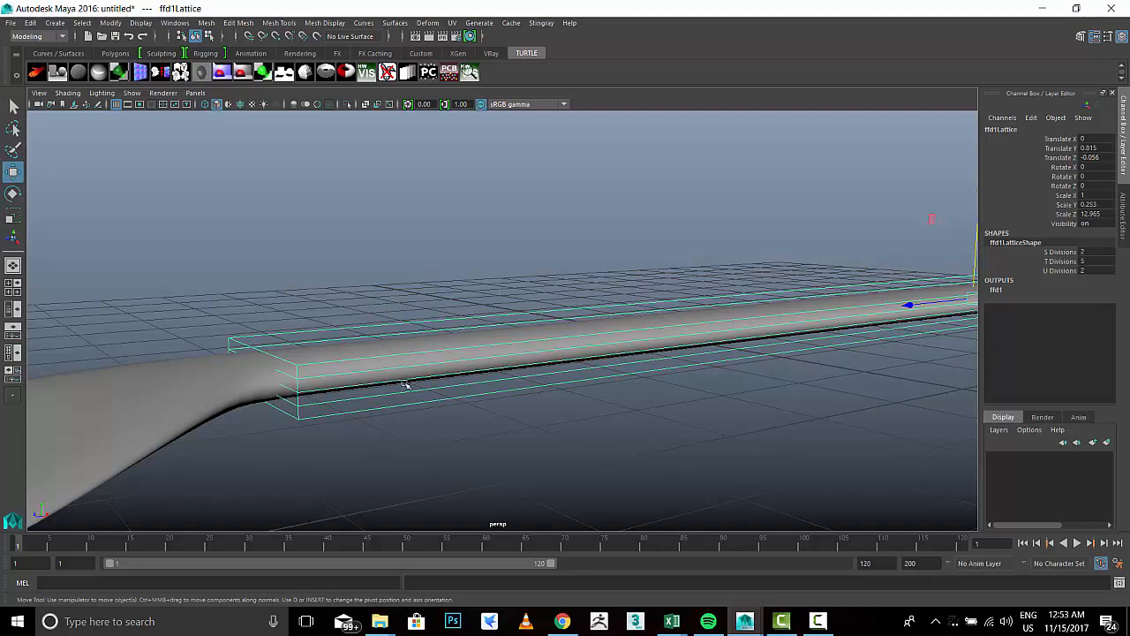
{"action": "right_click_drag", "start_coordinate": [629, 364], "coordinate": [448, 366], "text": "alt"}
{"action": "left_click_drag", "start_coordinate": [664, 348], "coordinate": [694, 362], "text": "alt"}
{"action": "right_click_drag", "start_coordinate": [695, 362], "coordinate": [512, 366], "text": "alt"}
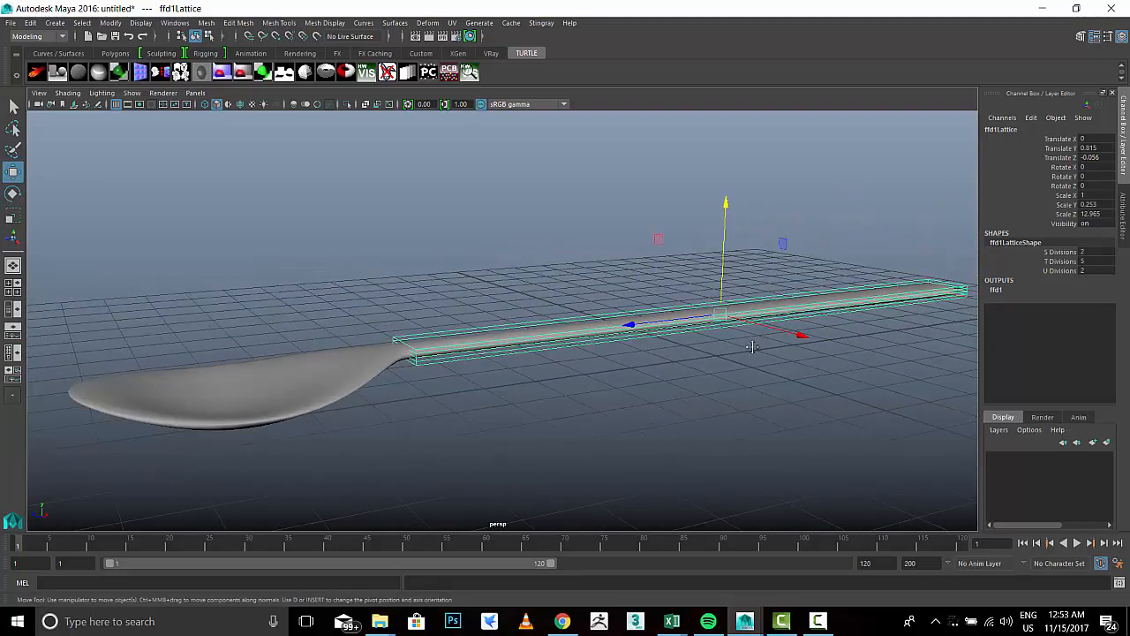
{"action": "middle_click_drag", "start_coordinate": [754, 346], "coordinate": [512, 368], "text": "alt"}
{"action": "left_click_drag", "start_coordinate": [712, 313], "coordinate": [668, 281], "text": "alt"}
{"action": "right_click_drag", "start_coordinate": [592, 315], "coordinate": [742, 358], "text": "alt"}
{"action": "middle_click_drag", "start_coordinate": [742, 359], "coordinate": [671, 315], "text": "alt"}
{"action": "left_click_drag", "start_coordinate": [626, 305], "coordinate": [620, 333], "text": "alt"}
- Set the lattice's T Divisions to 2
{"action": "left_click", "coordinate": [1058, 262]}
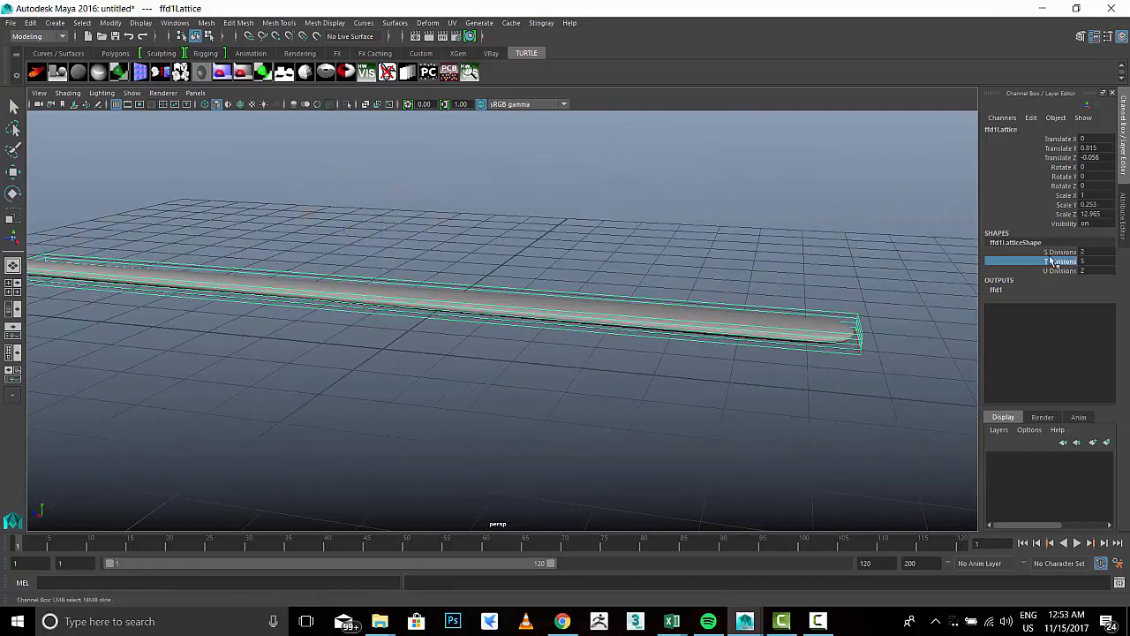
{"action": "double_click", "coordinate": [1100, 263]}
{"action": "type", "text": "2"}
{"action": "key", "text": "Return"}
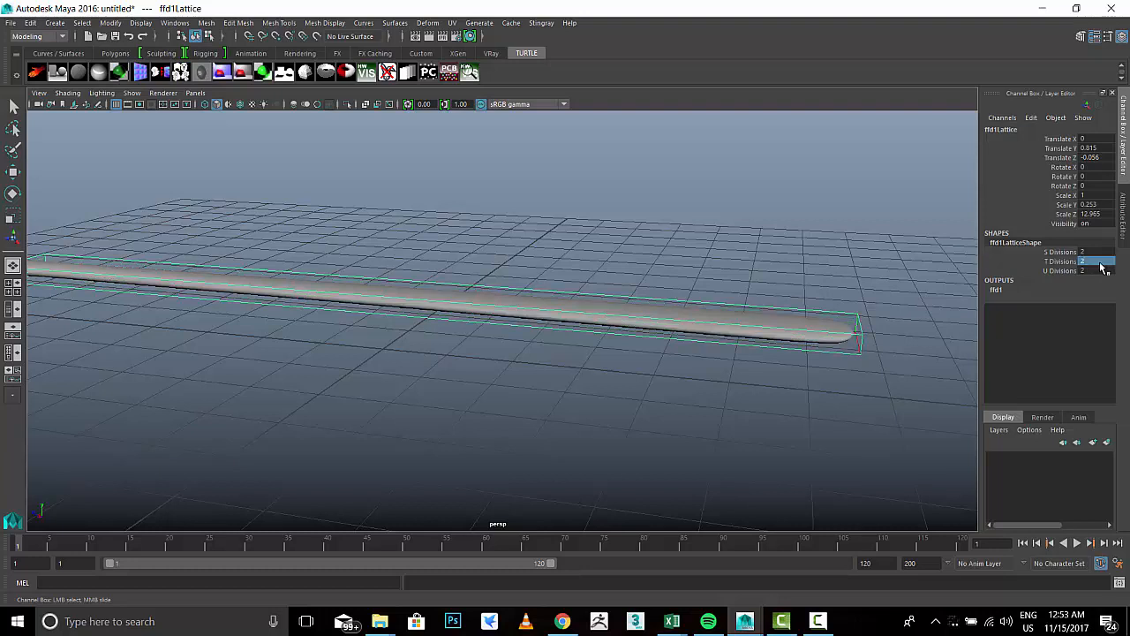
{"action": "left_click", "coordinate": [1058, 263]}
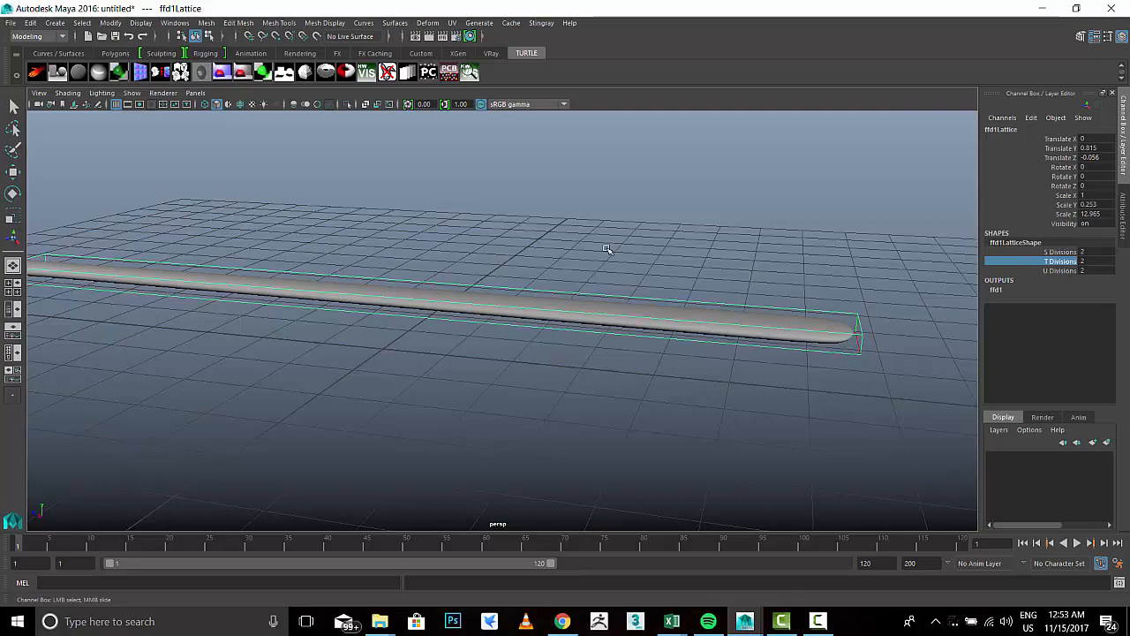
- Start editing the lattice's points with the Move tool and switch to the side view
{"action": "mouse_move", "coordinate": [608, 249]}
{"action": "middle_mouse_down"}
{"action": "mouse_move", "coordinate": [698, 249]}
{"action": "mouse_move", "coordinate": [597, 248]}
{"action": "middle_mouse_up"}
{"action": "left_click_drag", "start_coordinate": [549, 244], "coordinate": [754, 335], "text": "alt"}
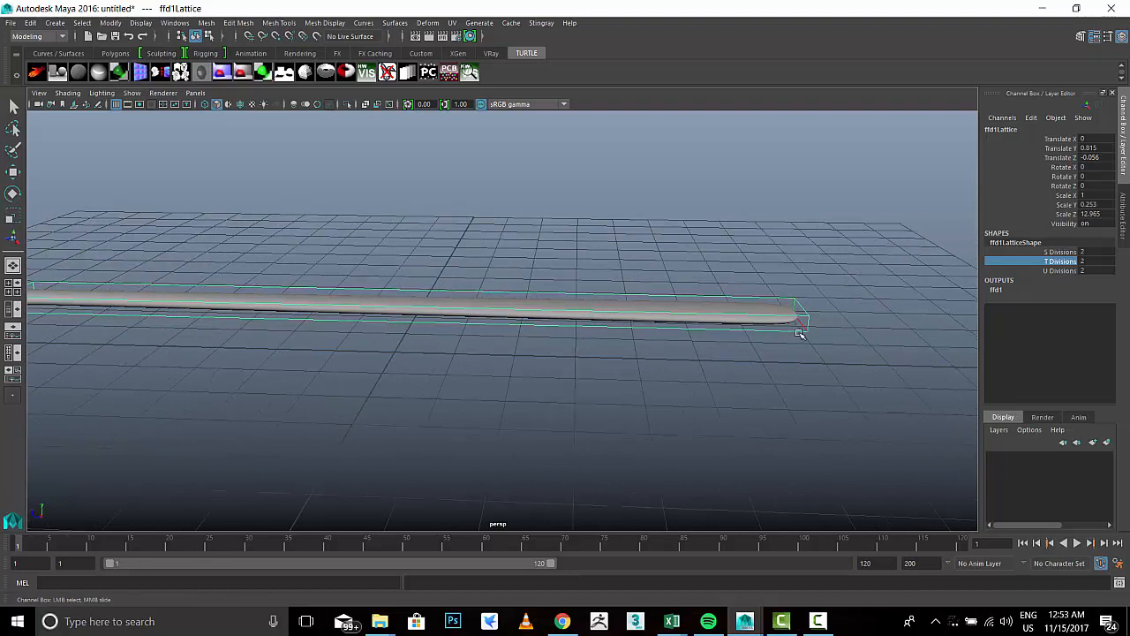
{"action": "right_click_drag", "start_coordinate": [799, 332], "coordinate": [785, 299]}
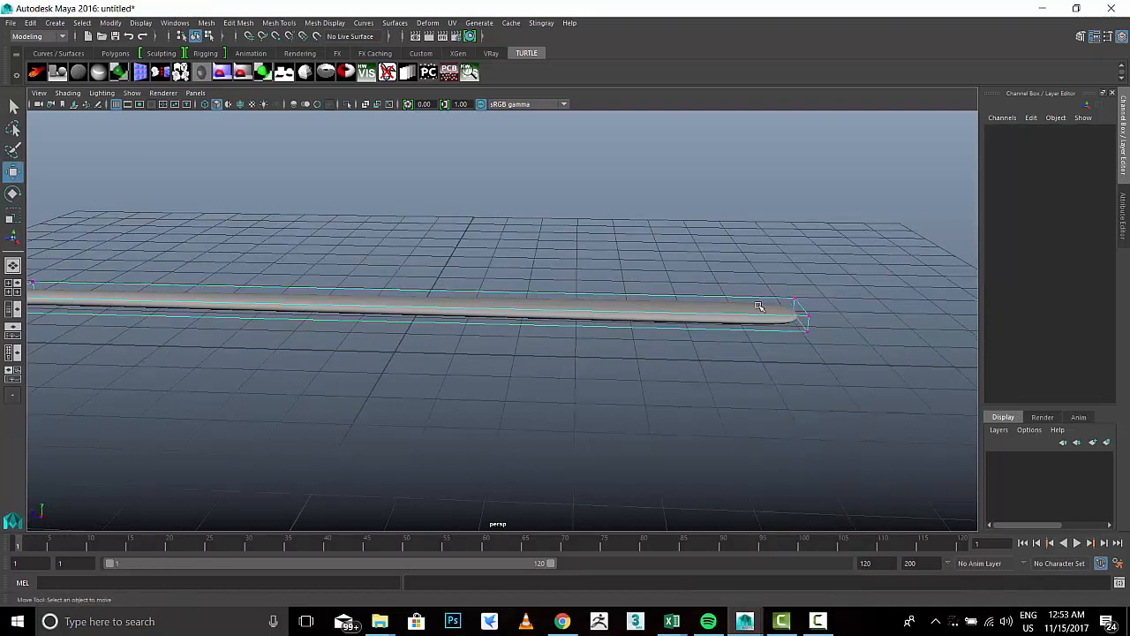
{"action": "key", "text": "w"}
{"action": "key", "text": "space"}
{"action": "left_click_drag", "start_coordinate": [811, 307], "coordinate": [855, 313]}
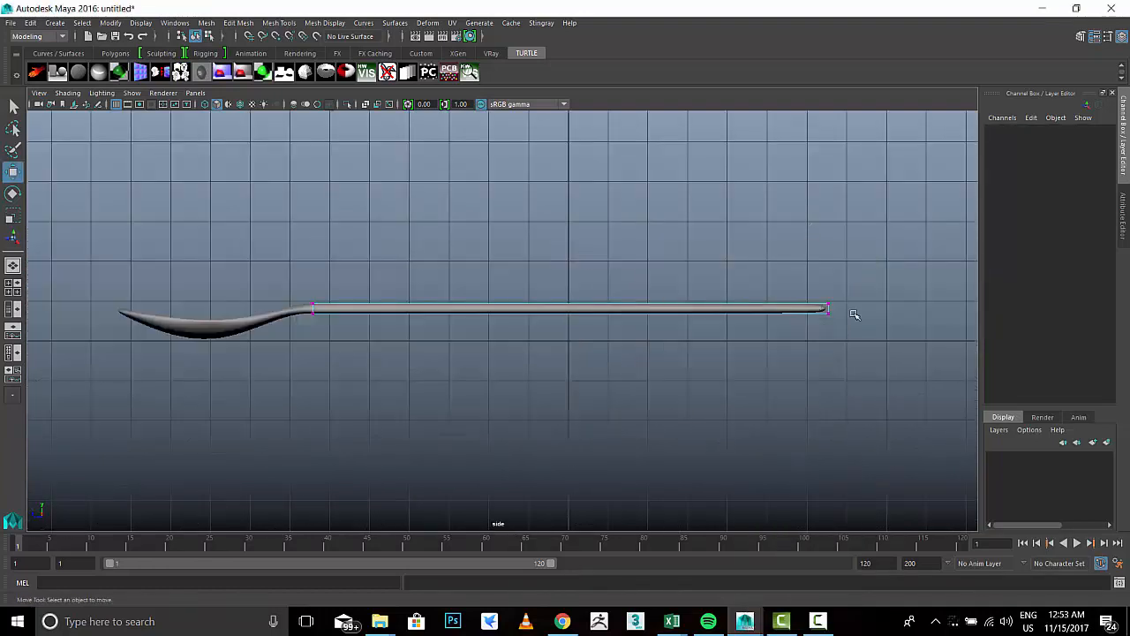
- Select the lattice points at the handle's free end and move them down so the handle slopes away from the neck
{"action": "scroll", "coordinate": [817, 313], "scroll_direction": "down", "scroll_amount": 1}
{"action": "left_click_drag", "start_coordinate": [776, 275], "coordinate": [831, 328]}
{"action": "middle_click_drag", "start_coordinate": [790, 311], "coordinate": [733, 323], "text": "alt"}
{"action": "left_click_drag", "start_coordinate": [734, 278], "coordinate": [729, 301]}
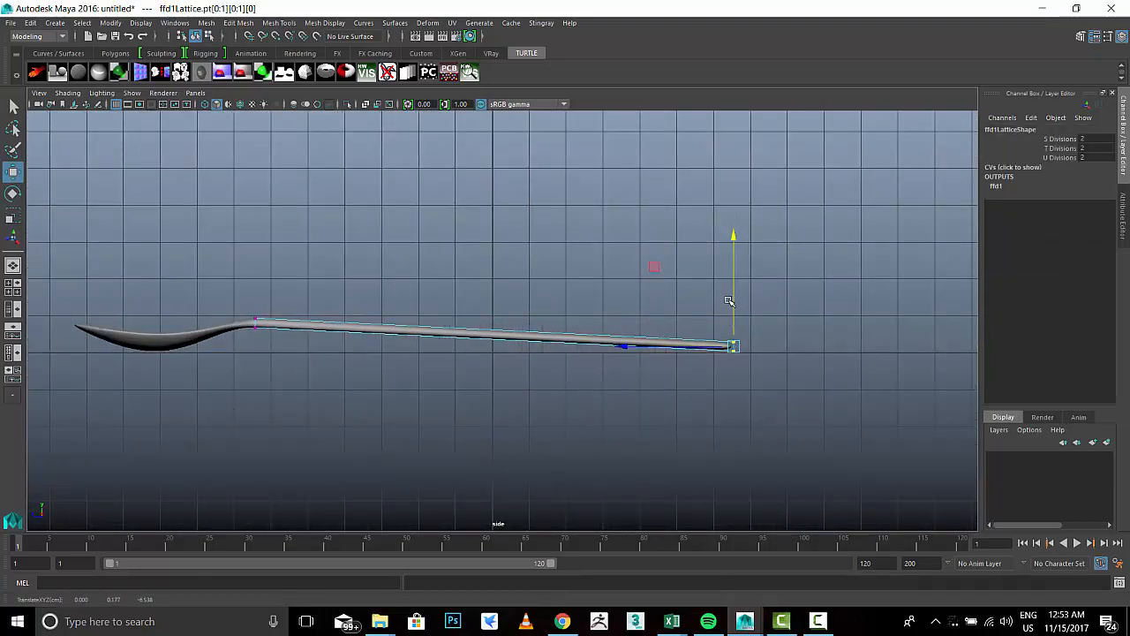
- Leave lattice point editing and select the spoon mesh as an object
{"action": "middle_click_drag", "start_coordinate": [444, 336], "coordinate": [483, 332], "text": "alt"}
{"action": "right_click_drag", "start_coordinate": [365, 330], "coordinate": [501, 352], "text": "alt"}
{"action": "middle_click_drag", "start_coordinate": [357, 338], "coordinate": [464, 346], "text": "alt"}
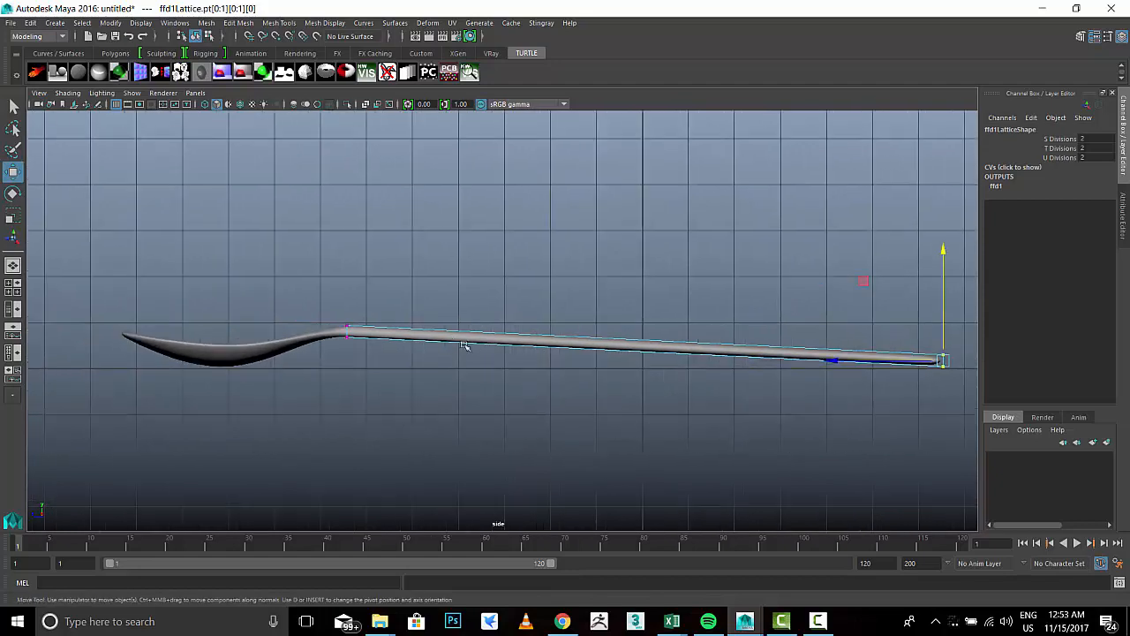
{"action": "key", "text": "q"}
{"action": "right_click_drag", "start_coordinate": [431, 341], "coordinate": [474, 288]}
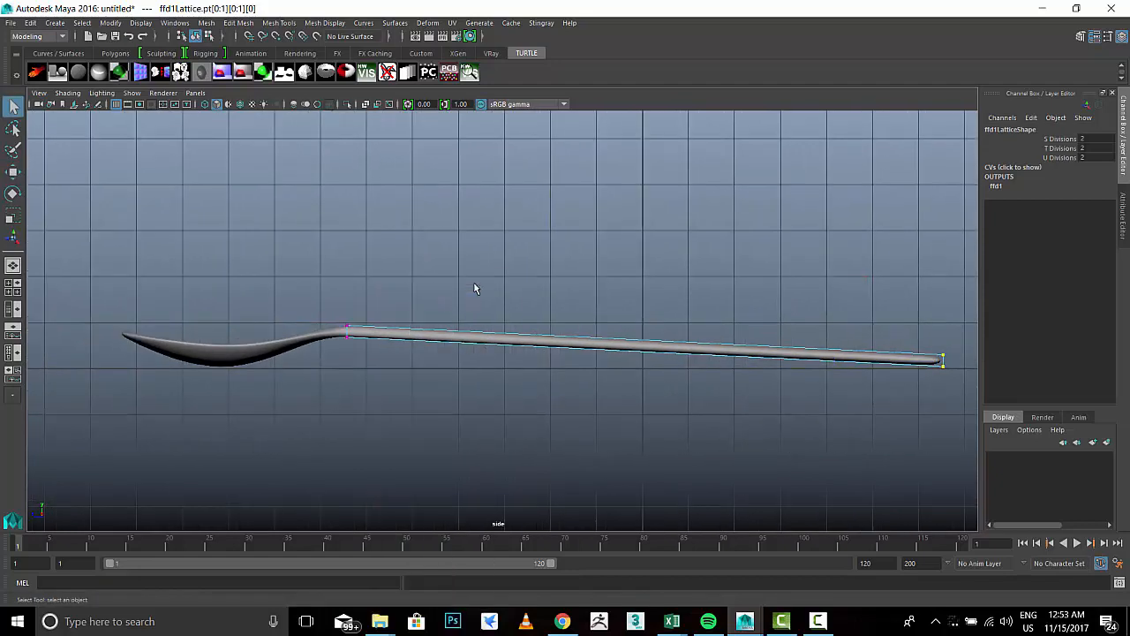
{"action": "left_click", "coordinate": [433, 337]}
- Switch to the perspective view and delete the history on all objects to bake in the lattice deformation
{"action": "key", "text": "space"}
{"action": "left_click_drag", "start_coordinate": [434, 336], "coordinate": [433, 302]}
{"action": "right_click_drag", "start_coordinate": [548, 315], "coordinate": [301, 337], "text": "alt"}
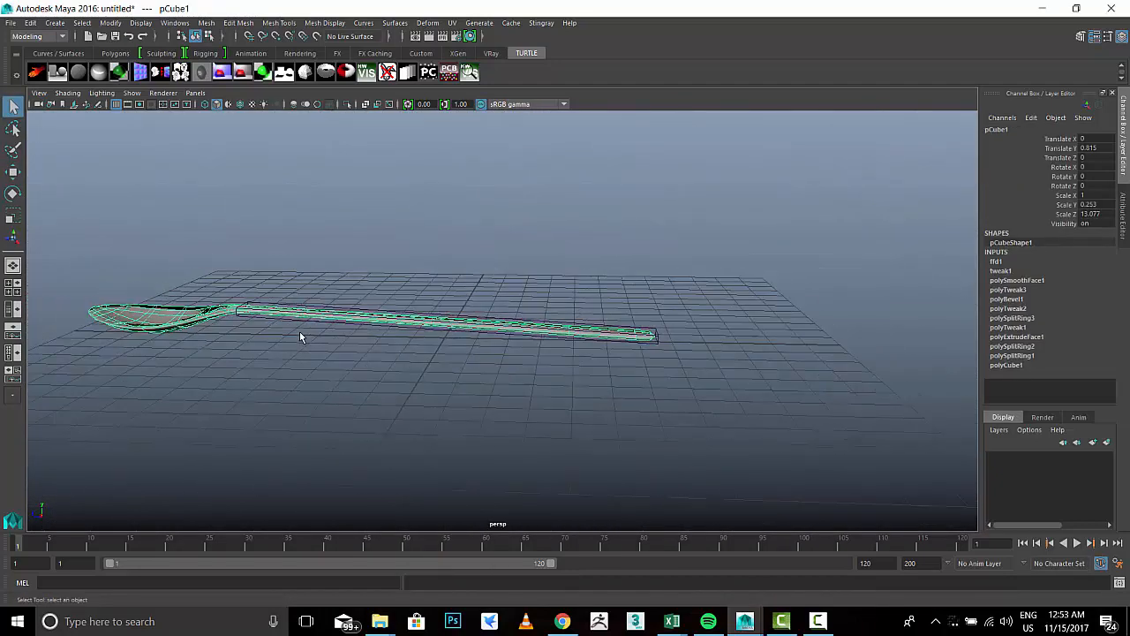
{"action": "left_click_drag", "start_coordinate": [300, 338], "coordinate": [300, 215], "text": "alt"}
{"action": "left_click", "coordinate": [30, 23]}
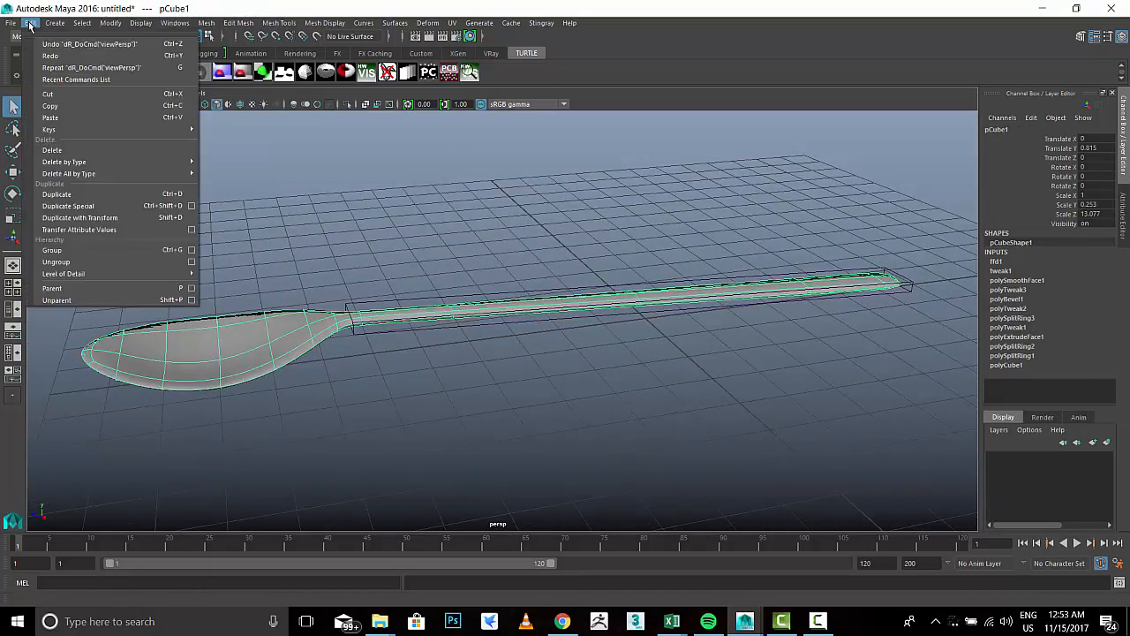
{"action": "mouse_move", "coordinate": [71, 173]}
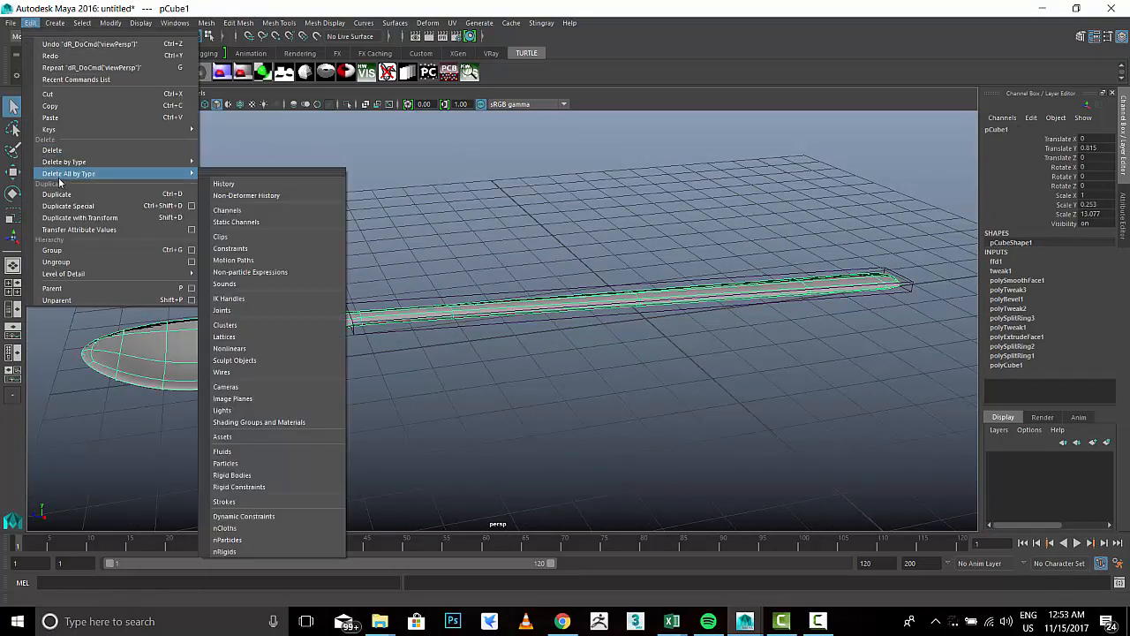
{"action": "left_click", "coordinate": [252, 186]}
{"action": "left_click_drag", "start_coordinate": [546, 320], "coordinate": [388, 304], "text": "alt"}
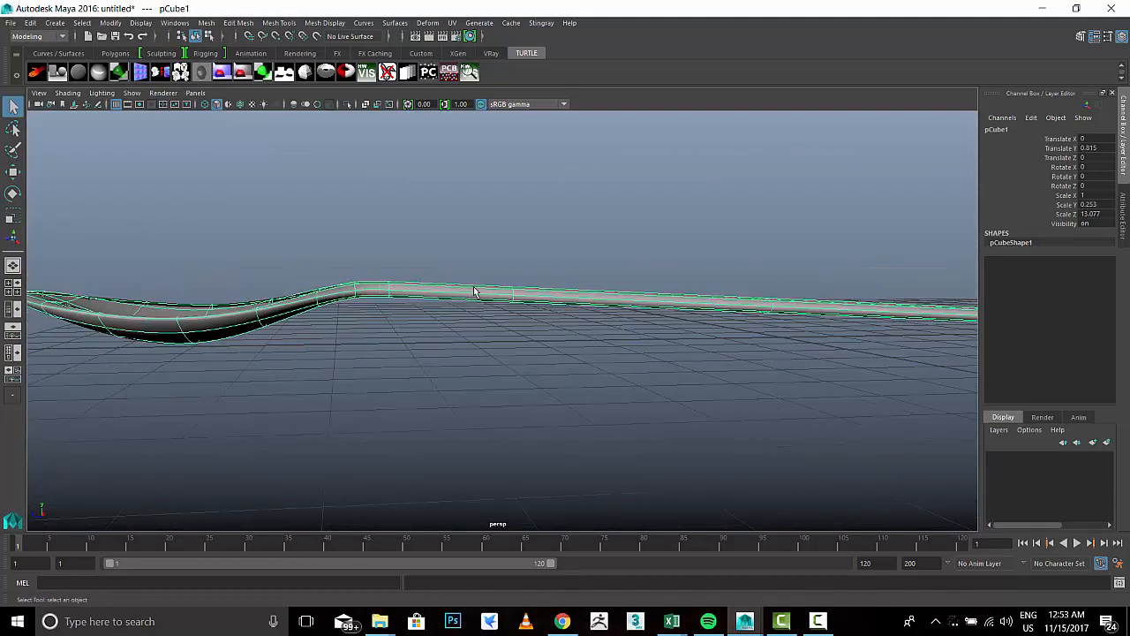
{"action": "left_click_drag", "start_coordinate": [438, 276], "coordinate": [434, 288], "text": "alt"}
{"action": "right_click_drag", "start_coordinate": [431, 293], "coordinate": [382, 295]}
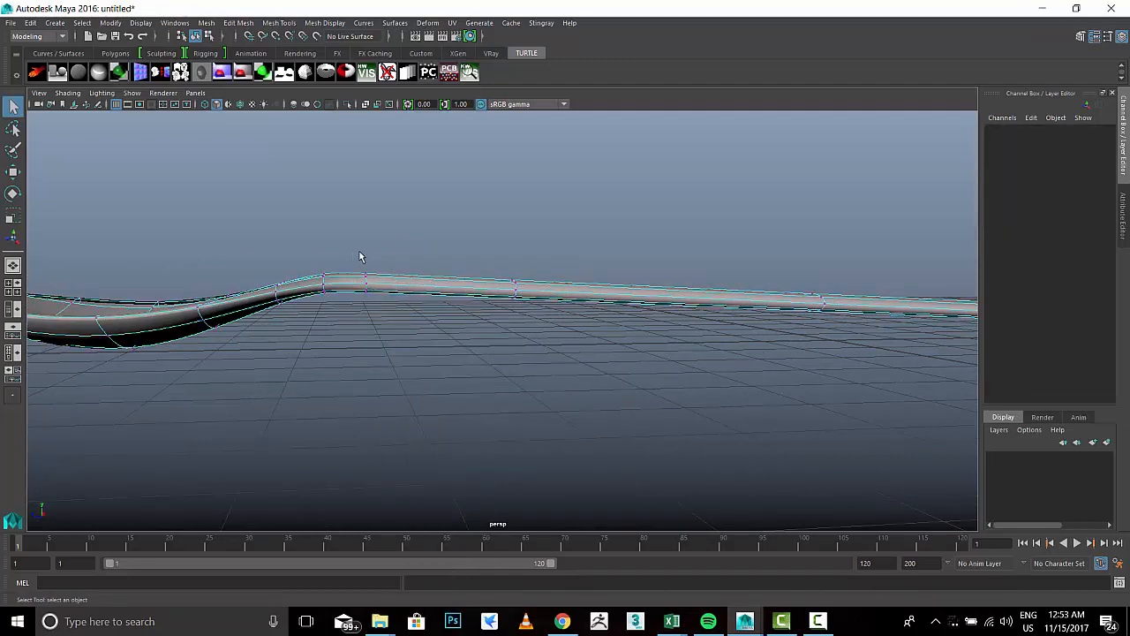
{"action": "left_click_drag", "start_coordinate": [389, 265], "coordinate": [405, 347], "text": "alt"}
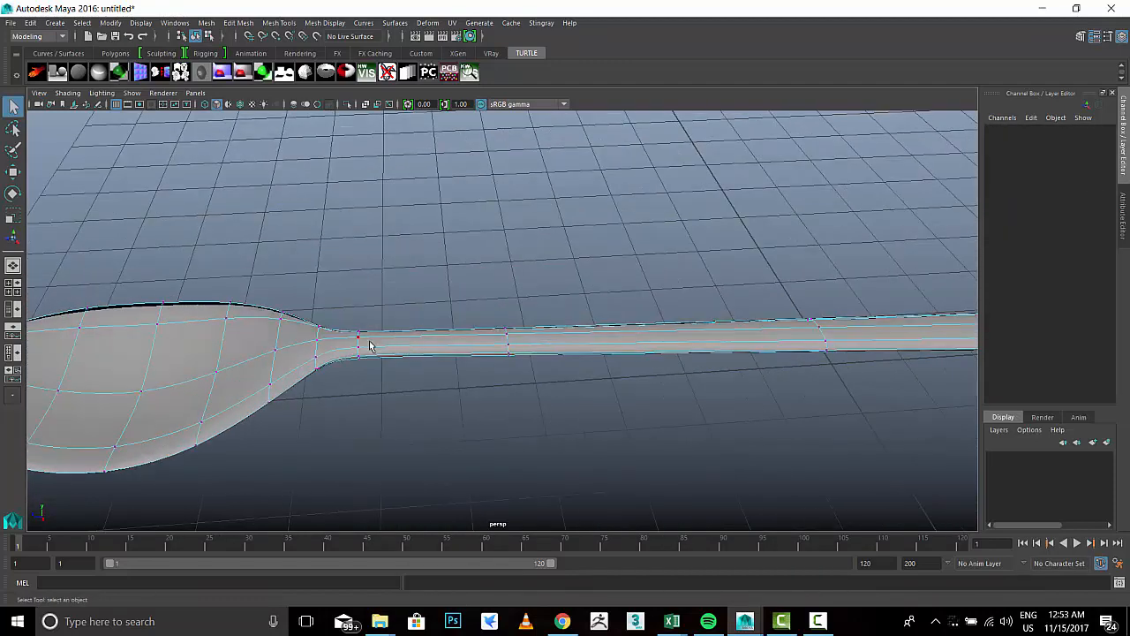
{"action": "left_click_drag", "start_coordinate": [382, 384], "coordinate": [382, 384]}
{"action": "left_click_drag", "start_coordinate": [382, 384], "coordinate": [387, 342], "text": "alt"}
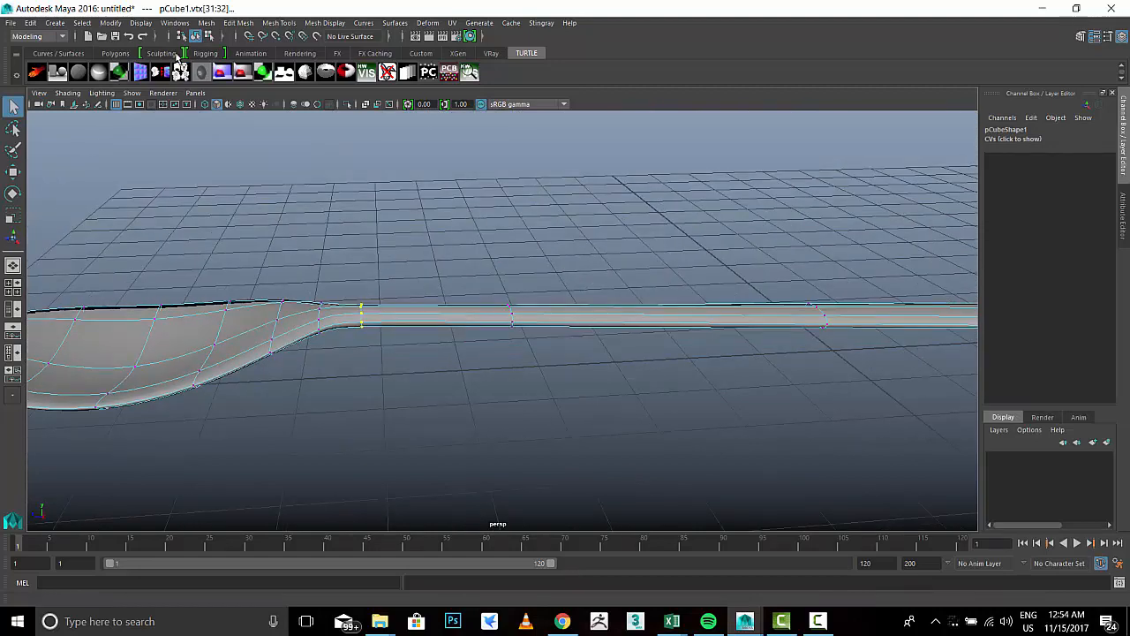
{"action": "right_click_drag", "start_coordinate": [403, 320], "coordinate": [459, 281]}
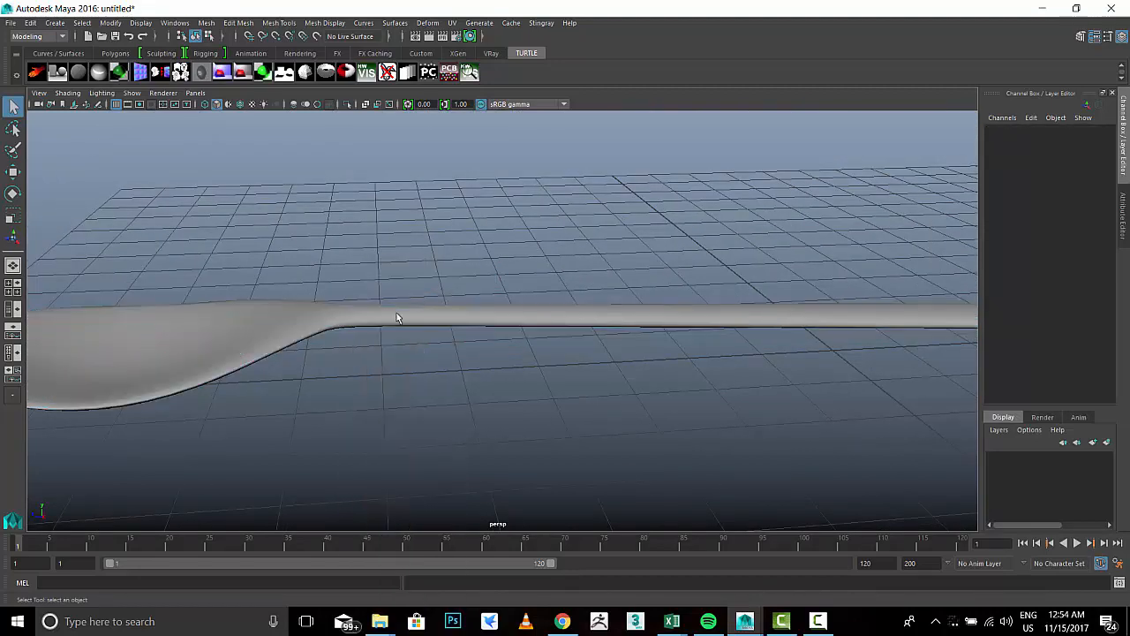
- Insert an edge loop around the handle just beyond the spoon's neck
{"action": "left_click", "coordinate": [279, 23]}
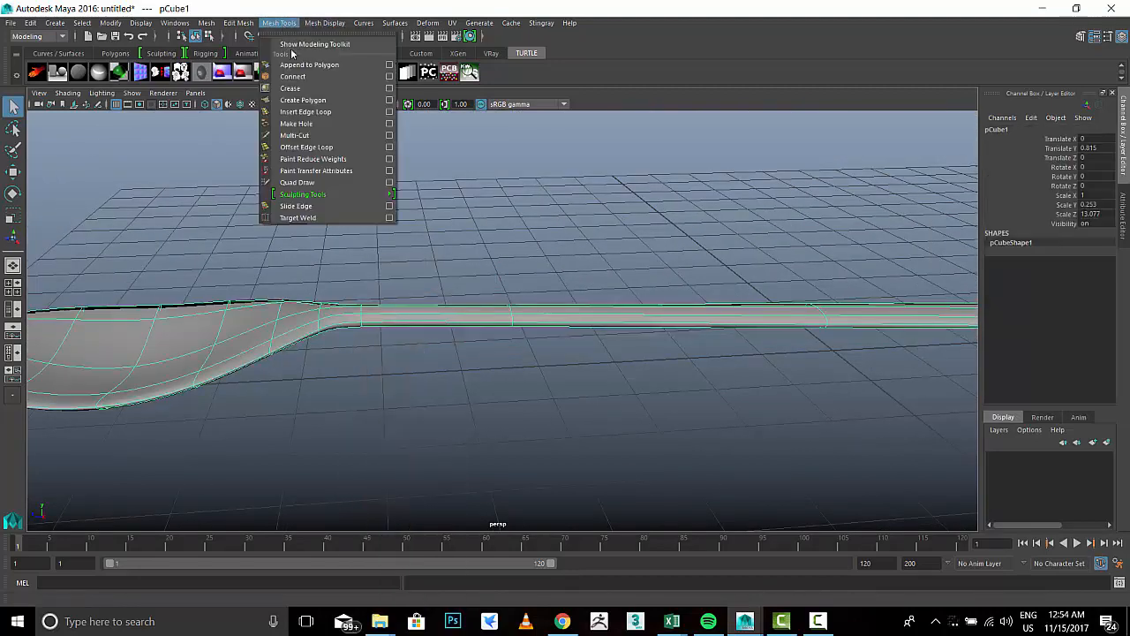
{"action": "left_click", "coordinate": [320, 112]}
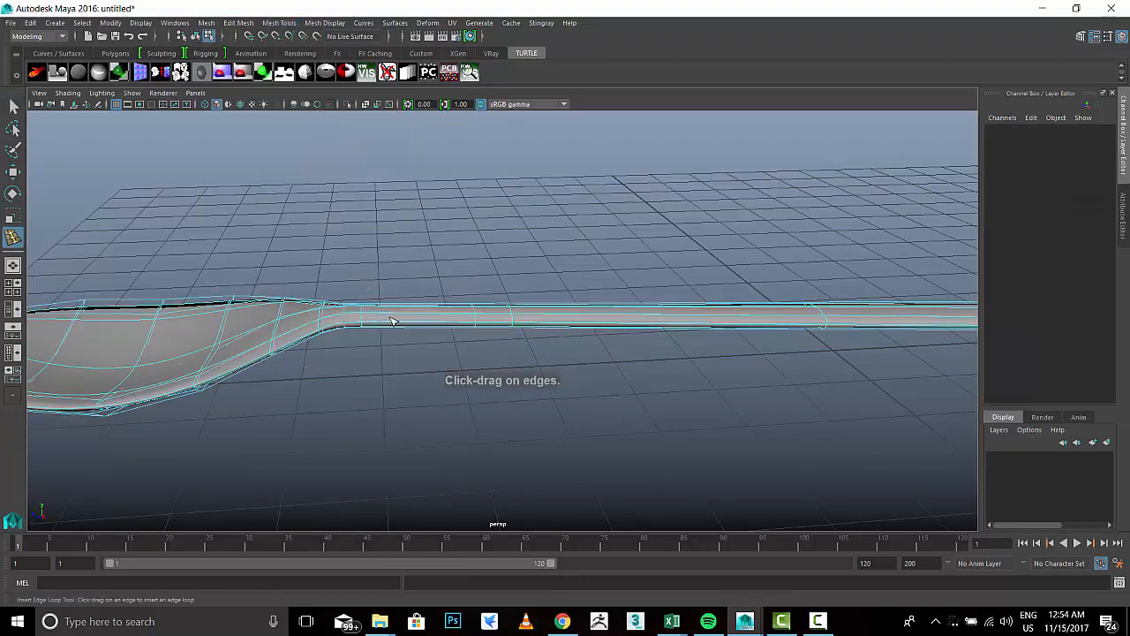
{"action": "left_click_drag", "start_coordinate": [405, 317], "coordinate": [407, 316]}
{"action": "key", "text": "q"}
{"action": "scroll", "coordinate": [482, 318], "scroll_direction": "down", "scroll_amount": 1}
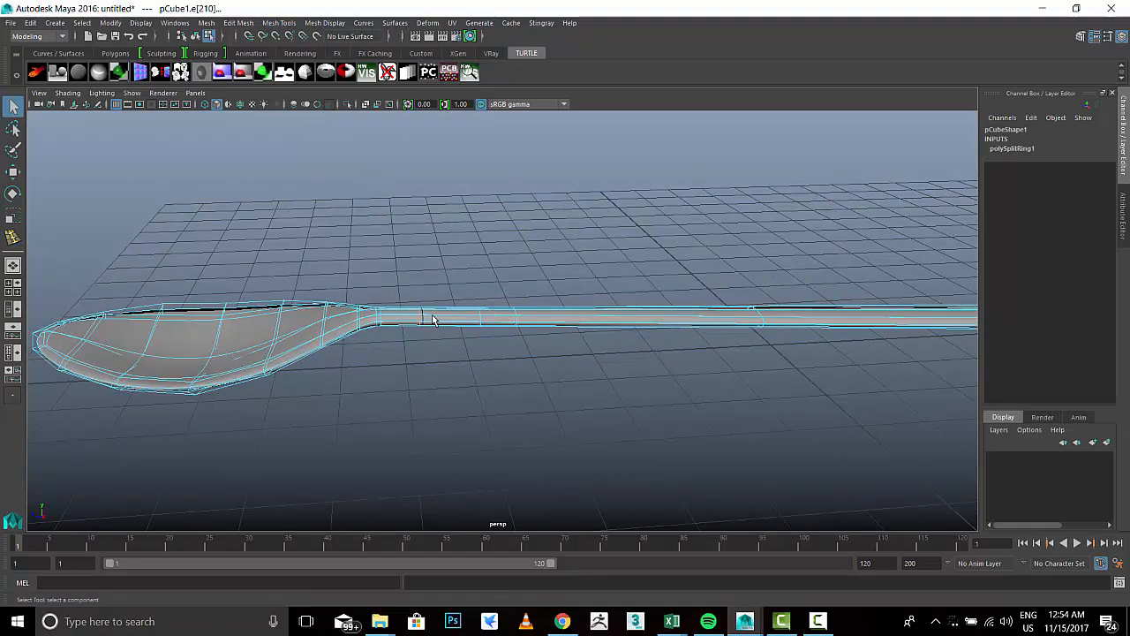
- Turn off the smooth preview, select the vertex loops on the handle just past the neck, and move them slightly down
{"action": "key", "text": "1"}
{"action": "right_click", "coordinate": [449, 316]}
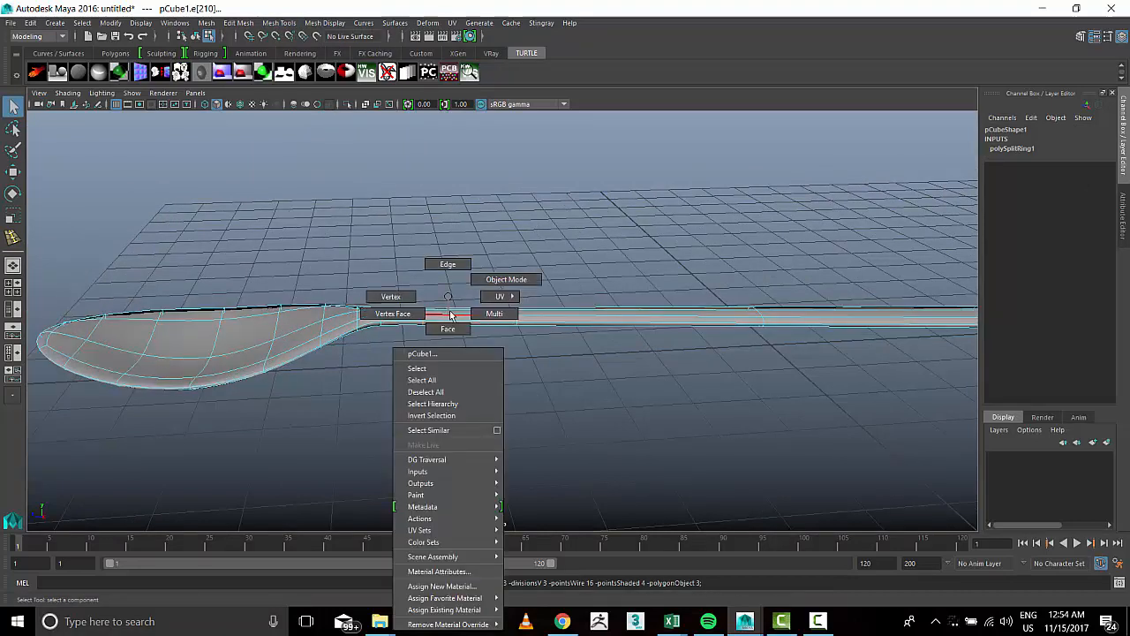
{"action": "right_click_drag", "start_coordinate": [394, 303], "coordinate": [391, 298]}
{"action": "left_click_drag", "start_coordinate": [408, 286], "coordinate": [526, 305]}
{"action": "key", "text": "w"}
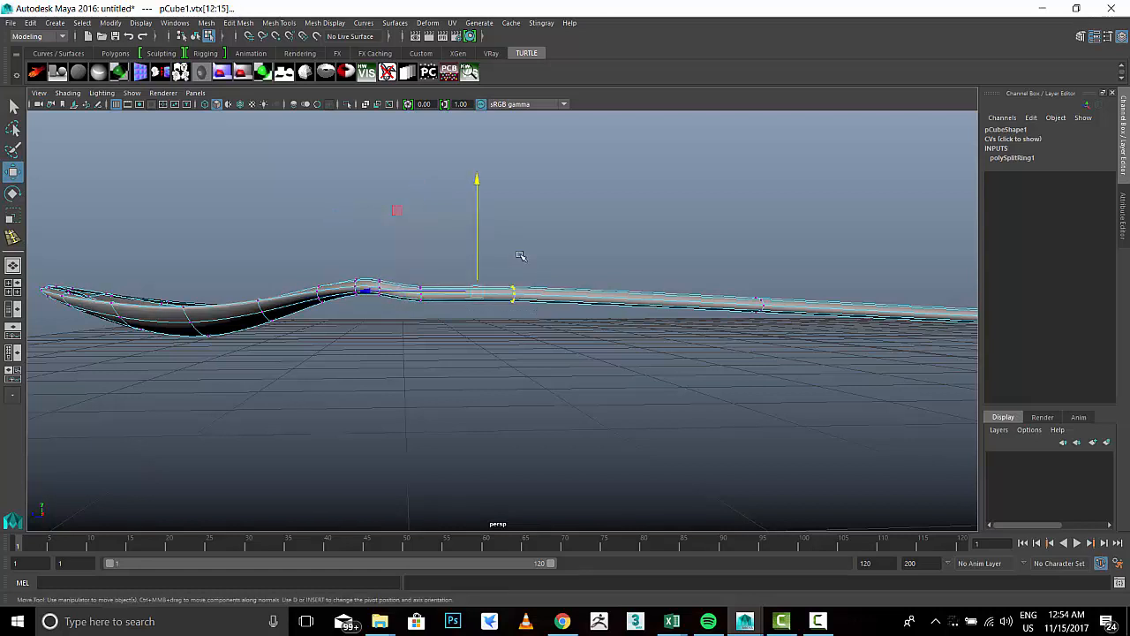
{"action": "left_click_drag", "start_coordinate": [478, 244], "coordinate": [476, 249]}
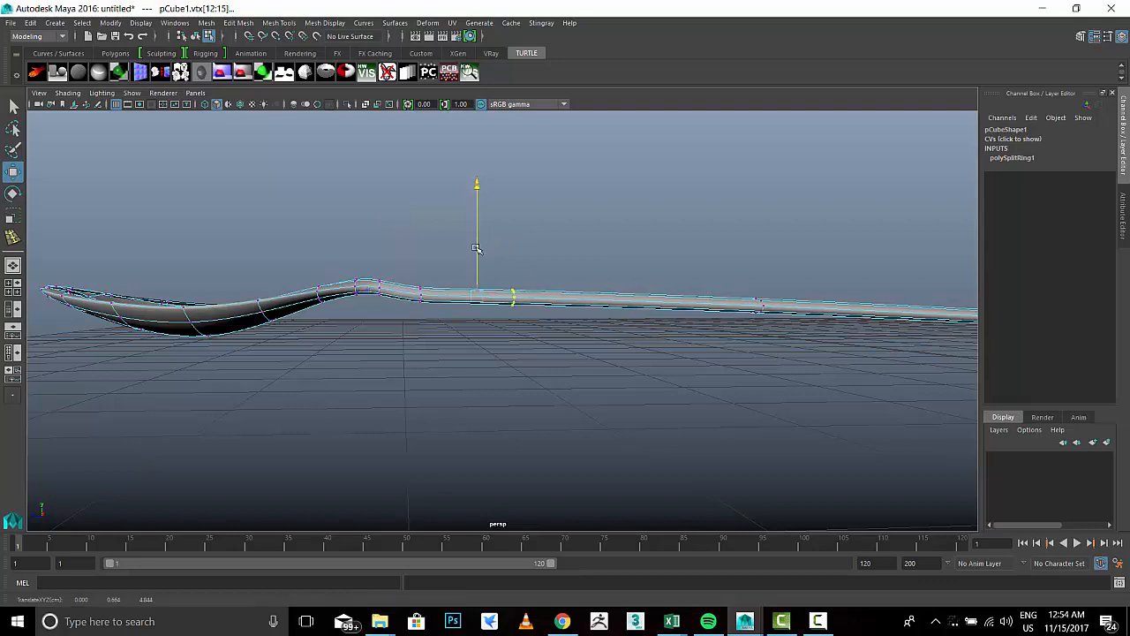
- In the side view, select the inserted loop's vertices and move them along the handle toward the bowl
{"action": "right_click_drag", "start_coordinate": [758, 276], "coordinate": [641, 282], "text": "alt"}
{"action": "key", "text": "space"}
{"action": "left_click_drag", "start_coordinate": [642, 282], "coordinate": [795, 284]}
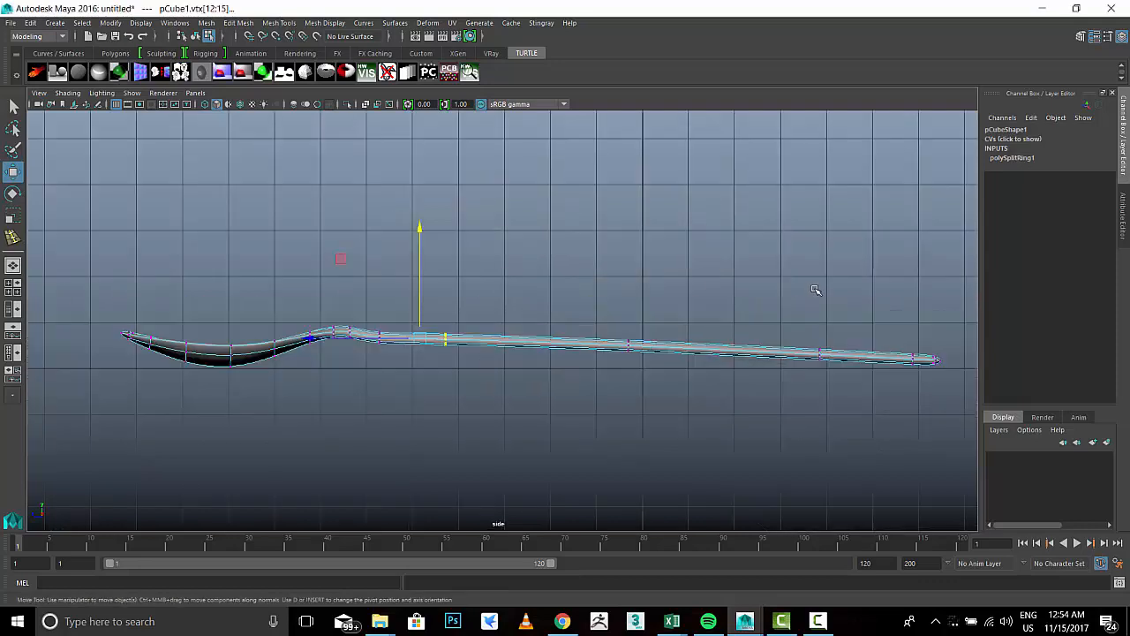
{"action": "right_click_drag", "start_coordinate": [815, 288], "coordinate": [720, 351], "text": "alt"}
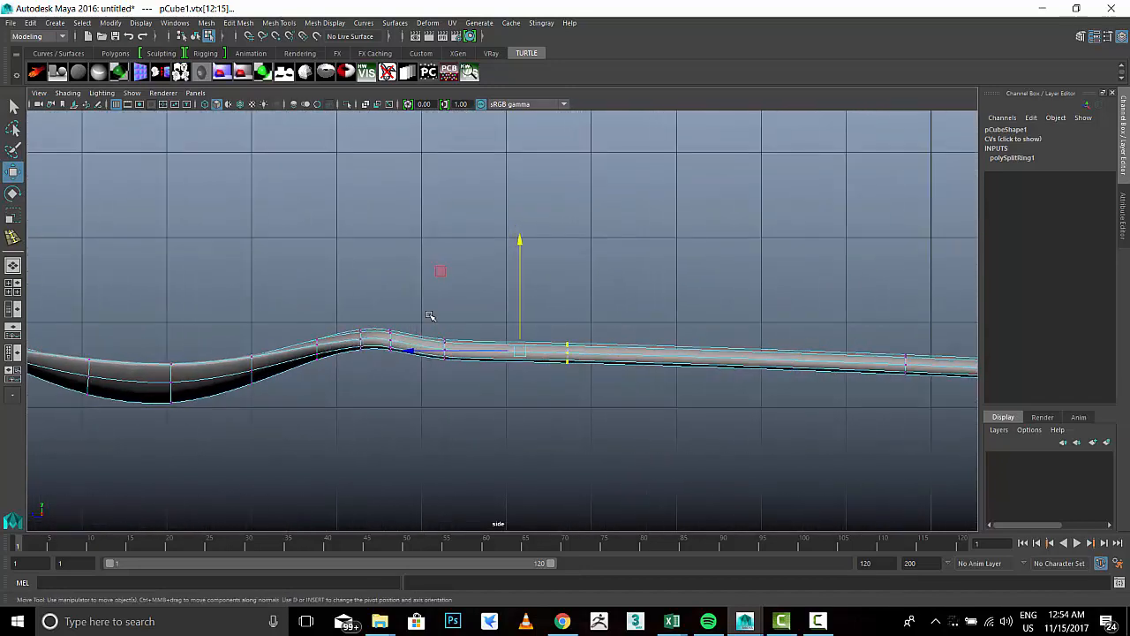
{"action": "left_click_drag", "start_coordinate": [474, 384], "coordinate": [476, 386]}
{"action": "left_click_drag", "start_coordinate": [441, 350], "coordinate": [422, 347]}
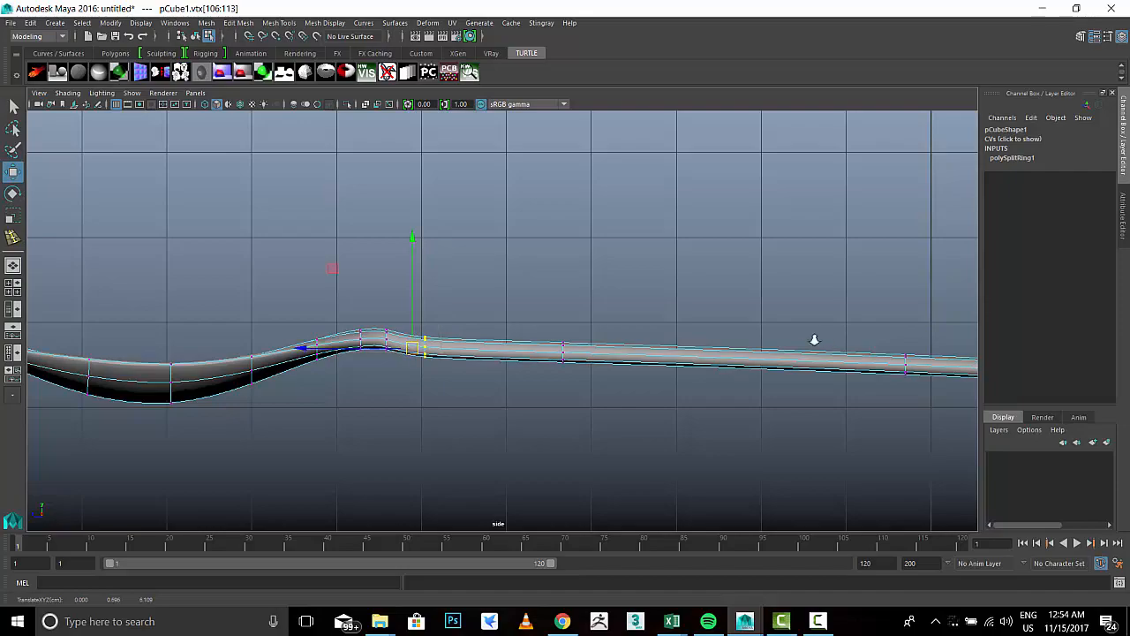
- Back in the perspective view, adjust the height of the inserted loop to soften the bend behind the neck
{"action": "right_click_drag", "start_coordinate": [814, 340], "coordinate": [550, 338], "text": "alt"}
{"action": "key", "text": "space"}
{"action": "left_click_drag", "start_coordinate": [551, 338], "coordinate": [550, 258]}
{"action": "left_click_drag", "start_coordinate": [715, 297], "coordinate": [442, 287], "text": "alt"}
{"action": "left_click", "coordinate": [445, 281]}
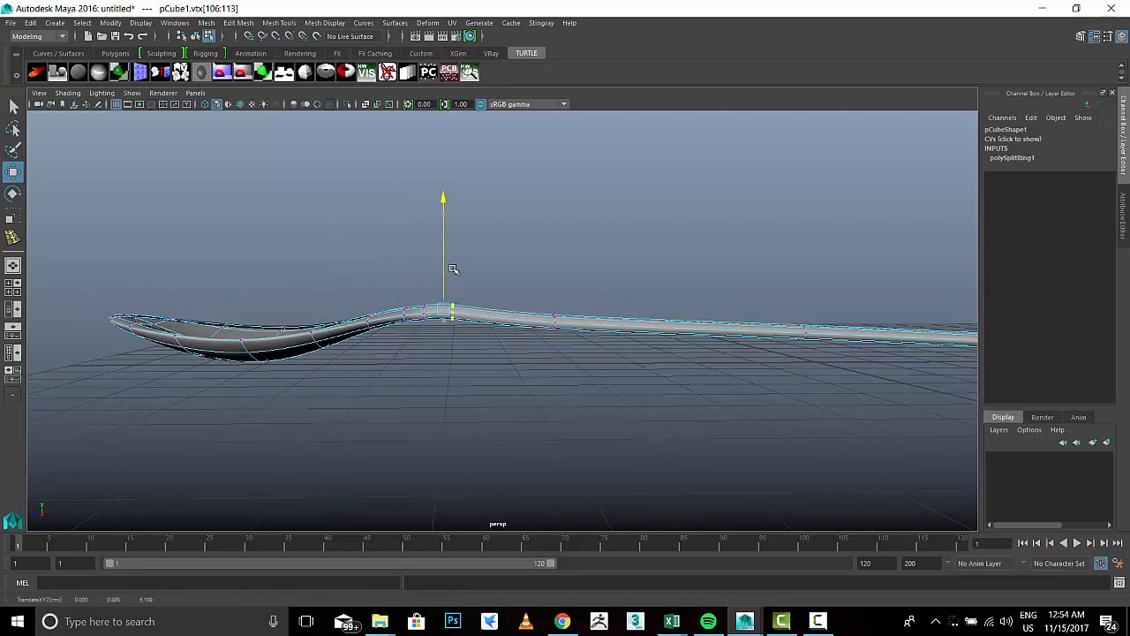
{"action": "left_click_drag", "start_coordinate": [451, 273], "coordinate": [579, 308], "text": "alt"}
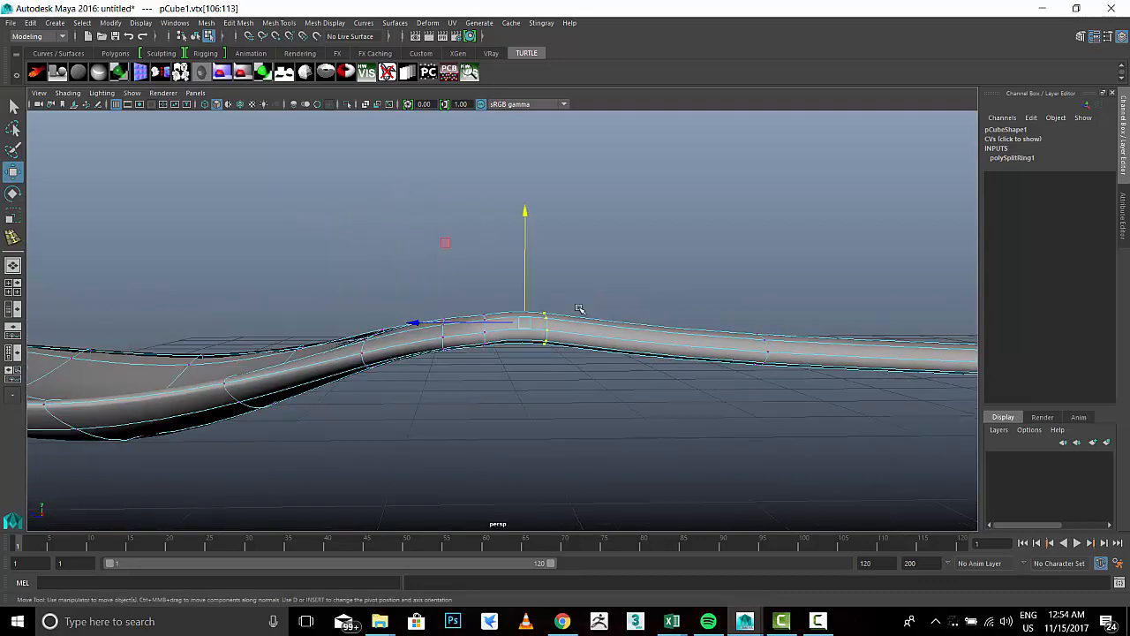
{"action": "left_click_drag", "start_coordinate": [526, 281], "coordinate": [521, 293]}
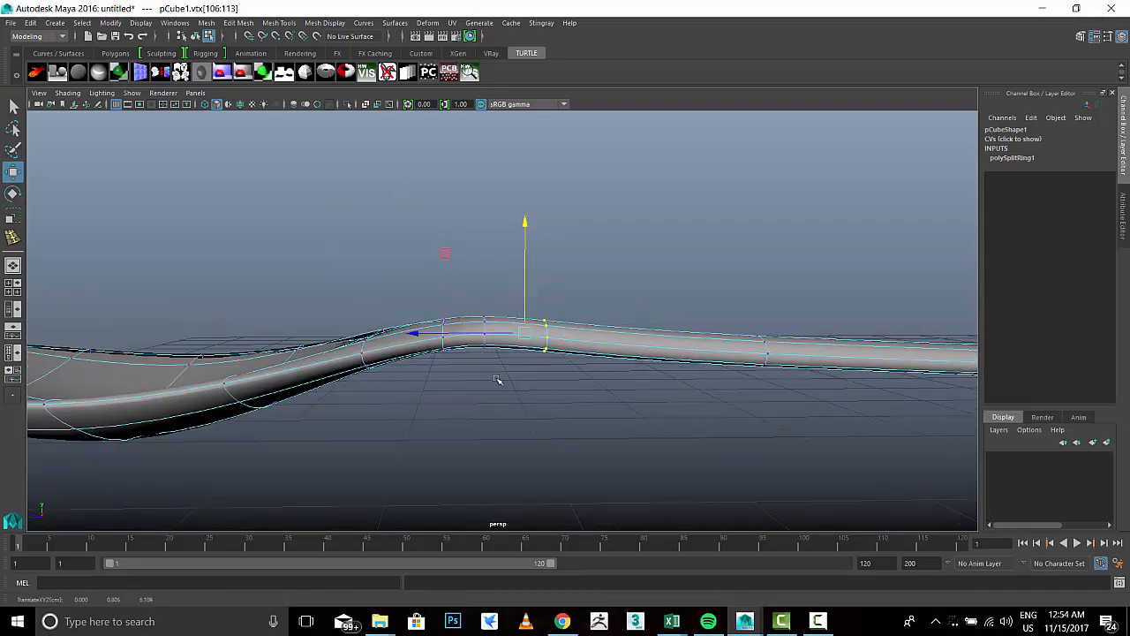
- Raise the vertex loop at the neck's crest and shift the adjacent loop toward the bowl
{"action": "left_click_drag", "start_coordinate": [498, 380], "coordinate": [483, 291]}
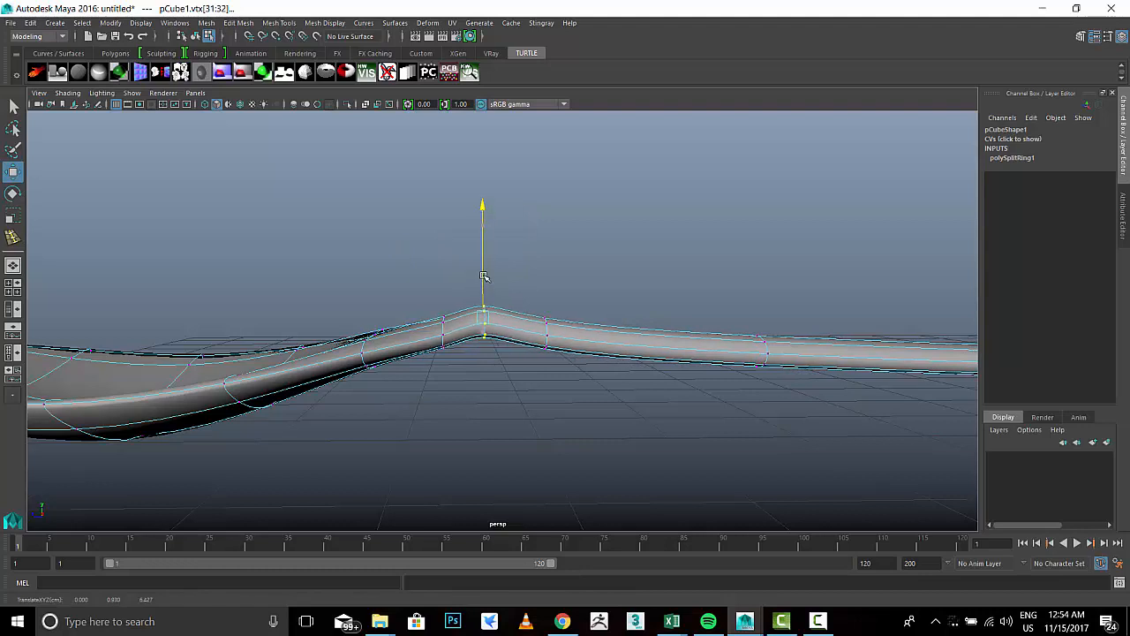
{"action": "left_click_drag", "start_coordinate": [465, 381], "coordinate": [405, 332]}
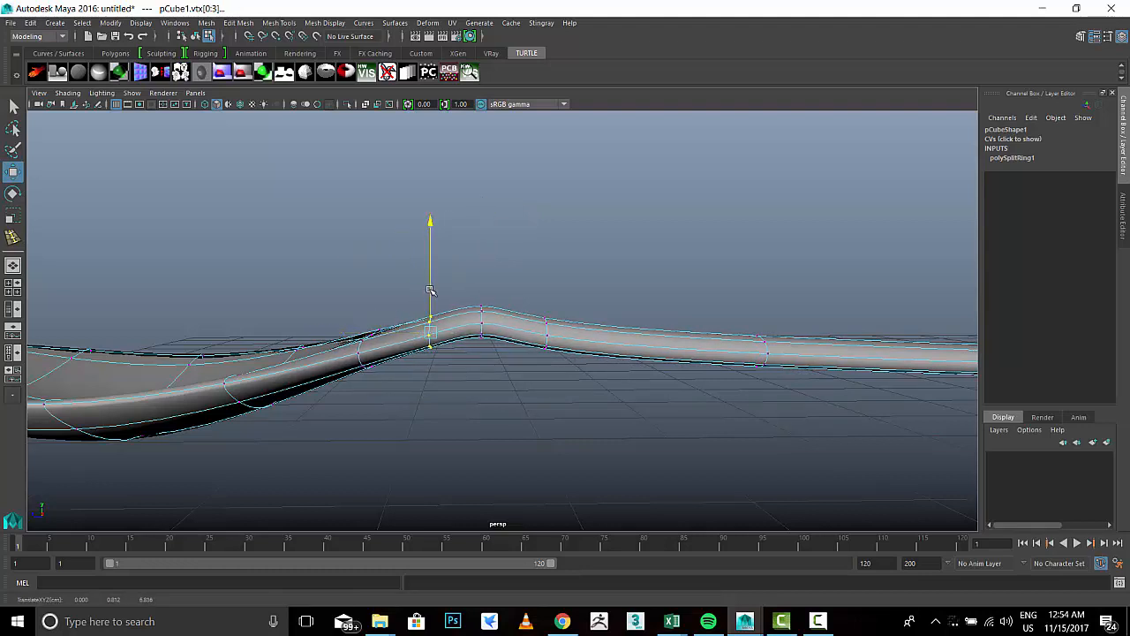
- Turn on Soft Select and adjust the vertices at the bowl's tip and along its side rim
{"action": "left_click_drag", "start_coordinate": [618, 317], "coordinate": [530, 361], "text": "alt"}
{"action": "key", "text": "b"}
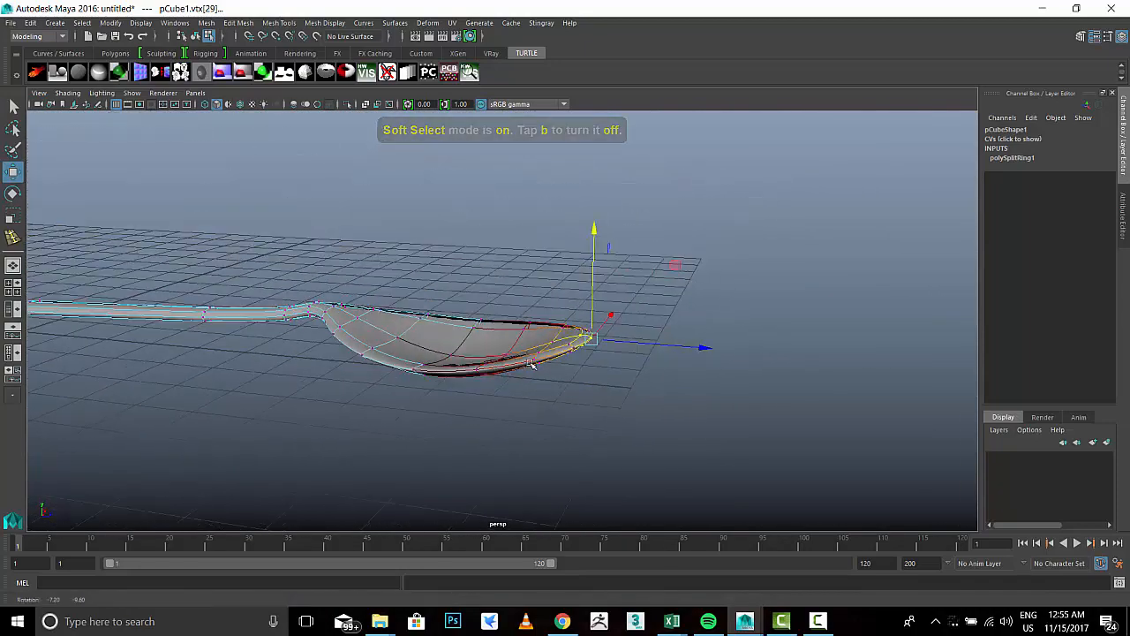
{"action": "key", "text": "b"}
{"action": "mouse_move", "coordinate": [585, 335]}
{"action": "left_mouse_down"}
{"action": "mouse_move", "coordinate": [595, 294]}
{"action": "mouse_move", "coordinate": [485, 328]}
{"action": "mouse_move", "coordinate": [433, 273]}
{"action": "mouse_move", "coordinate": [492, 291]}
{"action": "mouse_move", "coordinate": [477, 318]}
{"action": "mouse_move", "coordinate": [489, 300]}
{"action": "mouse_move", "coordinate": [652, 274]}
{"action": "mouse_move", "coordinate": [674, 318]}
{"action": "mouse_move", "coordinate": [608, 374]}
{"action": "mouse_move", "coordinate": [574, 336]}
{"action": "left_mouse_up"}
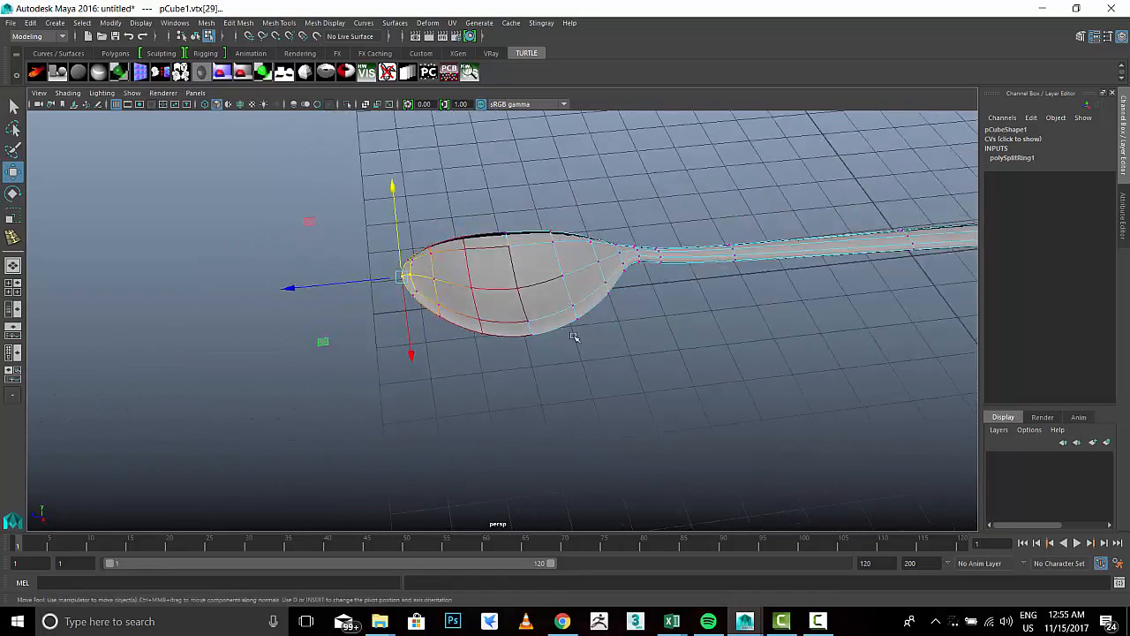
{"action": "left_click", "coordinate": [530, 336]}
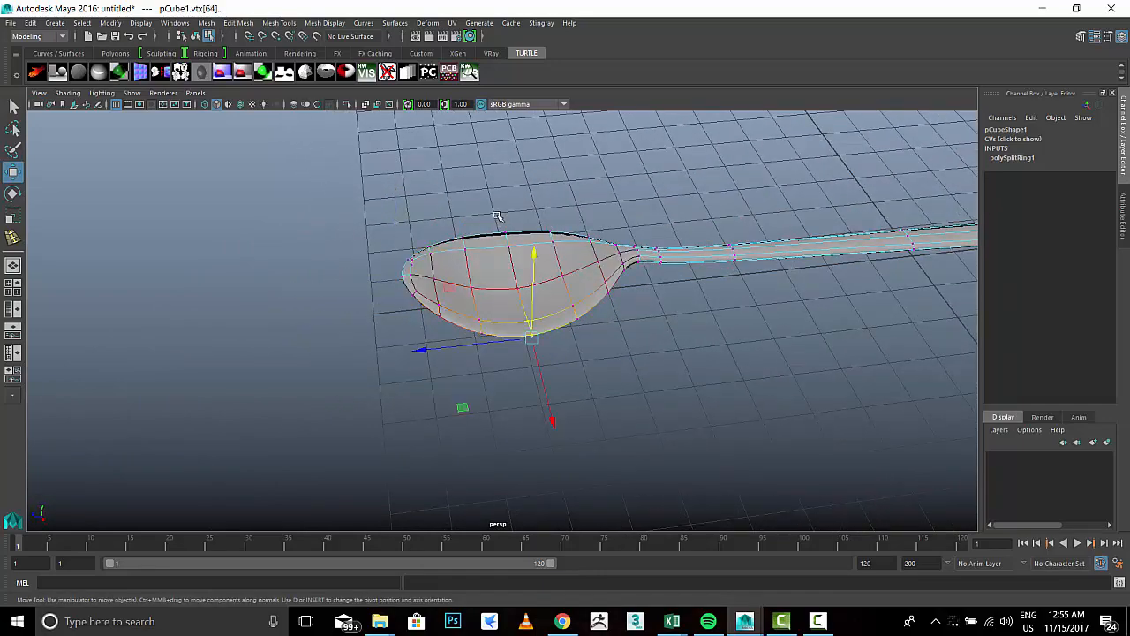
{"action": "left_click_drag", "start_coordinate": [525, 255], "coordinate": [605, 327]}
{"action": "scroll", "coordinate": [398, 326], "scroll_direction": "down", "scroll_amount": 5}
{"action": "scroll", "coordinate": [605, 327], "scroll_direction": "up", "scroll_amount": 5}
{"action": "middle_click_drag", "start_coordinate": [605, 327], "coordinate": [505, 395], "text": "alt"}
{"action": "left_click_drag", "start_coordinate": [505, 395], "coordinate": [443, 373], "text": "alt"}
- Leave vertex editing and select the spoon mesh as an object
{"action": "key", "text": "q"}
{"action": "scroll", "coordinate": [443, 373], "scroll_direction": "up", "scroll_amount": 2}
{"action": "right_click", "coordinate": [400, 360]}
{"action": "right_click_drag", "start_coordinate": [401, 360], "coordinate": [453, 277]}
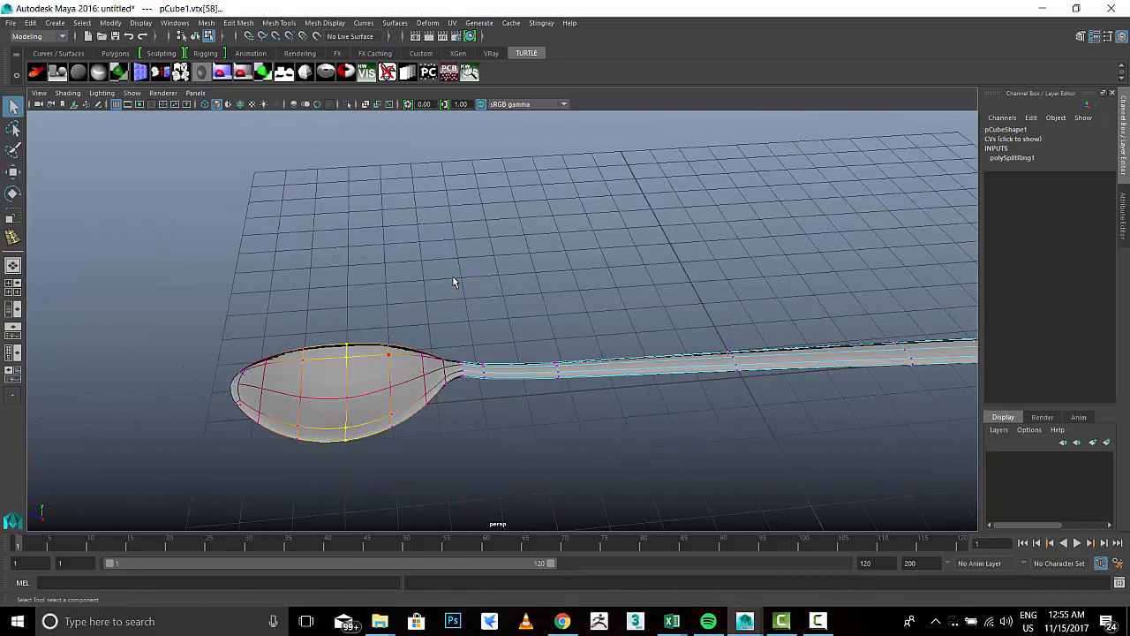
{"action": "left_click", "coordinate": [391, 371]}
- Examine the bowl, the neck bend and the handle of the spoon from several angles
{"action": "left_click_drag", "start_coordinate": [392, 371], "coordinate": [434, 360], "text": "alt"}
{"action": "right_click_drag", "start_coordinate": [434, 360], "coordinate": [560, 378], "text": "alt"}
{"action": "left_click_drag", "start_coordinate": [560, 377], "coordinate": [487, 291], "text": "alt"}
{"action": "right_click_drag", "start_coordinate": [391, 351], "coordinate": [617, 372], "text": "alt"}
{"action": "middle_click_drag", "start_coordinate": [486, 363], "coordinate": [519, 326], "text": "alt"}
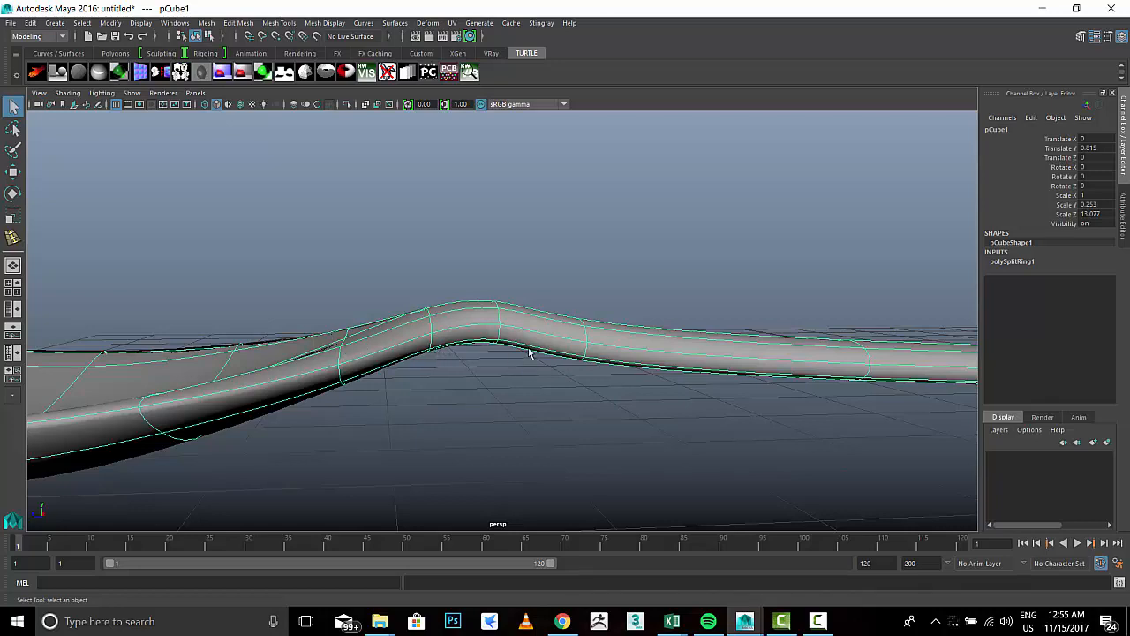
{"action": "left_click_drag", "start_coordinate": [559, 365], "coordinate": [664, 389], "text": "alt"}
{"action": "right_click_drag", "start_coordinate": [663, 389], "coordinate": [583, 400], "text": "alt"}
{"action": "left_click_drag", "start_coordinate": [582, 400], "coordinate": [566, 347], "text": "alt"}
{"action": "right_click_drag", "start_coordinate": [565, 348], "coordinate": [571, 368], "text": "alt"}
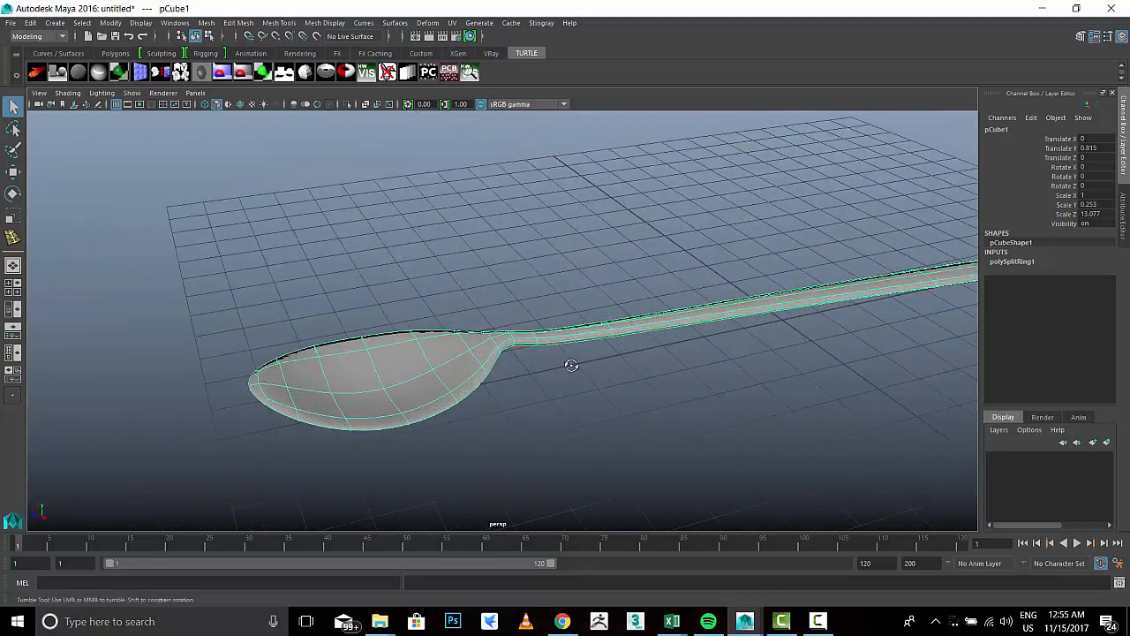
{"action": "left_click_drag", "start_coordinate": [570, 368], "coordinate": [570, 400], "text": "alt"}
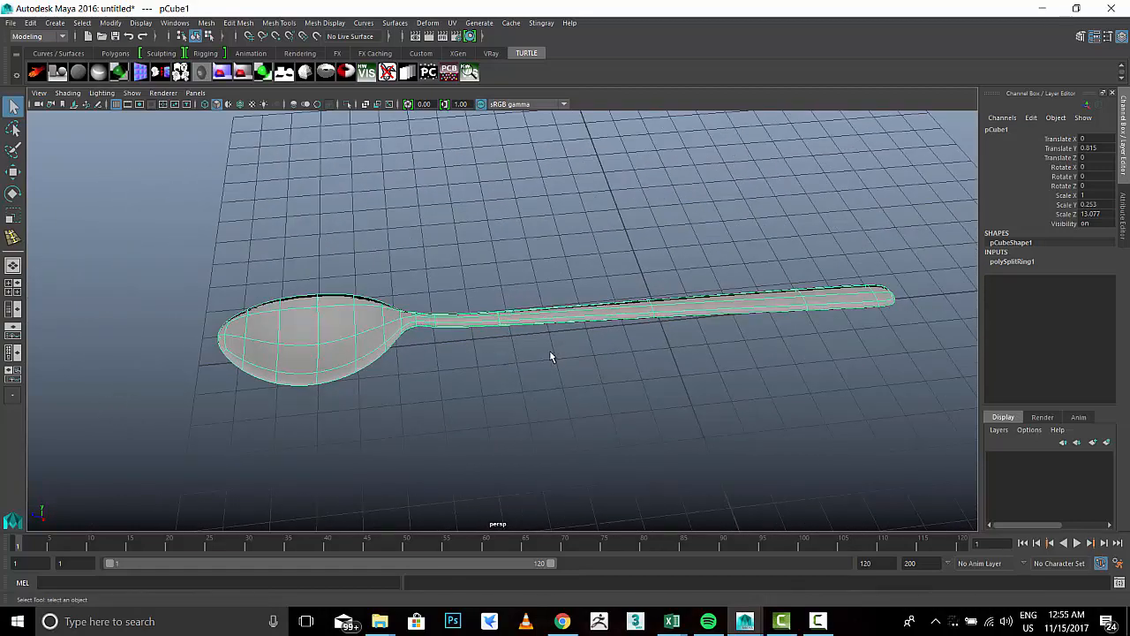
{"action": "left_click", "coordinate": [813, 621]}
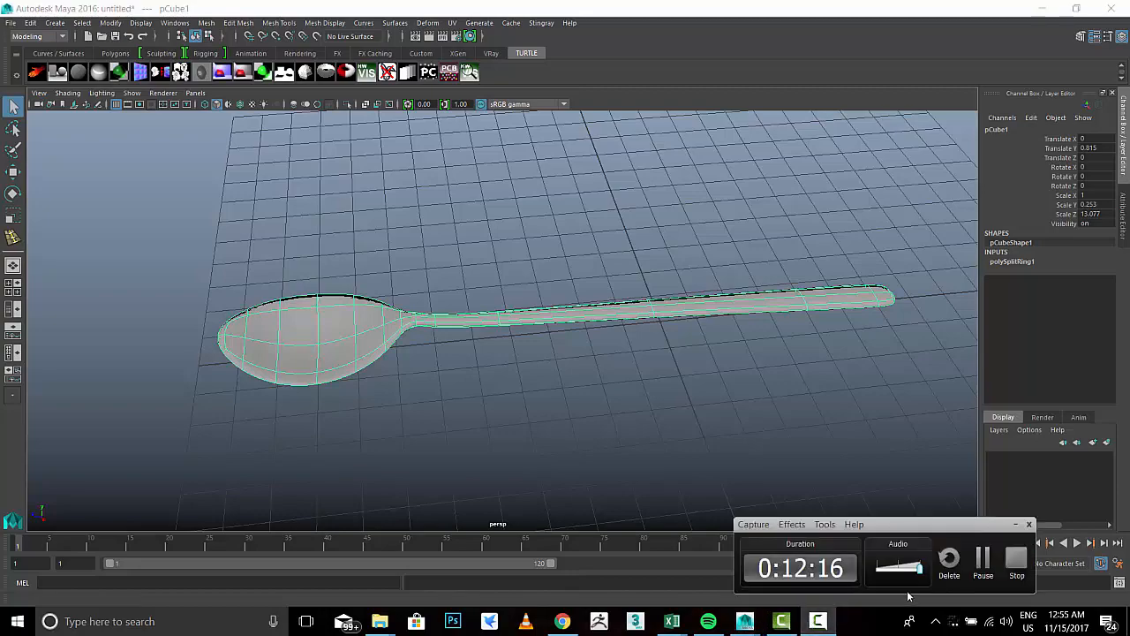
{"action": "left_click", "coordinate": [982, 562]}
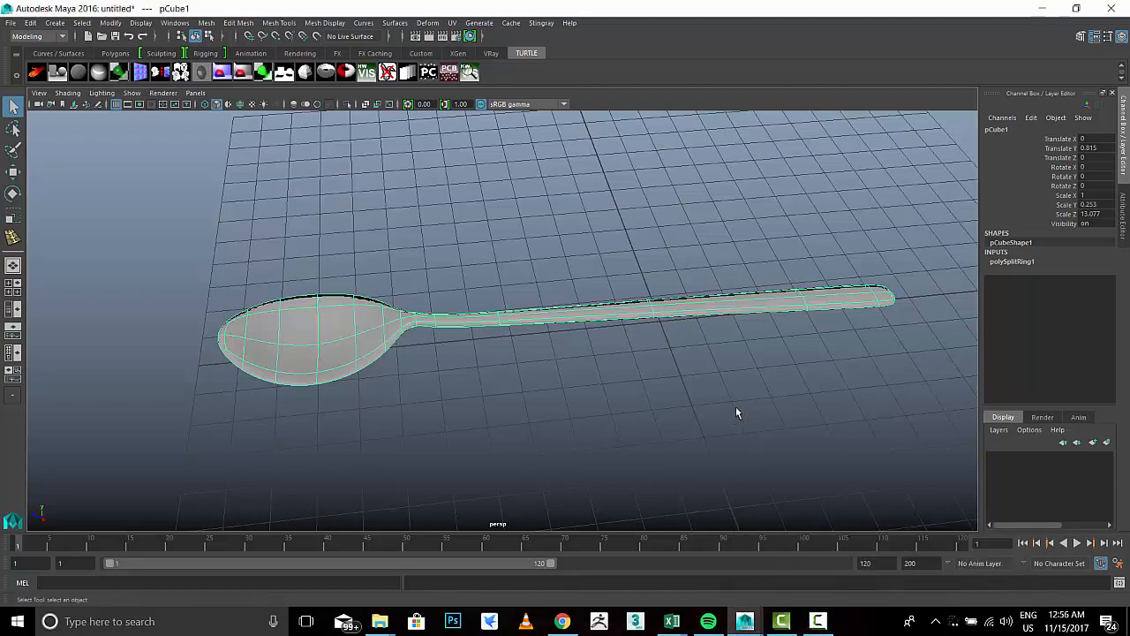
- Turn off the smooth preview, apply Smooth to the spoon mesh, and deselect it
{"action": "left_click_drag", "start_coordinate": [735, 407], "coordinate": [574, 376], "text": "alt"}
{"action": "key", "text": "1"}
{"action": "left_click_drag", "start_coordinate": [668, 360], "coordinate": [512, 337], "text": "alt"}
{"action": "scroll", "coordinate": [512, 336], "scroll_direction": "up", "scroll_amount": 1}
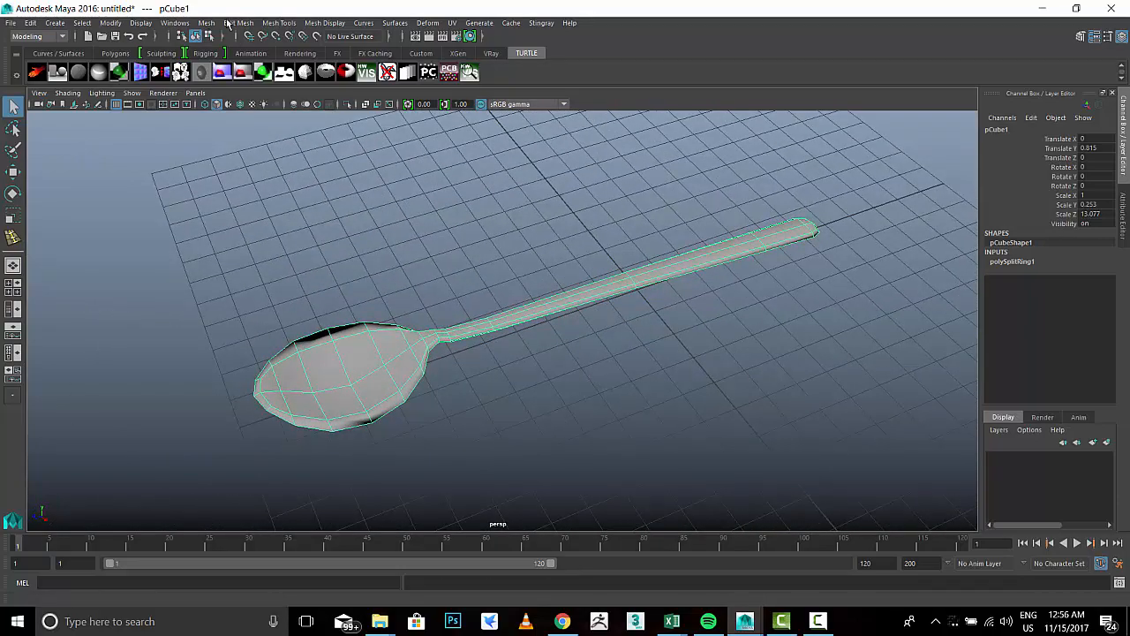
{"action": "left_click", "coordinate": [209, 26]}
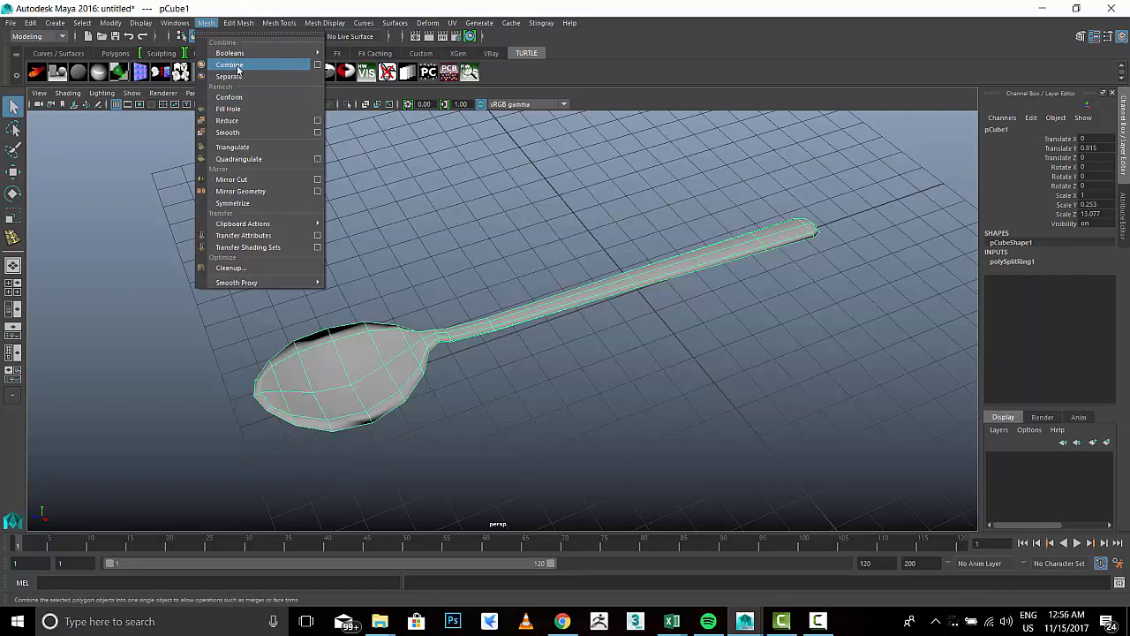
{"action": "left_click", "coordinate": [227, 132]}
{"action": "left_click_drag", "start_coordinate": [468, 343], "coordinate": [544, 334], "text": "alt"}
{"action": "key", "text": "q"}
{"action": "middle_click_drag", "start_coordinate": [732, 319], "coordinate": [549, 298], "text": "alt"}
{"action": "left_click_drag", "start_coordinate": [549, 299], "coordinate": [519, 363], "text": "alt"}
{"action": "left_click", "coordinate": [519, 363]}
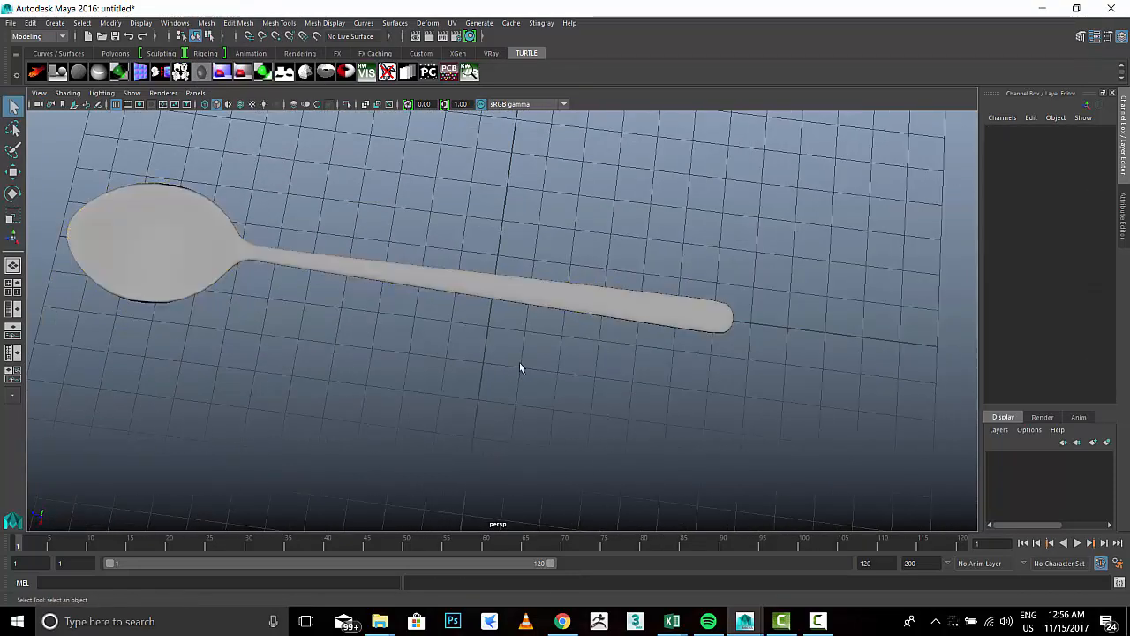
- Select the spoon mesh and switch it to face selection near the handle's rounded end
{"action": "left_click", "coordinate": [568, 300]}
{"action": "left_click_drag", "start_coordinate": [568, 299], "coordinate": [541, 338], "text": "alt"}
{"action": "scroll", "coordinate": [718, 371], "scroll_direction": "up", "scroll_amount": 2}
{"action": "middle_click_drag", "start_coordinate": [718, 371], "coordinate": [552, 378], "text": "alt"}
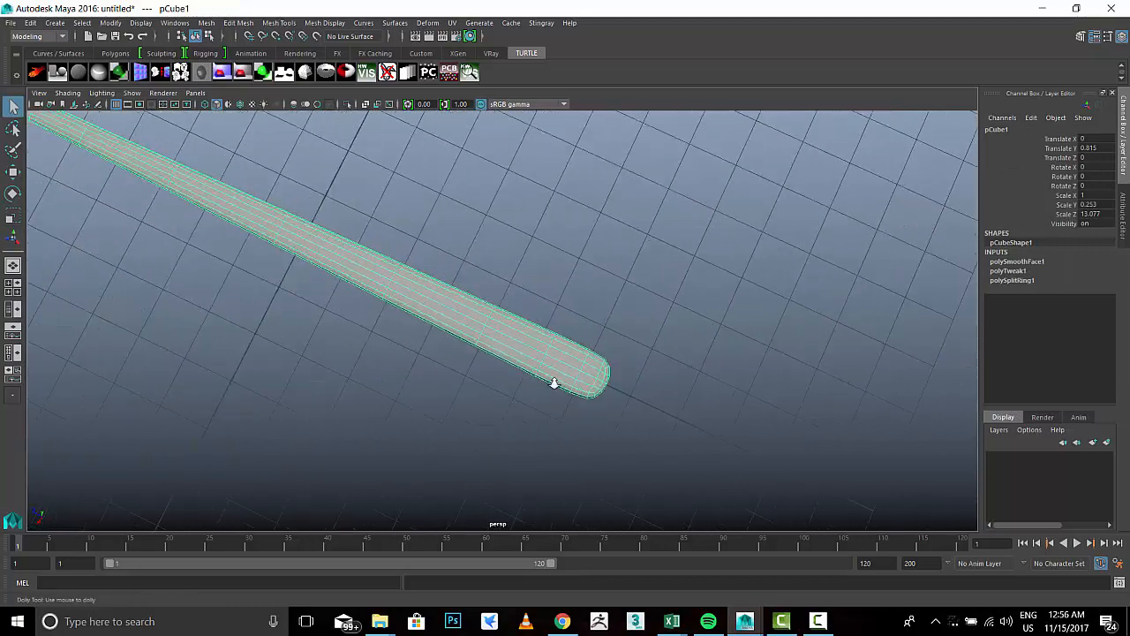
{"action": "scroll", "coordinate": [585, 364], "scroll_direction": "up", "scroll_amount": 3}
{"action": "left_click_drag", "start_coordinate": [585, 364], "coordinate": [573, 367], "text": "alt"}
{"action": "middle_click_drag", "start_coordinate": [572, 366], "coordinate": [592, 359], "text": "alt"}
{"action": "scroll", "coordinate": [592, 359], "scroll_direction": "up", "scroll_amount": 2}
{"action": "right_click_drag", "start_coordinate": [570, 296], "coordinate": [568, 328]}
{"action": "left_click_drag", "start_coordinate": [568, 332], "coordinate": [539, 416], "text": "alt"}
{"action": "left_click", "coordinate": [546, 446]}
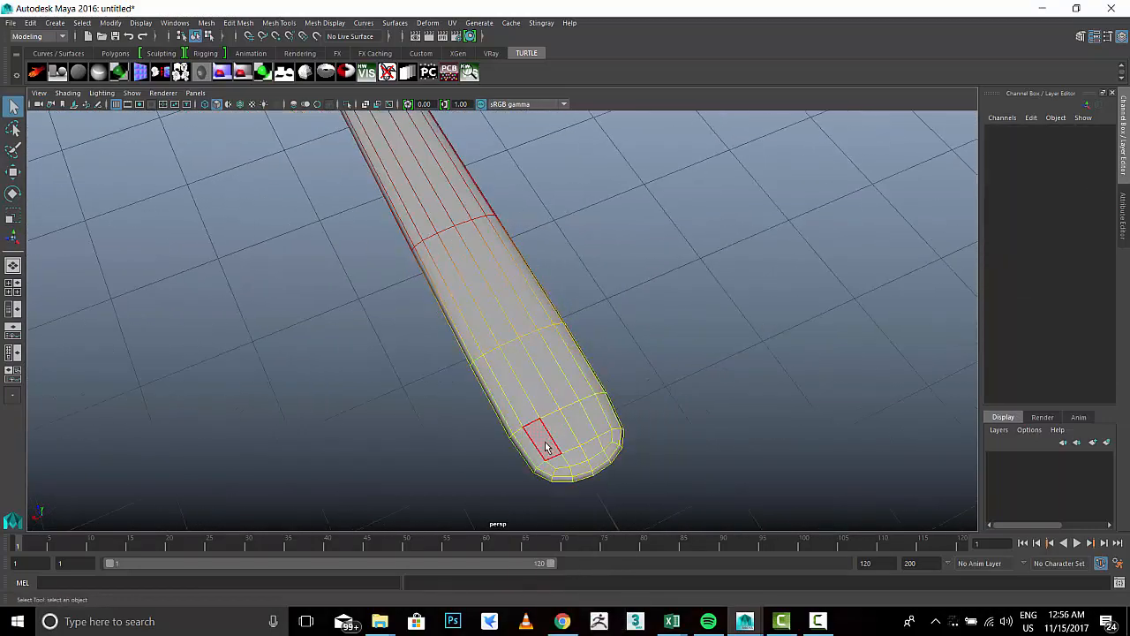
- Select a lengthwise row of top faces along one side of the handle, from the rounded end up to the neck
{"action": "left_click", "coordinate": [542, 440]}
{"action": "left_click", "coordinate": [520, 396], "text": "shift"}
{"action": "left_click", "coordinate": [471, 321], "text": "shift"}
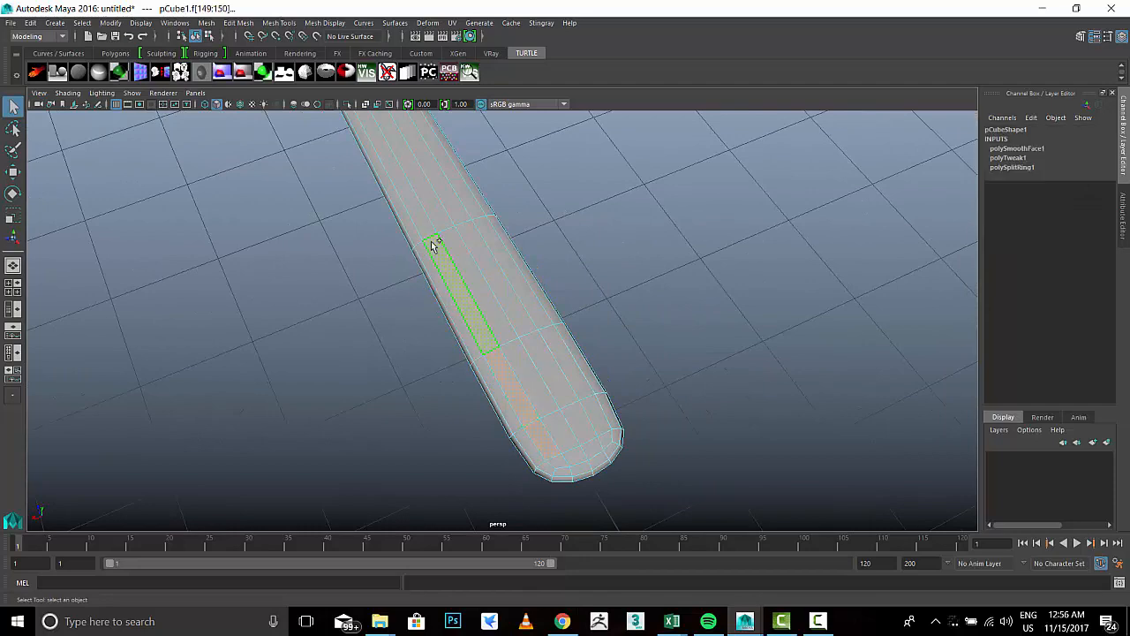
{"action": "left_click", "coordinate": [412, 193], "text": "shift"}
{"action": "middle_click_drag", "start_coordinate": [380, 129], "coordinate": [487, 387], "text": "alt"}
{"action": "left_click", "coordinate": [455, 318], "text": "shift"}
{"action": "middle_click_drag", "start_coordinate": [405, 254], "coordinate": [465, 416], "text": "alt"}
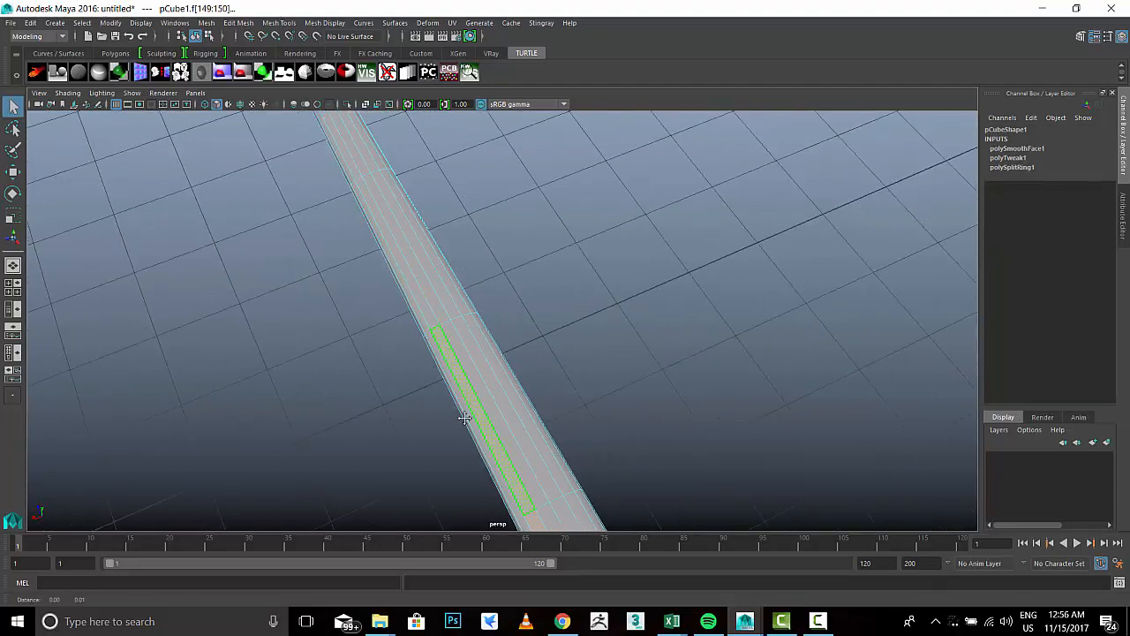
{"action": "left_click", "coordinate": [435, 316], "text": "shift"}
{"action": "middle_click_drag", "start_coordinate": [406, 283], "coordinate": [502, 429], "text": "alt"}
{"action": "right_click_drag", "start_coordinate": [501, 429], "coordinate": [659, 421], "text": "alt"}
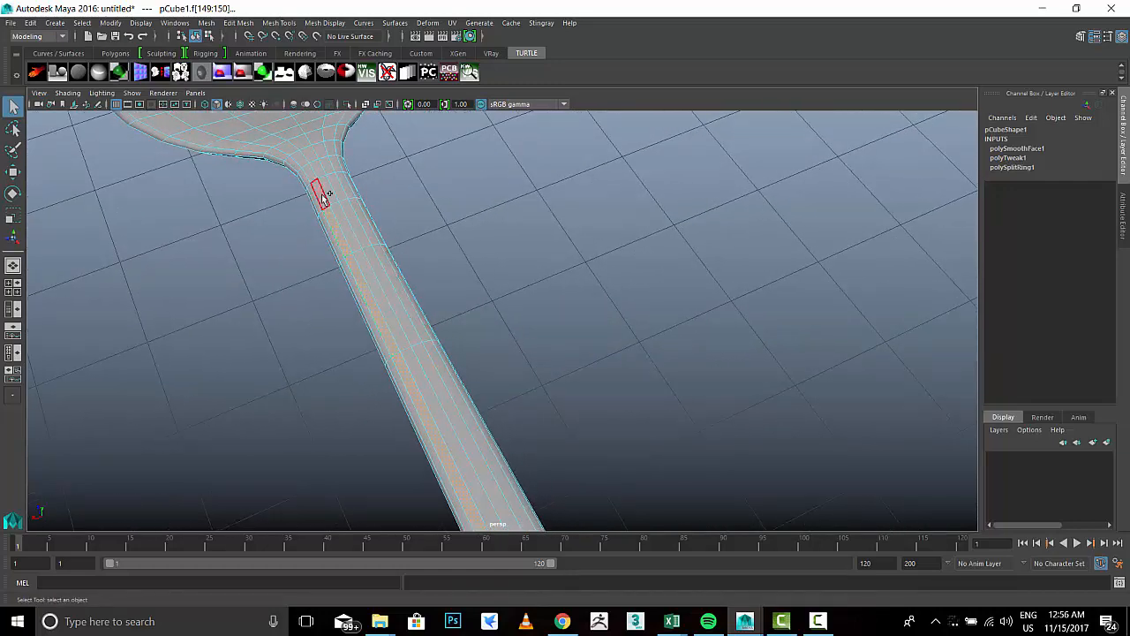
{"action": "right_click_drag", "start_coordinate": [459, 257], "coordinate": [419, 265], "text": "alt"}
- Add a second, parallel row of top faces near the handle's end to the selection, leaving one row between them
{"action": "middle_click_drag", "start_coordinate": [541, 305], "coordinate": [443, 176], "text": "alt"}
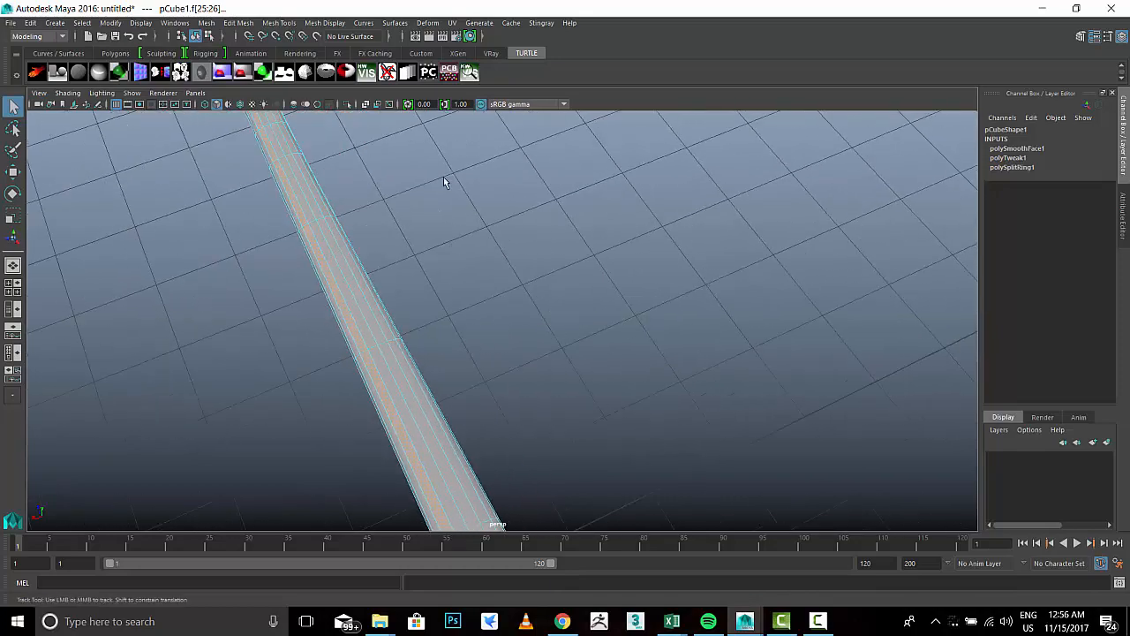
{"action": "right_click_drag", "start_coordinate": [565, 353], "coordinate": [445, 385], "text": "alt"}
{"action": "middle_click_drag", "start_coordinate": [445, 385], "coordinate": [450, 240], "text": "alt"}
{"action": "right_click_drag", "start_coordinate": [452, 243], "coordinate": [557, 306], "text": "alt"}
{"action": "middle_click_drag", "start_coordinate": [557, 432], "coordinate": [525, 310], "text": "alt"}
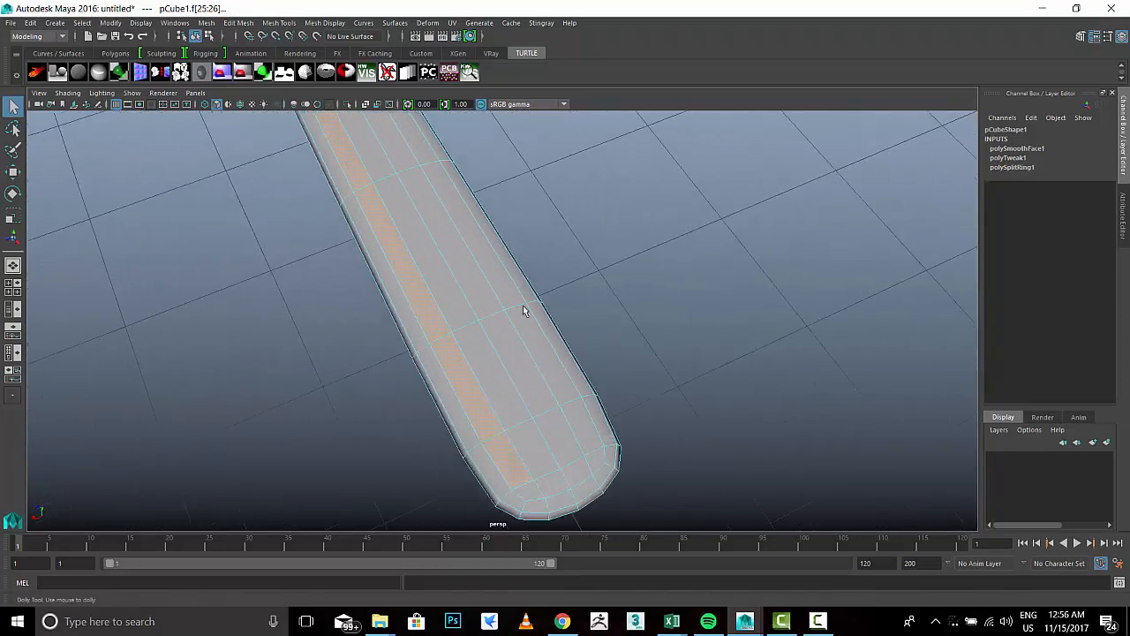
{"action": "left_click", "coordinate": [568, 453], "text": "shift"}
{"action": "left_click", "coordinate": [533, 380], "text": "shift"}
{"action": "left_click", "coordinate": [477, 279], "text": "shift"}
{"action": "left_click", "coordinate": [402, 157], "text": "shift"}
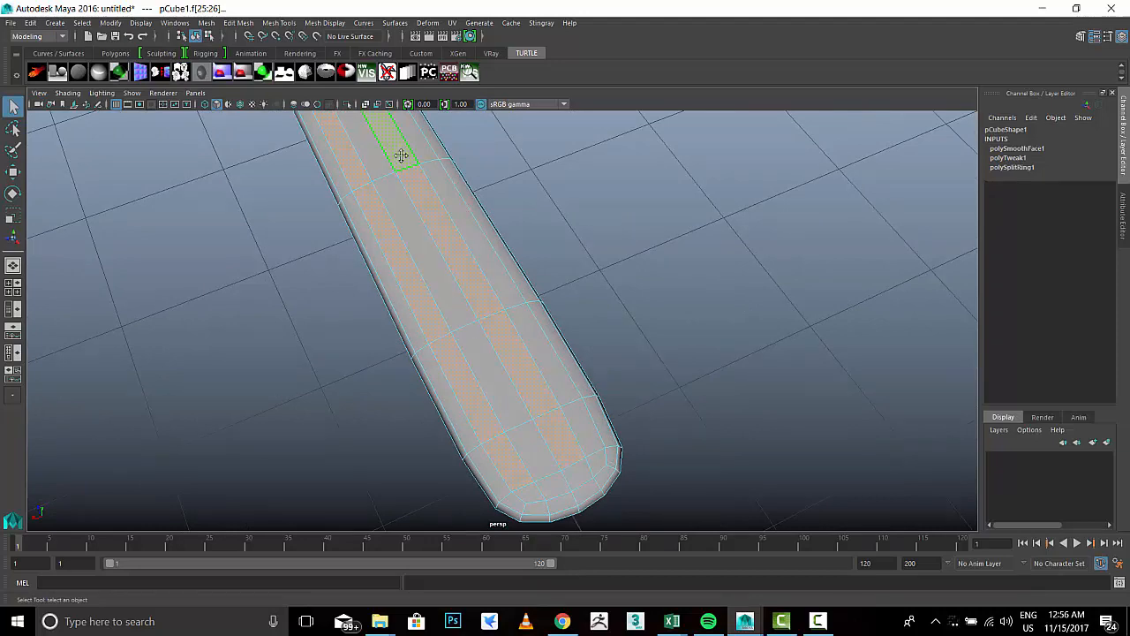
- Extend the second row of selected faces along the handle up to the neck
{"action": "middle_click_drag", "start_coordinate": [400, 156], "coordinate": [517, 490], "text": "alt"}
{"action": "left_click", "coordinate": [395, 234], "text": "shift"}
{"action": "middle_click_drag", "start_coordinate": [373, 245], "coordinate": [535, 611], "text": "alt"}
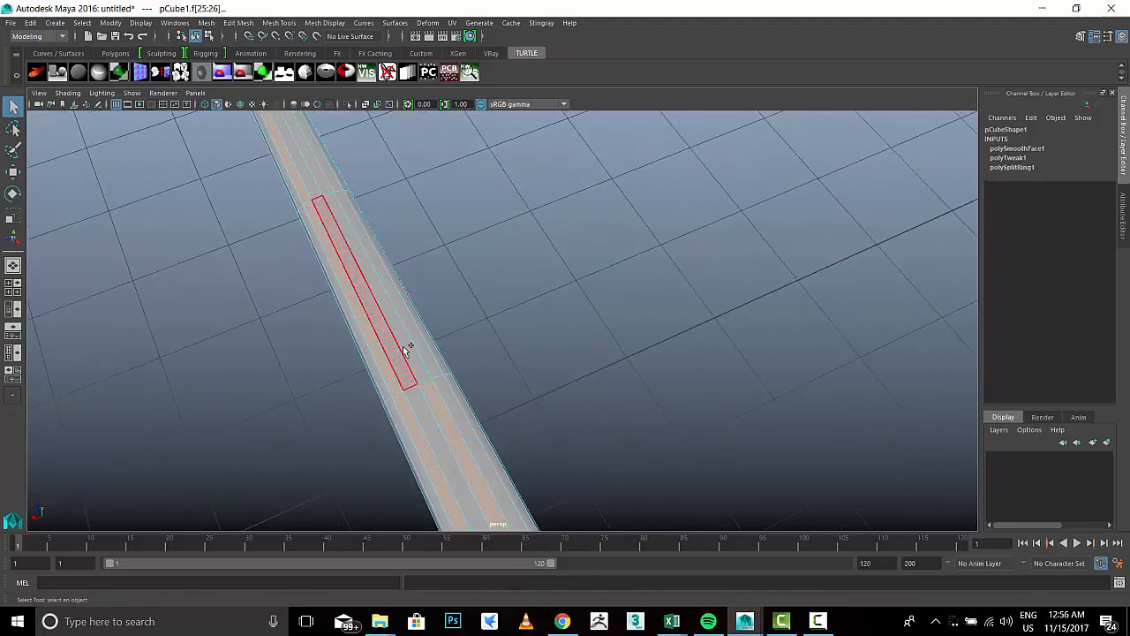
{"action": "left_click", "coordinate": [405, 346], "text": "shift"}
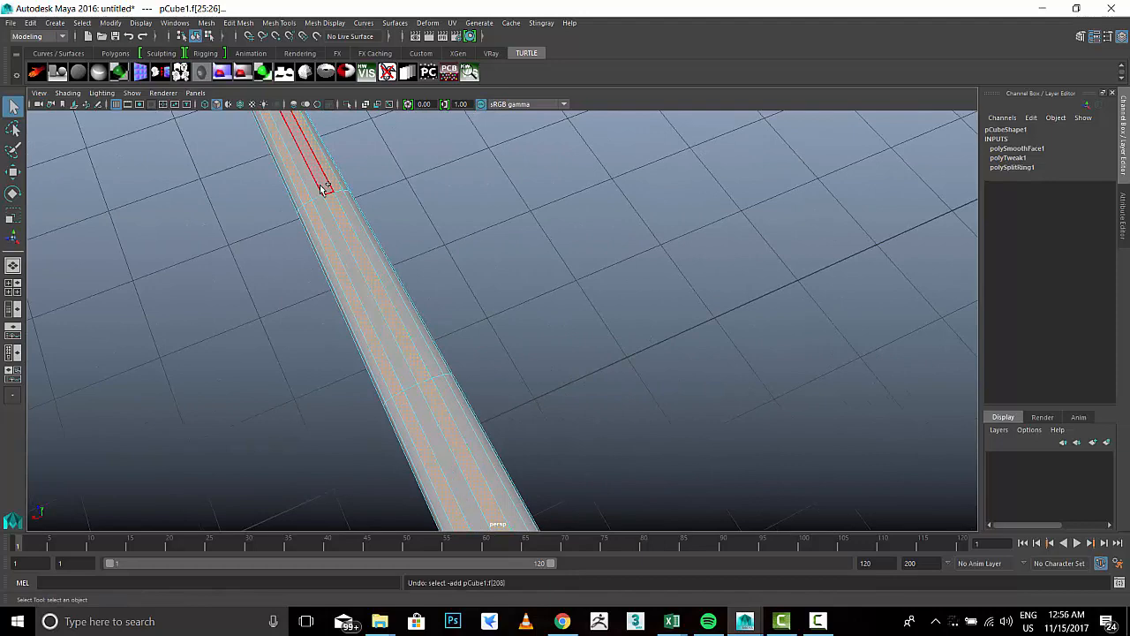
{"action": "middle_click_drag", "start_coordinate": [323, 185], "coordinate": [481, 494], "text": "alt"}
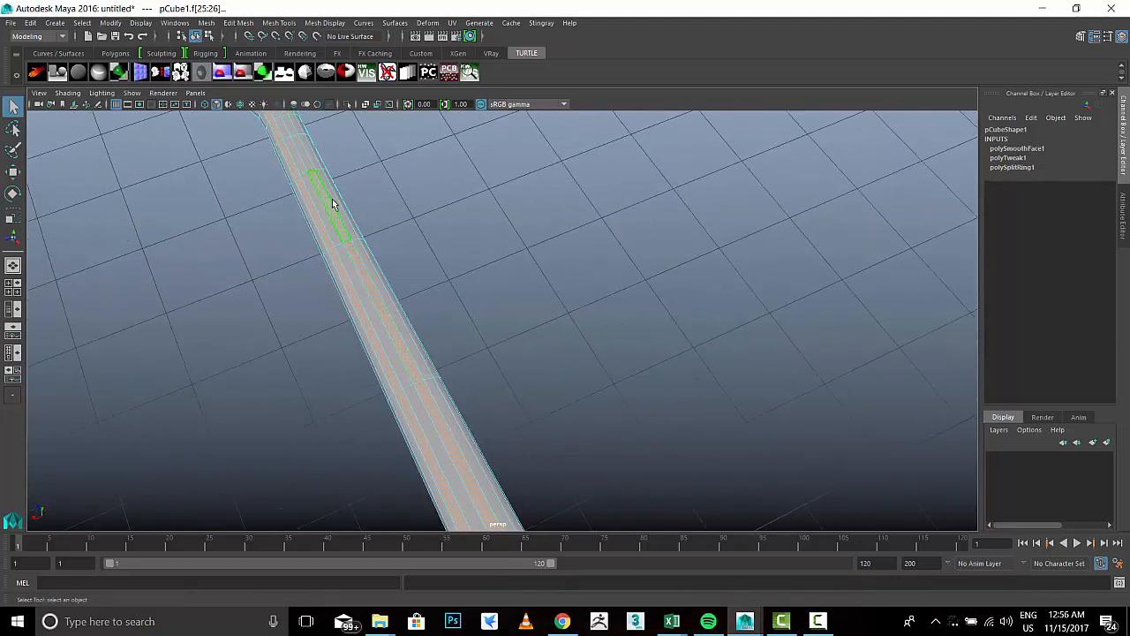
{"action": "middle_click_drag", "start_coordinate": [332, 204], "coordinate": [389, 316], "text": "alt"}
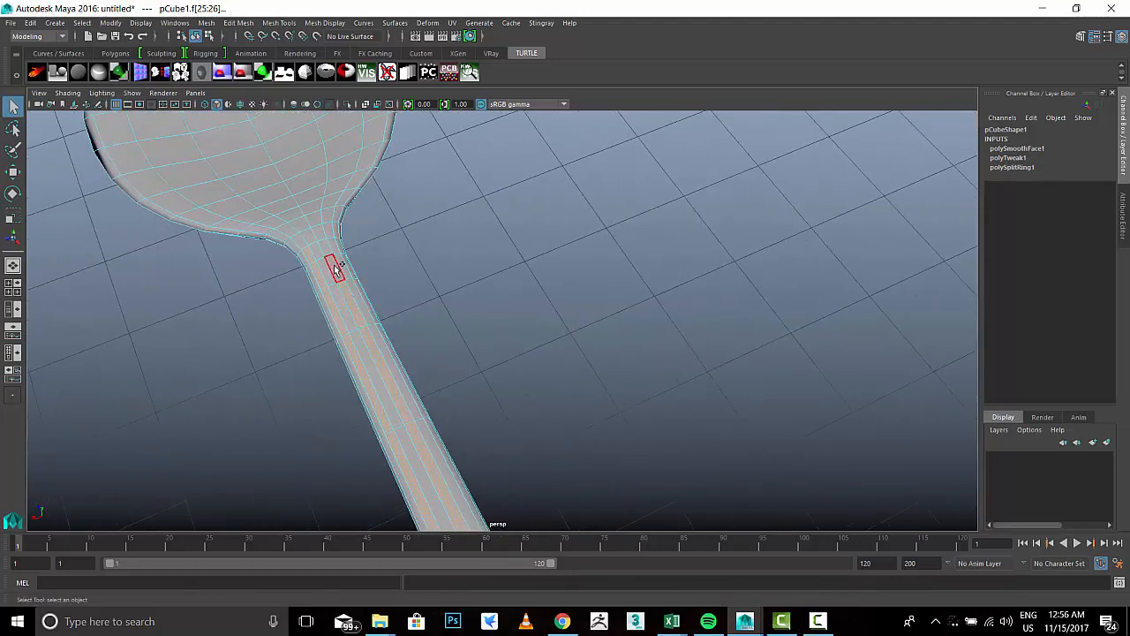
{"action": "middle_click_drag", "start_coordinate": [521, 349], "coordinate": [494, 168], "text": "alt"}
- Extrude the two selected face rows on the handle with an offset of 0.01
{"action": "right_click_drag", "start_coordinate": [471, 325], "coordinate": [699, 399], "text": "alt"}
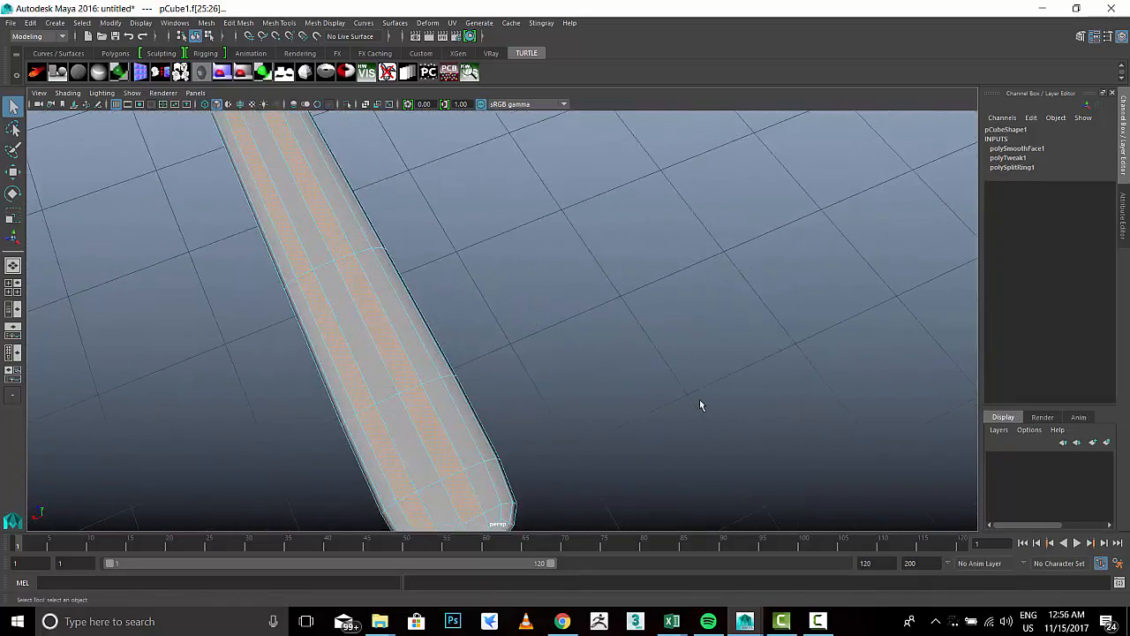
{"action": "middle_click_drag", "start_coordinate": [503, 358], "coordinate": [550, 278], "text": "alt"}
{"action": "right_click_drag", "start_coordinate": [551, 279], "coordinate": [553, 369], "text": "alt"}
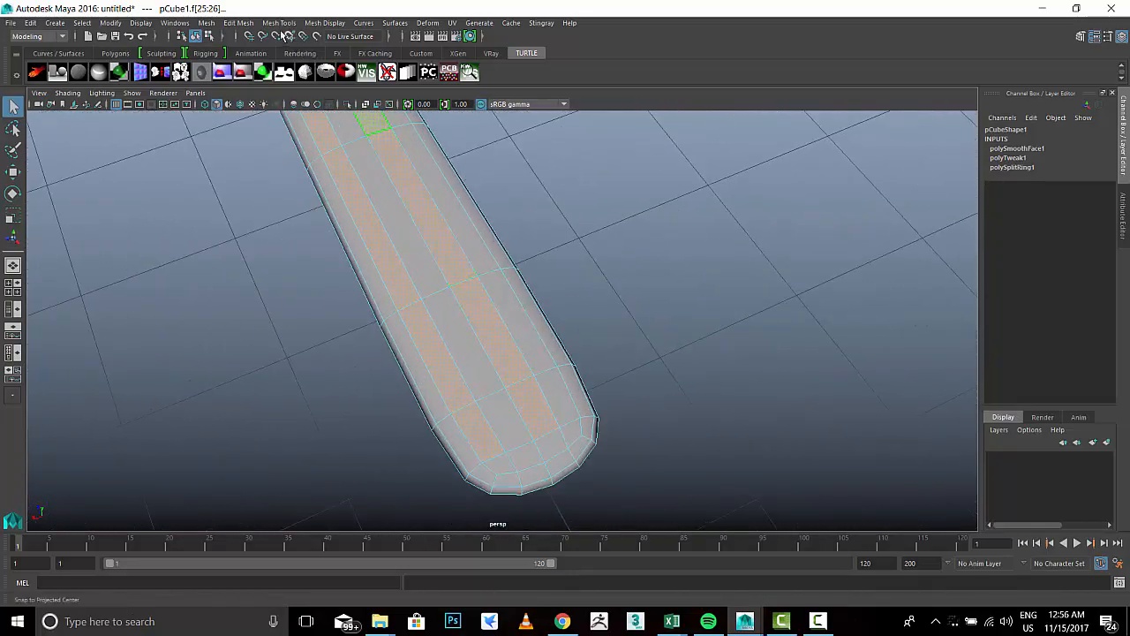
{"action": "left_click", "coordinate": [239, 23]}
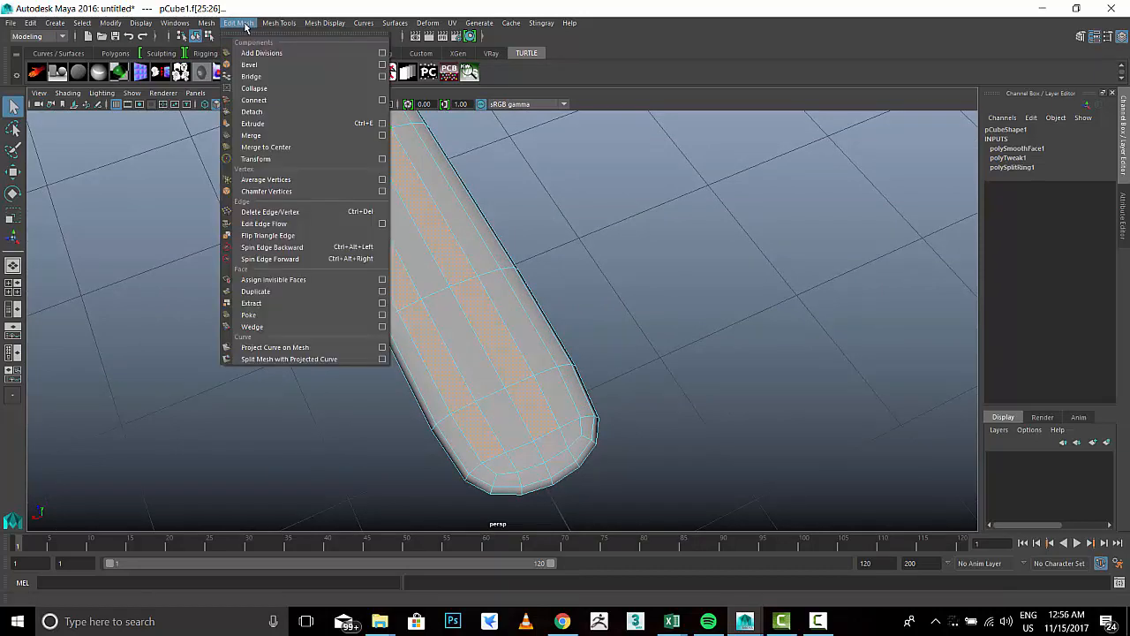
{"action": "left_click", "coordinate": [253, 123]}
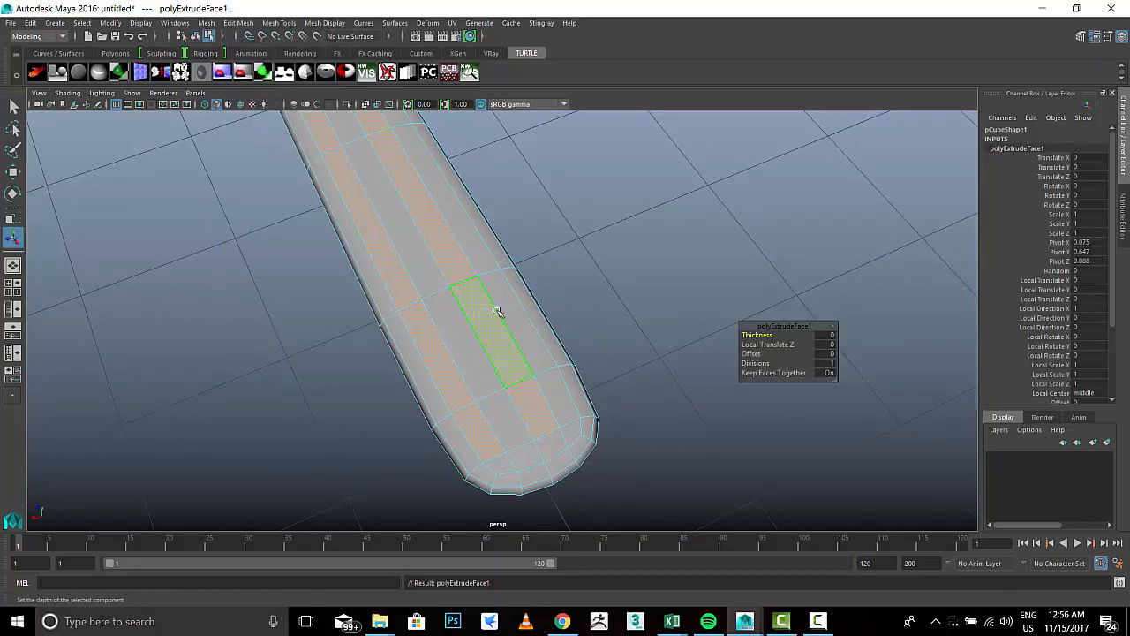
{"action": "right_click_drag", "start_coordinate": [492, 280], "coordinate": [602, 344], "text": "alt"}
{"action": "middle_click_drag", "start_coordinate": [601, 343], "coordinate": [619, 285], "text": "alt"}
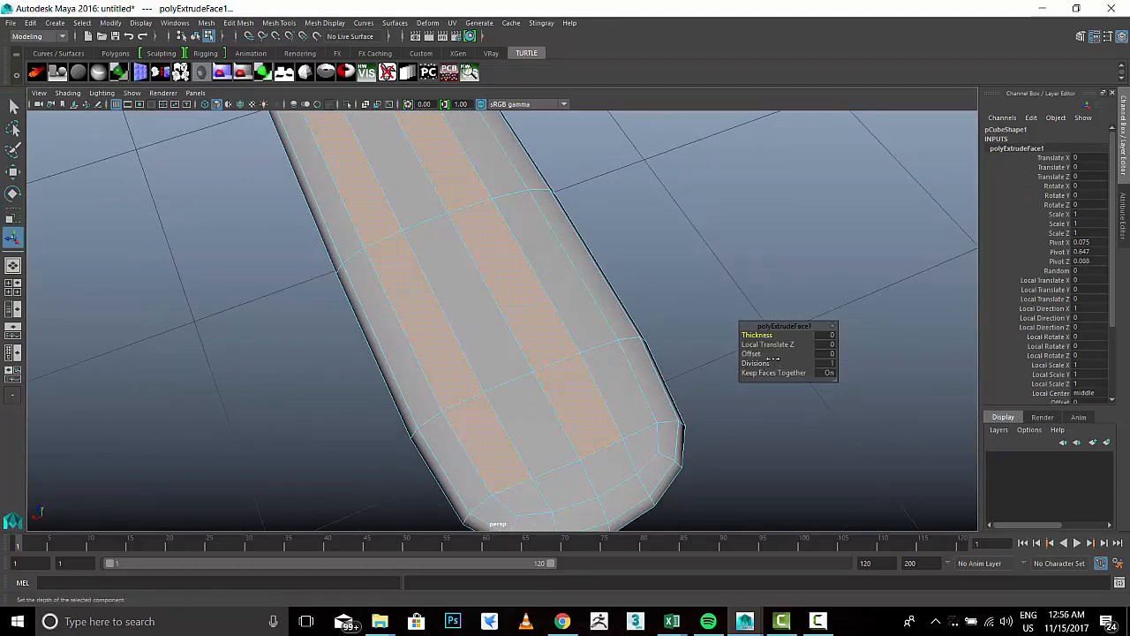
{"action": "left_click_drag", "start_coordinate": [765, 354], "coordinate": [758, 354]}
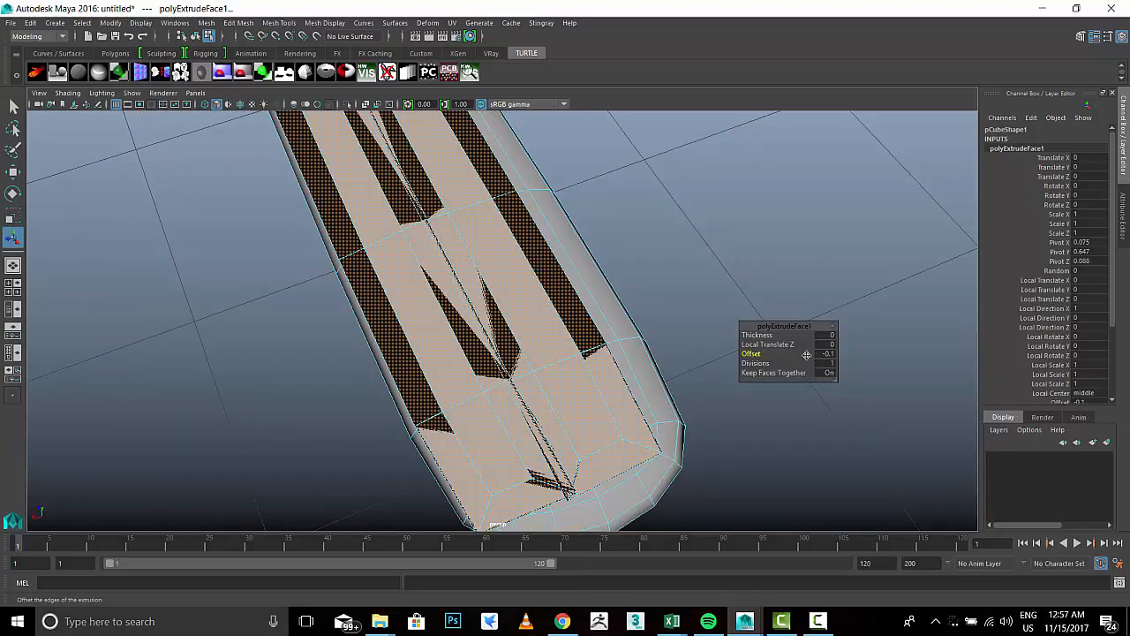
{"action": "left_click_drag", "start_coordinate": [754, 353], "coordinate": [754, 353]}
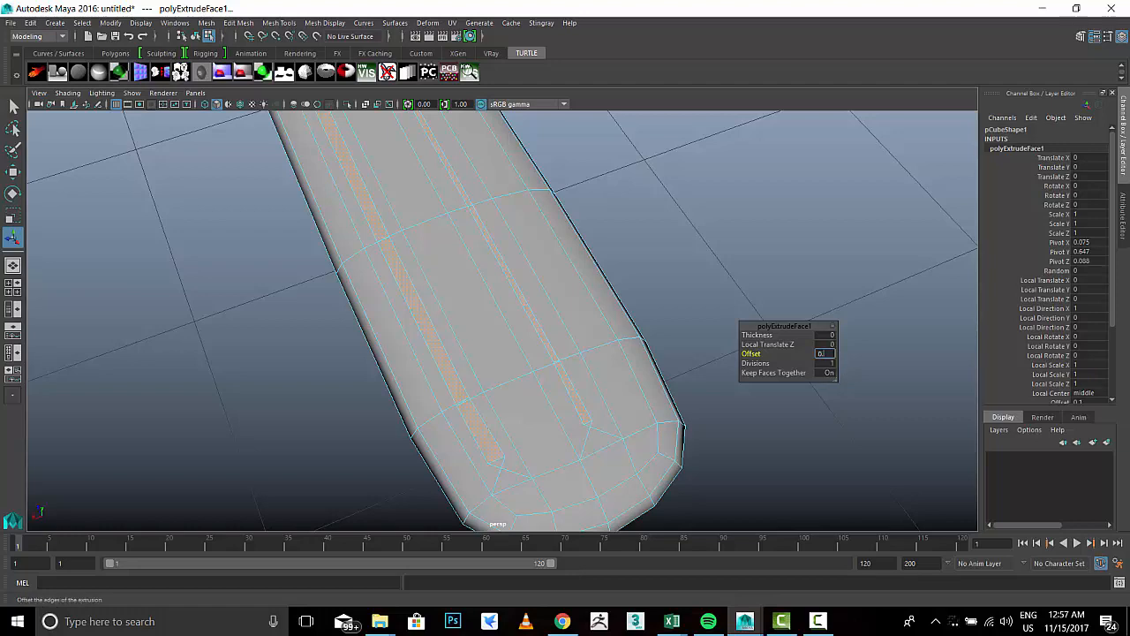
{"action": "type", "text": "1"}
{"action": "key", "text": "Return"}
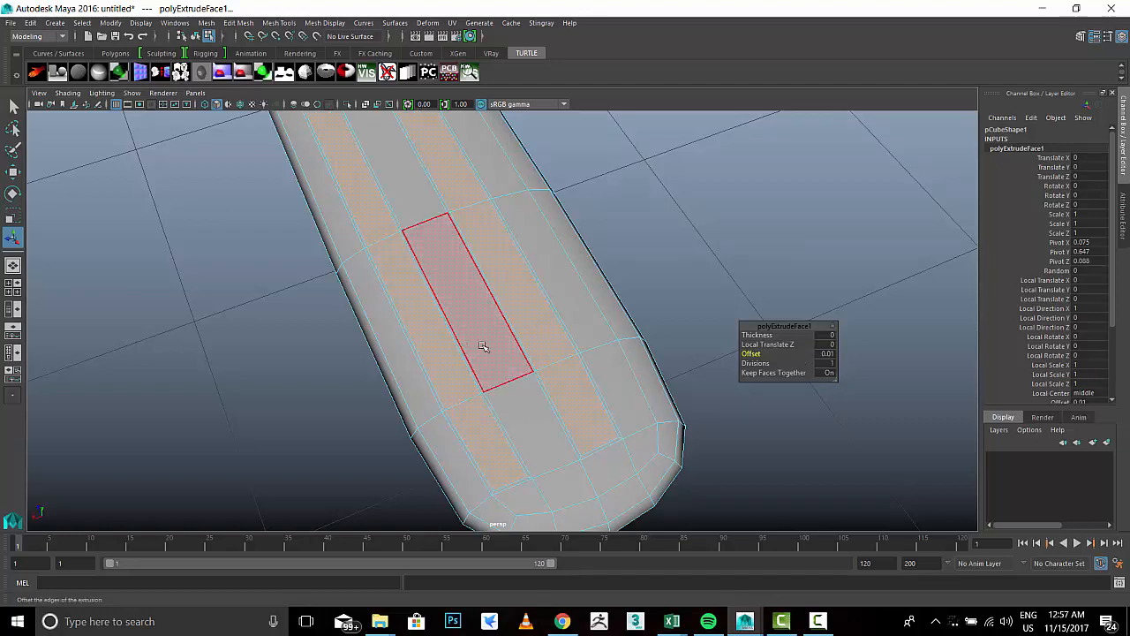
- Extrude the two inset face rows again and raise them about 0.013 units along Y
{"action": "right_click_drag", "start_coordinate": [560, 323], "coordinate": [447, 300], "text": "alt"}
{"action": "left_click_drag", "start_coordinate": [446, 300], "coordinate": [392, 235], "text": "alt"}
{"action": "right_click_drag", "start_coordinate": [392, 235], "coordinate": [626, 356], "text": "alt"}
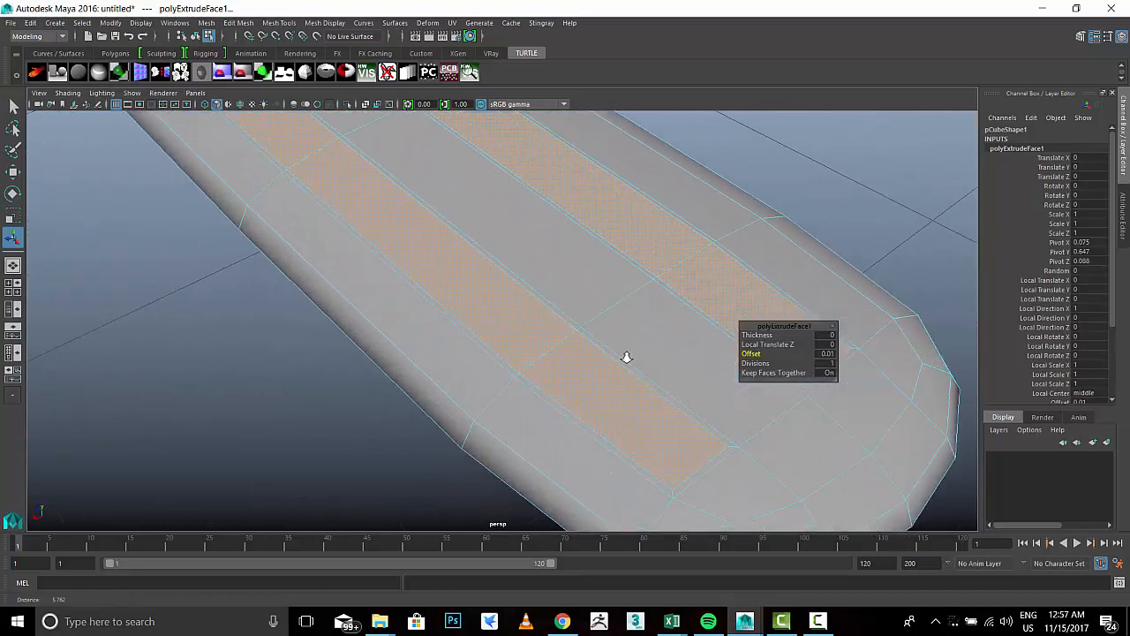
{"action": "left_click_drag", "start_coordinate": [626, 356], "coordinate": [563, 339], "text": "alt"}
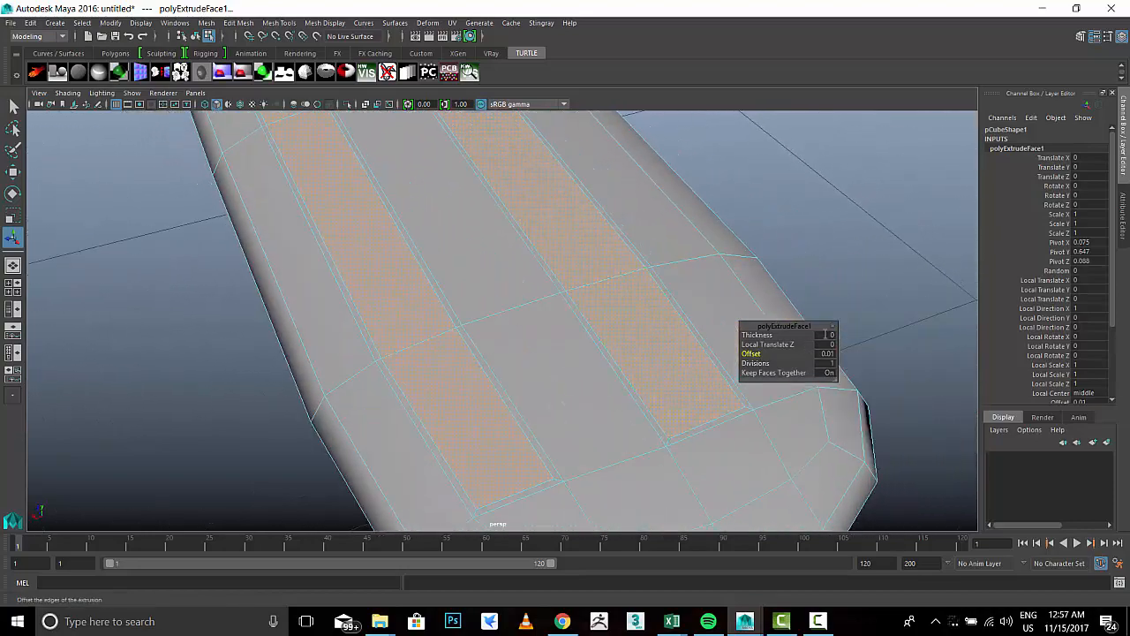
{"action": "right_click_drag", "start_coordinate": [756, 363], "coordinate": [379, 257], "text": "alt"}
{"action": "key", "text": "q"}
{"action": "left_click_drag", "start_coordinate": [379, 258], "coordinate": [492, 286], "text": "alt"}
{"action": "right_click_drag", "start_coordinate": [492, 285], "coordinate": [565, 299], "text": "alt"}
{"action": "left_click_drag", "start_coordinate": [565, 299], "coordinate": [451, 228], "text": "alt"}
{"action": "key", "text": "ctrl+e"}
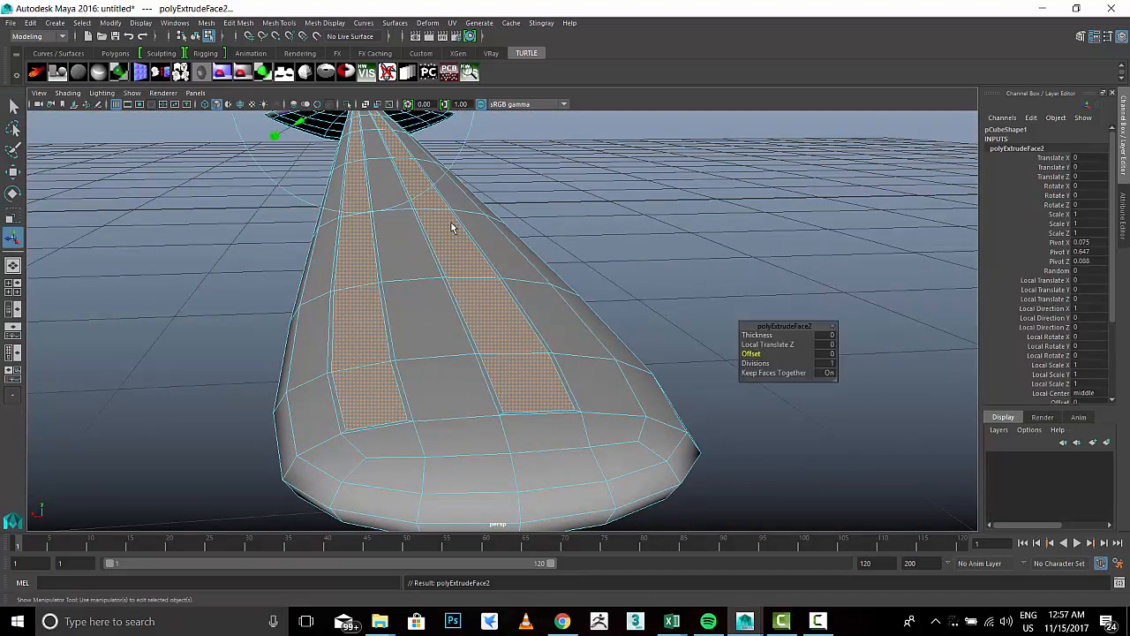
{"action": "left_click_drag", "start_coordinate": [560, 237], "coordinate": [592, 199], "text": "alt"}
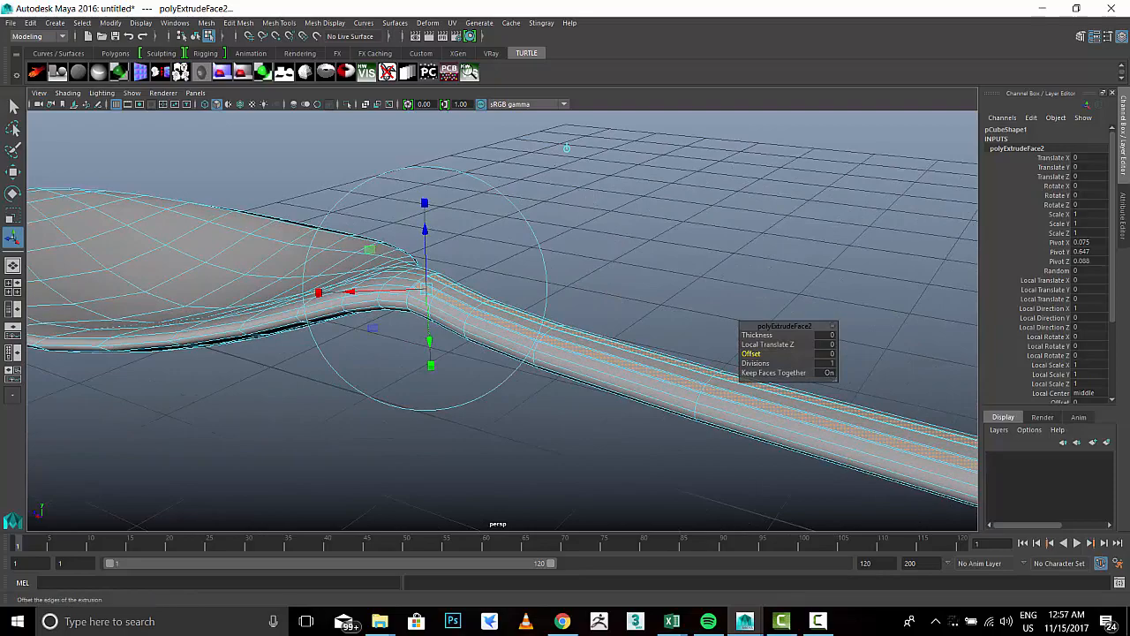
{"action": "middle_click_drag", "start_coordinate": [568, 150], "coordinate": [571, 151]}
{"action": "scroll", "coordinate": [628, 275], "scroll_direction": "down", "scroll_amount": 5}
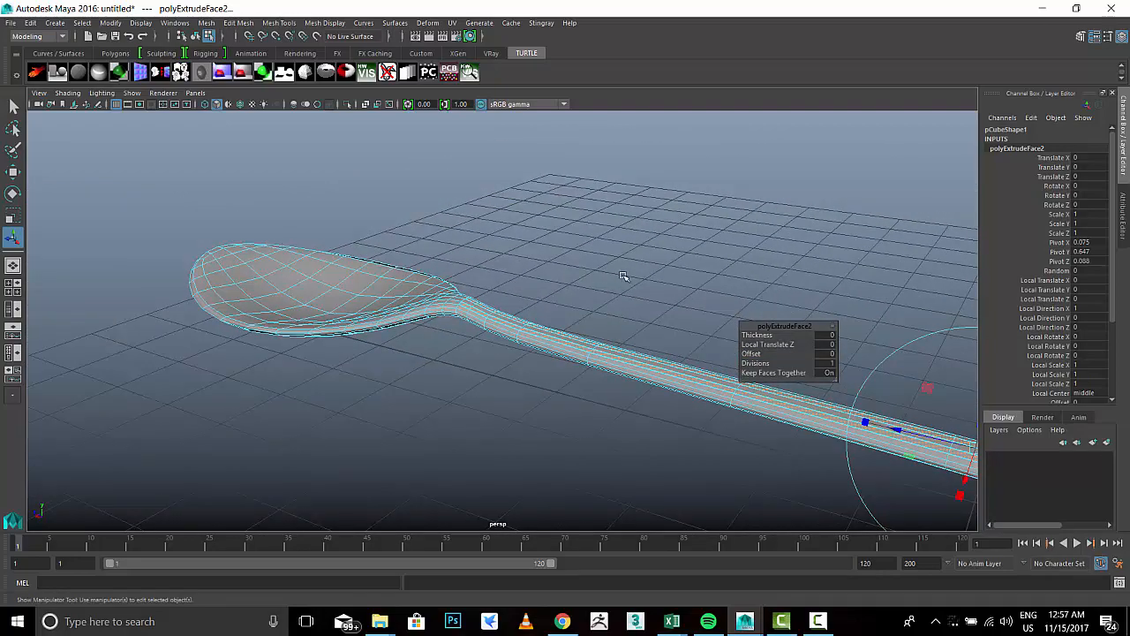
{"action": "middle_click_drag", "start_coordinate": [628, 278], "coordinate": [381, 248], "text": "alt"}
{"action": "scroll", "coordinate": [627, 331], "scroll_direction": "up", "scroll_amount": 7}
{"action": "left_click_drag", "start_coordinate": [627, 332], "coordinate": [483, 268], "text": "alt"}
{"action": "key", "text": "f"}
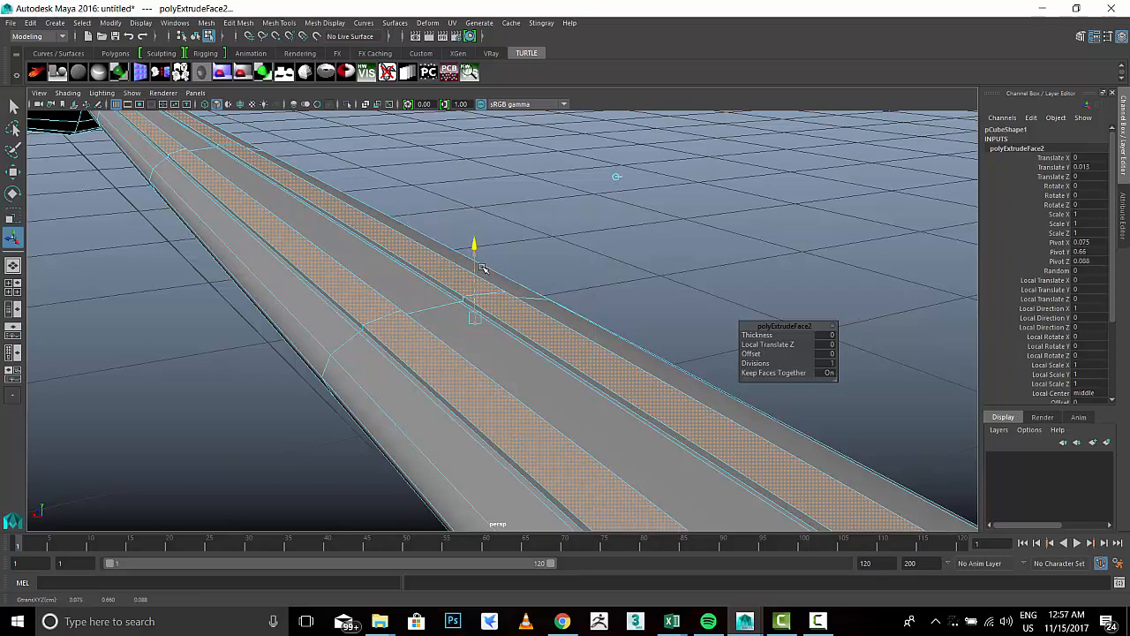
{"action": "key", "text": "q"}
- Select the row of faces between the two raised strips, from the middle of the handle down to its end
{"action": "right_click_drag", "start_coordinate": [507, 325], "coordinate": [358, 296], "text": "alt"}
{"action": "left_click_drag", "start_coordinate": [477, 283], "coordinate": [358, 320], "text": "alt"}
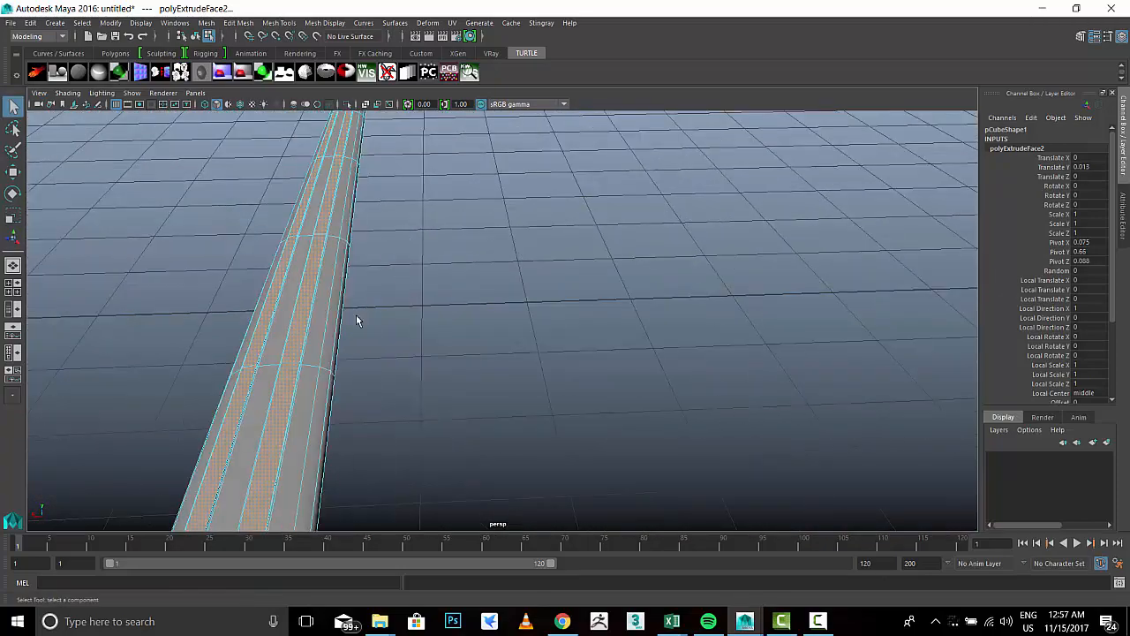
{"action": "left_click", "coordinate": [279, 342]}
{"action": "middle_click_drag", "start_coordinate": [299, 345], "coordinate": [353, 226], "text": "alt"}
{"action": "left_click", "coordinate": [323, 308], "text": "shift"}
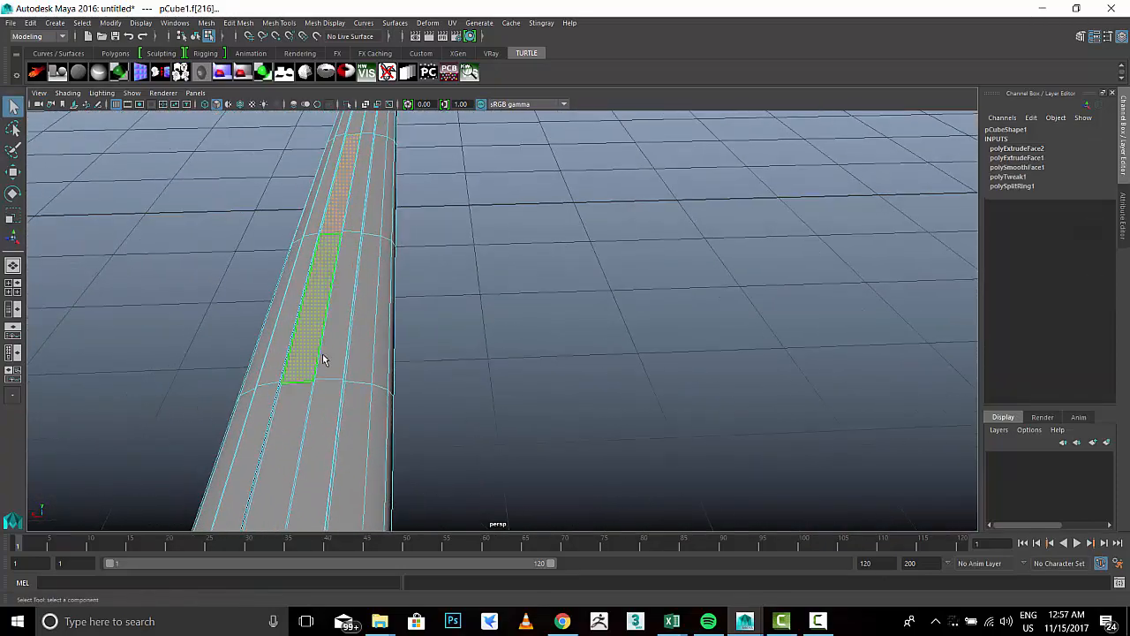
{"action": "middle_click_drag", "start_coordinate": [323, 359], "coordinate": [371, 212], "text": "alt"}
{"action": "left_click", "coordinate": [346, 303], "text": "shift"}
{"action": "left_click", "coordinate": [338, 384], "text": "shift"}
{"action": "left_click", "coordinate": [334, 468], "text": "shift"}
- Add the row of faces on the outer side of the second raised strip, starting from the handle's end
{"action": "left_click", "coordinate": [414, 448], "text": "shift"}
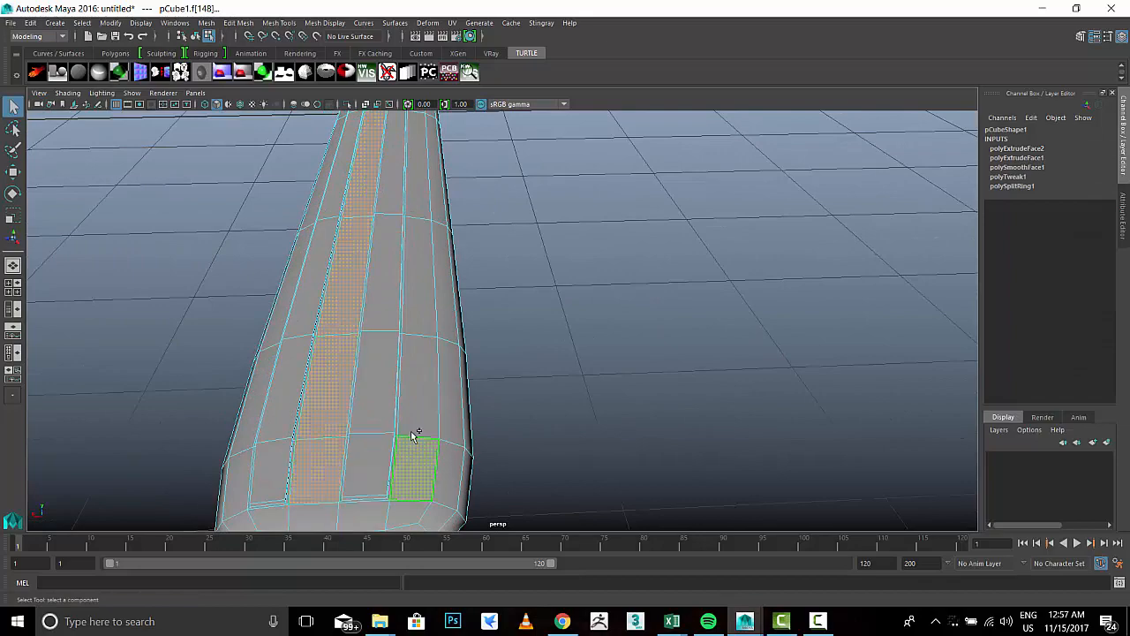
{"action": "left_click", "coordinate": [419, 389], "text": "shift"}
{"action": "left_click", "coordinate": [424, 301], "text": "shift"}
{"action": "left_click", "coordinate": [418, 201], "text": "shift"}
{"action": "middle_click_drag", "start_coordinate": [419, 196], "coordinate": [450, 450], "text": "alt"}
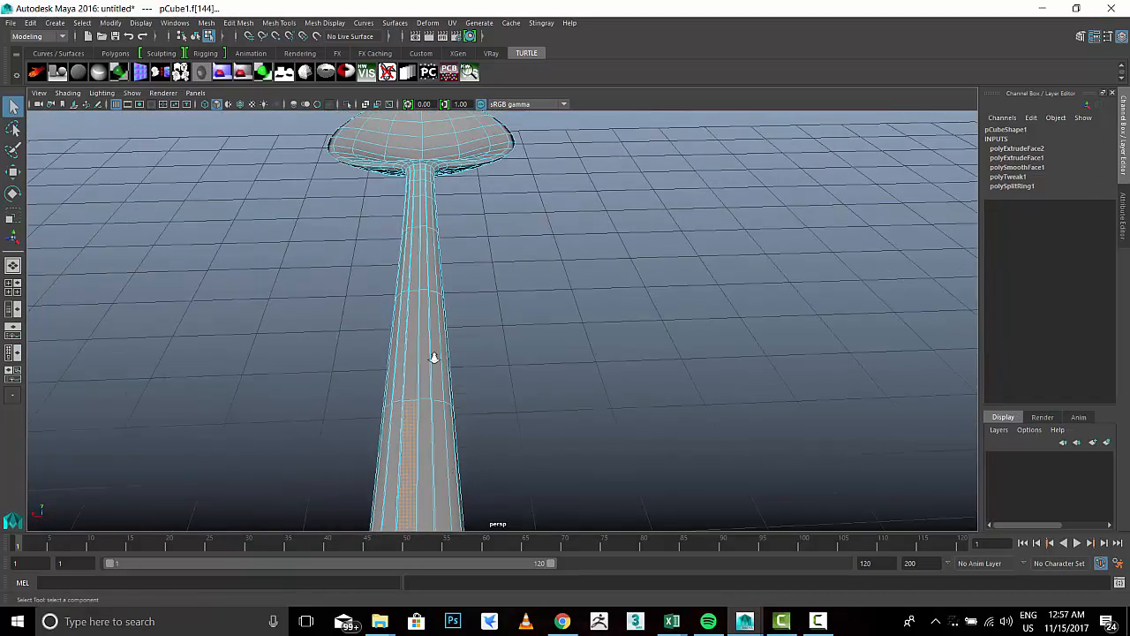
- Extend both selected face rows beside the raised strips along the handle up to the neck
{"action": "right_click_drag", "start_coordinate": [432, 356], "coordinate": [462, 344], "text": "alt"}
{"action": "middle_click_drag", "start_coordinate": [461, 345], "coordinate": [510, 287], "text": "alt"}
{"action": "left_click", "coordinate": [501, 326], "text": "shift"}
{"action": "left_click", "coordinate": [436, 243], "text": "shift"}
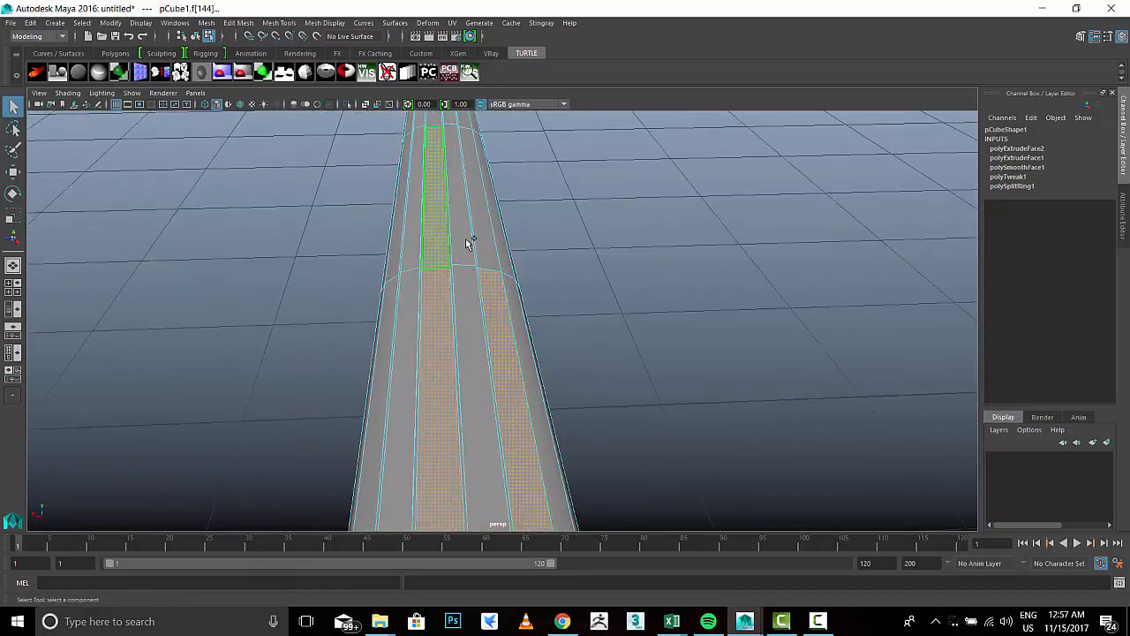
{"action": "left_click", "coordinate": [484, 231], "text": "shift"}
{"action": "middle_click_drag", "start_coordinate": [485, 231], "coordinate": [485, 422], "text": "alt"}
{"action": "right_click_drag", "start_coordinate": [468, 360], "coordinate": [497, 351], "text": "alt"}
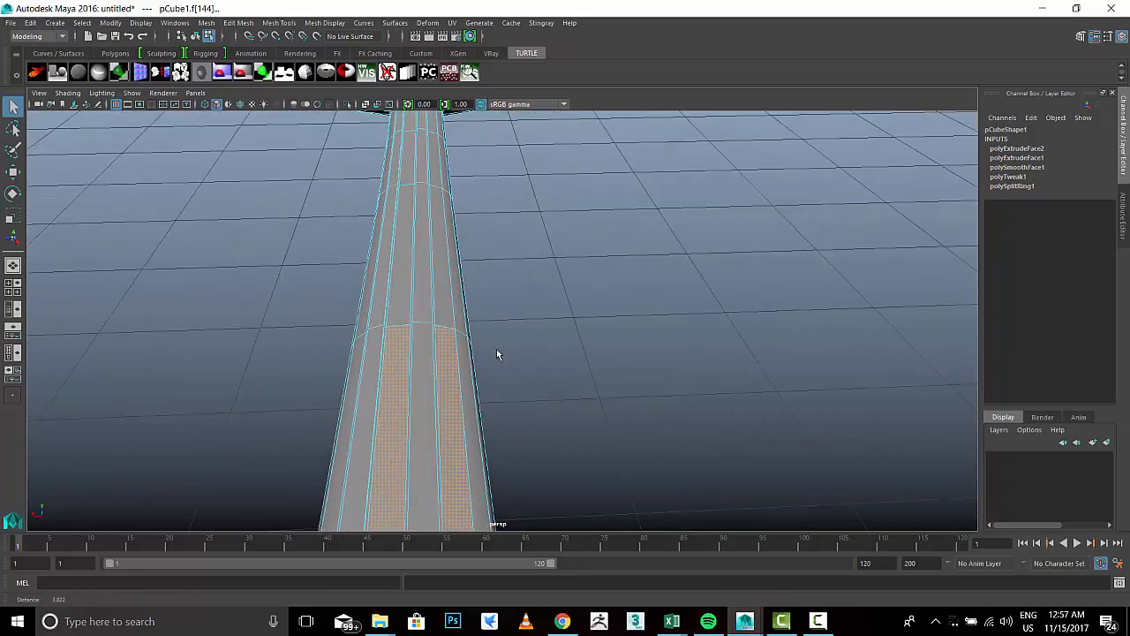
{"action": "left_click", "coordinate": [408, 290], "text": "shift"}
{"action": "left_click", "coordinate": [440, 297], "text": "shift"}
{"action": "middle_click_drag", "start_coordinate": [445, 300], "coordinate": [449, 424], "text": "alt"}
{"action": "right_click_drag", "start_coordinate": [424, 291], "coordinate": [554, 331], "text": "alt"}
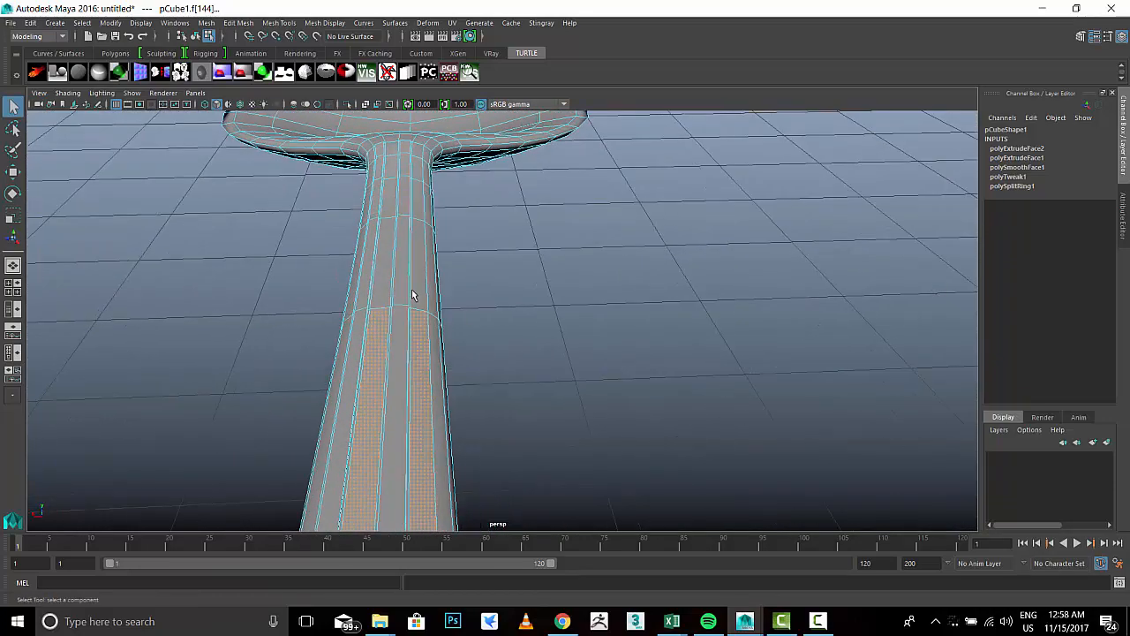
{"action": "left_click", "coordinate": [385, 277], "text": "shift"}
{"action": "left_click", "coordinate": [423, 276], "text": "shift"}
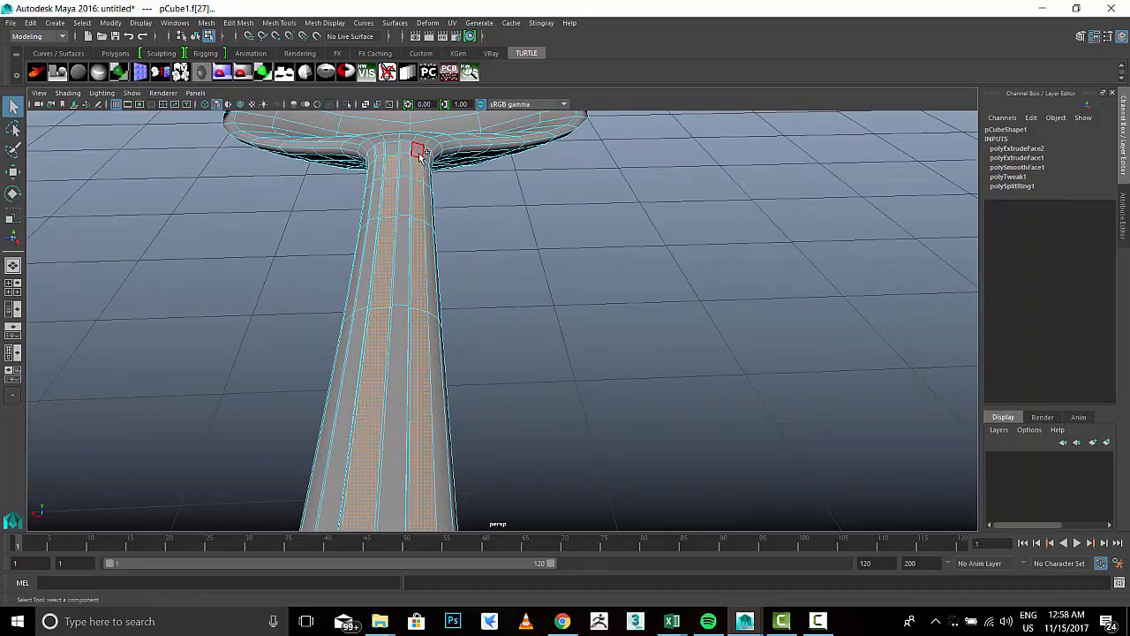
- Examine the selected face rows and the ends of the raised strips around the neck and along the handle
{"action": "right_click_drag", "start_coordinate": [549, 235], "coordinate": [269, 244], "text": "alt"}
{"action": "left_click_drag", "start_coordinate": [269, 243], "coordinate": [619, 270], "text": "alt"}
{"action": "right_click_drag", "start_coordinate": [300, 288], "coordinate": [424, 322], "text": "alt"}
{"action": "middle_click_drag", "start_coordinate": [441, 332], "coordinate": [613, 184], "text": "alt"}
{"action": "right_click_drag", "start_coordinate": [539, 327], "coordinate": [794, 354], "text": "alt"}
{"action": "middle_click_drag", "start_coordinate": [379, 314], "coordinate": [655, 332], "text": "alt"}
{"action": "left_click_drag", "start_coordinate": [595, 309], "coordinate": [563, 303], "text": "alt"}
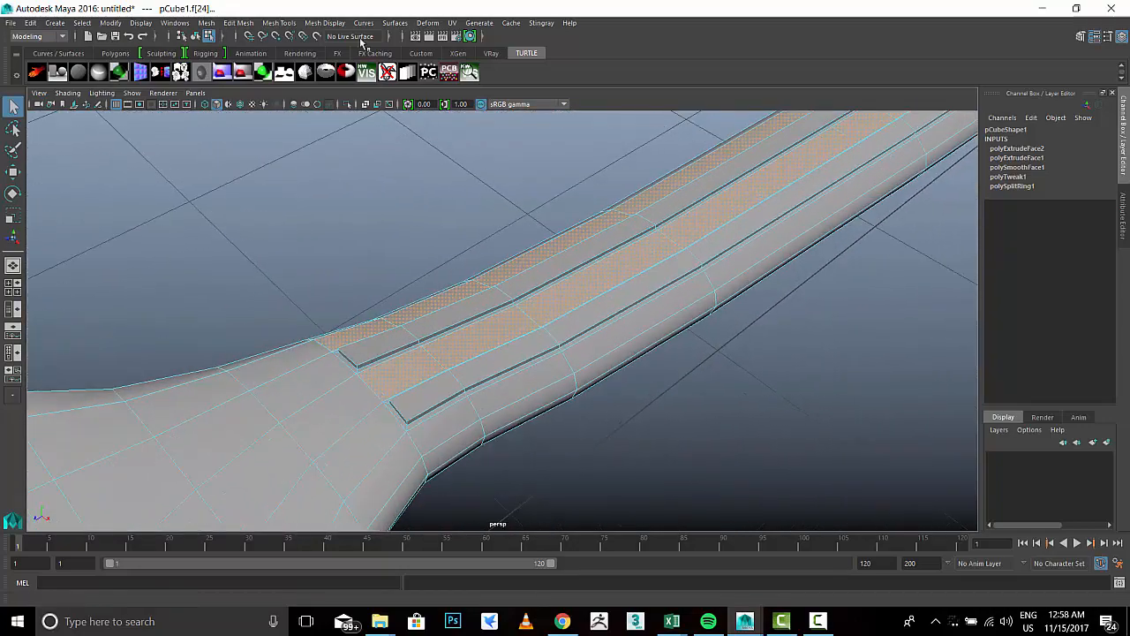
- Extrude the face rows selected beside the raised strips with an offset of 0.01
{"action": "left_click", "coordinate": [240, 23]}
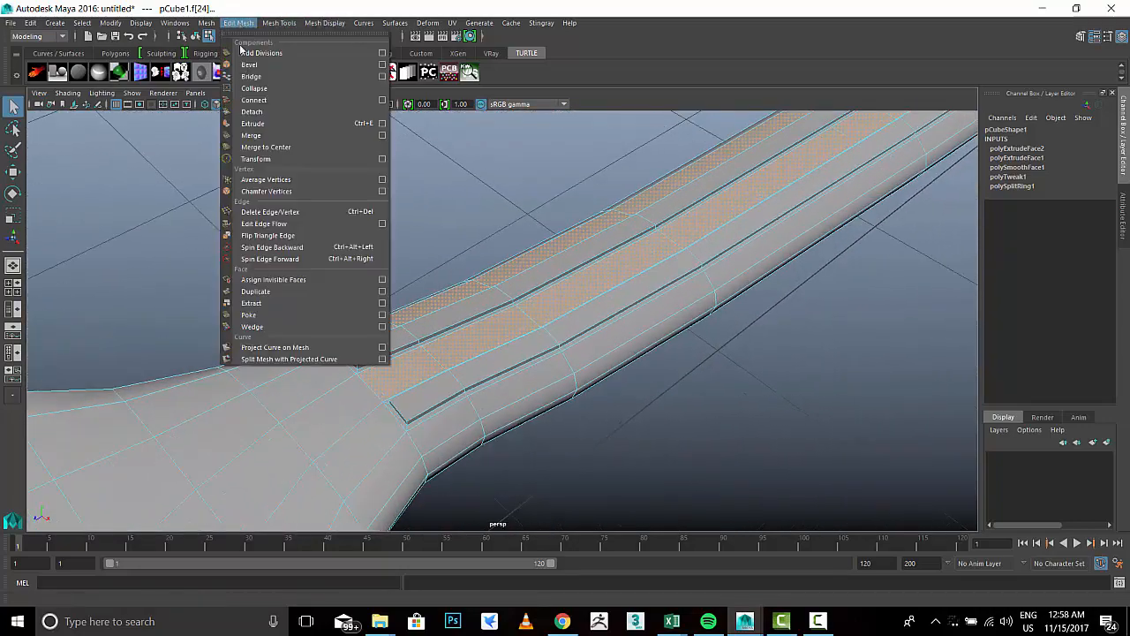
{"action": "left_click", "coordinate": [247, 121]}
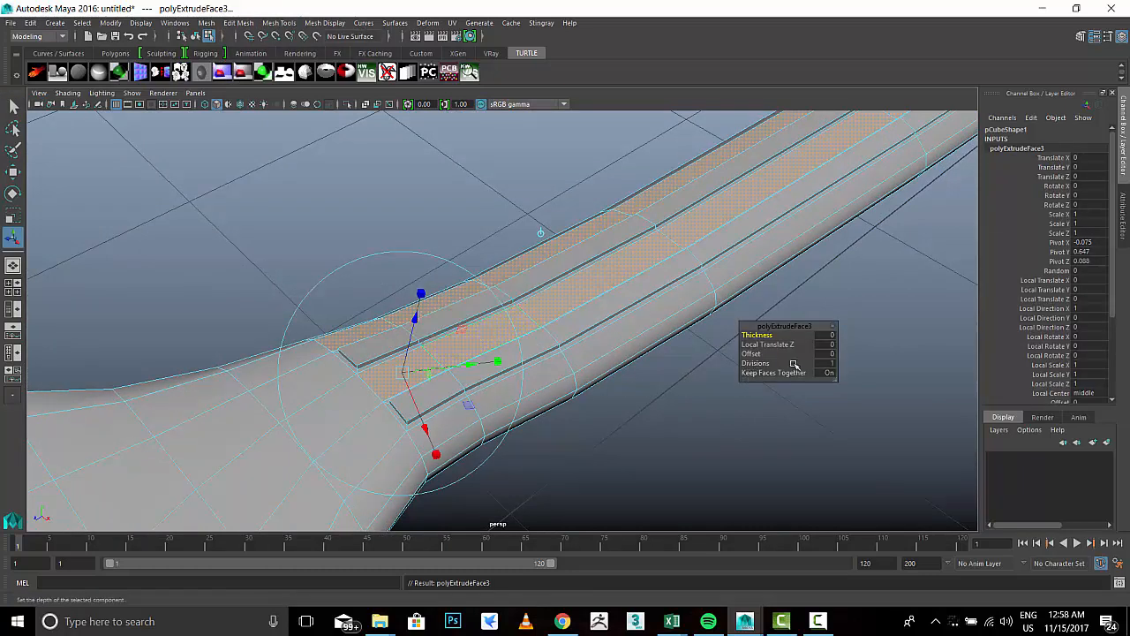
{"action": "left_click", "coordinate": [825, 353]}
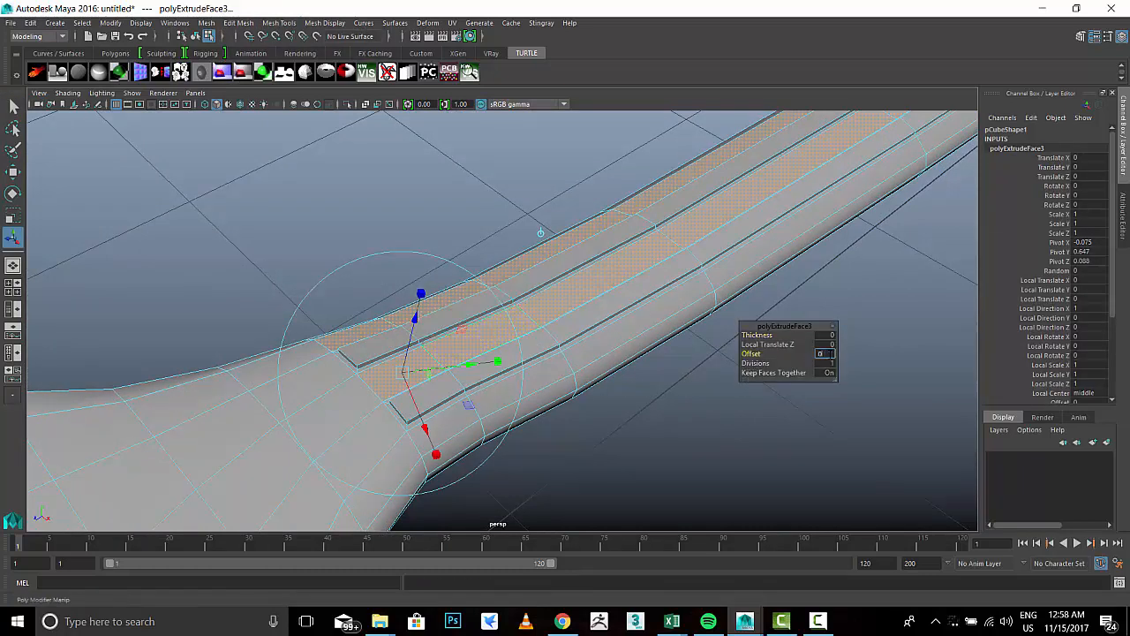
{"action": "type", "text": "0.01"}
{"action": "key", "text": "Return"}
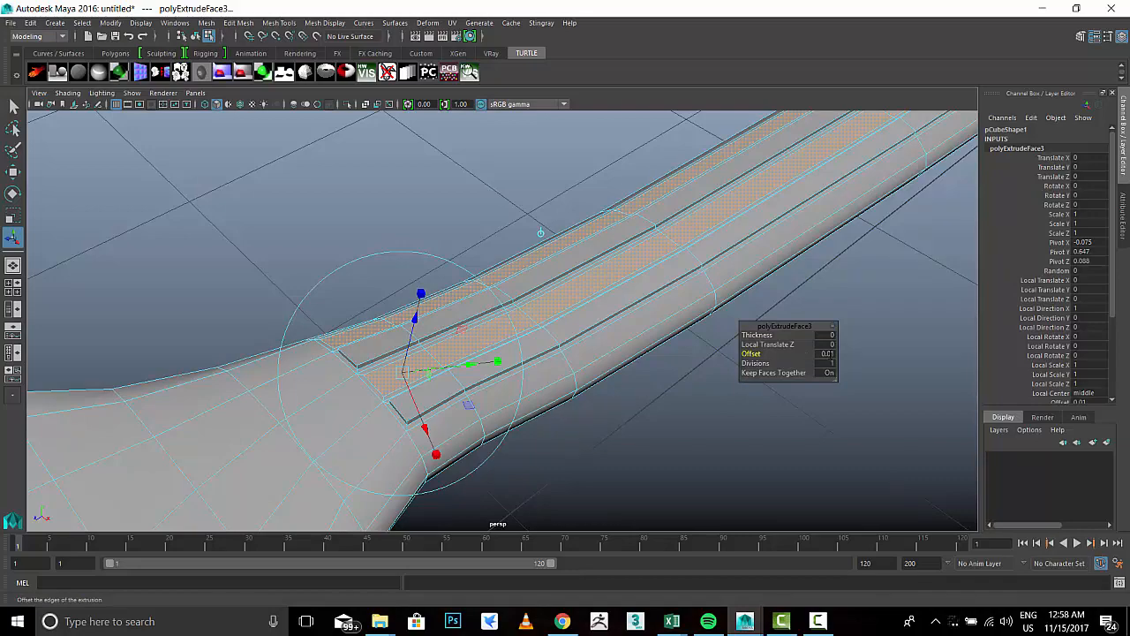
{"action": "scroll", "coordinate": [577, 313], "scroll_direction": "down", "scroll_amount": 4}
{"action": "key", "text": "q"}
- Extrude the inset face rows along the handle again and raise them 0.011 in world Y
{"action": "left_click_drag", "start_coordinate": [487, 344], "coordinate": [480, 255], "text": "alt"}
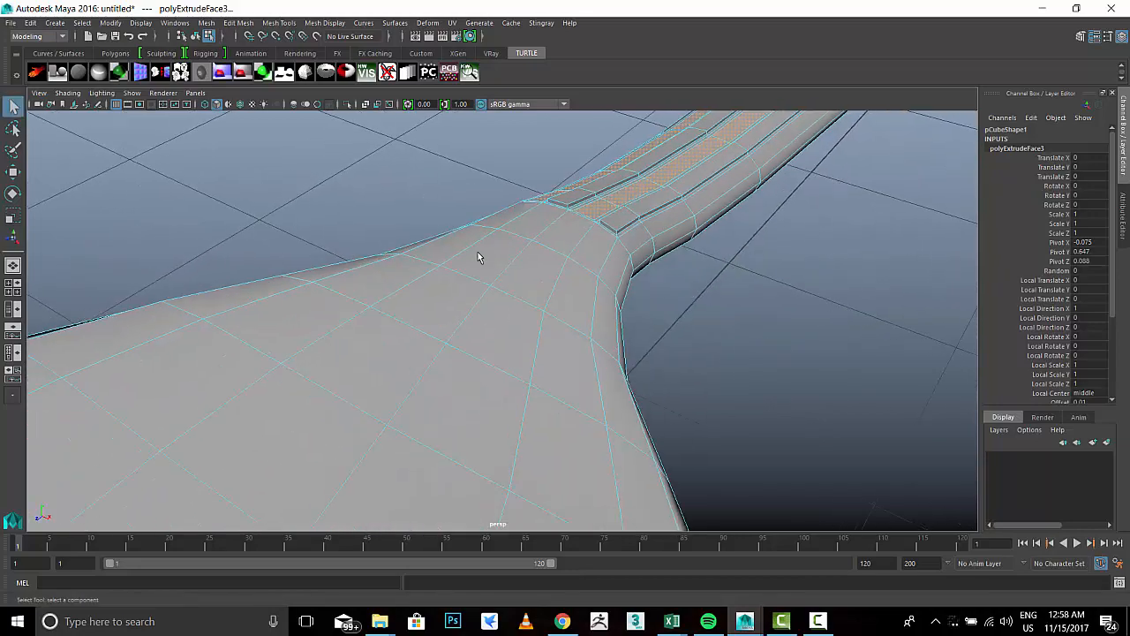
{"action": "scroll", "coordinate": [479, 255], "scroll_direction": "up", "scroll_amount": 5}
{"action": "middle_click_drag", "start_coordinate": [535, 265], "coordinate": [610, 270], "text": "alt"}
{"action": "scroll", "coordinate": [609, 269], "scroll_direction": "down", "scroll_amount": 4}
{"action": "key", "text": "ctrl+e"}
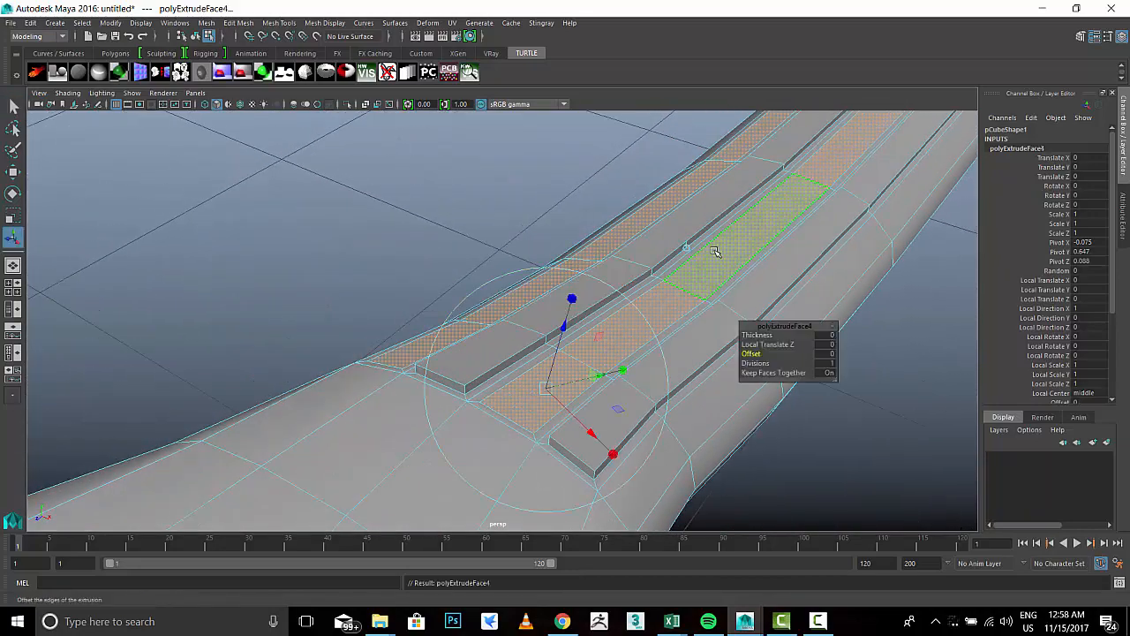
{"action": "left_click_drag", "start_coordinate": [676, 254], "coordinate": [536, 245], "text": "alt"}
{"action": "middle_click_drag", "start_coordinate": [536, 245], "coordinate": [538, 293], "text": "alt"}
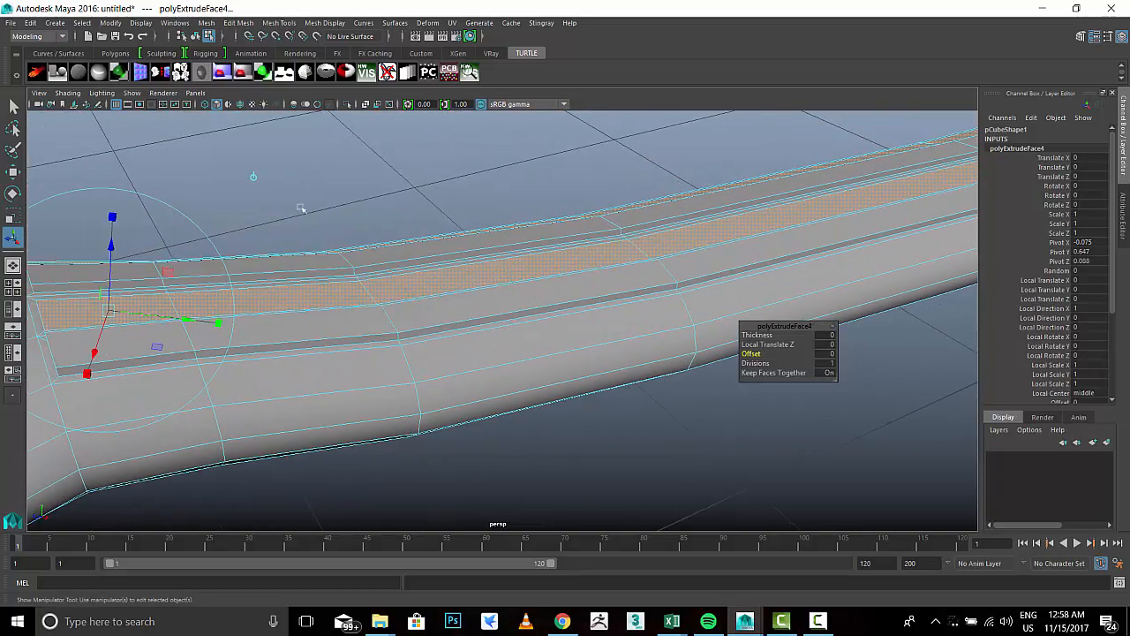
{"action": "left_click", "coordinate": [255, 177]}
{"action": "scroll", "coordinate": [290, 199], "scroll_direction": "down", "scroll_amount": 5}
{"action": "middle_click_drag", "start_coordinate": [693, 201], "coordinate": [270, 257], "text": "alt"}
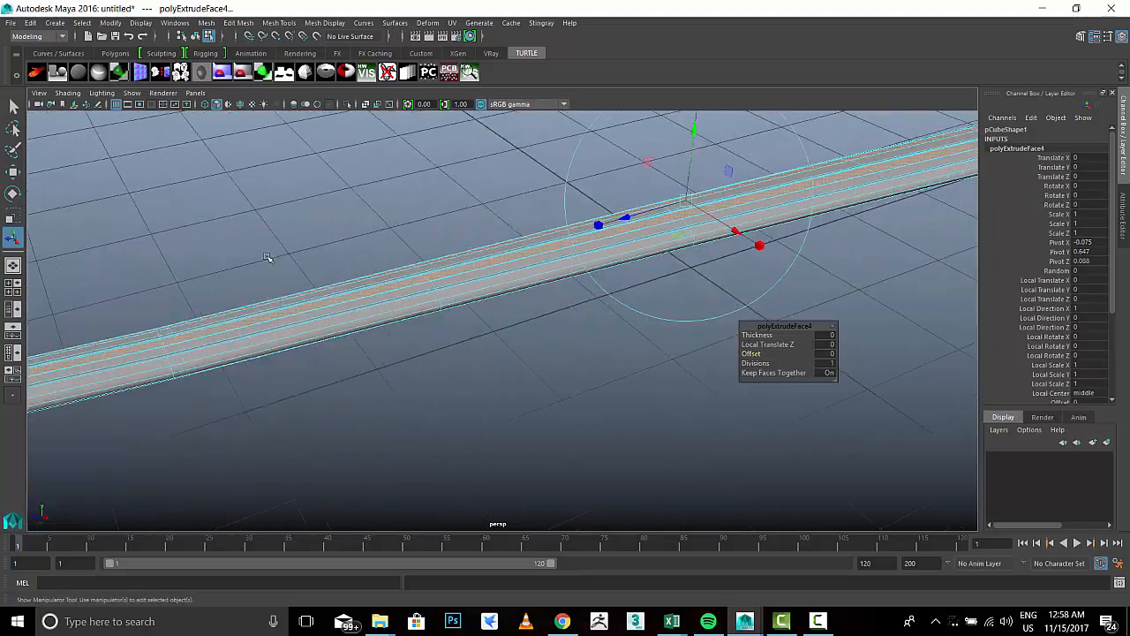
{"action": "key", "text": "f"}
{"action": "mouse_move", "coordinate": [598, 264]}
{"action": "left_mouse_down", "text": "alt"}
{"action": "mouse_move", "coordinate": [711, 335]}
{"action": "mouse_move", "coordinate": [601, 316]}
{"action": "mouse_move", "coordinate": [610, 291]}
{"action": "mouse_move", "coordinate": [572, 258]}
{"action": "mouse_move", "coordinate": [574, 287]}
{"action": "mouse_move", "coordinate": [584, 276]}
{"action": "left_mouse_up", "text": "alt"}
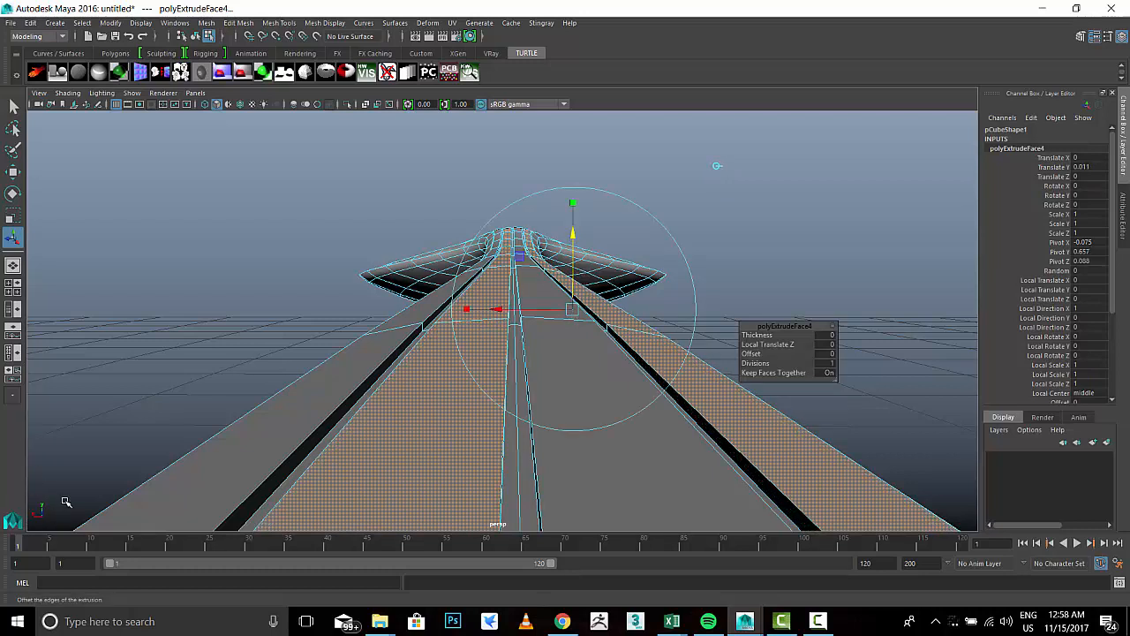
- Leave the extrusion, return to object selection mode and deselect the spoon
{"action": "left_click_drag", "start_coordinate": [667, 289], "coordinate": [331, 295], "text": "alt"}
{"action": "key", "text": "q"}
{"action": "scroll", "coordinate": [315, 298], "scroll_direction": "down", "scroll_amount": 5}
{"action": "right_click_drag", "start_coordinate": [316, 298], "coordinate": [386, 224]}
{"action": "left_click", "coordinate": [242, 236]}
{"action": "left_click", "coordinate": [208, 259]}
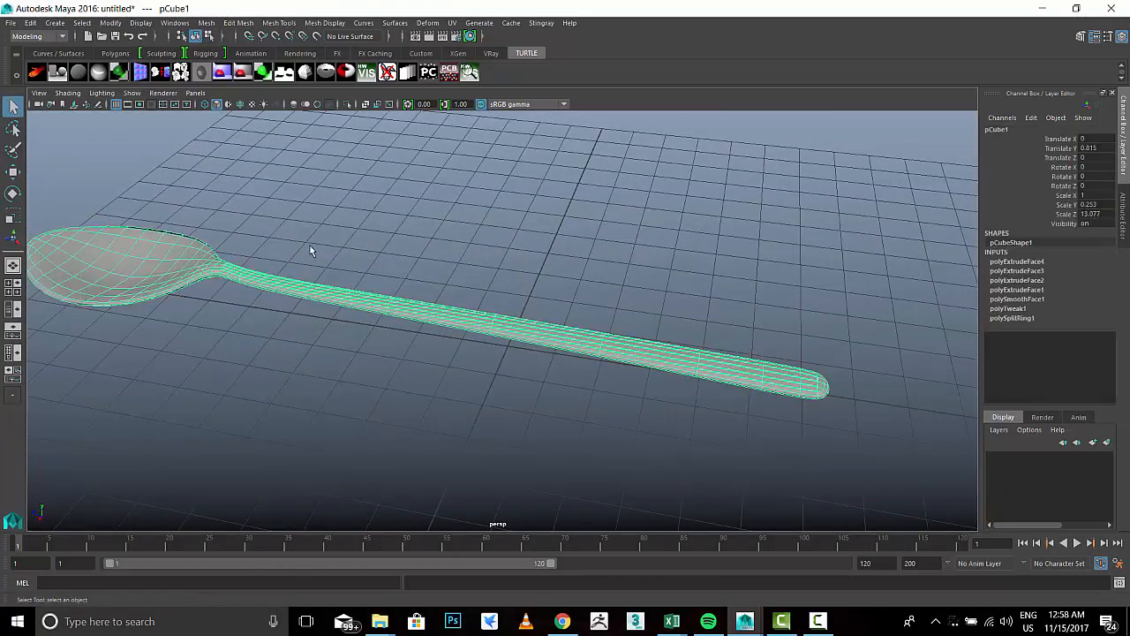
{"action": "left_click", "coordinate": [750, 238]}
{"action": "left_click_drag", "start_coordinate": [750, 238], "coordinate": [622, 250], "text": "alt"}
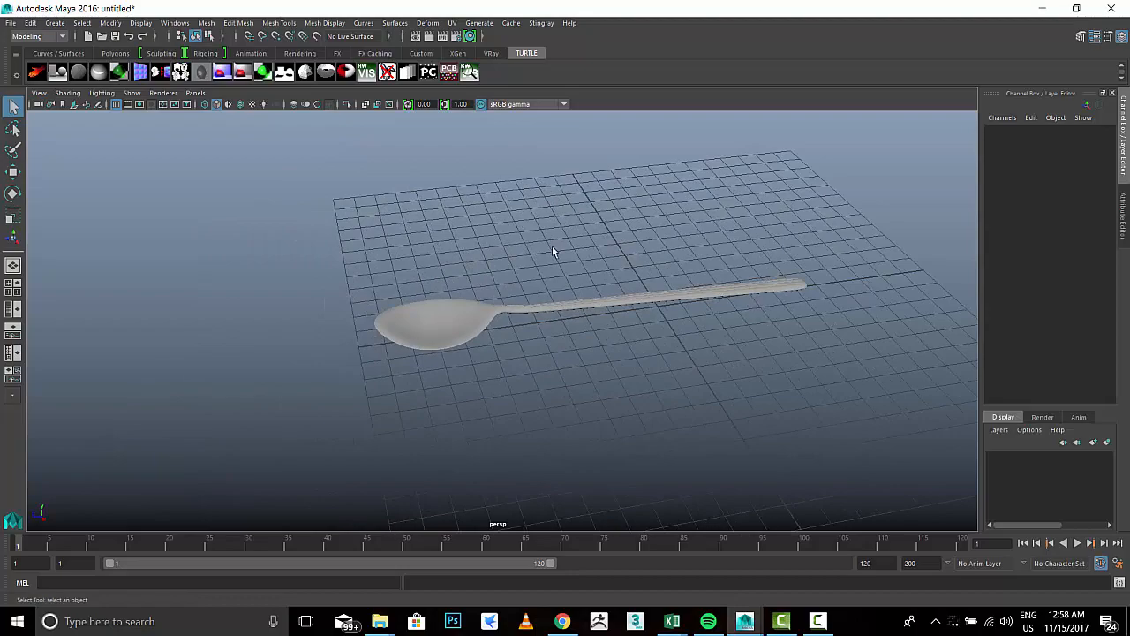
- Select the whole spoon and preview it with mesh smoothing
{"action": "left_click_drag", "start_coordinate": [553, 252], "coordinate": [532, 324], "text": "alt"}
{"action": "left_click", "coordinate": [533, 323]}
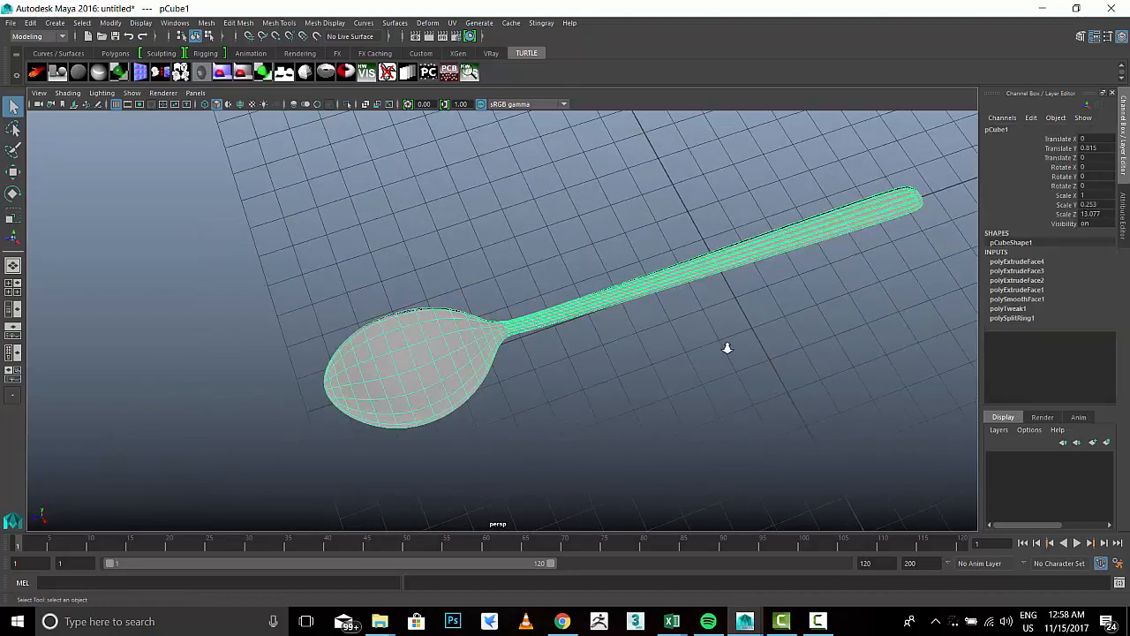
{"action": "left_click_drag", "start_coordinate": [727, 348], "coordinate": [623, 339], "text": "alt"}
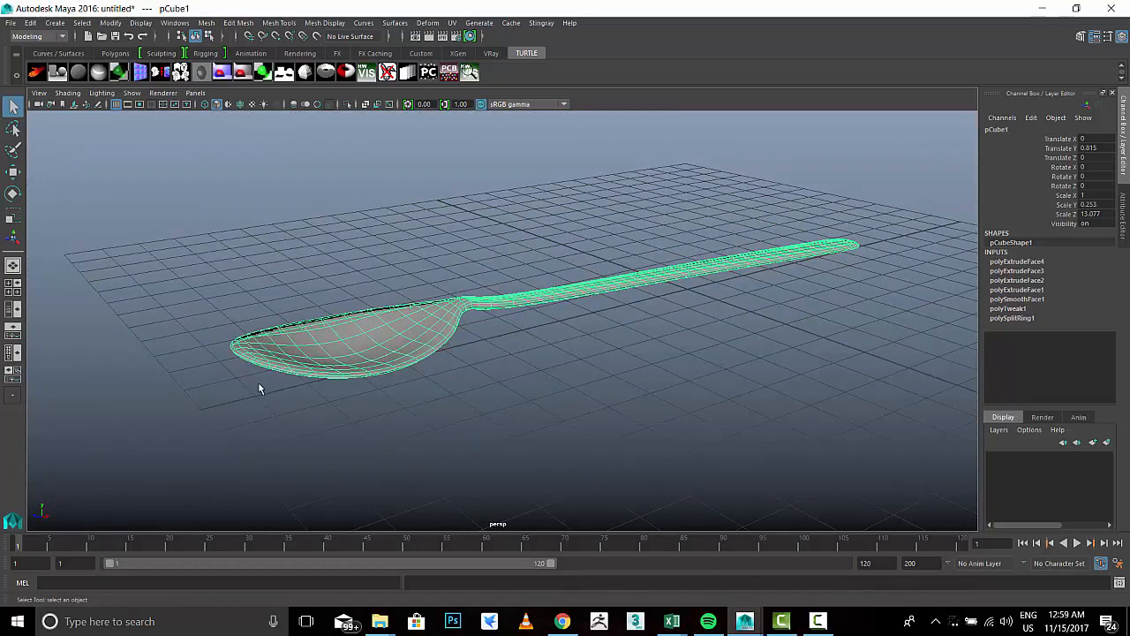
{"action": "mouse_move", "coordinate": [555, 325]}
{"action": "left_mouse_down", "text": "alt"}
{"action": "mouse_move", "coordinate": [513, 356]}
{"action": "mouse_move", "coordinate": [316, 336]}
{"action": "mouse_move", "coordinate": [567, 329]}
{"action": "left_mouse_up", "text": "alt"}
{"action": "left_click_drag", "start_coordinate": [471, 332], "coordinate": [416, 309], "text": "alt"}
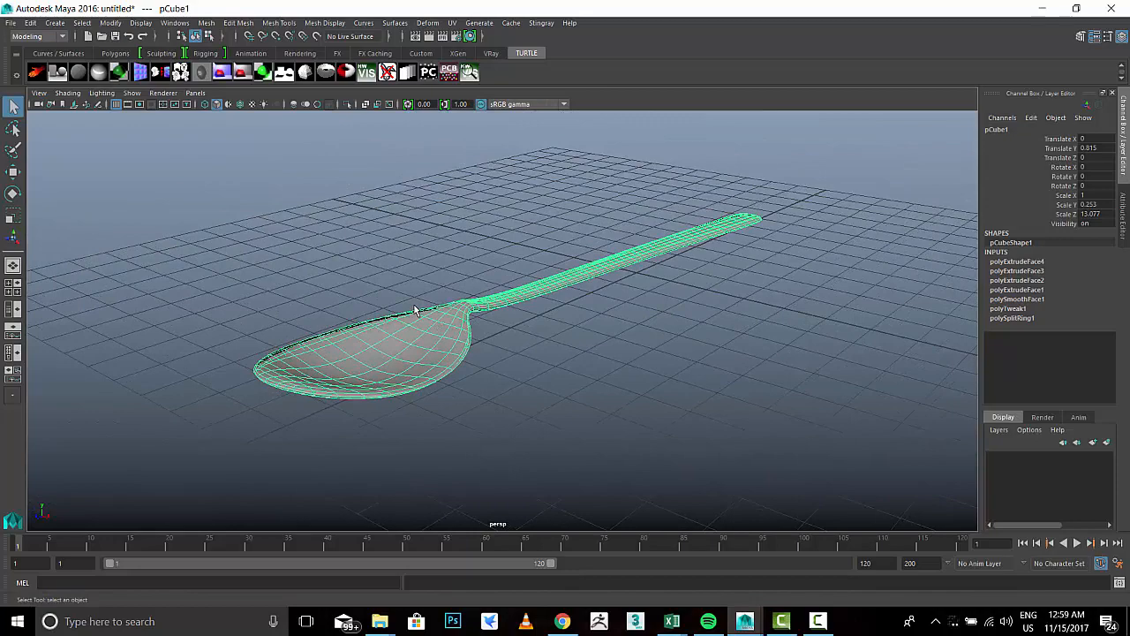
{"action": "right_click_drag", "start_coordinate": [416, 309], "coordinate": [540, 347], "text": "alt"}
{"action": "middle_click_drag", "start_coordinate": [523, 333], "coordinate": [524, 333], "text": "alt"}
{"action": "key", "text": "3"}
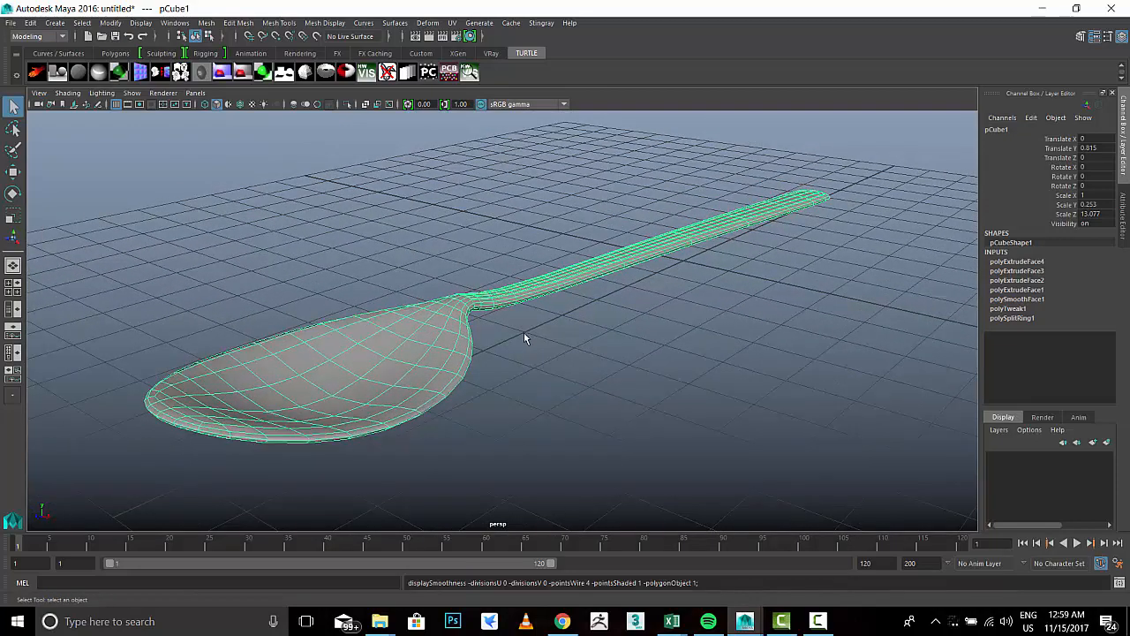
{"action": "right_click_drag", "start_coordinate": [523, 369], "coordinate": [464, 321], "text": "alt"}
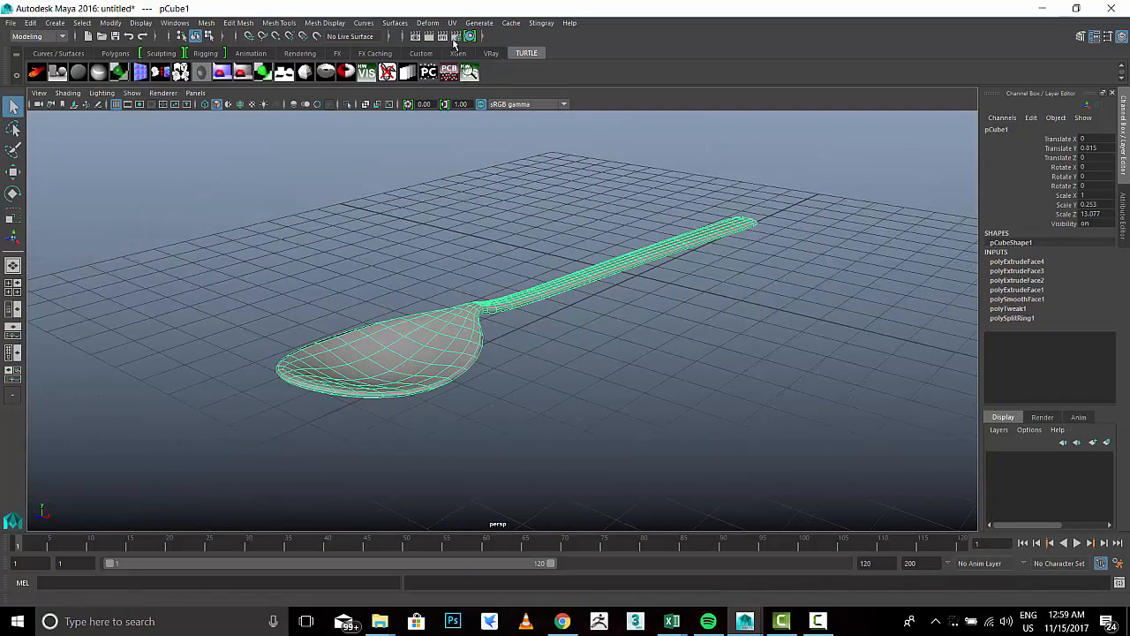
- Set the scene's renderer to V-Ray in the render settings
{"action": "left_click", "coordinate": [455, 37]}
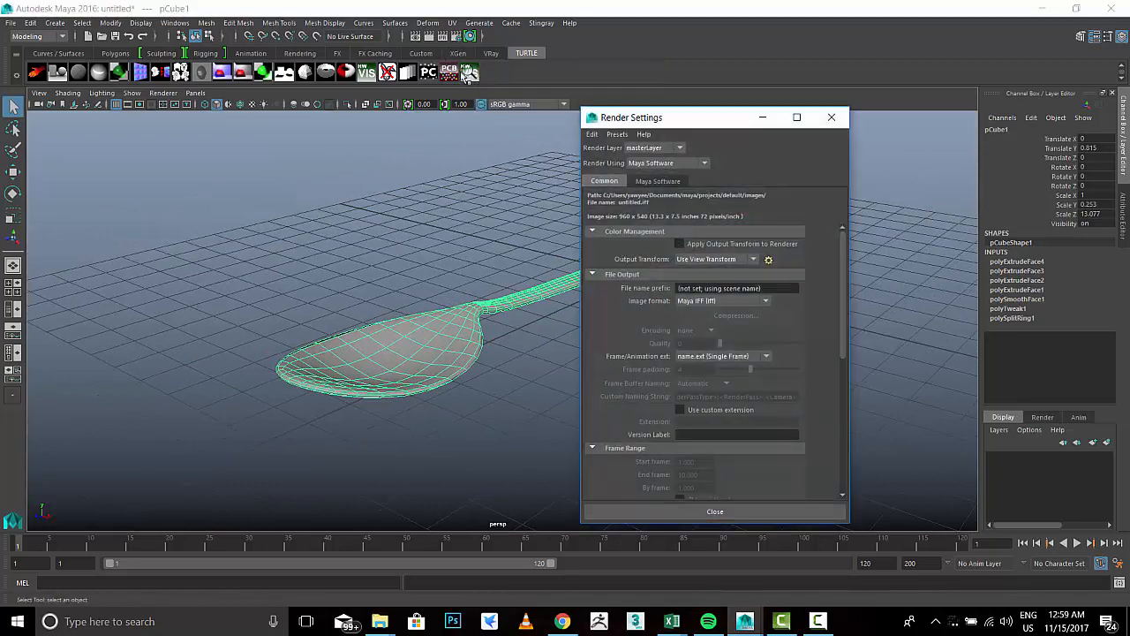
{"action": "left_click_drag", "start_coordinate": [664, 123], "coordinate": [656, 116]}
{"action": "left_click", "coordinate": [658, 156]}
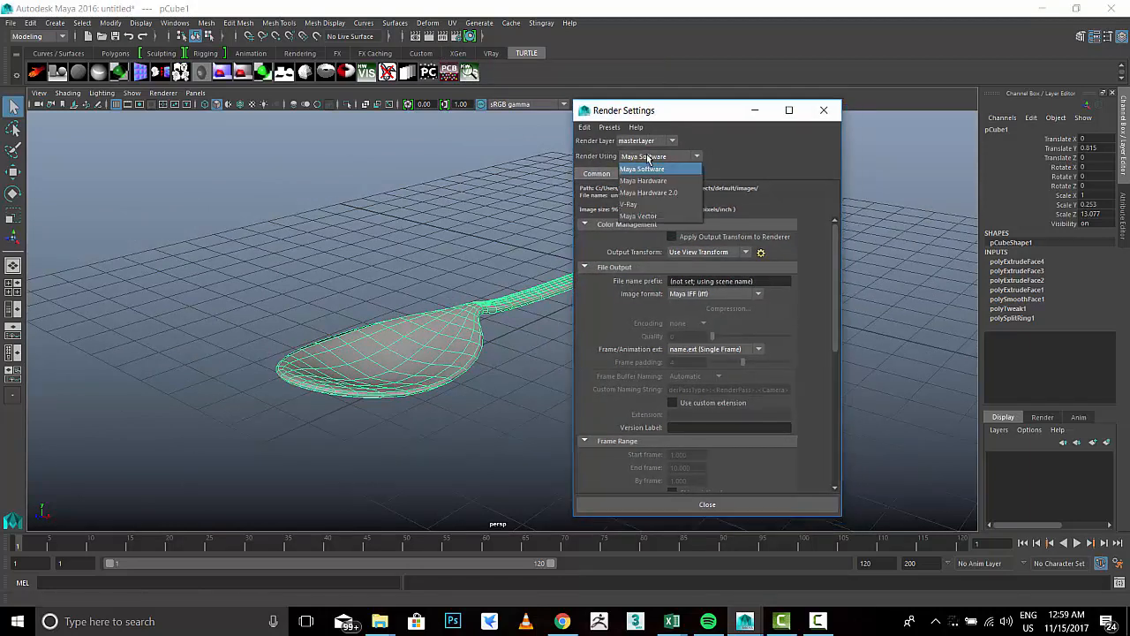
{"action": "left_click", "coordinate": [648, 206]}
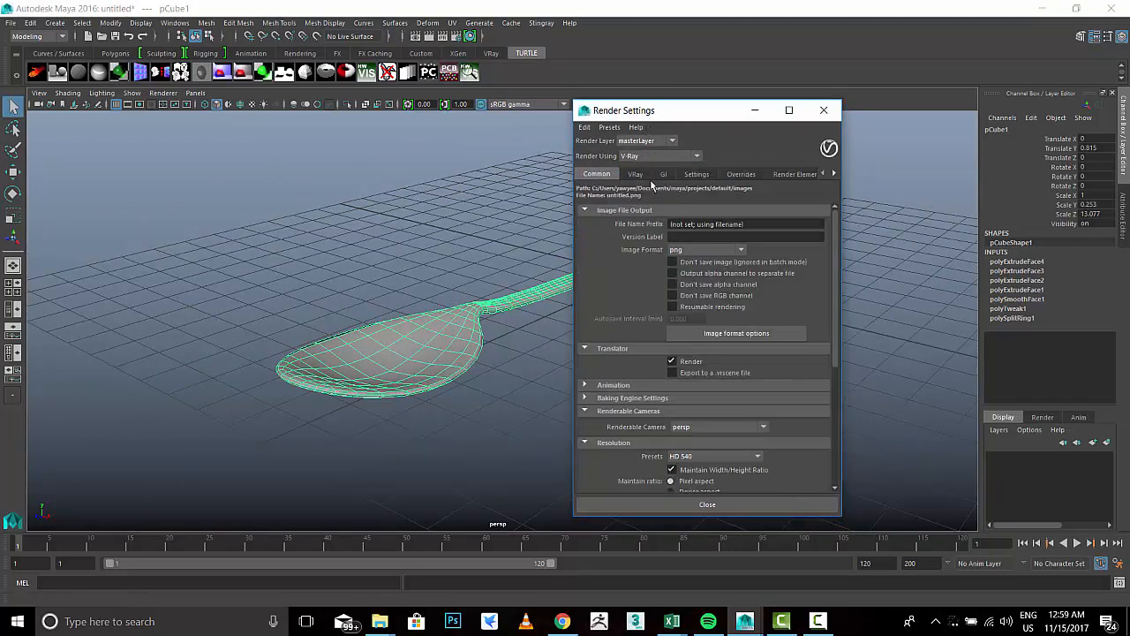
- Change the V-Ray image sampler type to Bucket
{"action": "left_click", "coordinate": [634, 175]}
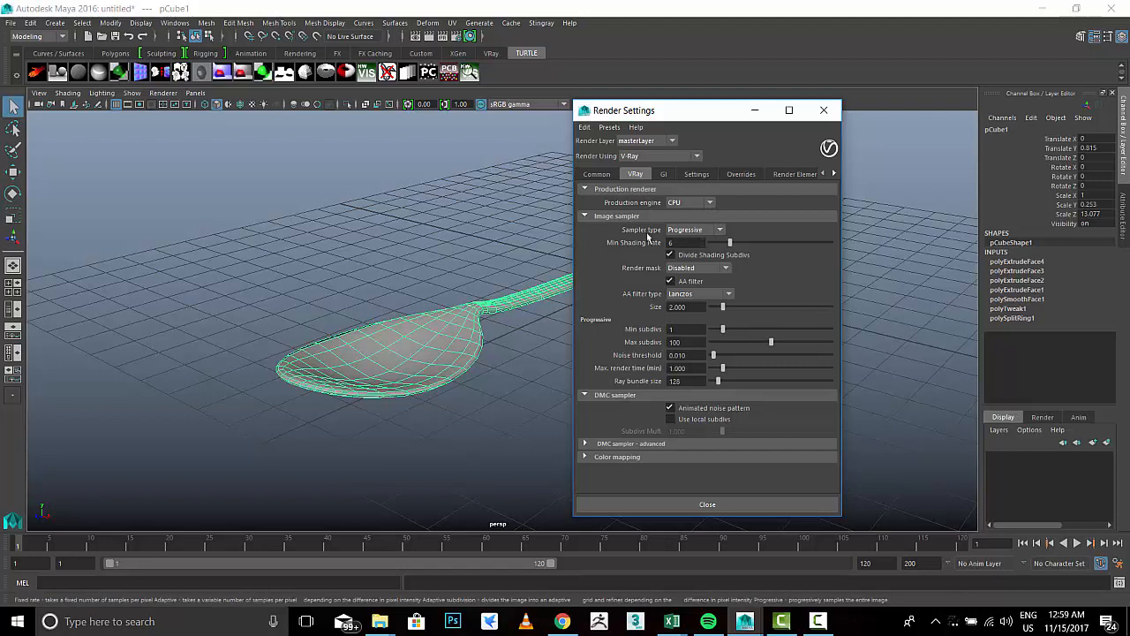
{"action": "left_click", "coordinate": [705, 230]}
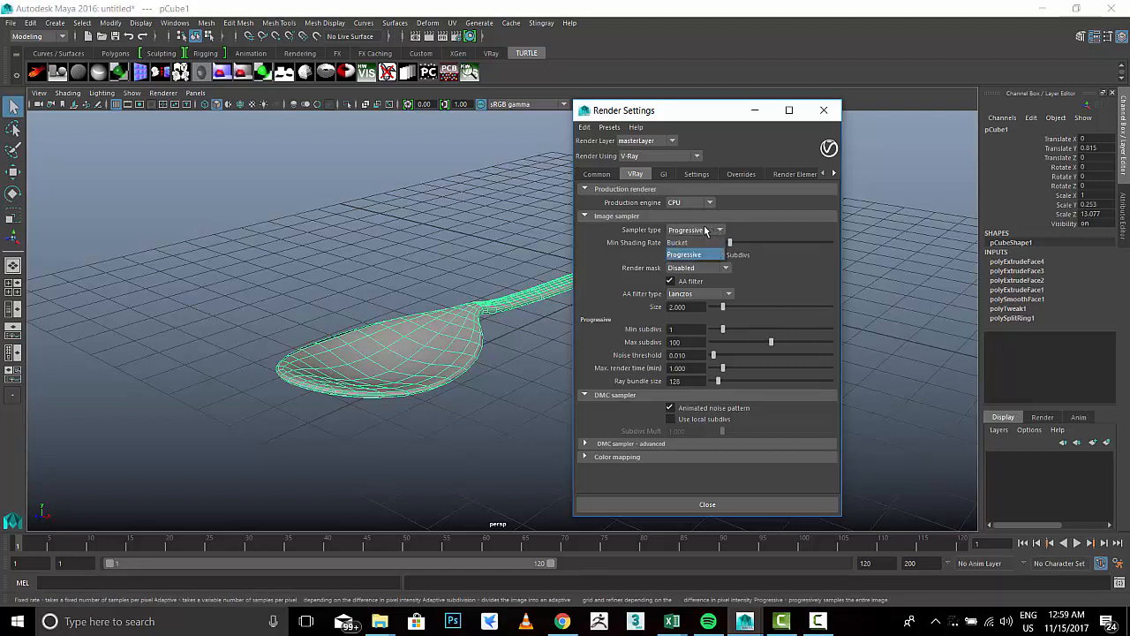
{"action": "left_click", "coordinate": [692, 243]}
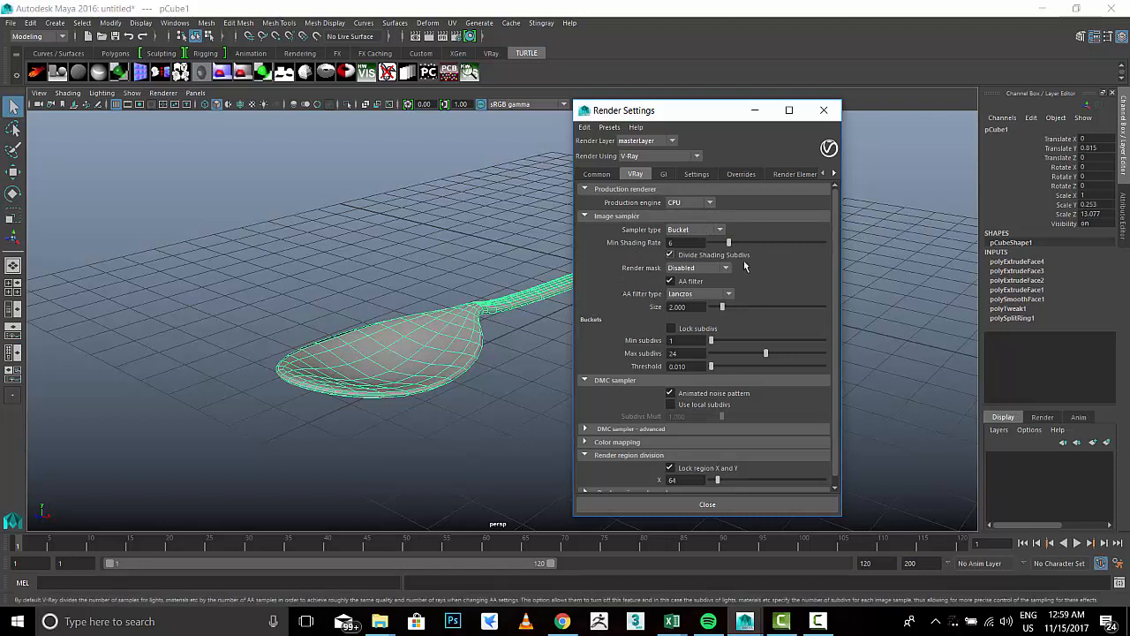
- Enable global illumination and use Irradiance map as the primary bounces engine
{"action": "left_click", "coordinate": [665, 174]}
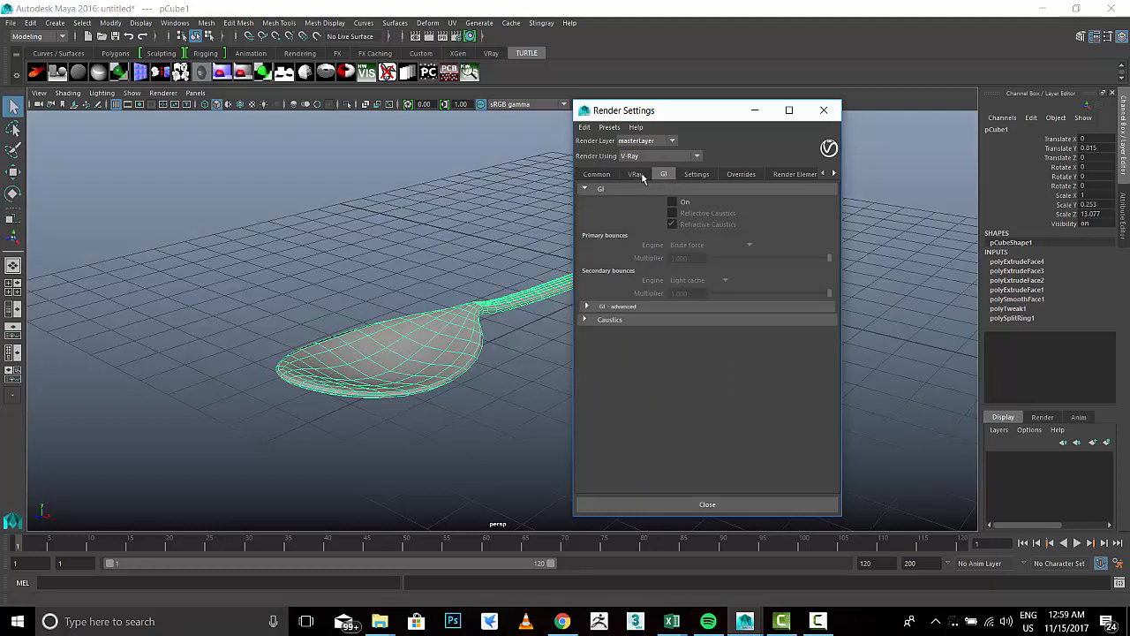
{"action": "left_click", "coordinate": [673, 202]}
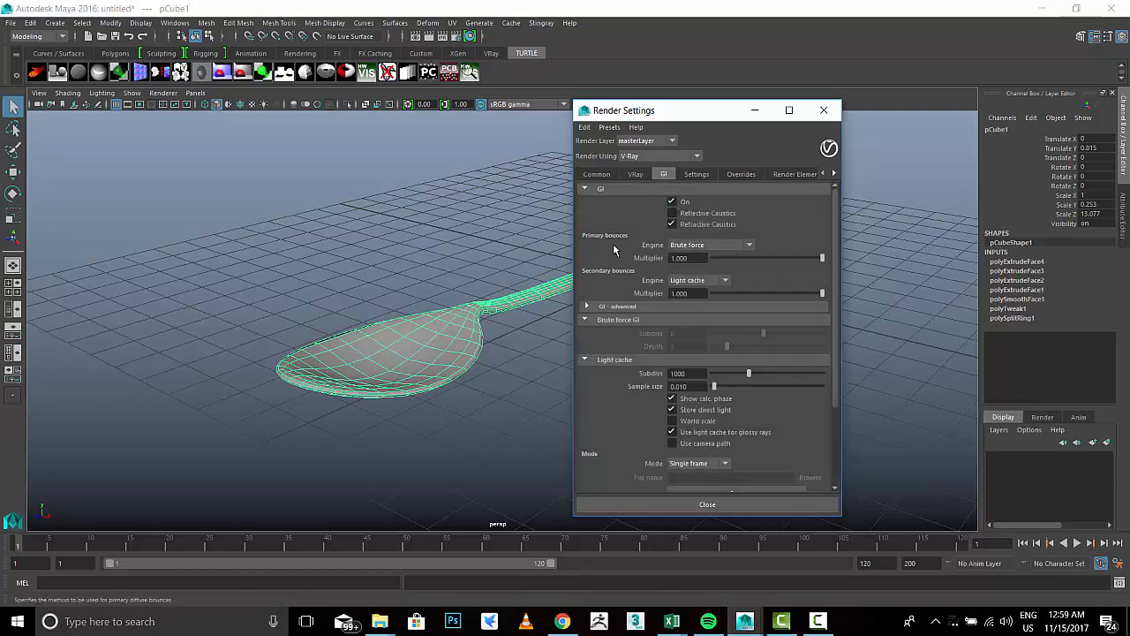
{"action": "left_click", "coordinate": [722, 249]}
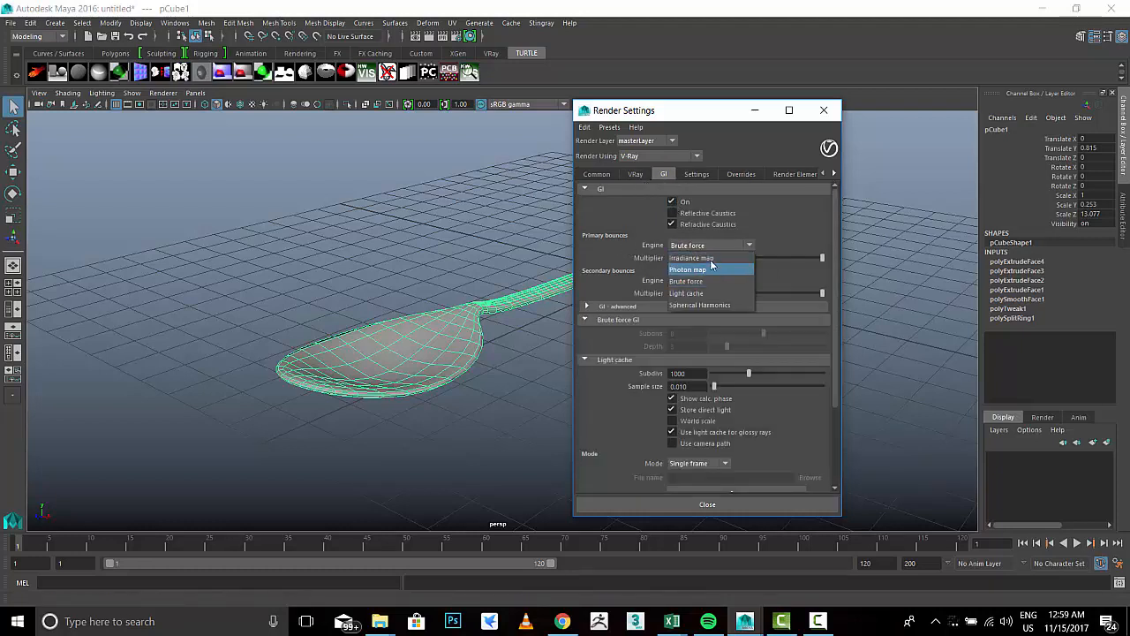
{"action": "left_click", "coordinate": [714, 262]}
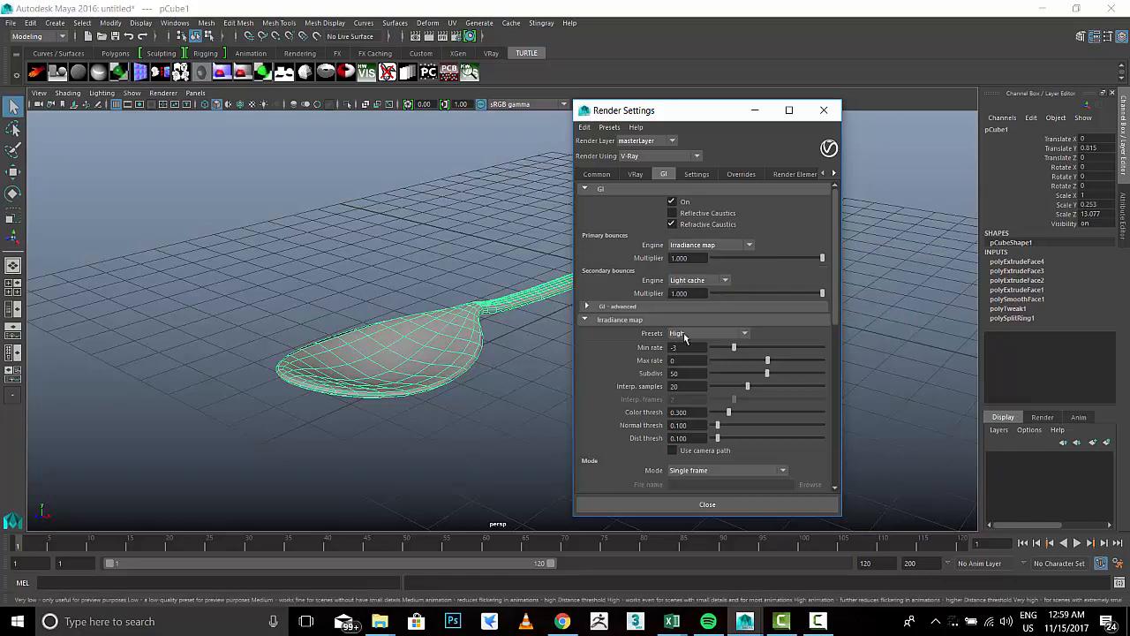
- Apply the Low preset to the irradiance map with 20 subdivs, and close the render settings
{"action": "scroll", "coordinate": [757, 334], "scroll_direction": "down", "scroll_amount": 2}
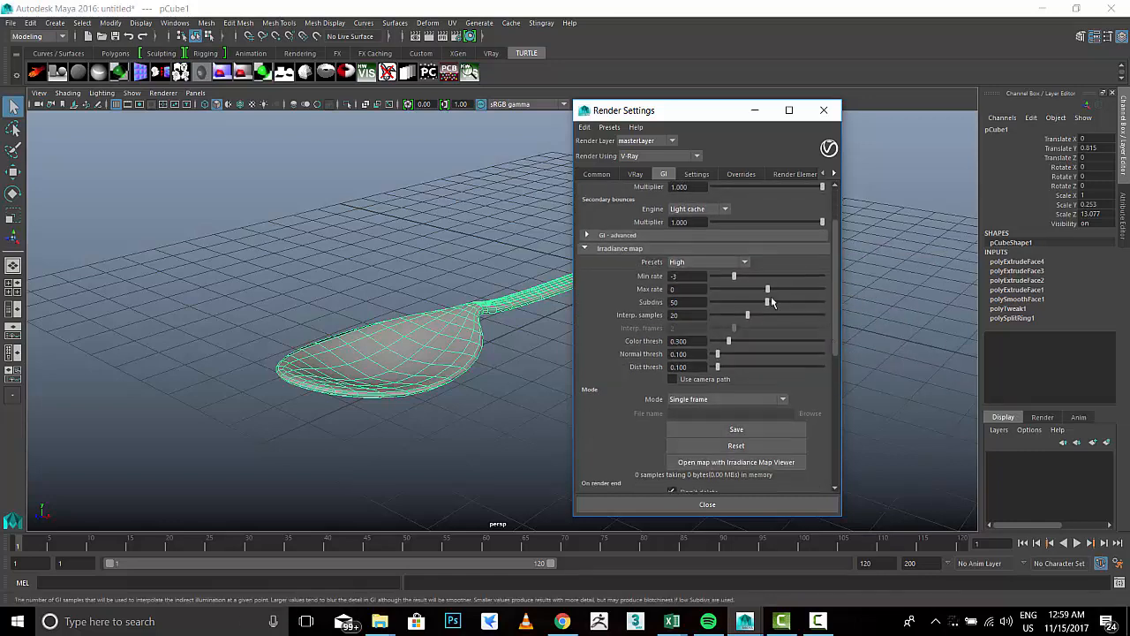
{"action": "left_click", "coordinate": [708, 261]}
{"action": "left_click", "coordinate": [700, 297]}
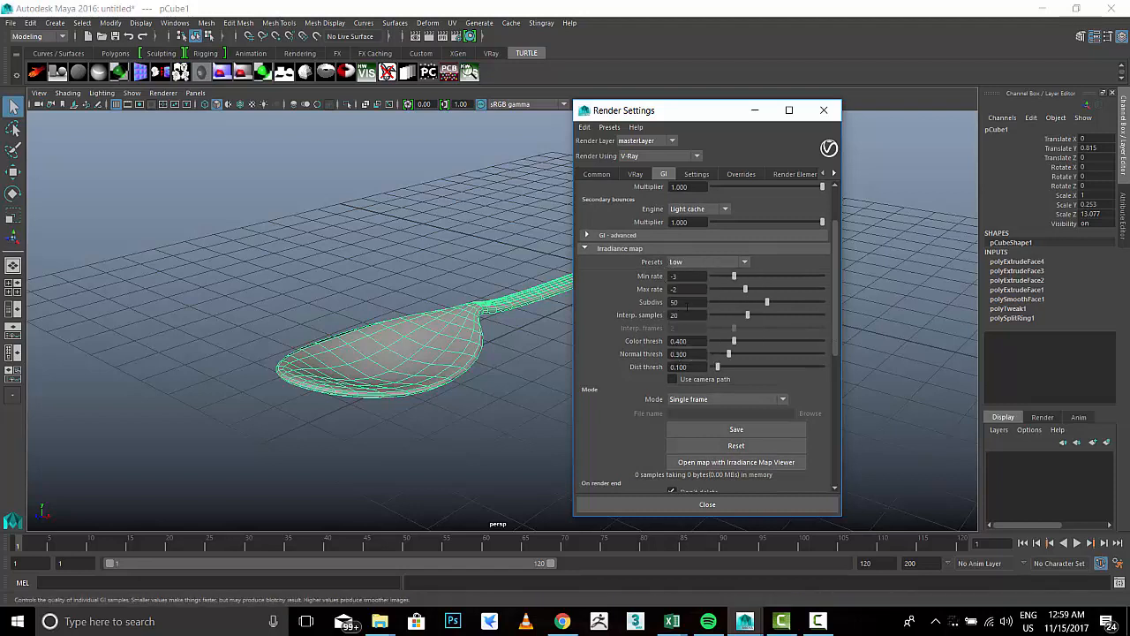
{"action": "type", "text": "20"}
{"action": "key", "text": "Return"}
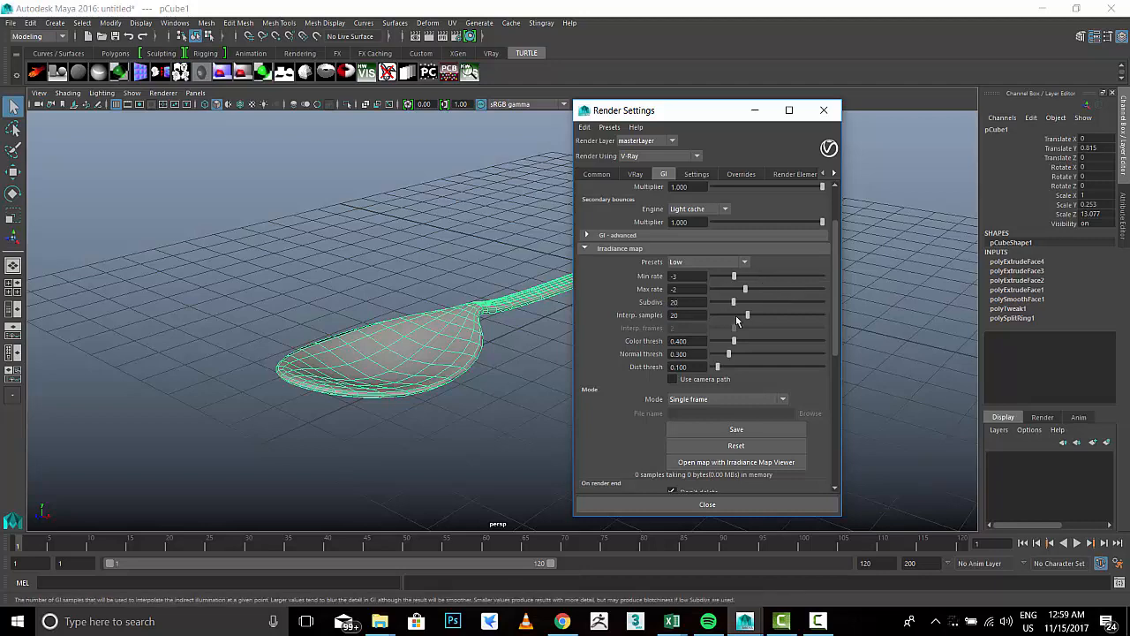
{"action": "scroll", "coordinate": [836, 353], "scroll_direction": "down", "scroll_amount": 7}
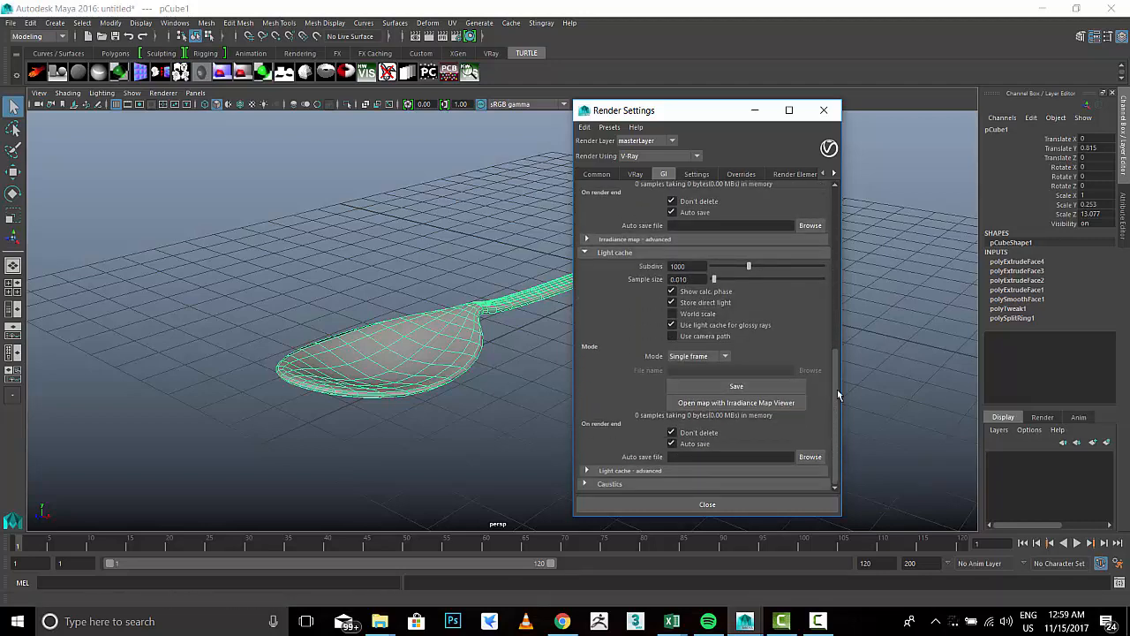
{"action": "left_click_drag", "start_coordinate": [838, 394], "coordinate": [834, 212]}
{"action": "left_click", "coordinate": [825, 113]}
- Assign a new VRay Mtl material to the spoon
{"action": "scroll", "coordinate": [611, 299], "scroll_direction": "down", "scroll_amount": 1}
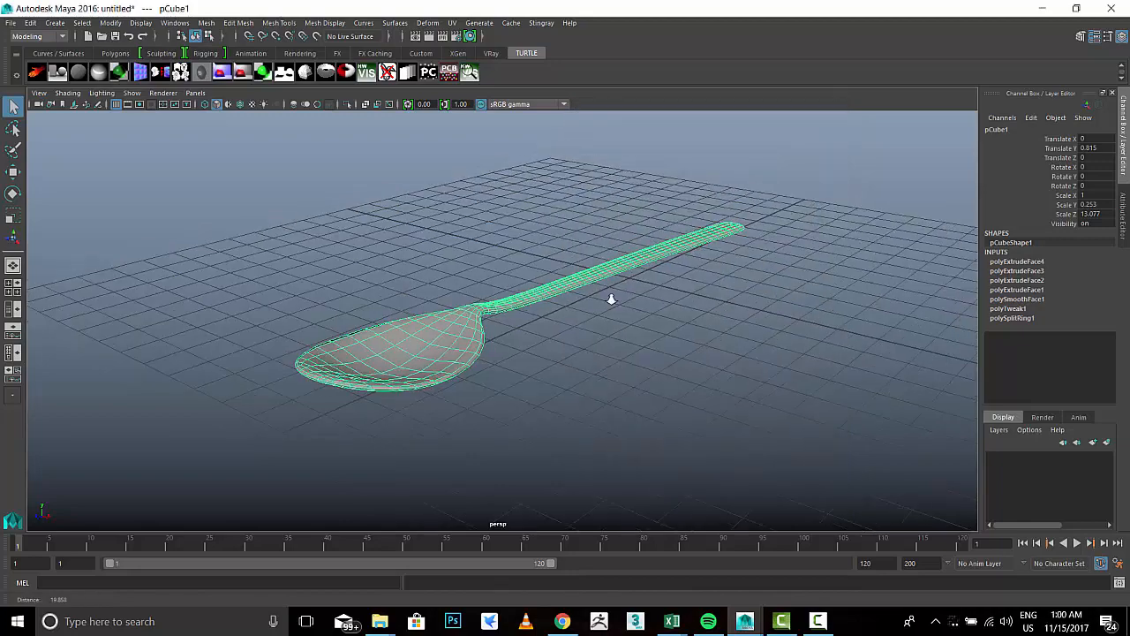
{"action": "left_click_drag", "start_coordinate": [611, 299], "coordinate": [555, 311], "text": "alt"}
{"action": "left_click_drag", "start_coordinate": [468, 316], "coordinate": [436, 308], "text": "alt"}
{"action": "scroll", "coordinate": [449, 294], "scroll_direction": "up", "scroll_amount": 3}
{"action": "middle_click_drag", "start_coordinate": [379, 300], "coordinate": [372, 245], "text": "alt"}
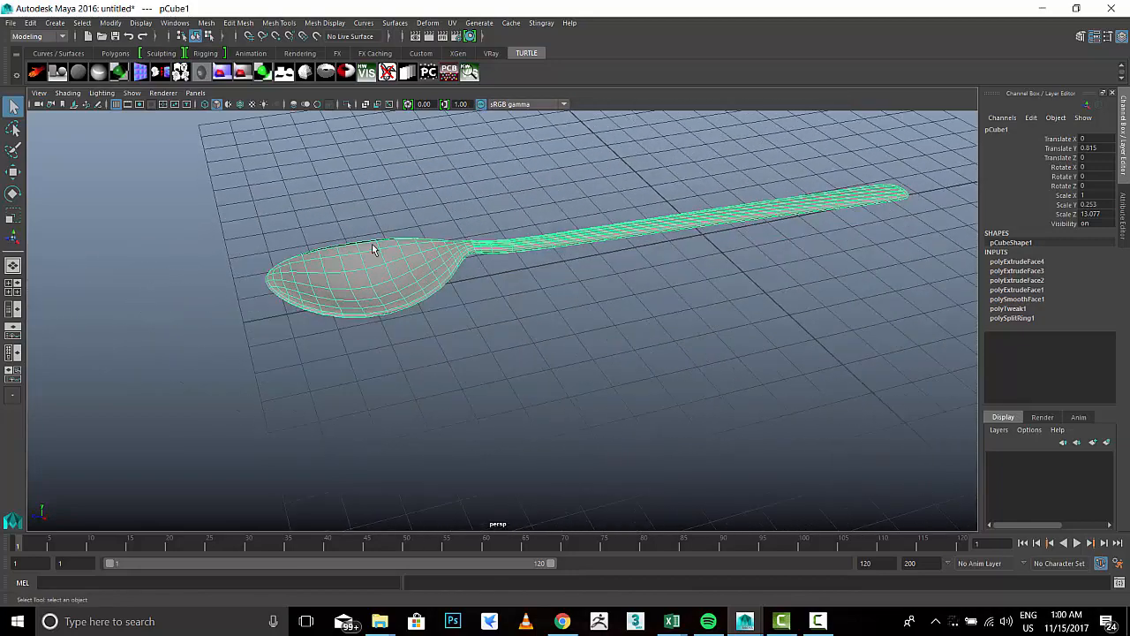
{"action": "right_click_drag", "start_coordinate": [355, 247], "coordinate": [372, 524]}
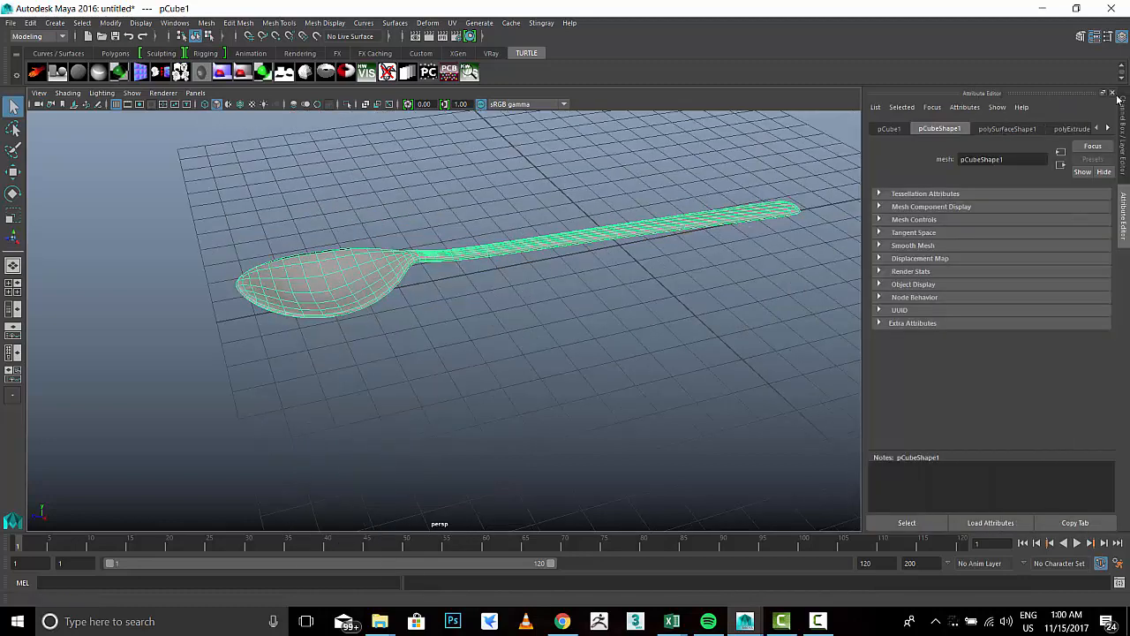
{"action": "left_click", "coordinate": [1113, 93]}
{"action": "right_click_drag", "start_coordinate": [382, 270], "coordinate": [397, 561]}
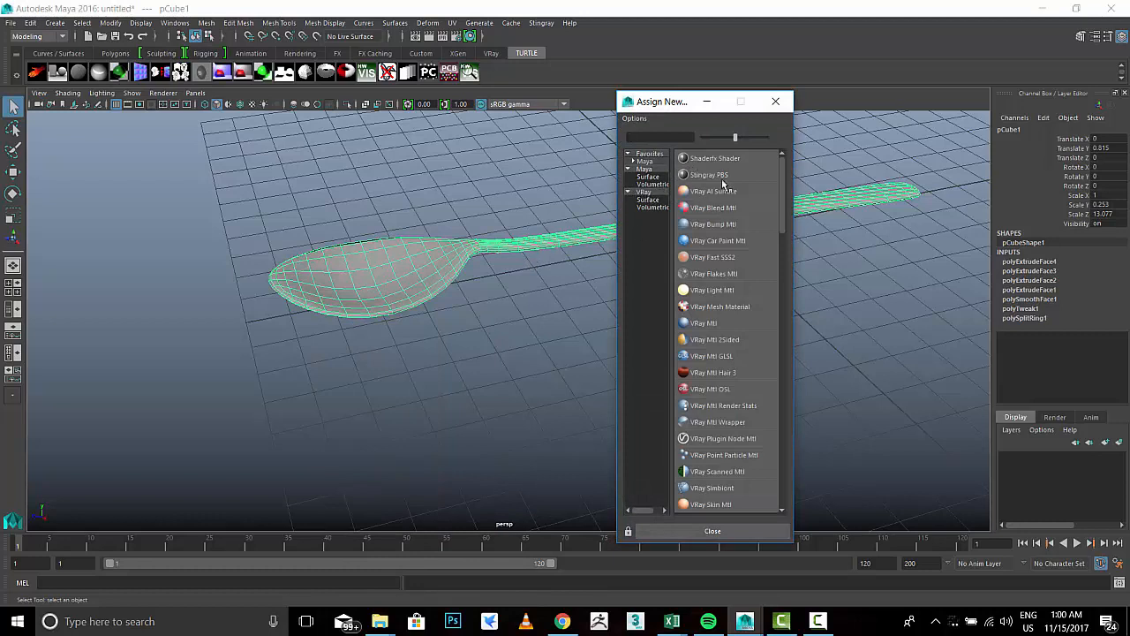
{"action": "left_click", "coordinate": [653, 194]}
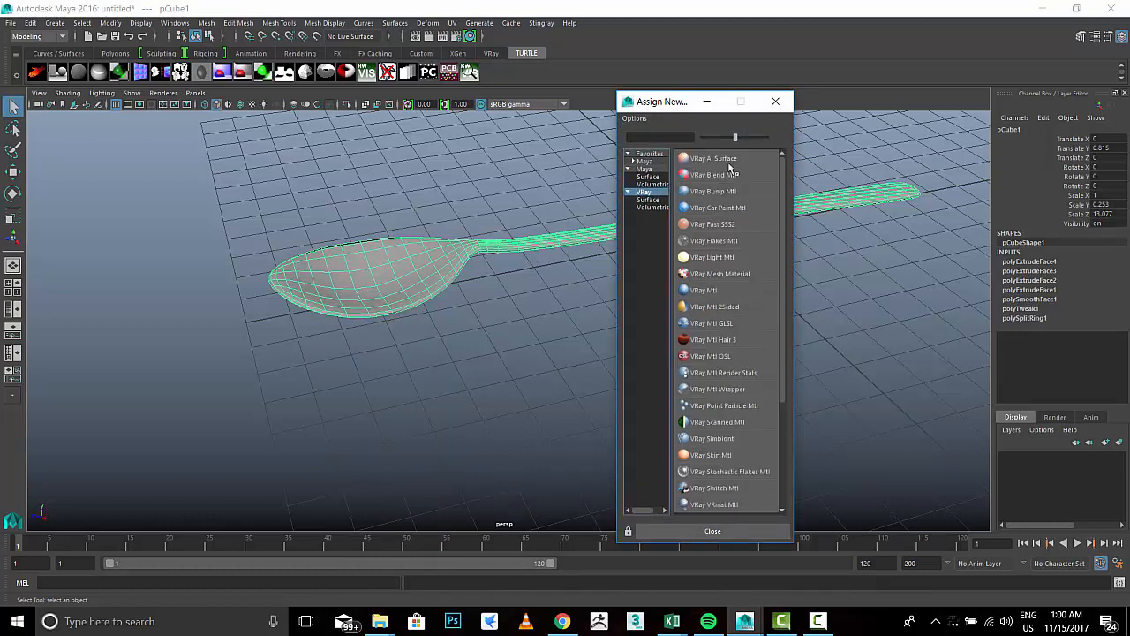
{"action": "left_click", "coordinate": [704, 291]}
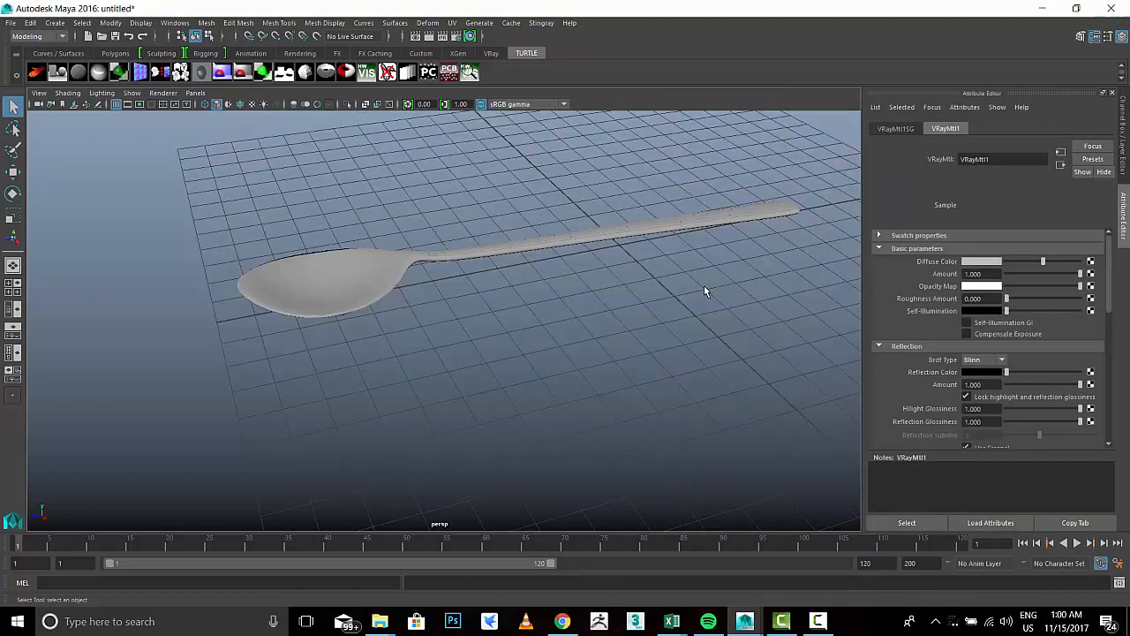
- Set the V-Ray material's diffuse color to black and its reflection color to white
{"action": "left_click_drag", "start_coordinate": [790, 232], "coordinate": [807, 251], "text": "alt"}
{"action": "right_click_drag", "start_coordinate": [807, 251], "coordinate": [976, 305], "text": "alt"}
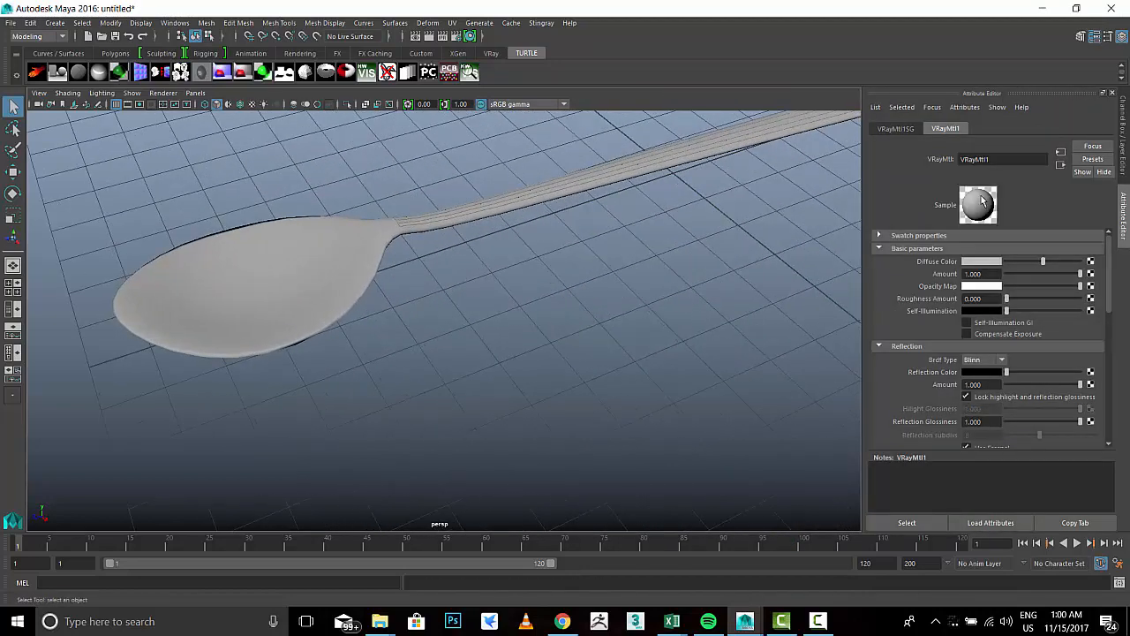
{"action": "left_click_drag", "start_coordinate": [1042, 262], "coordinate": [1006, 262]}
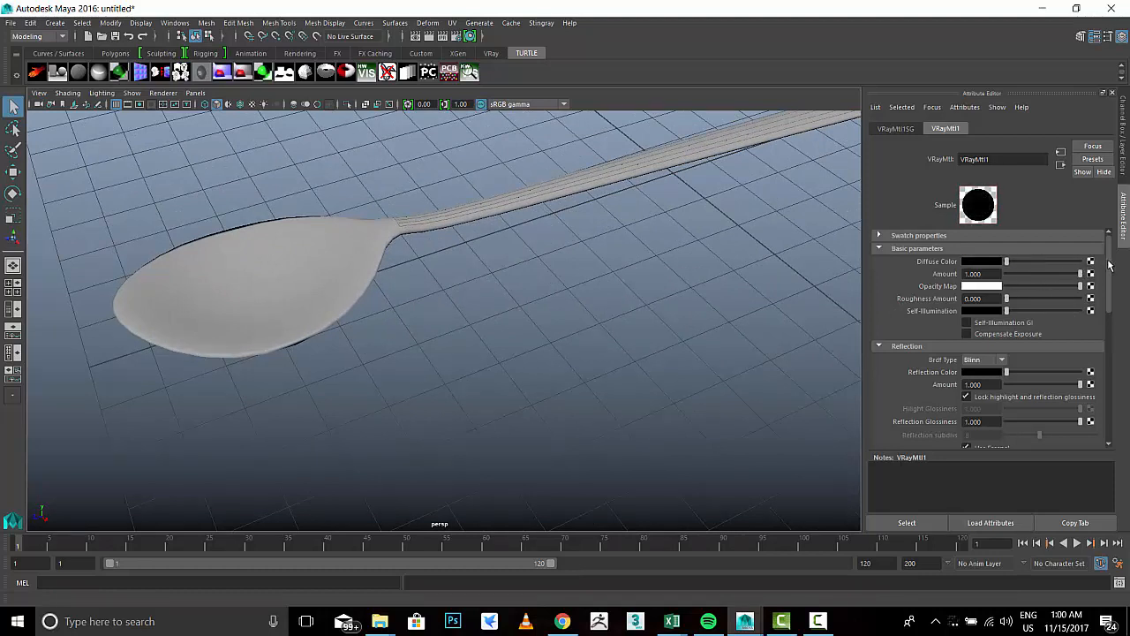
{"action": "left_click_drag", "start_coordinate": [1110, 266], "coordinate": [1109, 294]}
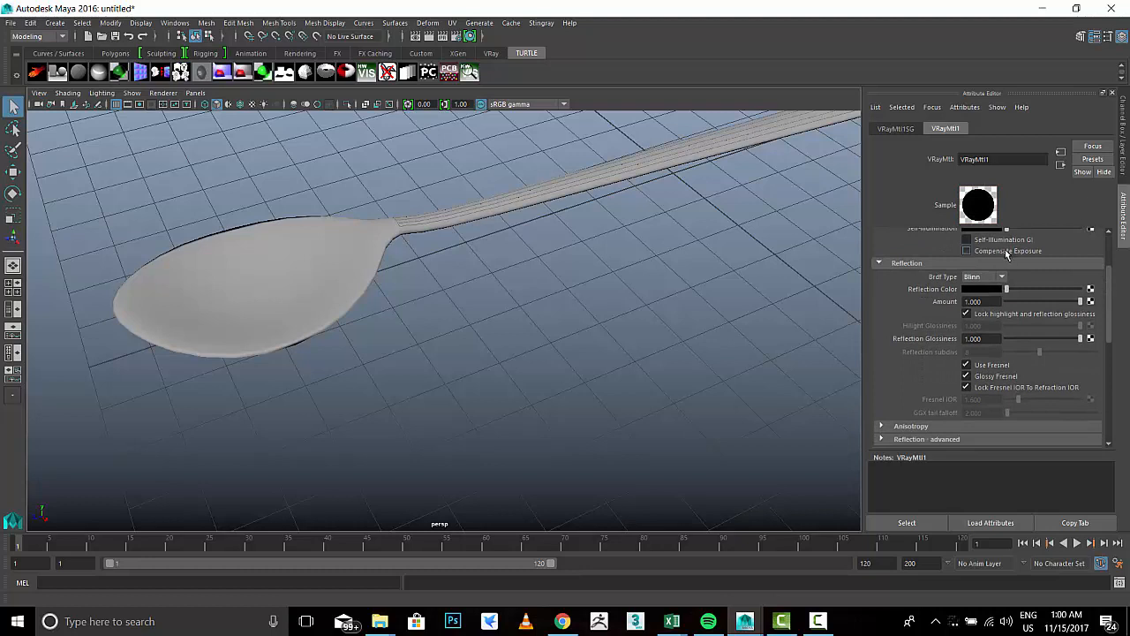
{"action": "left_click_drag", "start_coordinate": [1013, 289], "coordinate": [1068, 293]}
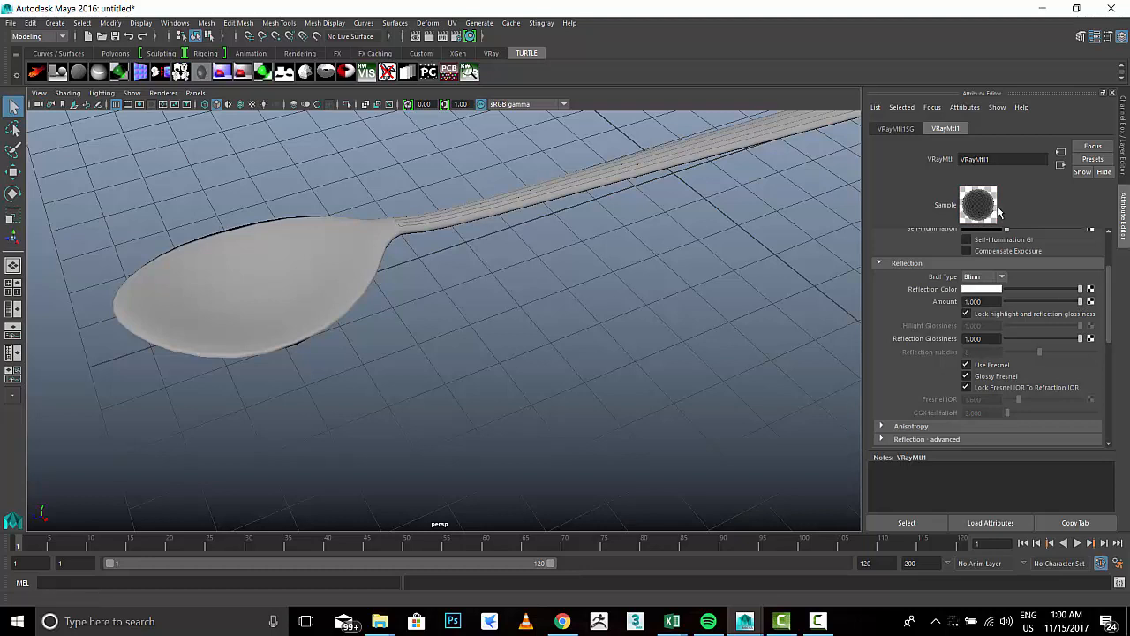
- Unlock the material's Fresnel IOR from the refraction IOR, set it to 8, and set the reflection glossiness to 0.75
{"action": "mouse_move", "coordinate": [1111, 309]}
{"action": "left_mouse_down"}
{"action": "mouse_move", "coordinate": [1112, 329]}
{"action": "mouse_move", "coordinate": [1113, 292]}
{"action": "left_mouse_up"}
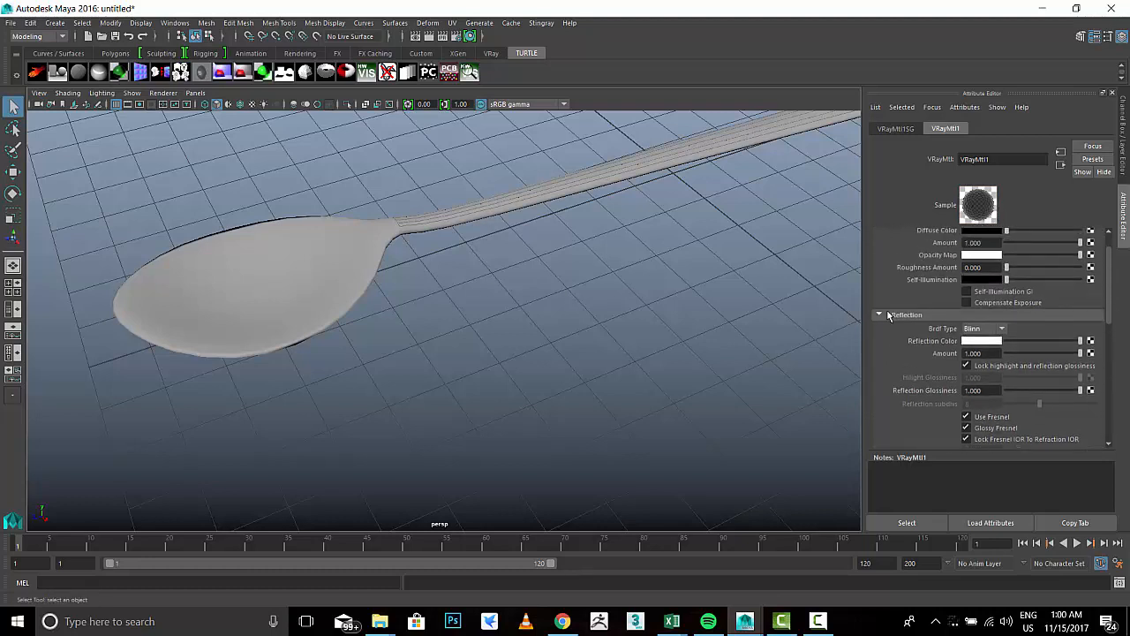
{"action": "left_click_drag", "start_coordinate": [1110, 319], "coordinate": [1111, 353]}
{"action": "left_click", "coordinate": [966, 344]}
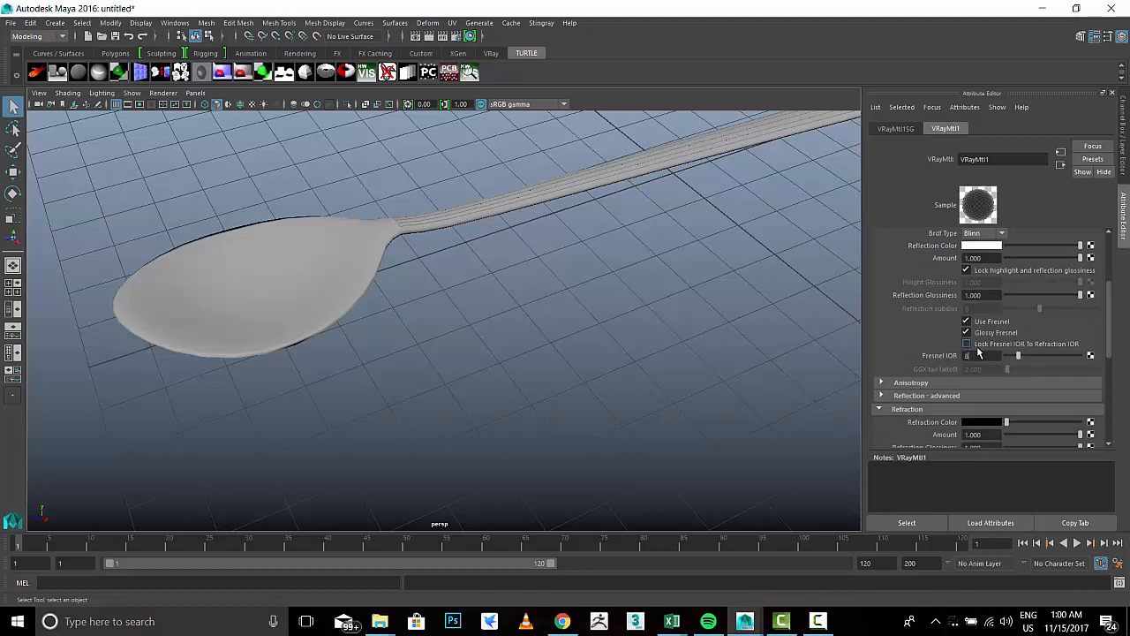
{"action": "left_click", "coordinate": [977, 352]}
{"action": "type", "text": "8"}
{"action": "key", "text": "Return"}
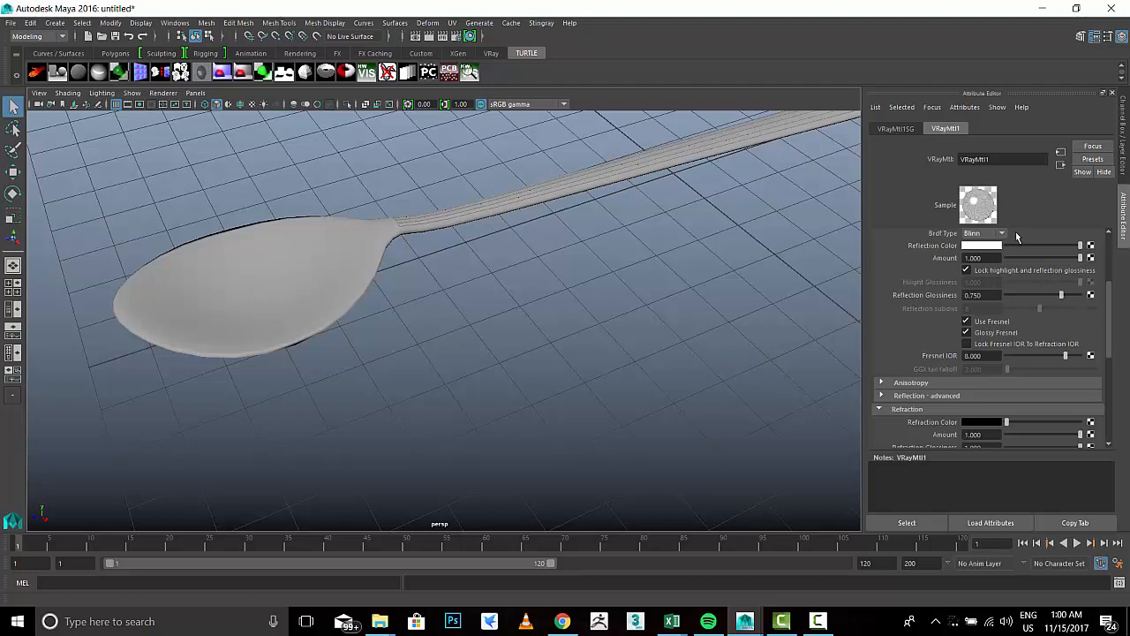
- Select the spoon and examine its unsmoothed mesh from above, around the bowl and handle
{"action": "right_click_drag", "start_coordinate": [715, 259], "coordinate": [369, 260], "text": "alt"}
{"action": "left_click_drag", "start_coordinate": [644, 253], "coordinate": [483, 244], "text": "alt"}
{"action": "right_click_drag", "start_coordinate": [483, 244], "coordinate": [336, 303], "text": "alt"}
{"action": "left_click_drag", "start_coordinate": [337, 303], "coordinate": [377, 305], "text": "alt"}
{"action": "left_click", "coordinate": [377, 306]}
{"action": "left_click_drag", "start_coordinate": [485, 293], "coordinate": [513, 263], "text": "alt"}
{"action": "key", "text": "1"}
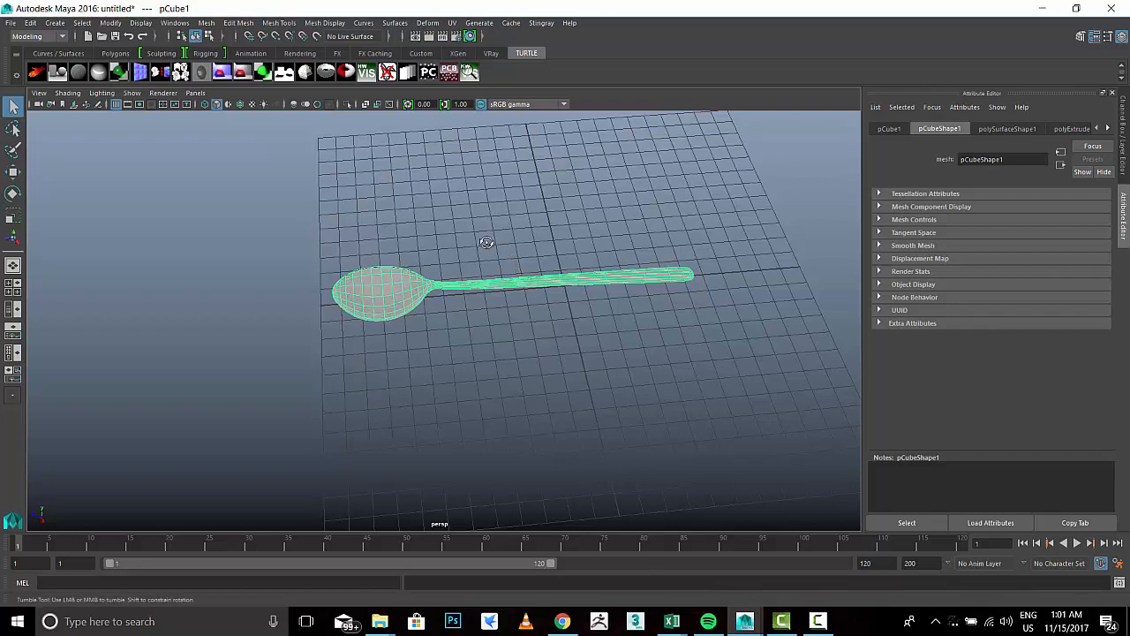
{"action": "right_click_drag", "start_coordinate": [511, 253], "coordinate": [777, 308], "text": "alt"}
{"action": "left_click_drag", "start_coordinate": [548, 247], "coordinate": [588, 246], "text": "alt"}
{"action": "middle_click_drag", "start_coordinate": [478, 209], "coordinate": [479, 277], "text": "alt"}
{"action": "left_click_drag", "start_coordinate": [480, 277], "coordinate": [427, 272], "text": "alt"}
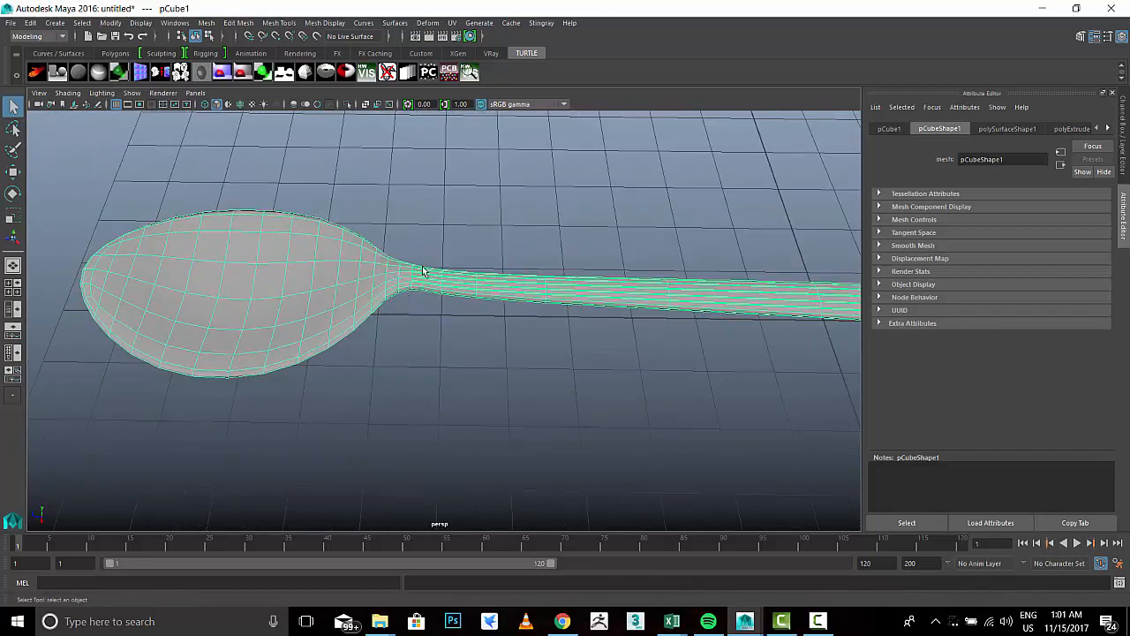
- Compare the smooth preview with the unsmoothed mesh where the raised handle strips meet the bowl
{"action": "key", "text": "3"}
{"action": "left_click_drag", "start_coordinate": [459, 218], "coordinate": [554, 298], "text": "alt"}
{"action": "left_click", "coordinate": [516, 273]}
{"action": "right_click_drag", "start_coordinate": [448, 302], "coordinate": [522, 312], "text": "alt"}
{"action": "right_click_drag", "start_coordinate": [412, 310], "coordinate": [352, 287], "text": "alt"}
{"action": "left_click", "coordinate": [345, 270]}
{"action": "key", "text": "1"}
{"action": "left_click_drag", "start_coordinate": [345, 271], "coordinate": [450, 281], "text": "alt"}
{"action": "right_click_drag", "start_coordinate": [547, 298], "coordinate": [719, 327], "text": "alt"}
{"action": "left_click_drag", "start_coordinate": [536, 369], "coordinate": [499, 356], "text": "alt"}
{"action": "right_click_drag", "start_coordinate": [378, 288], "coordinate": [455, 277], "text": "alt"}
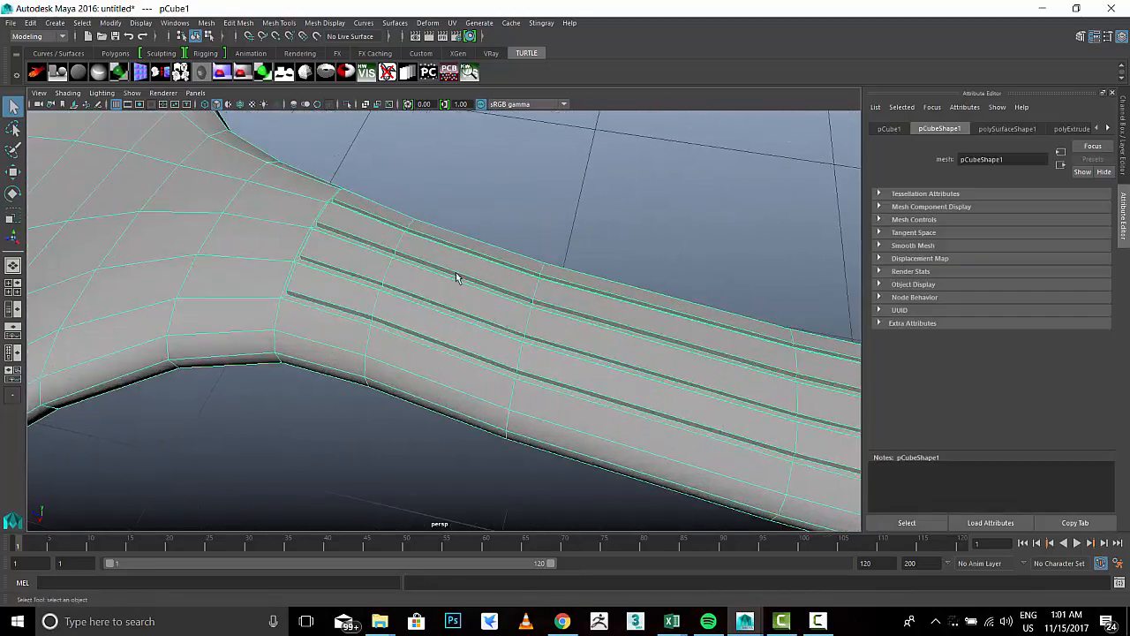
{"action": "key", "text": "3"}
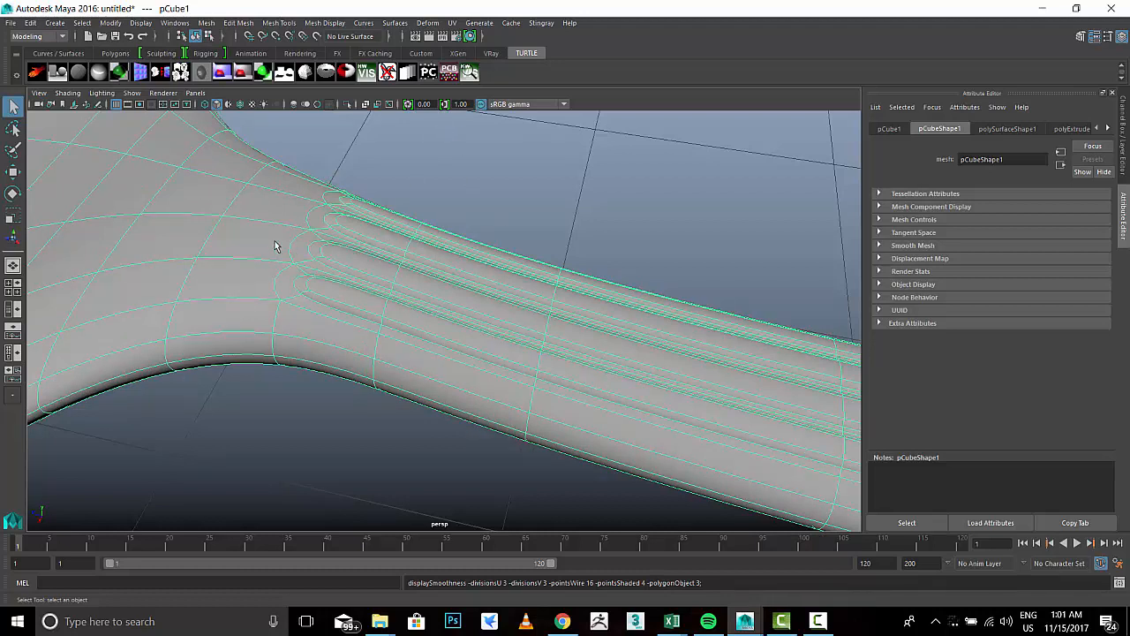
{"action": "right_click_drag", "start_coordinate": [604, 219], "coordinate": [429, 219], "text": "alt"}
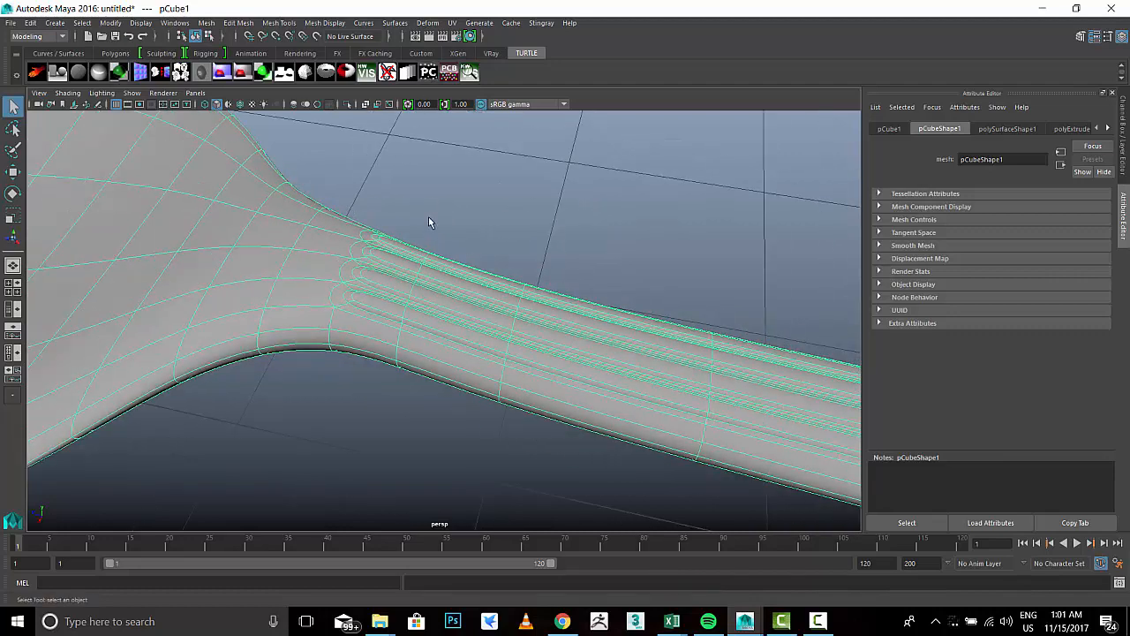
{"action": "left_click", "coordinate": [428, 218]}
{"action": "left_click", "coordinate": [377, 281]}
{"action": "key", "text": "1"}
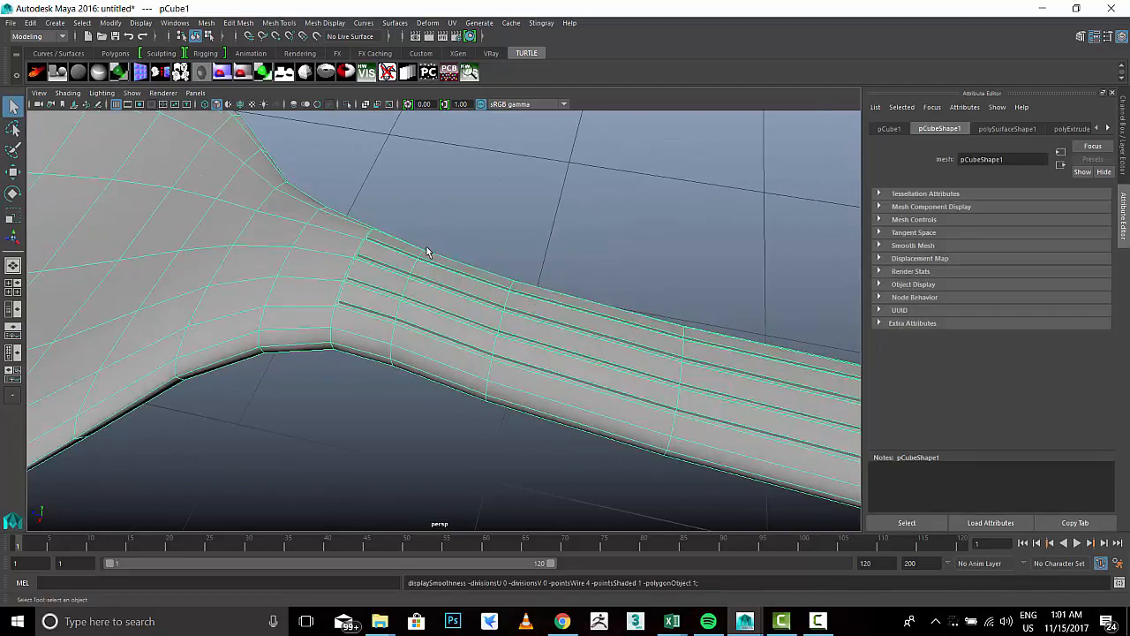
- Apply Smooth to the spoon mesh with 1 division and deselect it
{"action": "right_click_drag", "start_coordinate": [604, 273], "coordinate": [464, 270], "text": "alt"}
{"action": "left_click", "coordinate": [206, 23]}
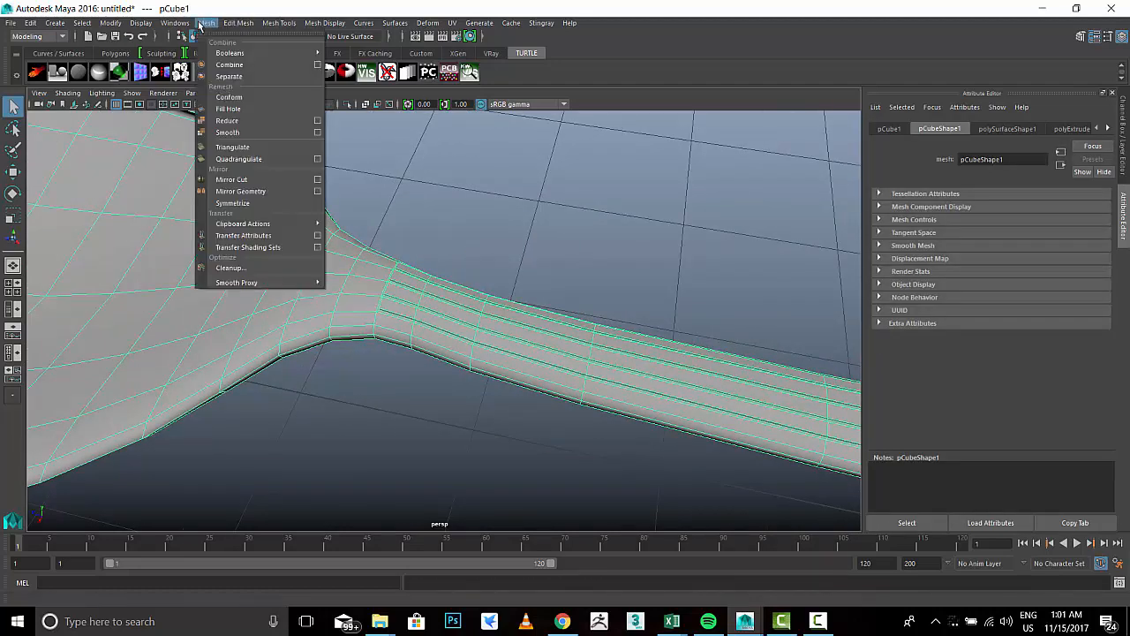
{"action": "left_click", "coordinate": [228, 144]}
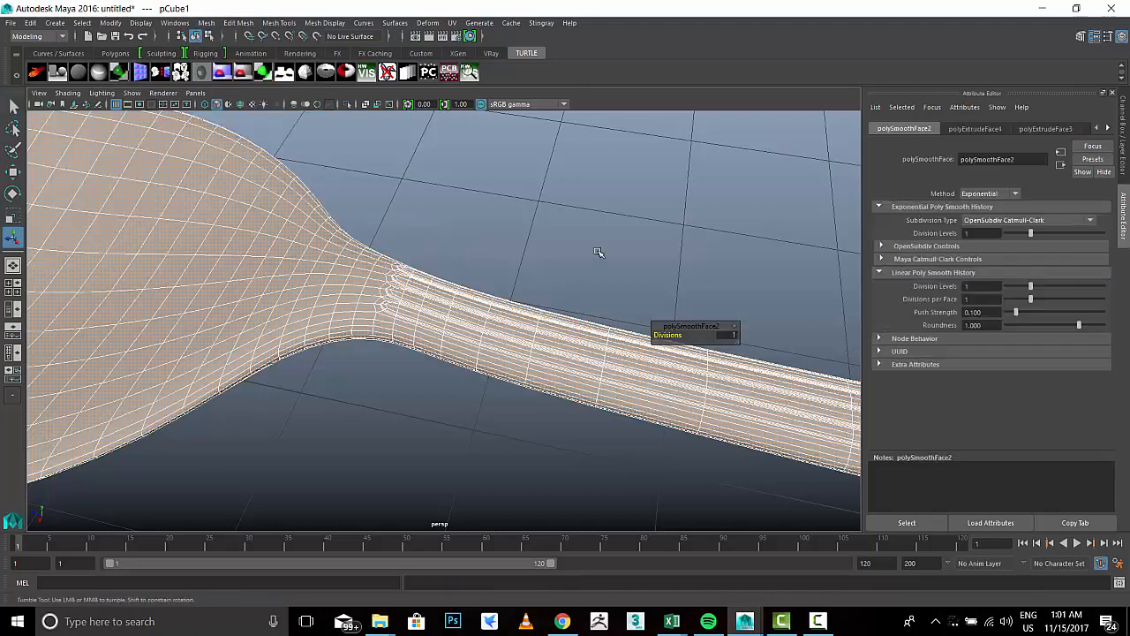
{"action": "left_click", "coordinate": [648, 227]}
{"action": "left_click_drag", "start_coordinate": [648, 227], "coordinate": [487, 259], "text": "alt"}
{"action": "right_click_drag", "start_coordinate": [487, 259], "coordinate": [277, 278], "text": "alt"}
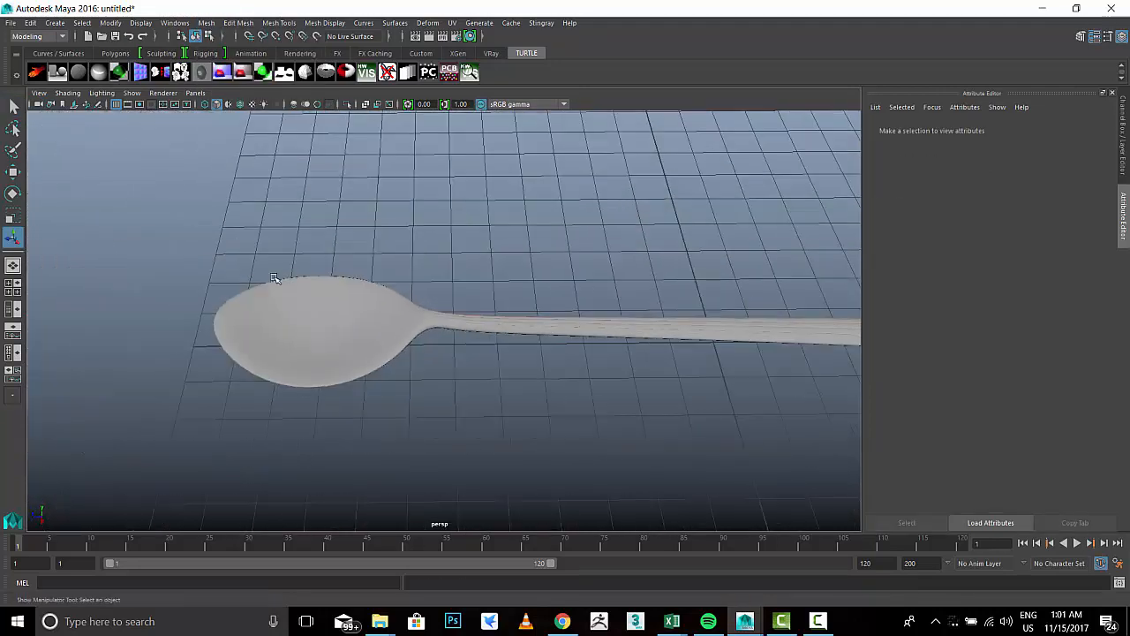
{"action": "right_click_drag", "start_coordinate": [621, 265], "coordinate": [341, 246], "text": "alt"}
{"action": "left_click_drag", "start_coordinate": [341, 245], "coordinate": [314, 212], "text": "alt"}
- Create a V-Ray Rect Light in the scene
{"action": "key", "text": "space"}
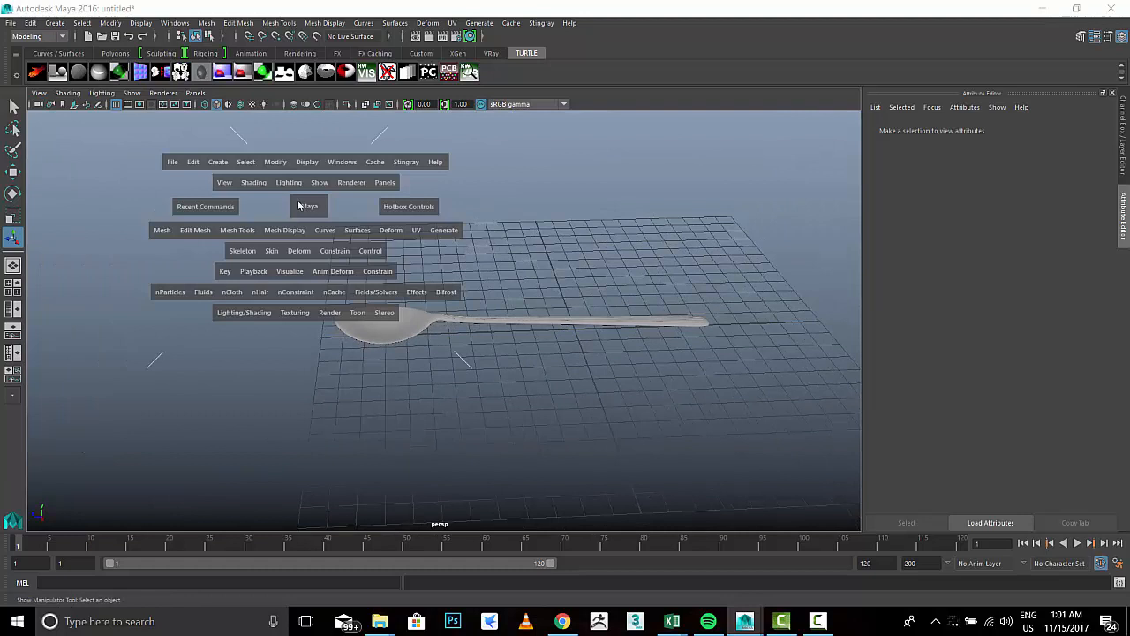
{"action": "left_click", "coordinate": [218, 162]}
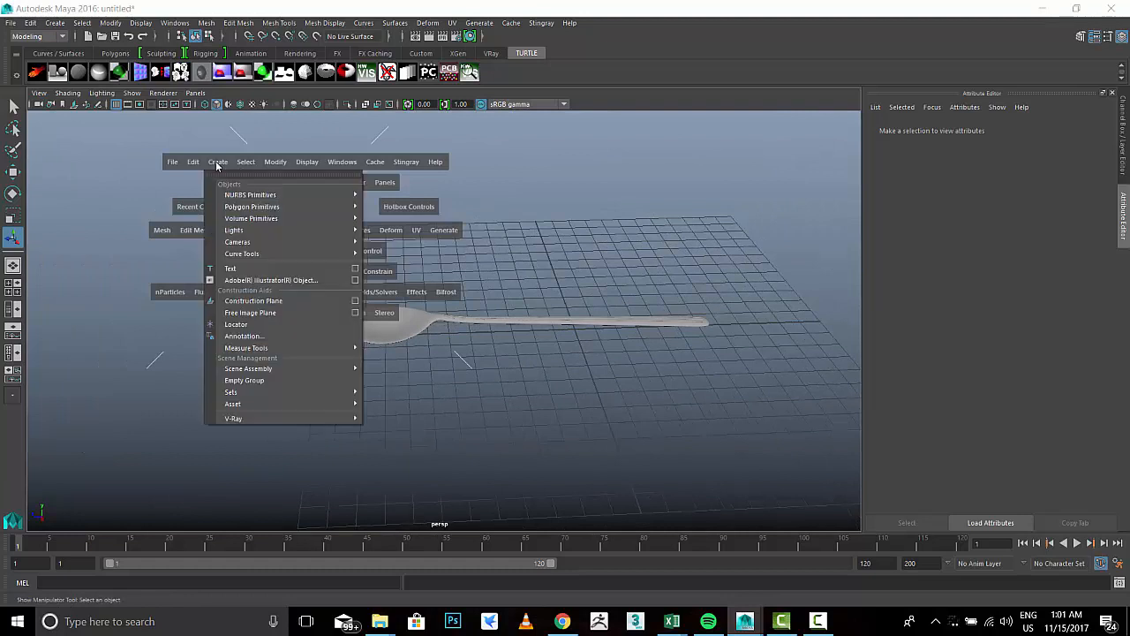
{"action": "mouse_move", "coordinate": [248, 231]}
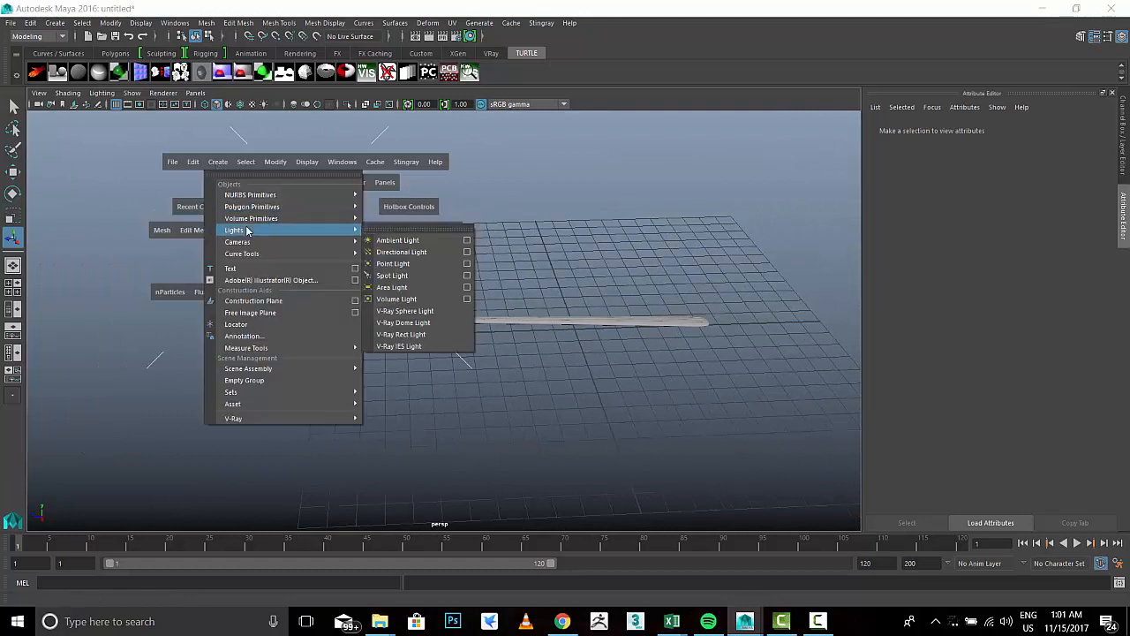
{"action": "left_click", "coordinate": [402, 336]}
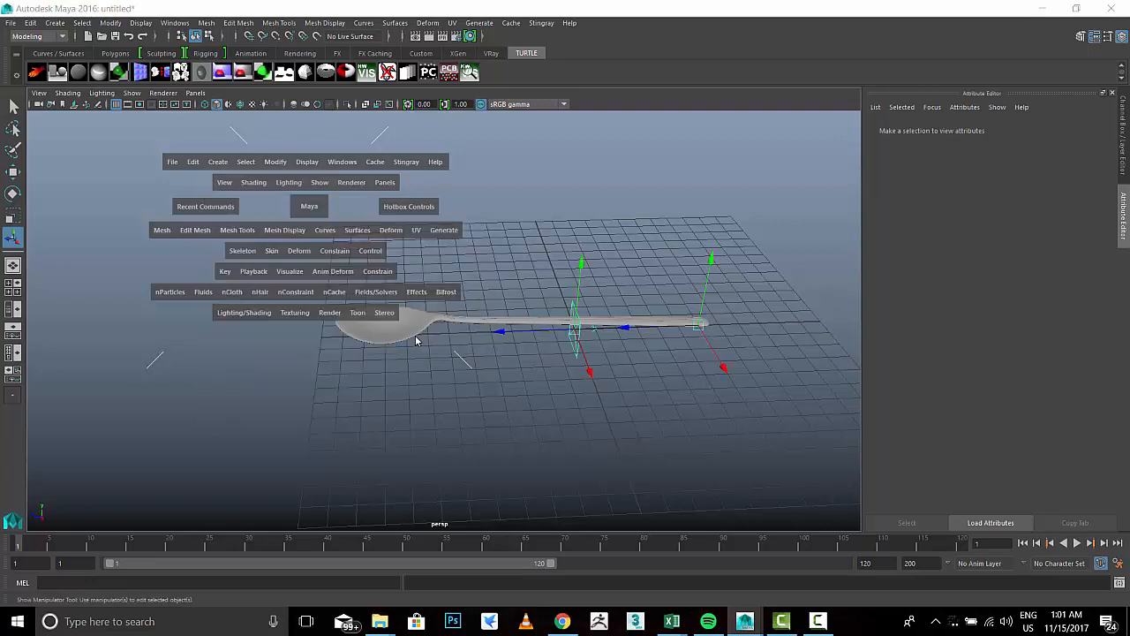
{"action": "scroll", "coordinate": [587, 327], "scroll_direction": "down", "scroll_amount": 3}
- Move the rectangle light up and out beyond the bowl end of the spoon
{"action": "key", "text": "w"}
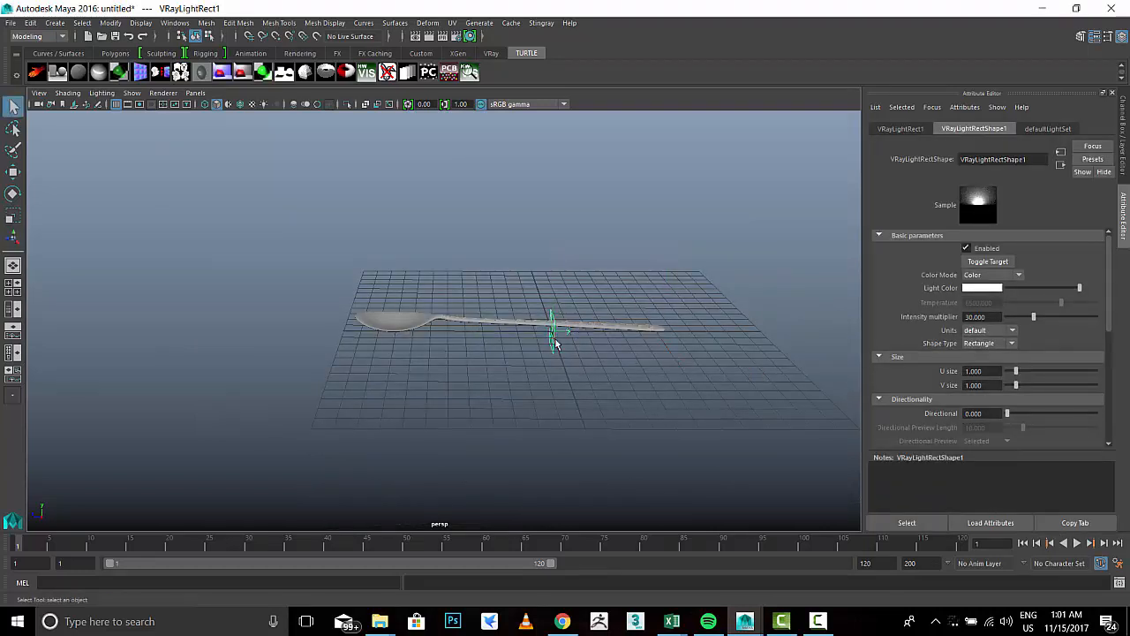
{"action": "left_click_drag", "start_coordinate": [534, 334], "coordinate": [291, 146]}
{"action": "scroll", "coordinate": [371, 207], "scroll_direction": "up", "scroll_amount": 5}
{"action": "middle_click_drag", "start_coordinate": [293, 115], "coordinate": [285, 186], "text": "alt"}
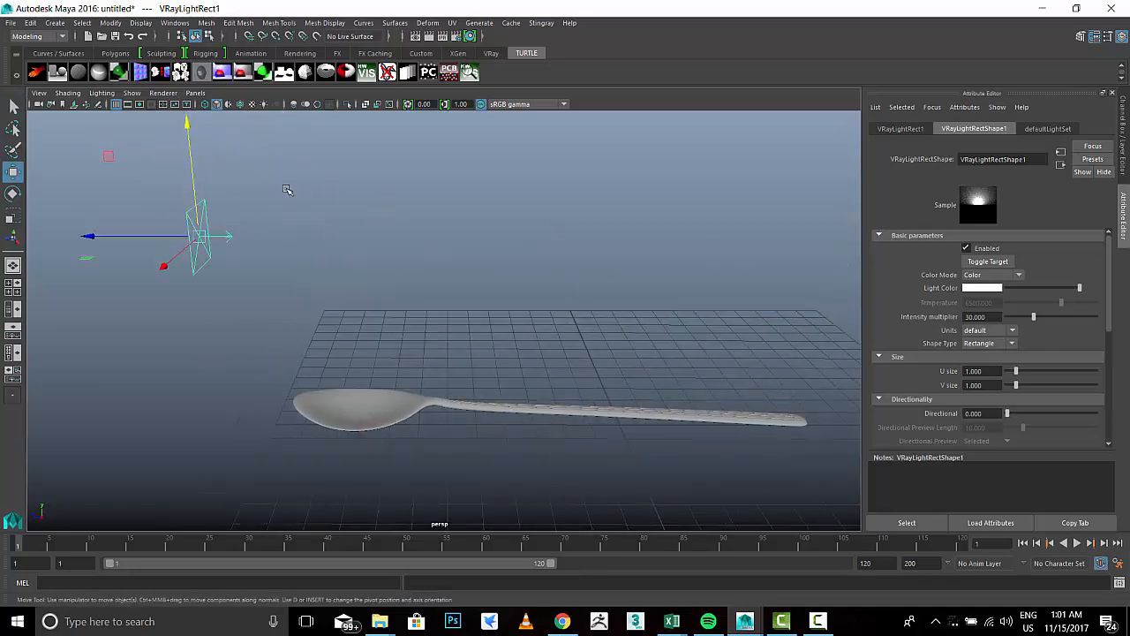
- Rotate the rectangle light about -40° around X toward the spoon while previewing in V-Ray IPR, and return the viewport to Viewport 2.0
{"action": "left_click", "coordinate": [162, 93]}
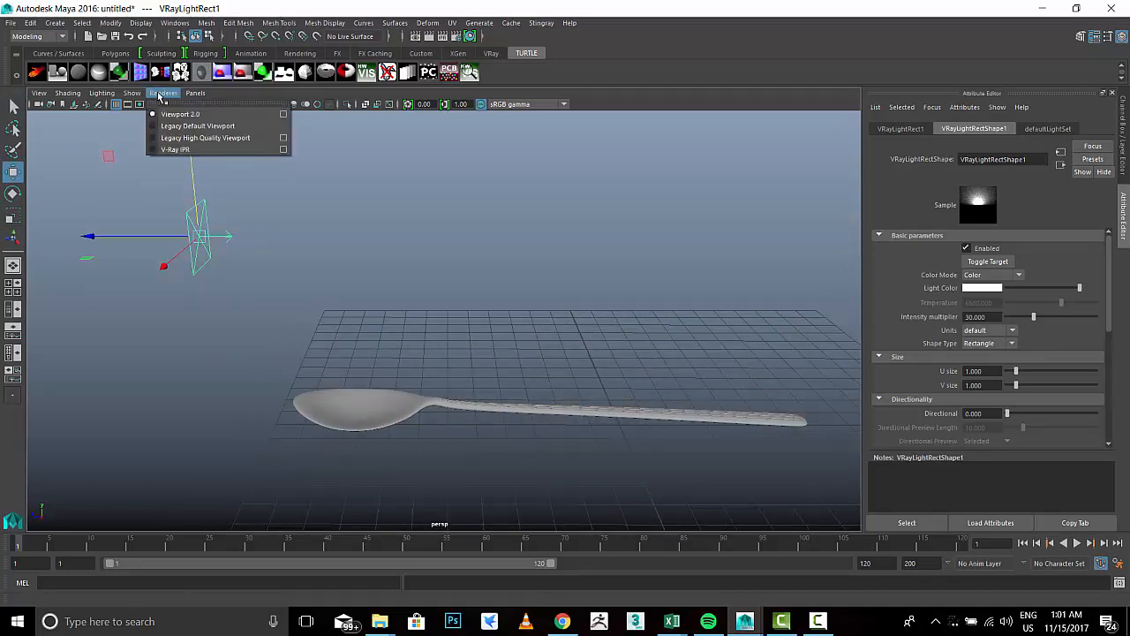
{"action": "left_click", "coordinate": [177, 149]}
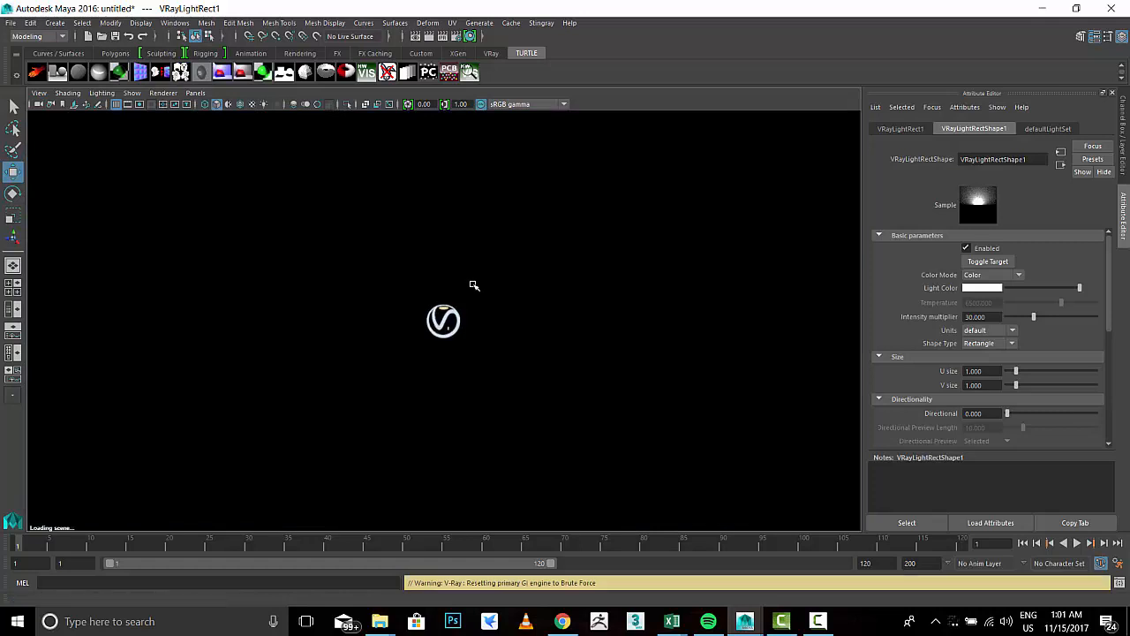
{"action": "right_click_drag", "start_coordinate": [649, 330], "coordinate": [601, 336], "text": "alt"}
{"action": "key", "text": "e"}
{"action": "left_click_drag", "start_coordinate": [300, 177], "coordinate": [328, 196]}
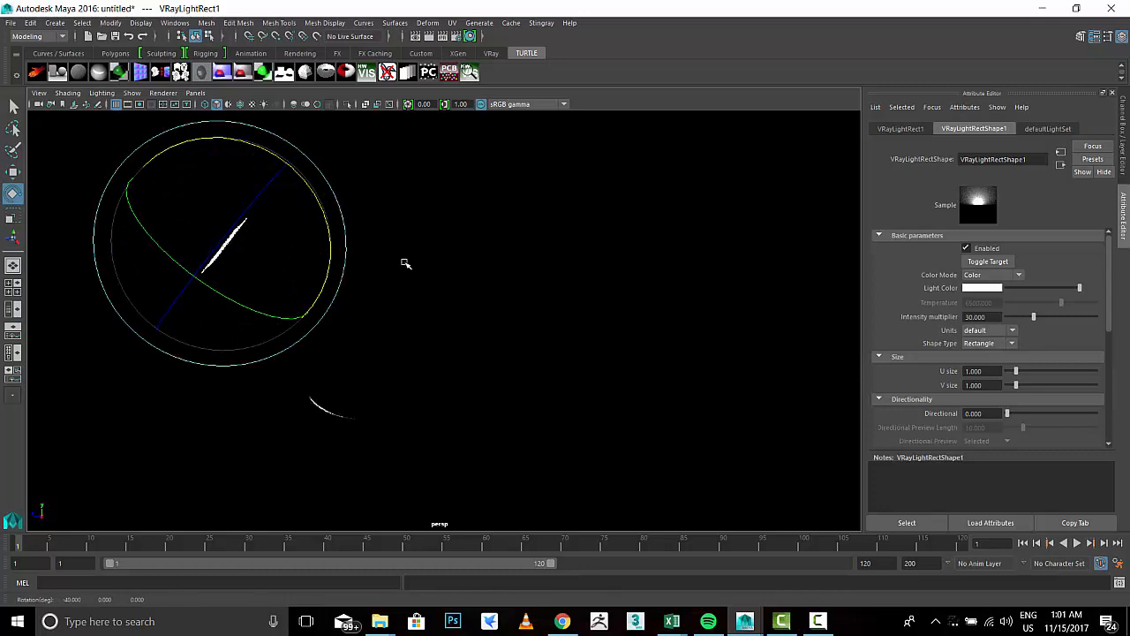
{"action": "left_click_drag", "start_coordinate": [405, 263], "coordinate": [377, 316], "text": "alt"}
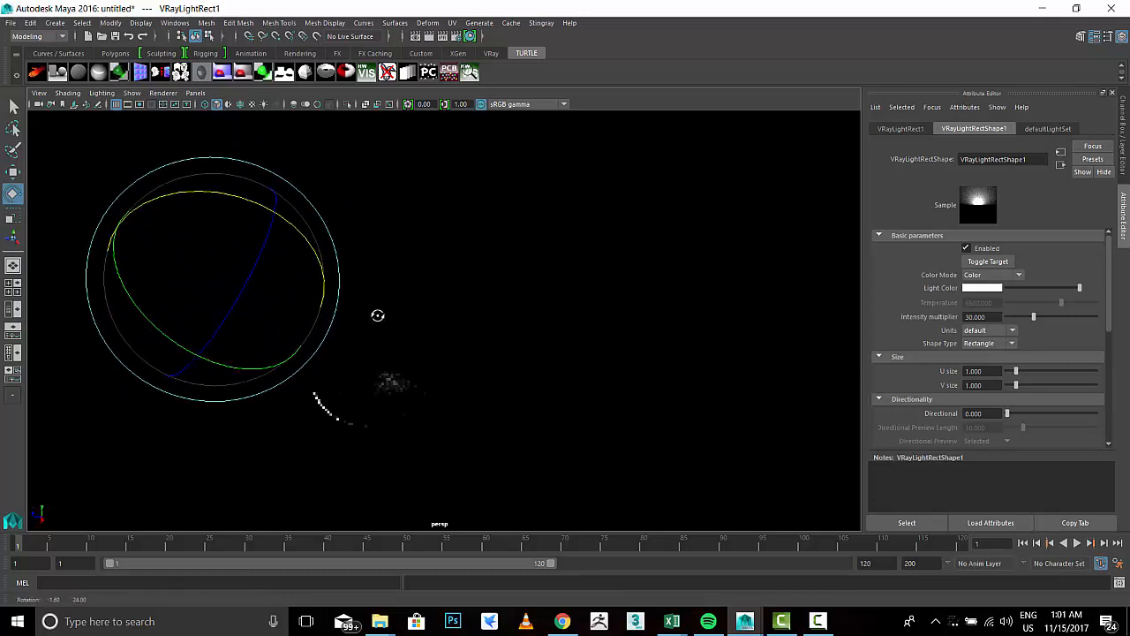
{"action": "key", "text": "w"}
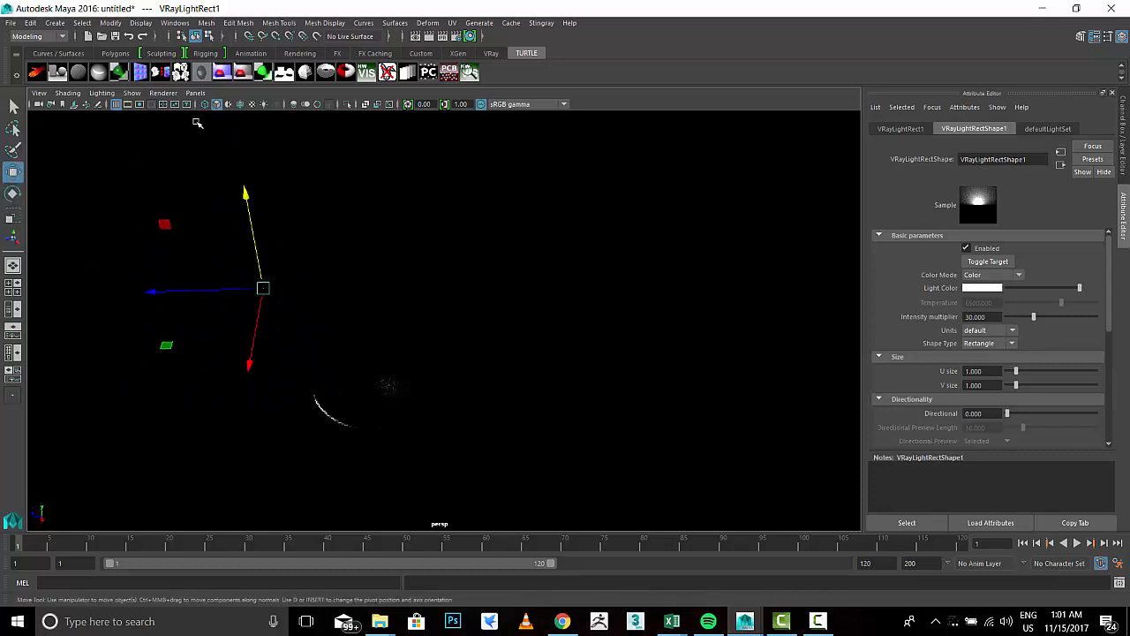
{"action": "left_click", "coordinate": [162, 93]}
{"action": "left_click", "coordinate": [203, 115]}
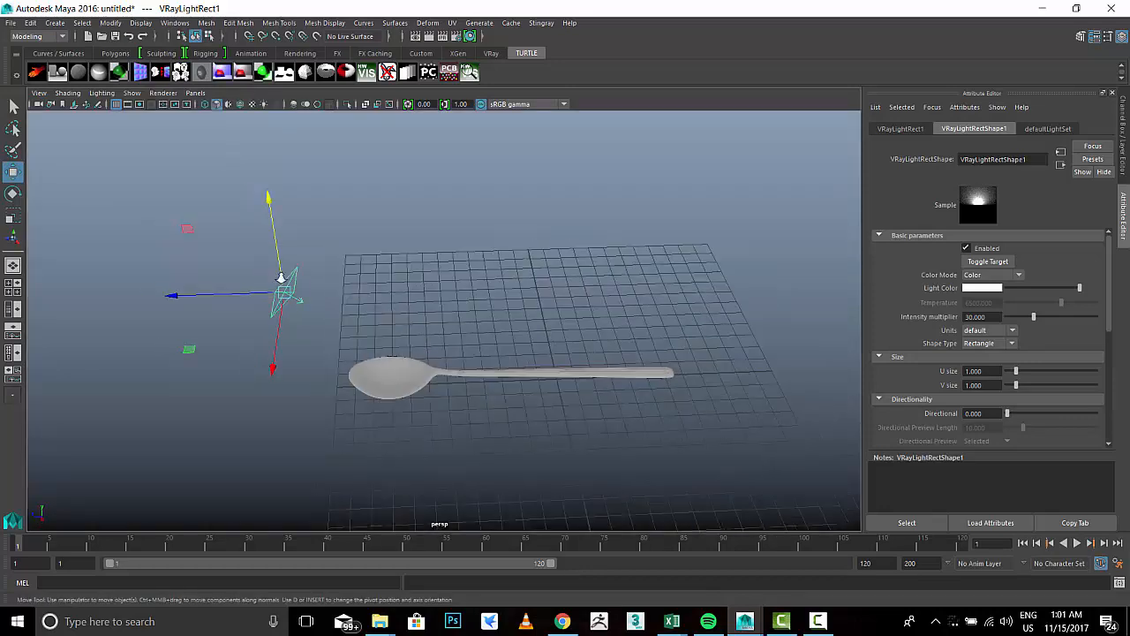
- Rotate and enlarge the rectangle light, and place it above the spoon beside the handle, facing the spoon
{"action": "scroll", "coordinate": [281, 278], "scroll_direction": "down", "scroll_amount": 3}
{"action": "left_click_drag", "start_coordinate": [305, 277], "coordinate": [356, 242], "text": "alt"}
{"action": "key", "text": "e"}
{"action": "left_click_drag", "start_coordinate": [373, 186], "coordinate": [420, 204]}
{"action": "left_click_drag", "start_coordinate": [351, 275], "coordinate": [452, 318], "text": "alt"}
{"action": "key", "text": "r"}
{"action": "key", "text": "w"}
{"action": "left_click_drag", "start_coordinate": [317, 318], "coordinate": [469, 141]}
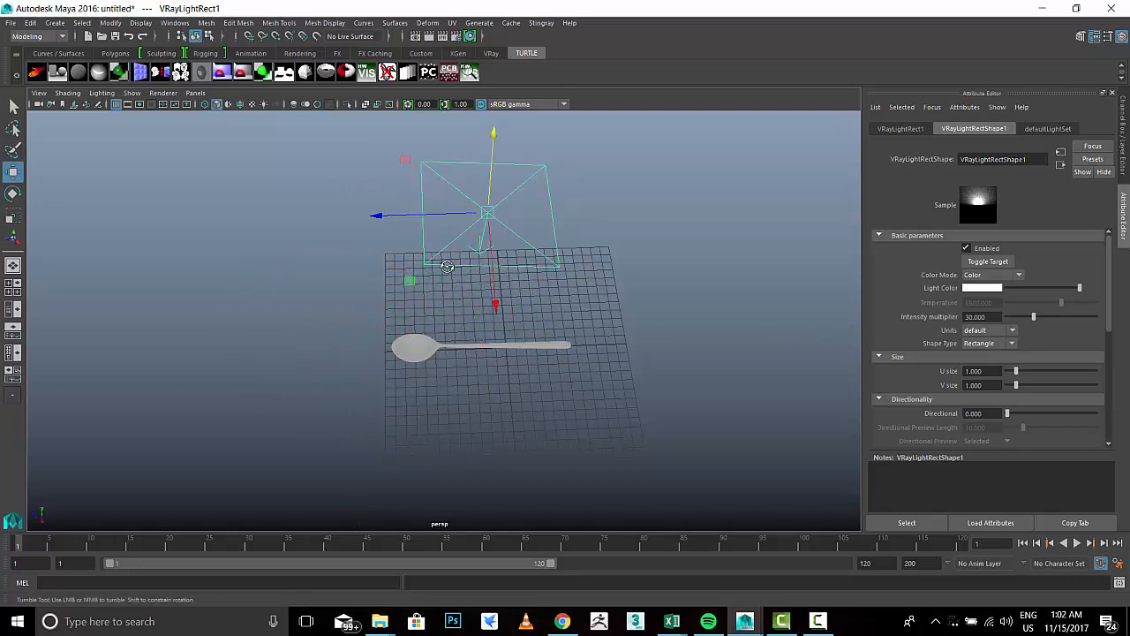
- Set the rectangle light's intensity multiplier to 10
{"action": "left_click_drag", "start_coordinate": [449, 294], "coordinate": [447, 223], "text": "alt"}
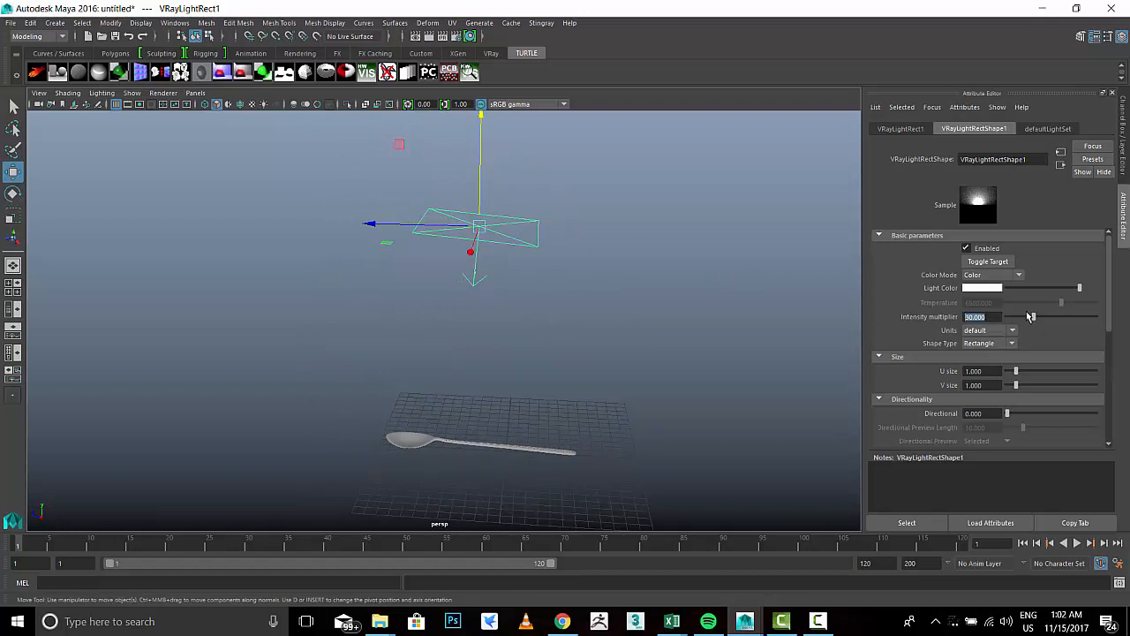
{"action": "key", "text": "Return"}
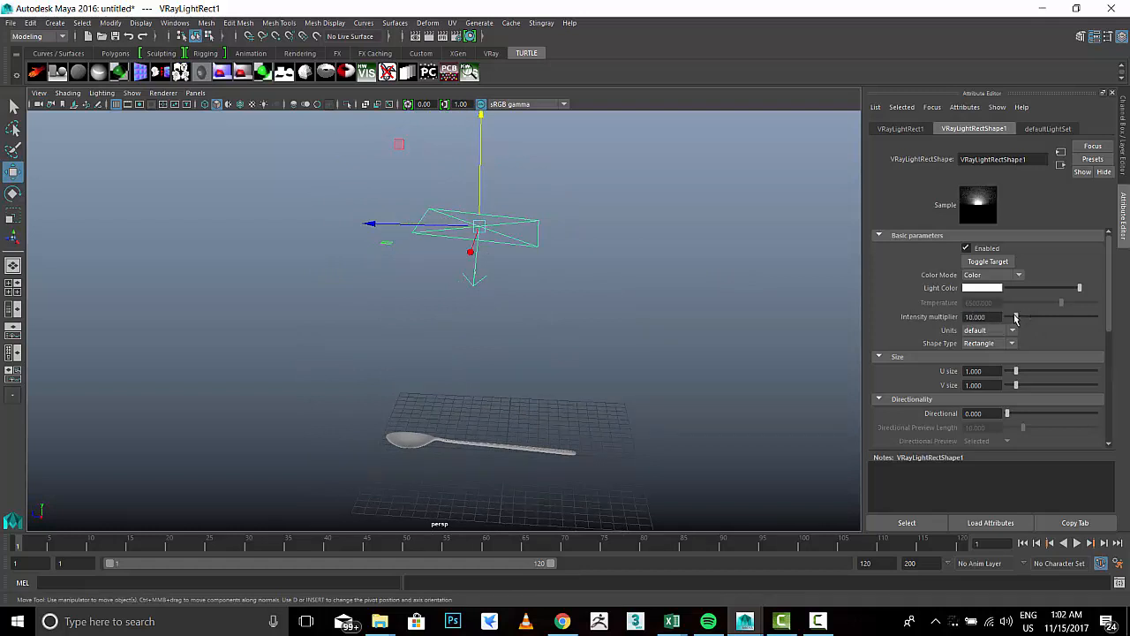
{"action": "scroll", "coordinate": [725, 295], "scroll_direction": "down", "scroll_amount": 2}
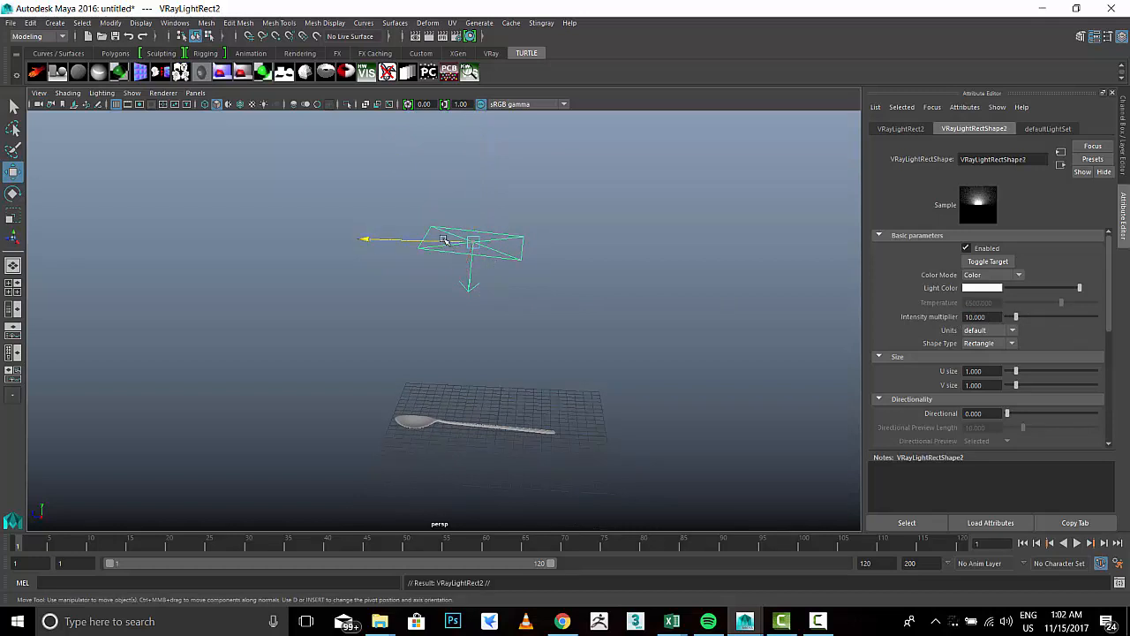
- Duplicate the overhead rectangle light, place the copy lower beyond the bowl end, and rotate it about -40° around X toward the spoon
{"action": "key", "text": "ctrl+d"}
{"action": "left_click_drag", "start_coordinate": [445, 240], "coordinate": [318, 315]}
{"action": "key", "text": "e"}
{"action": "left_click_drag", "start_coordinate": [397, 295], "coordinate": [362, 262]}
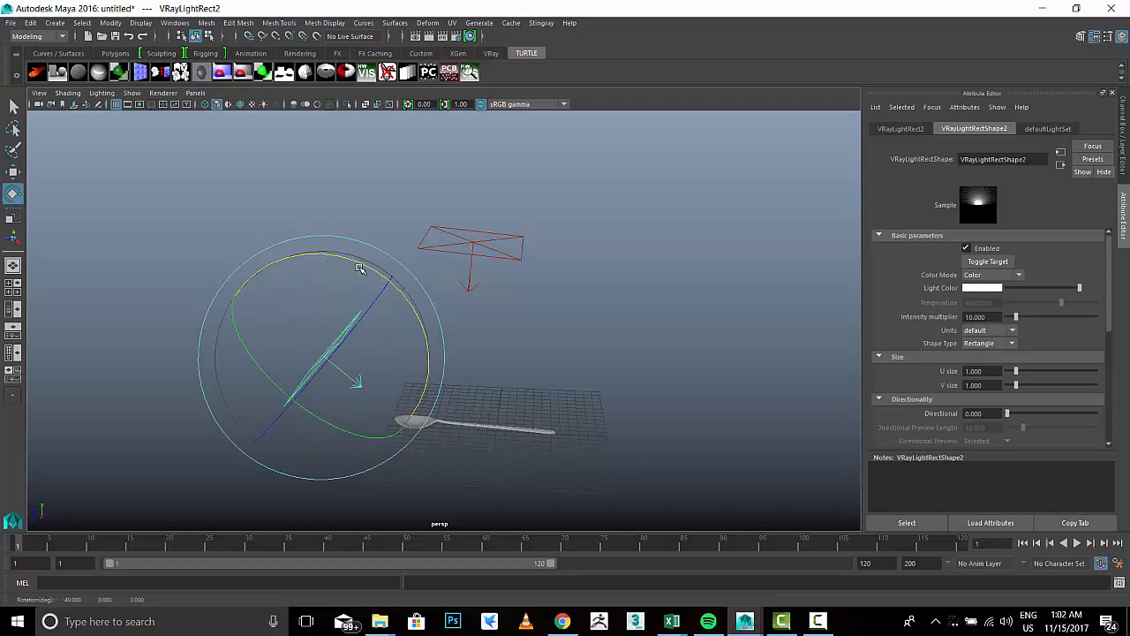
- Duplicate the bowl-end light, move the copy beyond the handle end to about Z -14, and rotate it to face the spoon
{"action": "key", "text": "w"}
{"action": "mouse_move", "coordinate": [434, 331]}
{"action": "left_mouse_down", "text": "alt"}
{"action": "mouse_move", "coordinate": [510, 353]}
{"action": "mouse_move", "coordinate": [414, 323]}
{"action": "left_mouse_up", "text": "alt"}
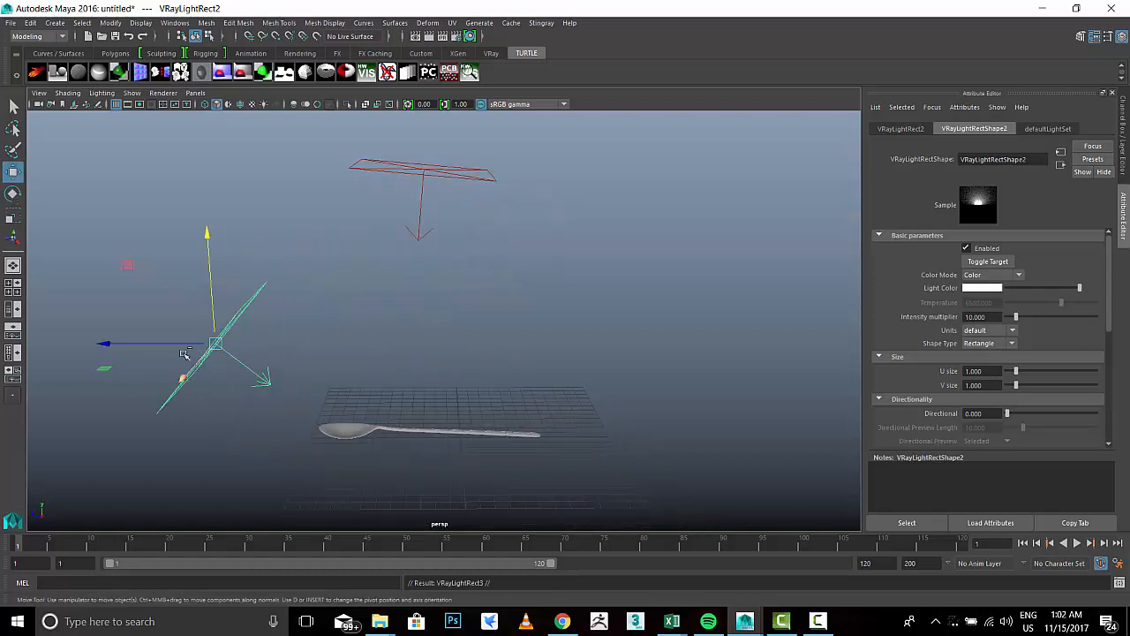
{"action": "left_click_drag", "start_coordinate": [182, 349], "coordinate": [587, 346]}
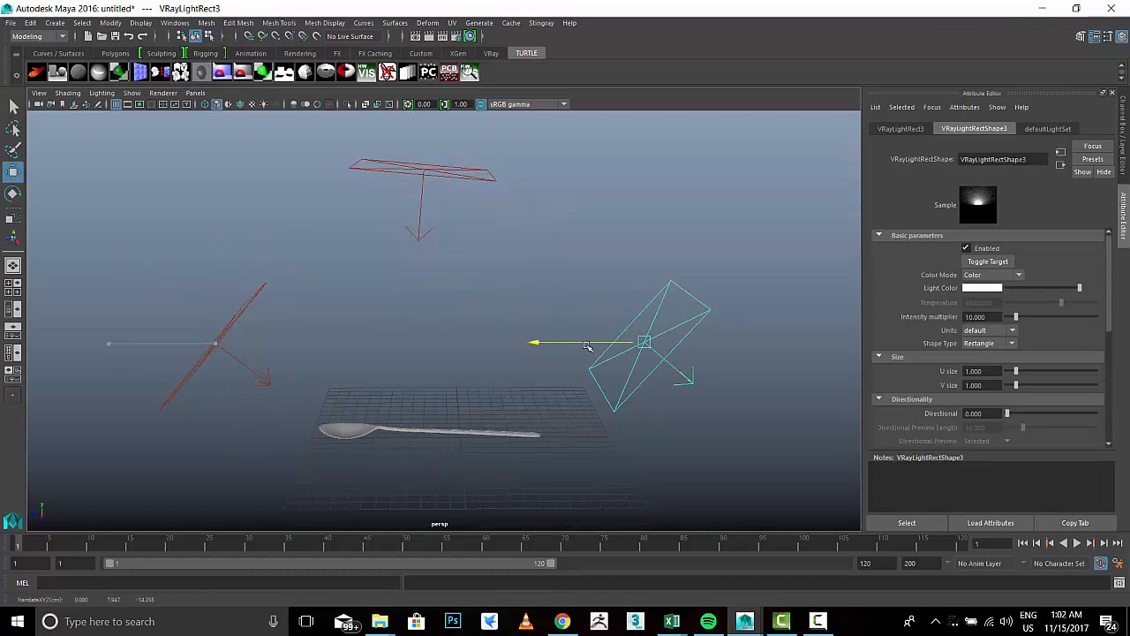
{"action": "key", "text": "e"}
{"action": "left_click_drag", "start_coordinate": [738, 252], "coordinate": [502, 310]}
{"action": "key", "text": "w"}
- Create a polygon plane under the spoon and scale it up into a large floor extending well beyond the grid
{"action": "key", "text": "space"}
{"action": "left_click", "coordinate": [297, 217]}
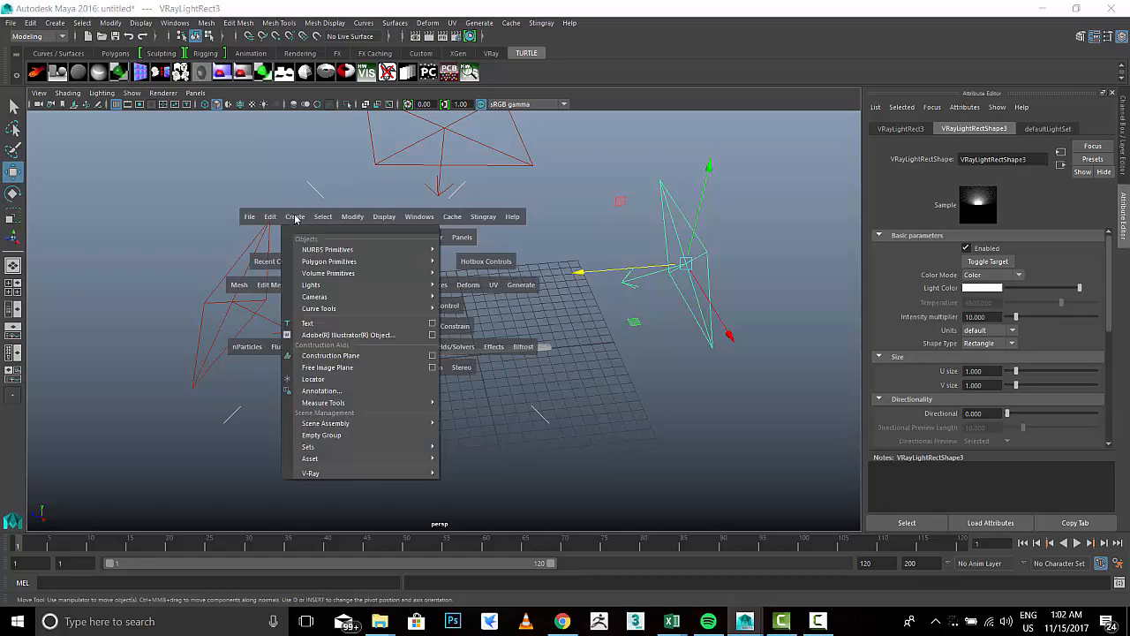
{"action": "mouse_move", "coordinate": [353, 261]}
{"action": "left_click", "coordinate": [495, 319]}
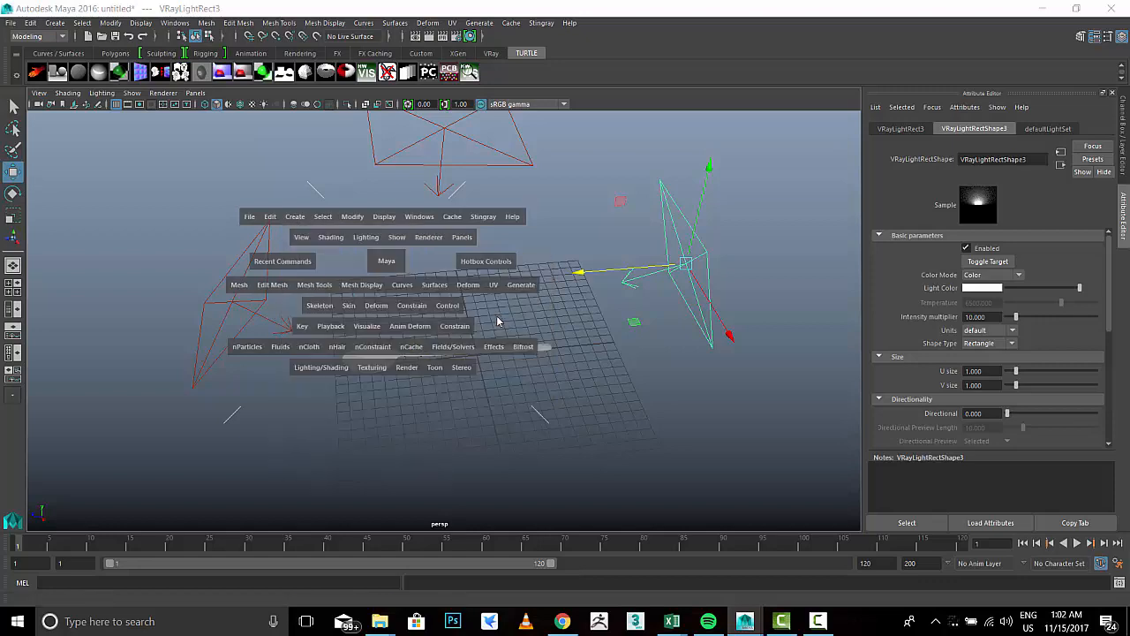
{"action": "scroll", "coordinate": [481, 340], "scroll_direction": "down", "scroll_amount": 5}
{"action": "key", "text": "r"}
{"action": "left_click_drag", "start_coordinate": [467, 342], "coordinate": [756, 187]}
{"action": "left_click_drag", "start_coordinate": [535, 319], "coordinate": [576, 293], "text": "alt"}
{"action": "scroll", "coordinate": [577, 293], "scroll_direction": "up", "scroll_amount": 2}
- Preview the lit spoon on the floor plane at close range with the viewport's V-Ray IPR renderer
{"action": "key", "text": "w"}
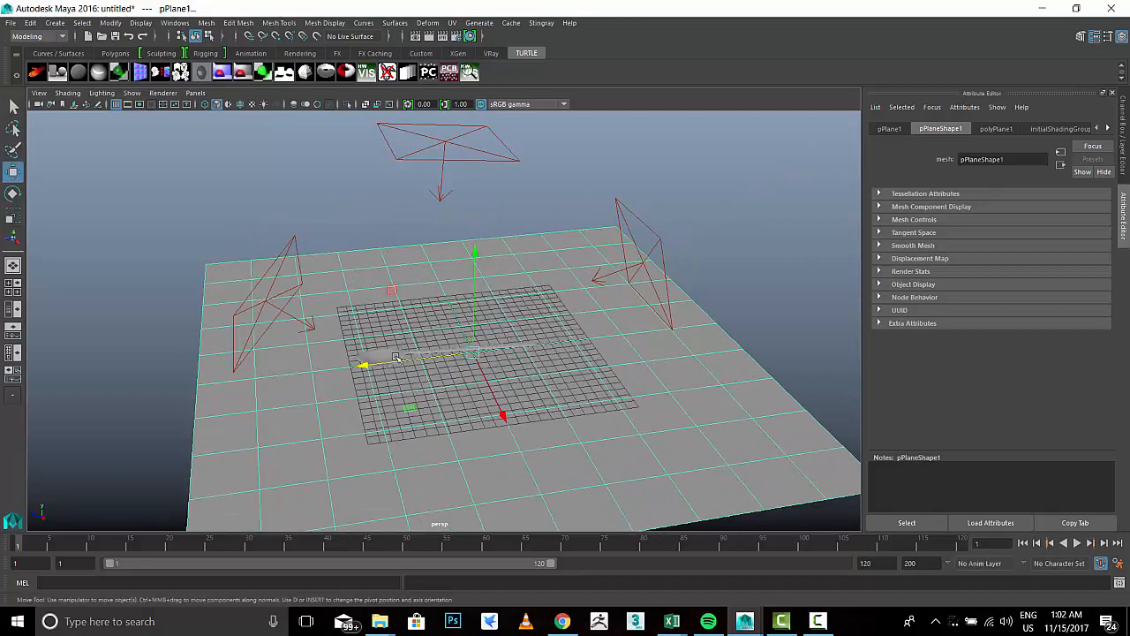
{"action": "left_click_drag", "start_coordinate": [420, 380], "coordinate": [442, 360], "text": "alt"}
{"action": "scroll", "coordinate": [568, 391], "scroll_direction": "up", "scroll_amount": 5}
{"action": "left_click_drag", "start_coordinate": [568, 392], "coordinate": [586, 387], "text": "alt"}
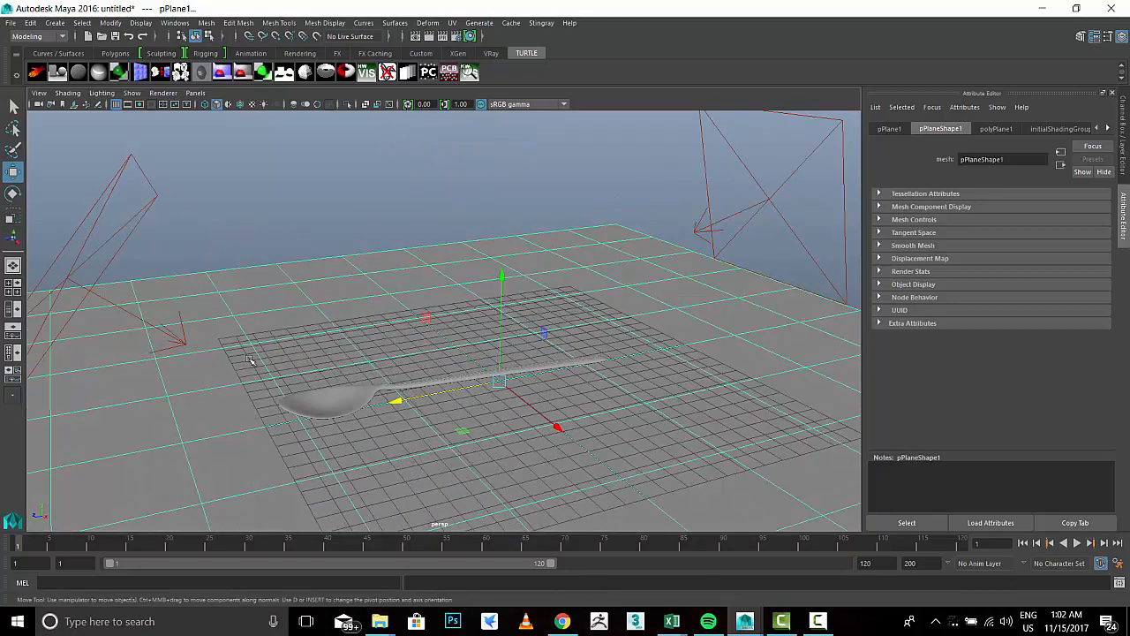
{"action": "left_click_drag", "start_coordinate": [451, 426], "coordinate": [397, 447], "text": "alt"}
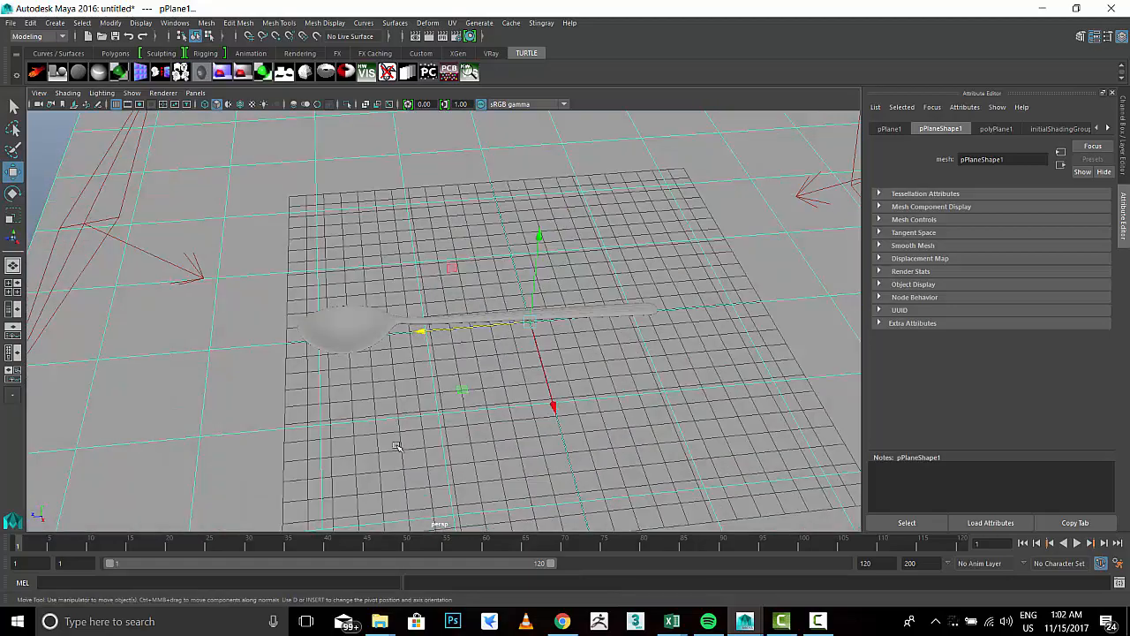
{"action": "left_click_drag", "start_coordinate": [429, 354], "coordinate": [645, 325], "text": "alt"}
{"action": "scroll", "coordinate": [368, 323], "scroll_direction": "up", "scroll_amount": 5}
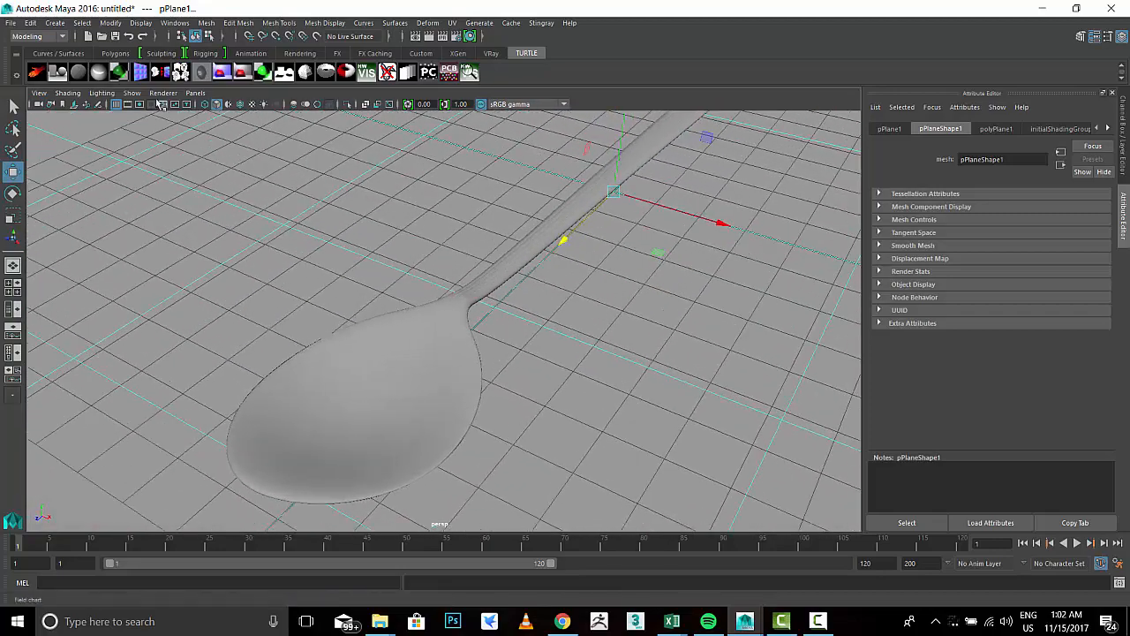
{"action": "left_click", "coordinate": [157, 93]}
{"action": "left_click", "coordinate": [181, 149]}
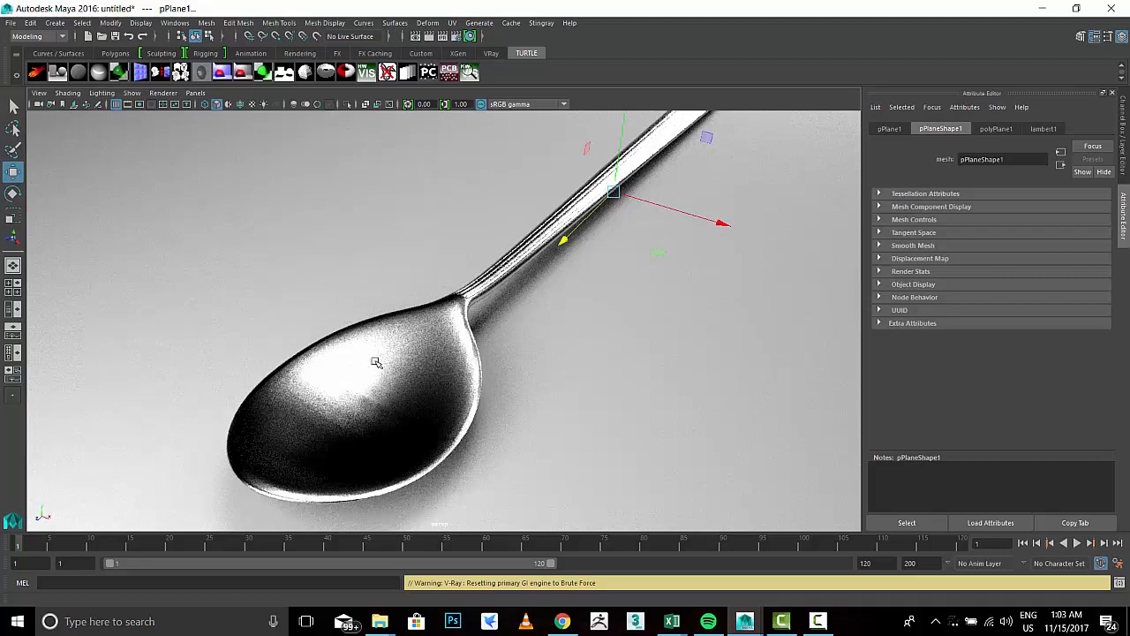
- Raise the spoon about 0.77 cm above the floor plane
{"action": "left_click_drag", "start_coordinate": [605, 361], "coordinate": [630, 318], "text": "alt"}
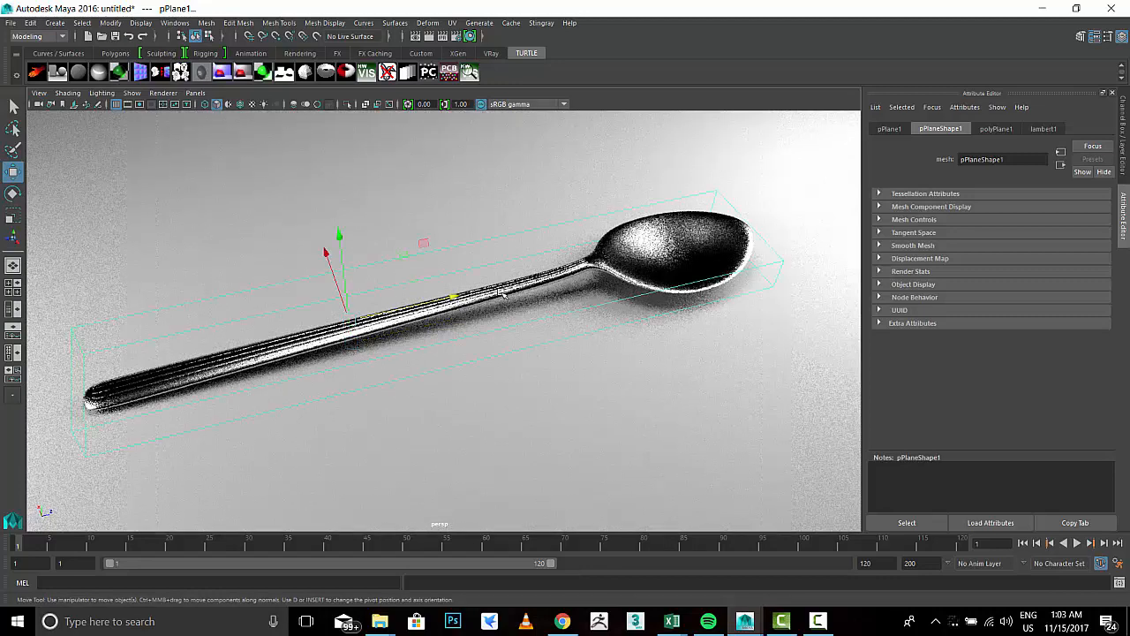
{"action": "left_click", "coordinate": [366, 279]}
{"action": "left_click_drag", "start_coordinate": [342, 246], "coordinate": [336, 248]}
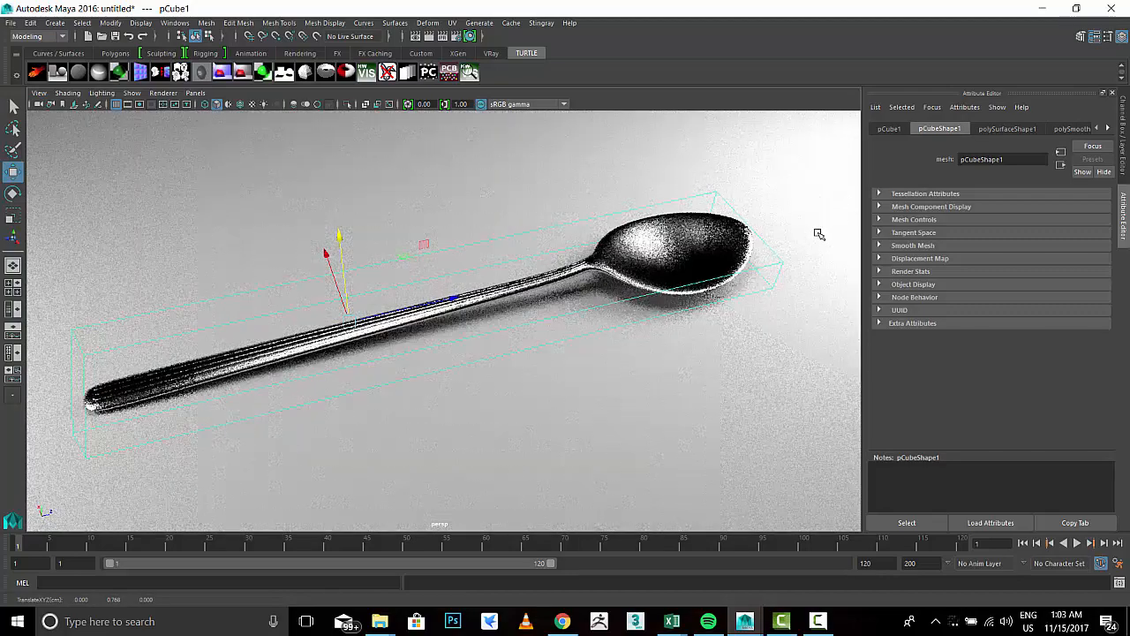
- Set the render resolution to 1280 × 720 with the width/height ratio maintained
{"action": "left_click_drag", "start_coordinate": [688, 272], "coordinate": [578, 280], "text": "alt"}
{"action": "right_click_drag", "start_coordinate": [579, 280], "coordinate": [583, 286], "text": "alt"}
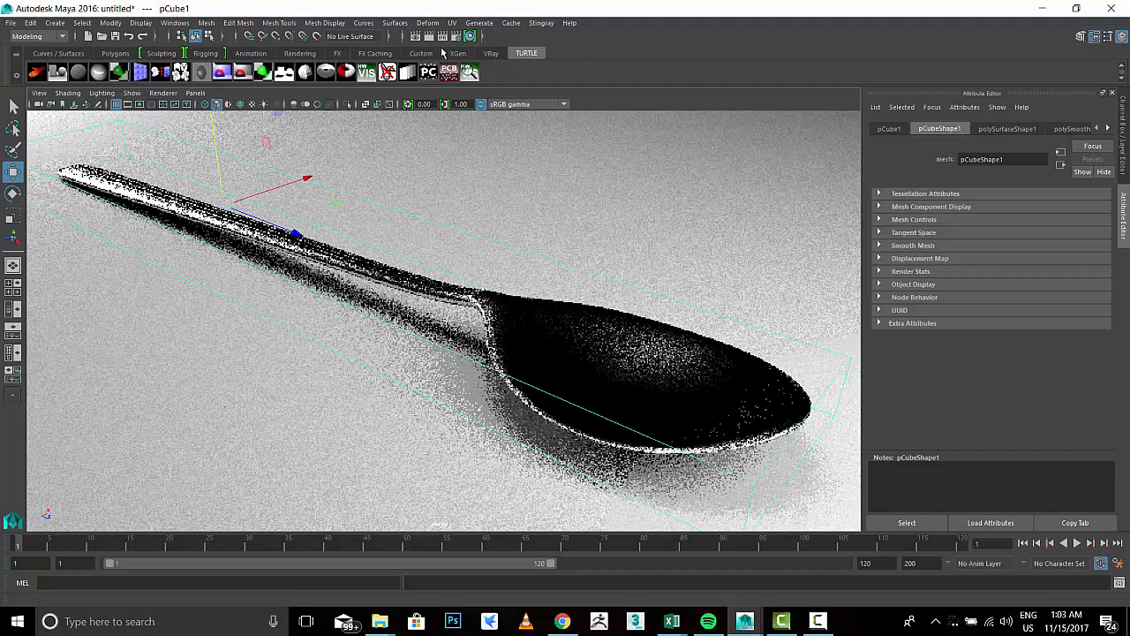
{"action": "left_click", "coordinate": [456, 37]}
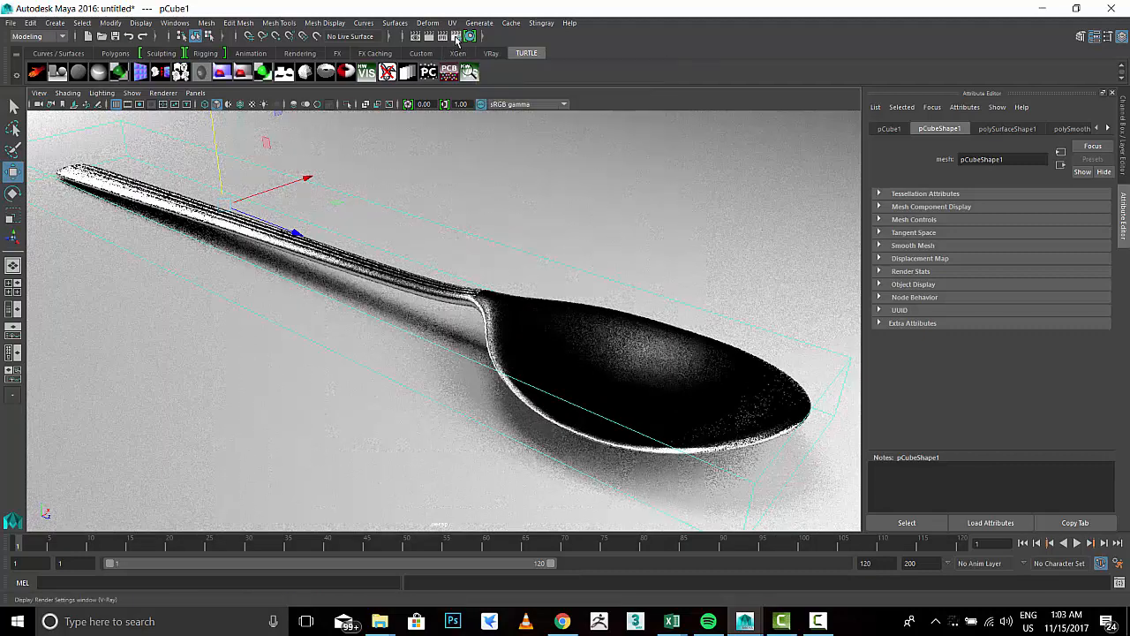
{"action": "left_click", "coordinate": [614, 175]}
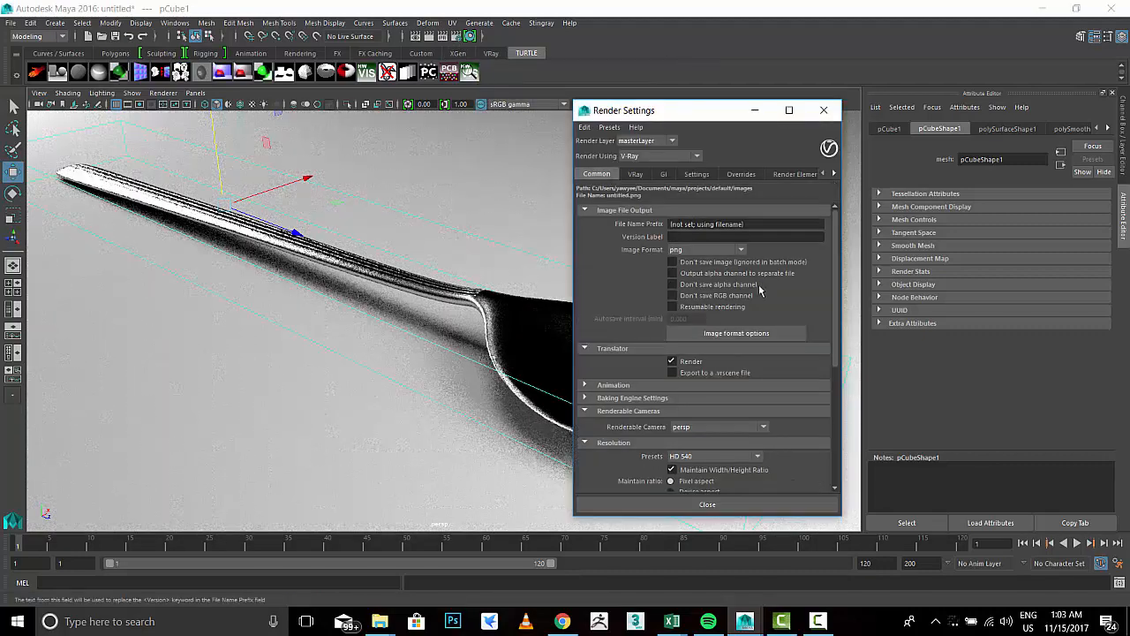
{"action": "scroll", "coordinate": [650, 300], "scroll_direction": "down", "scroll_amount": 5}
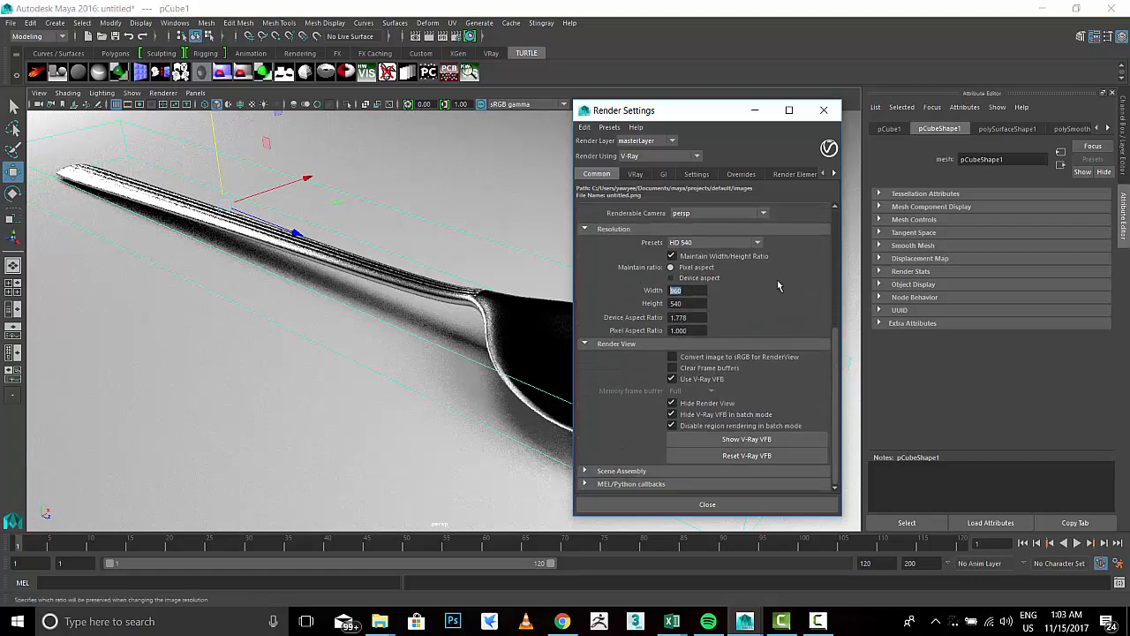
{"action": "type", "text": "128"}
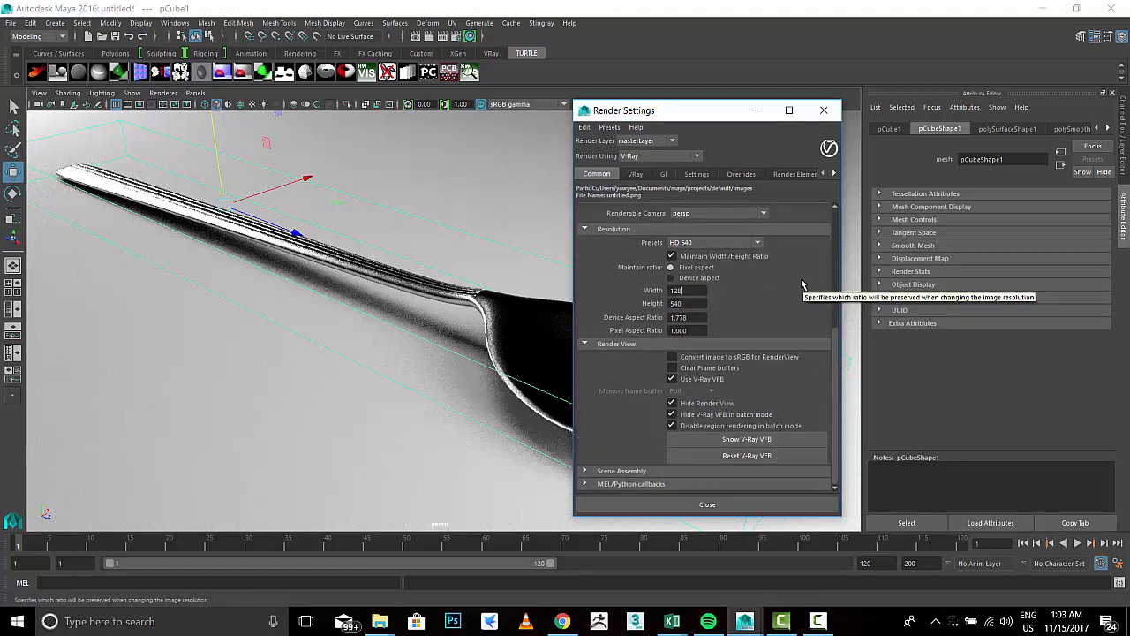
{"action": "type", "text": "0"}
{"action": "key", "text": "Tab"}
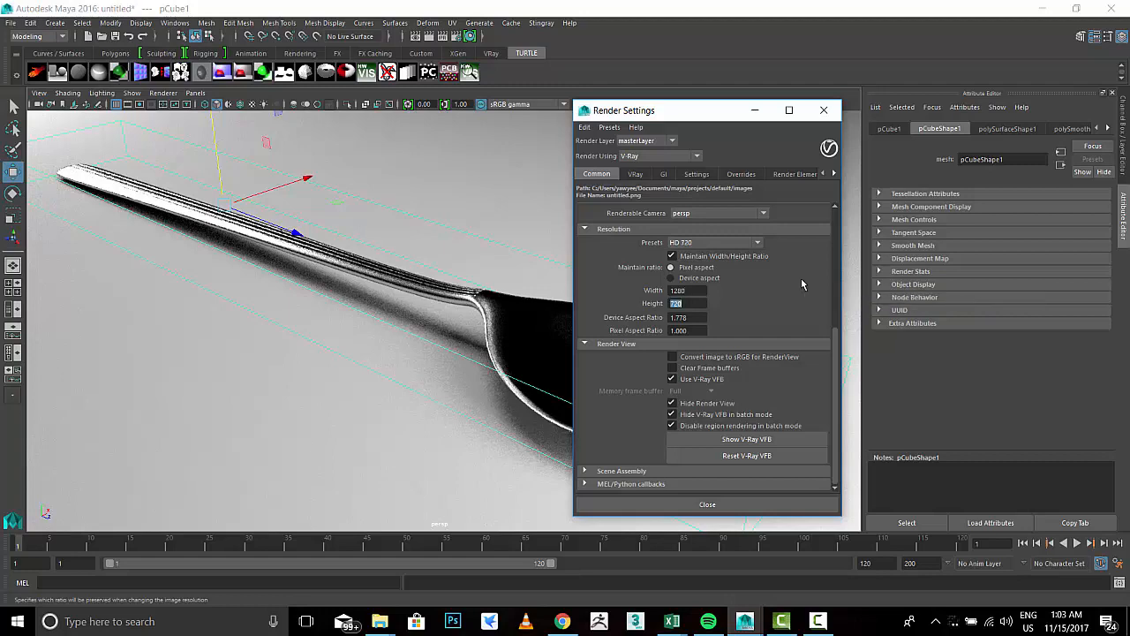
{"action": "left_click", "coordinate": [716, 502]}
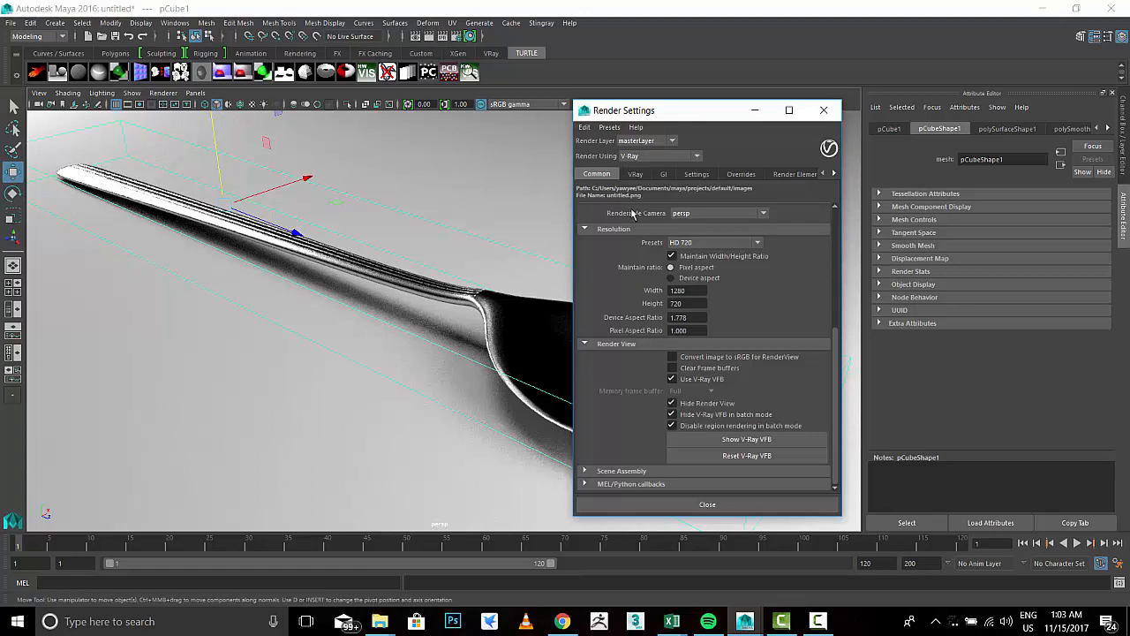
- Set the V-Ray antialiasing filter type to CatmullRom and close the render settings
{"action": "left_click", "coordinate": [635, 174]}
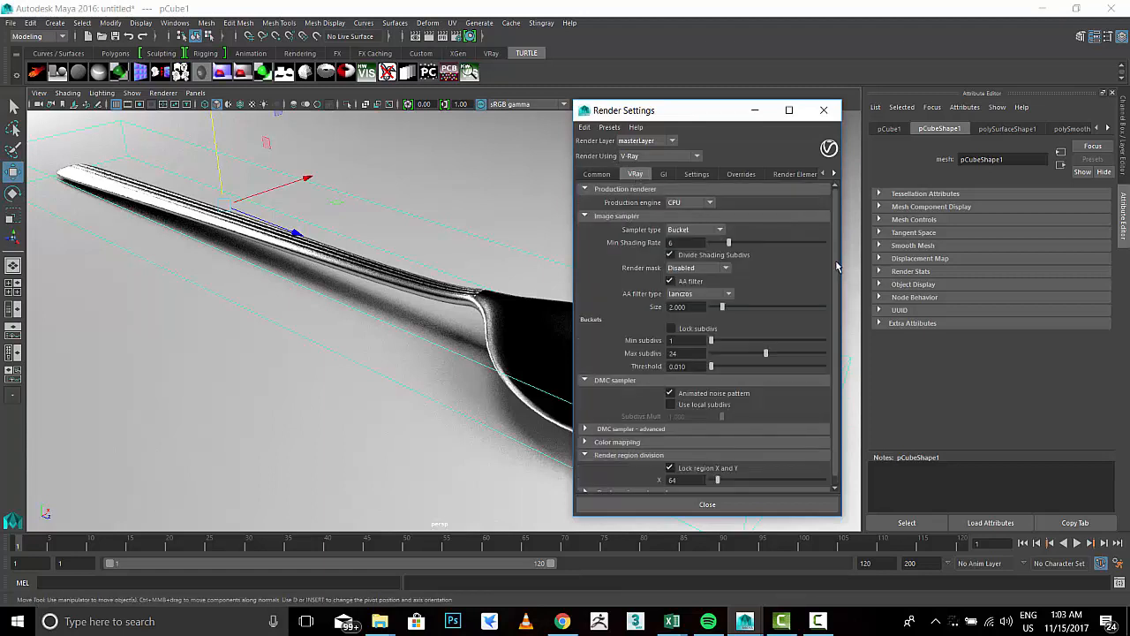
{"action": "left_click", "coordinate": [689, 295]}
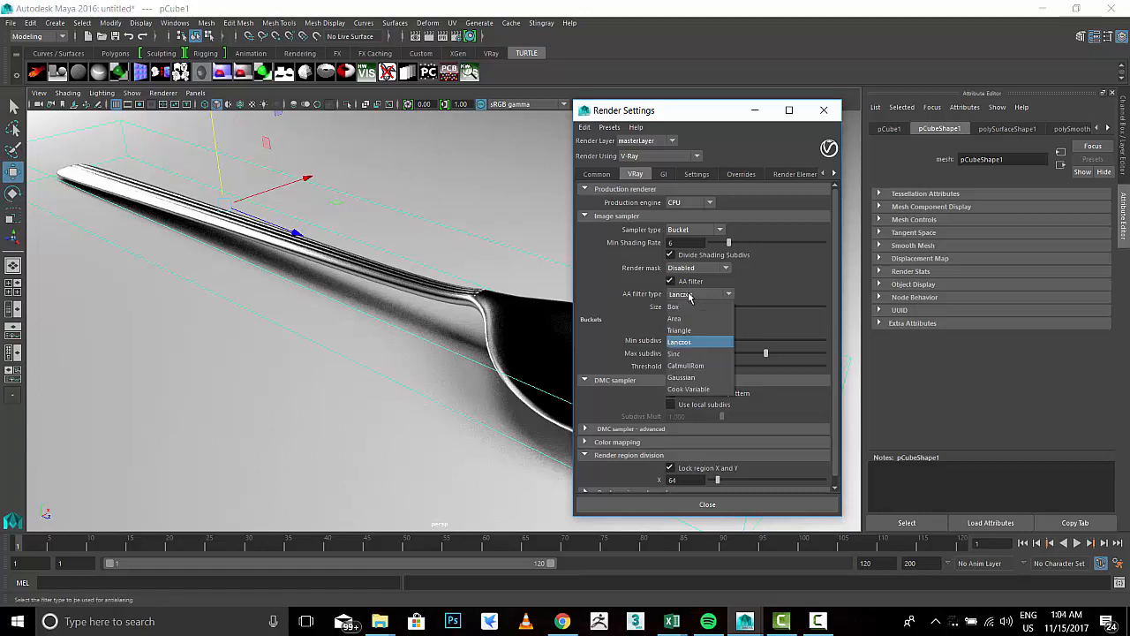
{"action": "left_click", "coordinate": [687, 366]}
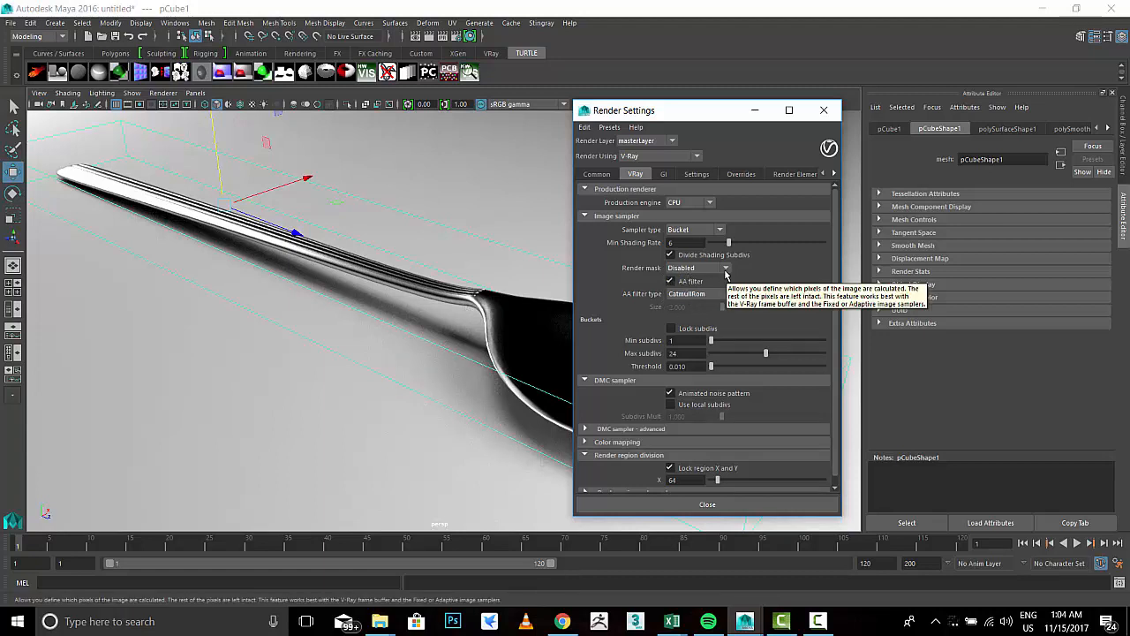
{"action": "left_click", "coordinate": [824, 111]}
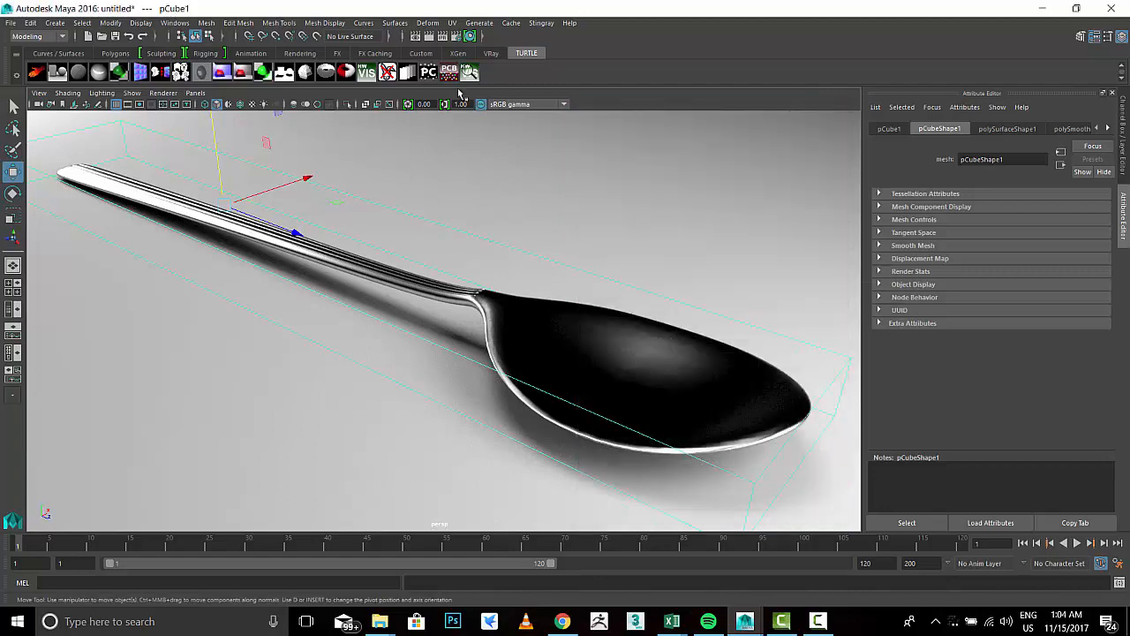
- Render the current frame with V-Ray and fit the whole image in the frame buffer at 50% zoom
{"action": "left_click", "coordinate": [429, 37]}
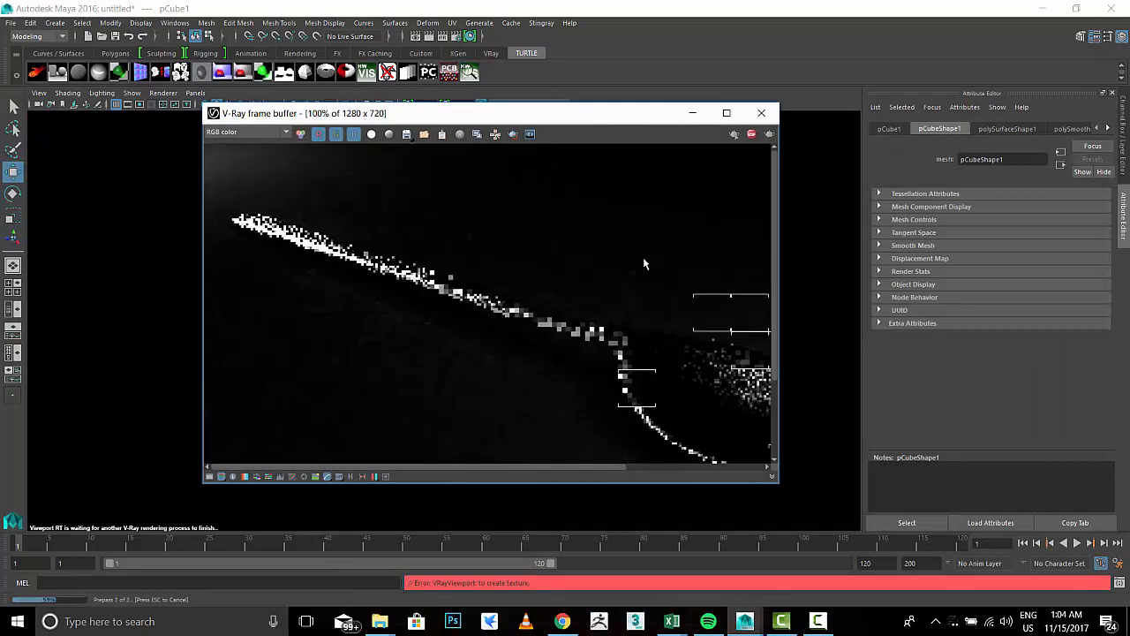
{"action": "scroll", "coordinate": [623, 262], "scroll_direction": "down", "scroll_amount": 1}
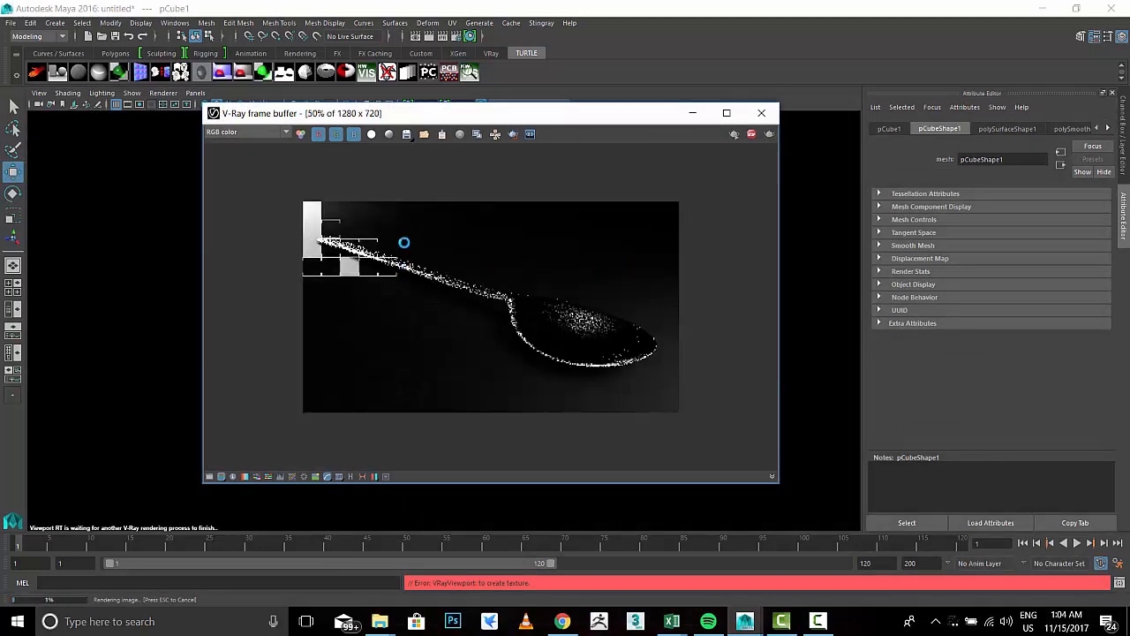
{"action": "left_click_drag", "start_coordinate": [416, 115], "coordinate": [654, 118]}
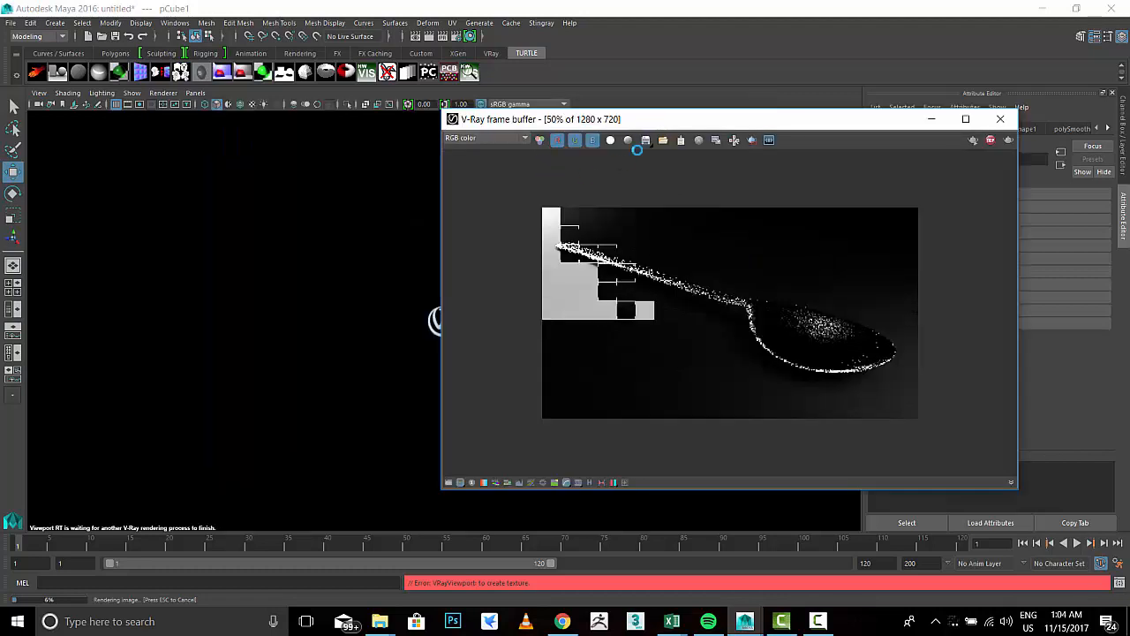
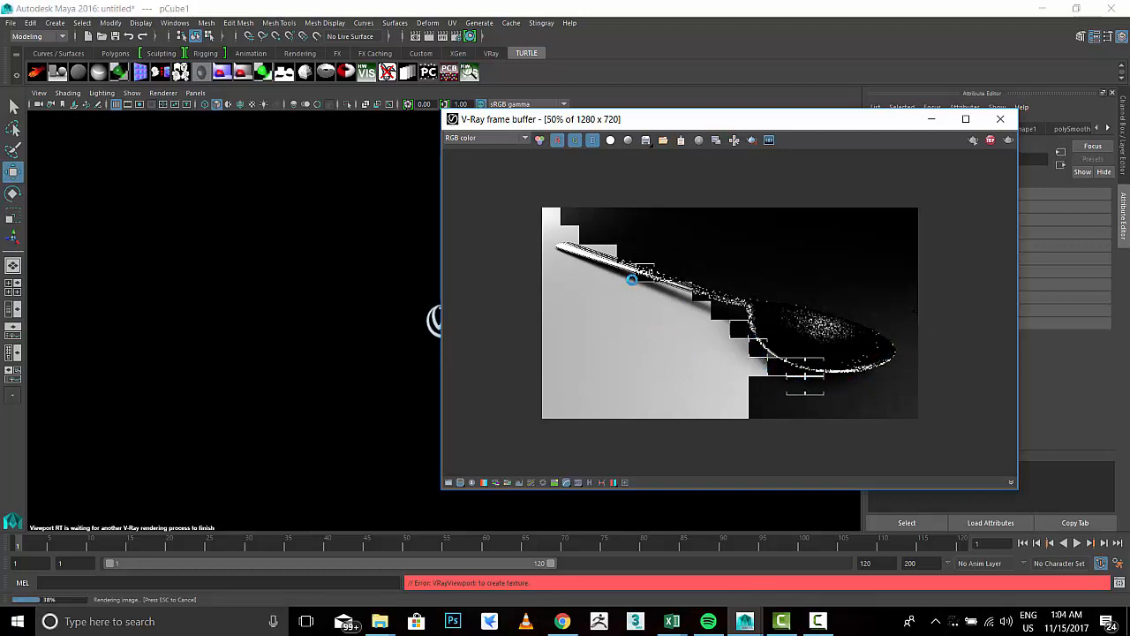
- Inspect the spoon render up close and at 50% zoom, and minimize the frame buffer
{"action": "scroll", "coordinate": [634, 273], "scroll_direction": "up", "scroll_amount": 1}
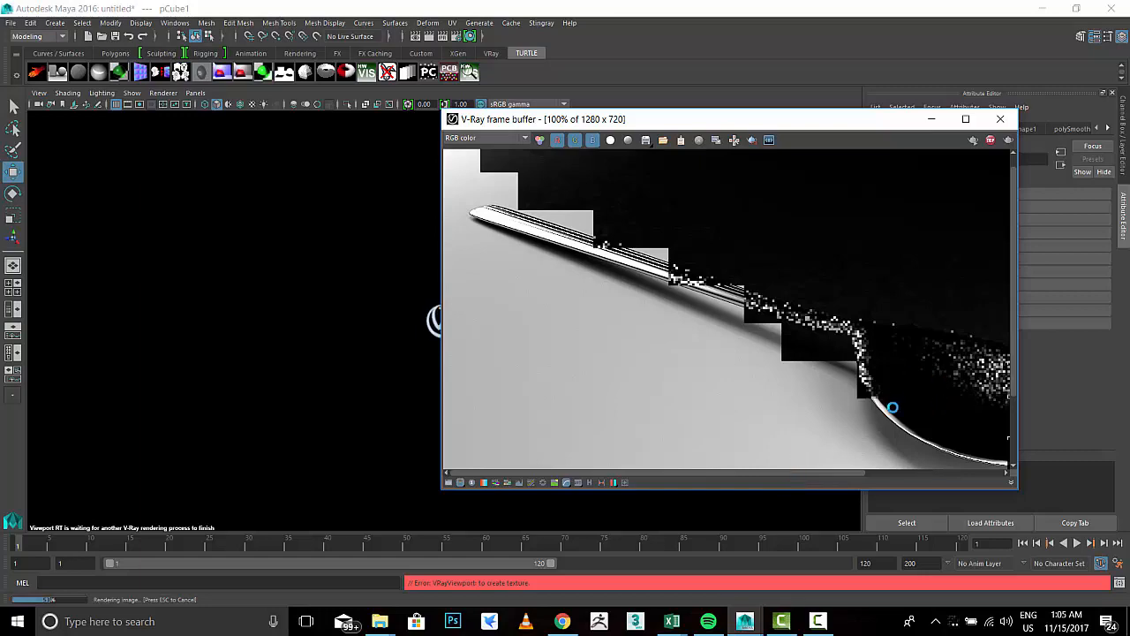
{"action": "scroll", "coordinate": [896, 397], "scroll_direction": "down", "scroll_amount": 1}
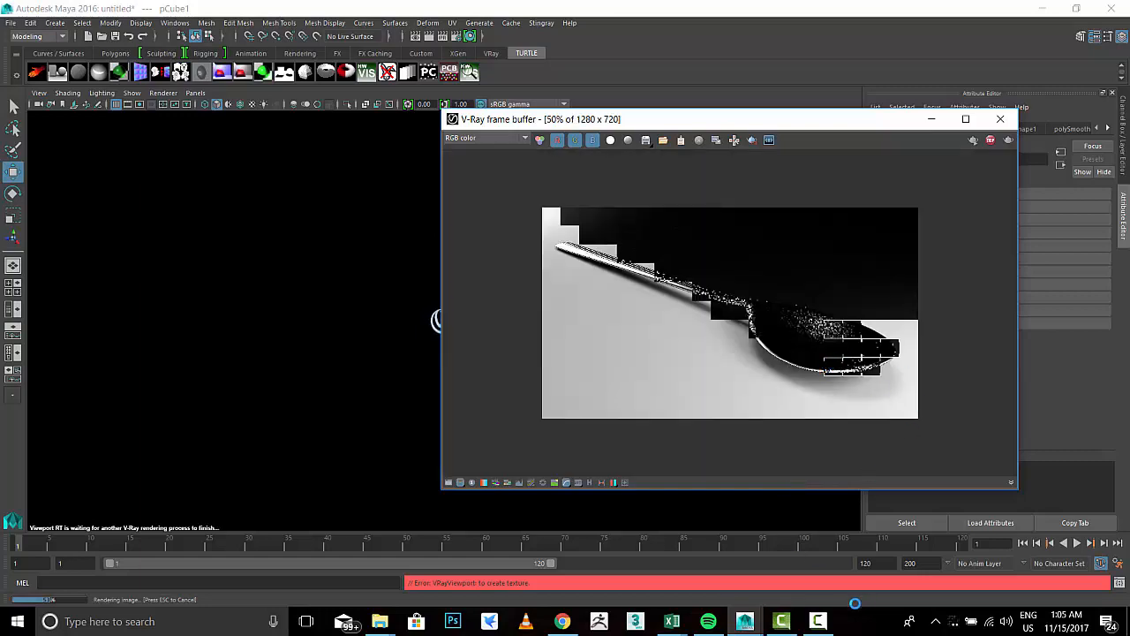
{"action": "left_click", "coordinate": [789, 622]}
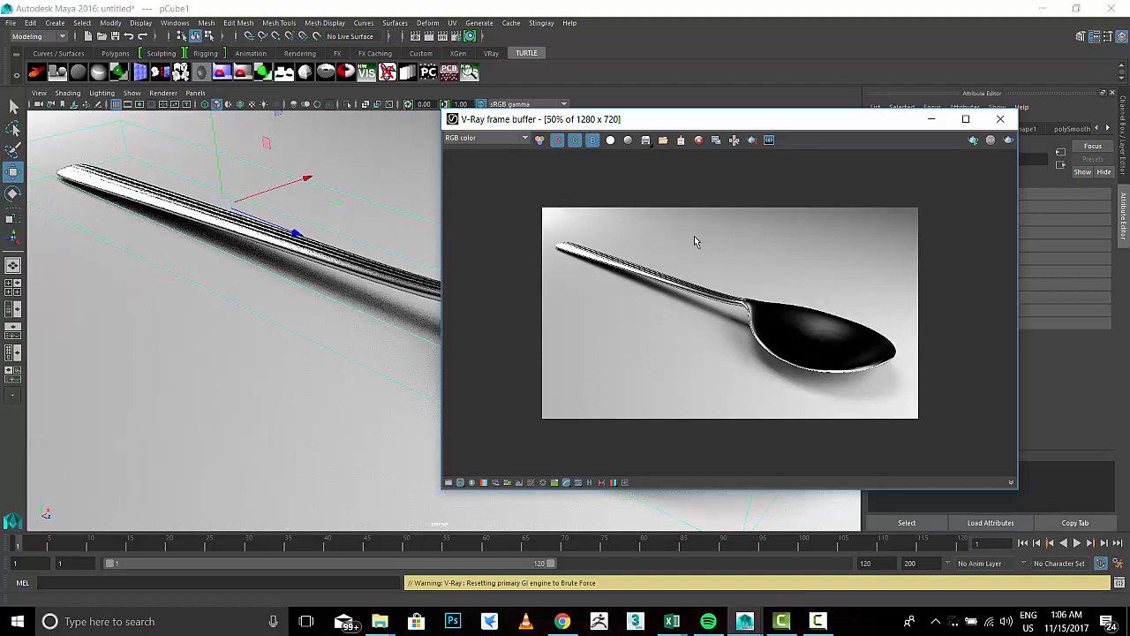
{"action": "left_click", "coordinate": [932, 119]}
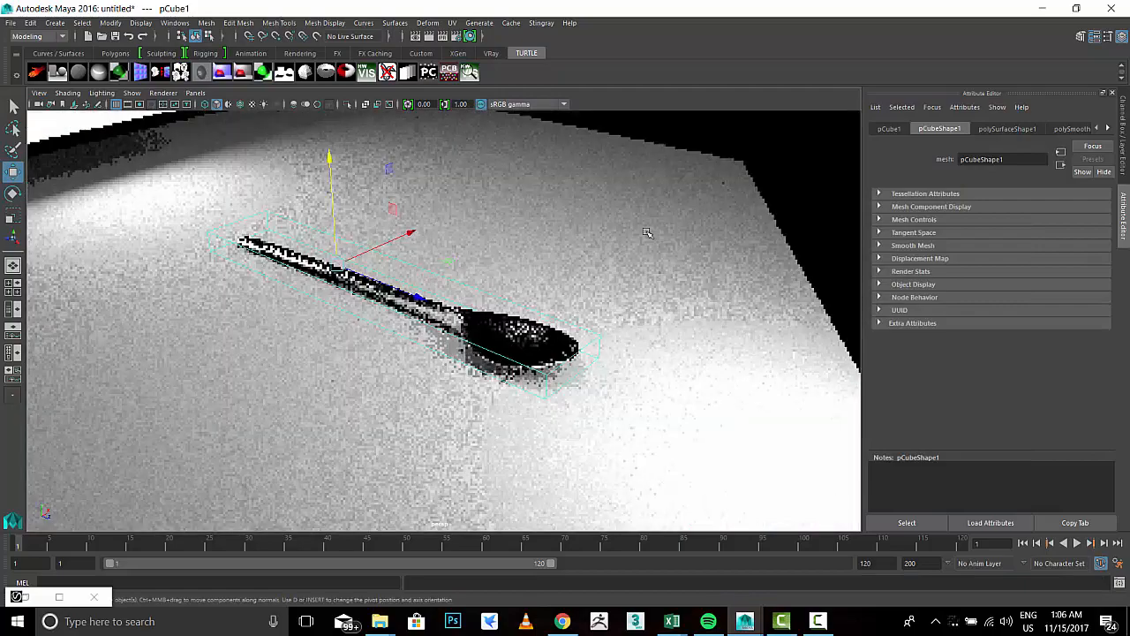
- Examine the spoon's reflections and shadow on the floor plane from several angles in the live V-Ray viewport
{"action": "left_click_drag", "start_coordinate": [602, 356], "coordinate": [556, 345], "text": "alt"}
{"action": "right_click_drag", "start_coordinate": [485, 365], "coordinate": [583, 397], "text": "alt"}
{"action": "middle_click_drag", "start_coordinate": [511, 421], "coordinate": [556, 356], "text": "alt"}
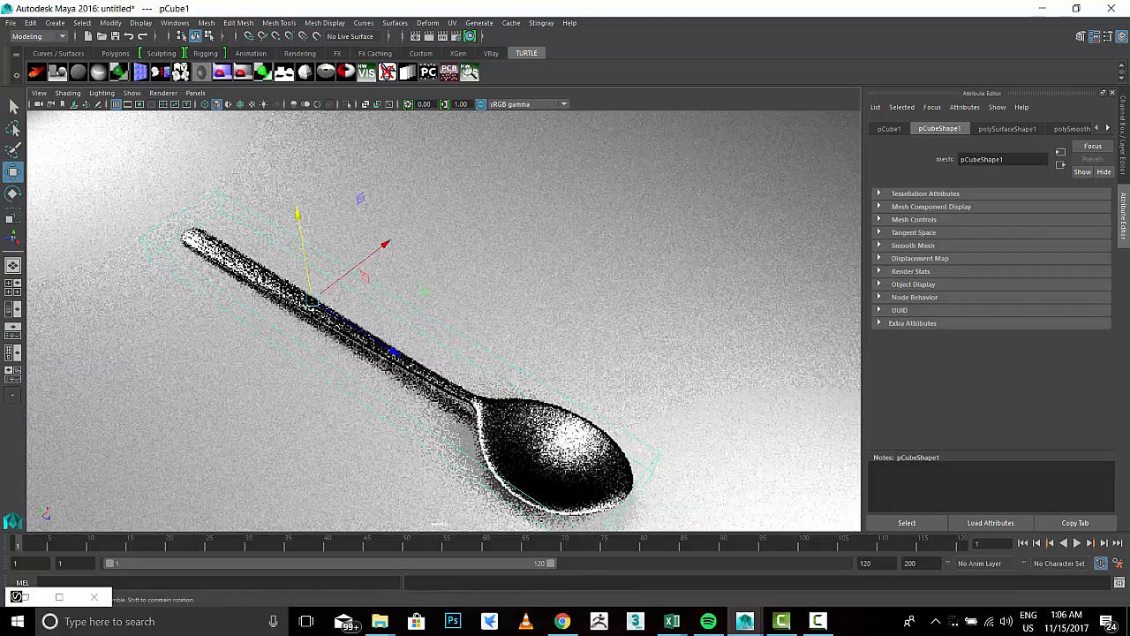
{"action": "left_click_drag", "start_coordinate": [522, 418], "coordinate": [566, 441], "text": "alt"}
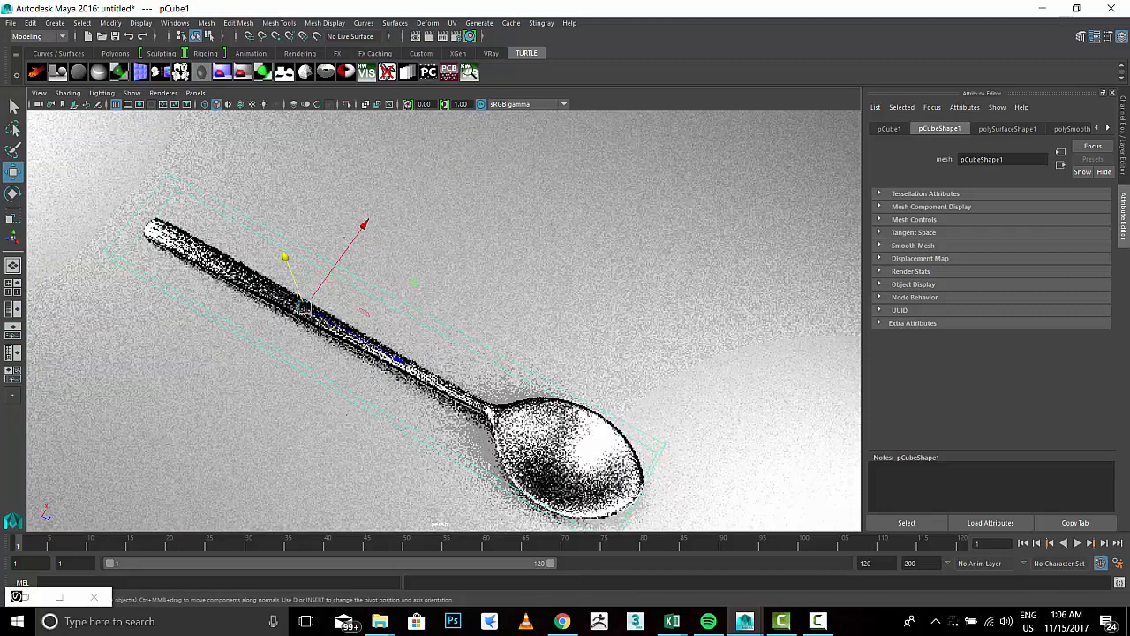
{"action": "left_click_drag", "start_coordinate": [708, 409], "coordinate": [566, 397], "text": "alt"}
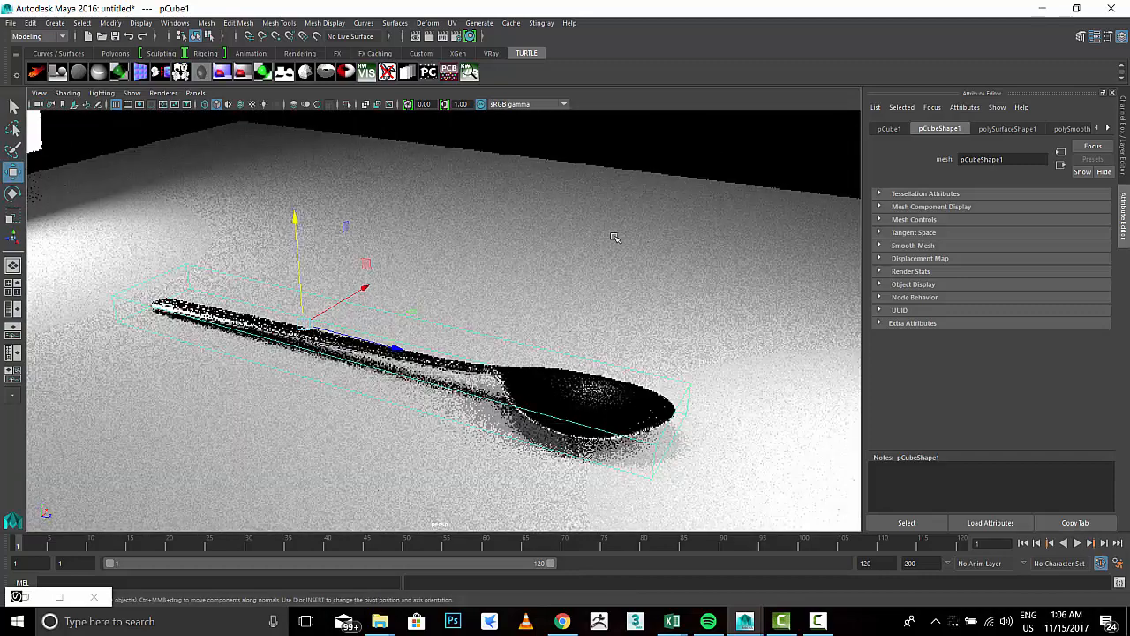
{"action": "right_click_drag", "start_coordinate": [762, 308], "coordinate": [428, 290], "text": "alt"}
{"action": "right_click_drag", "start_coordinate": [734, 356], "coordinate": [265, 270], "text": "alt"}
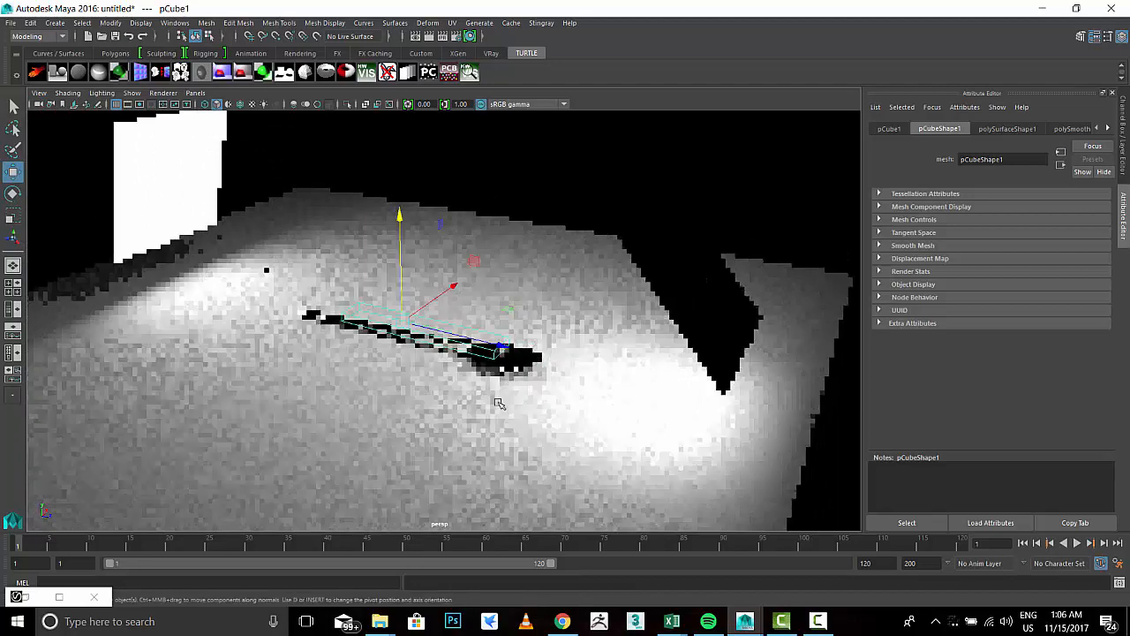
{"action": "left_click_drag", "start_coordinate": [453, 325], "coordinate": [489, 371], "text": "alt"}
{"action": "left_click_drag", "start_coordinate": [467, 217], "coordinate": [465, 184], "text": "alt"}
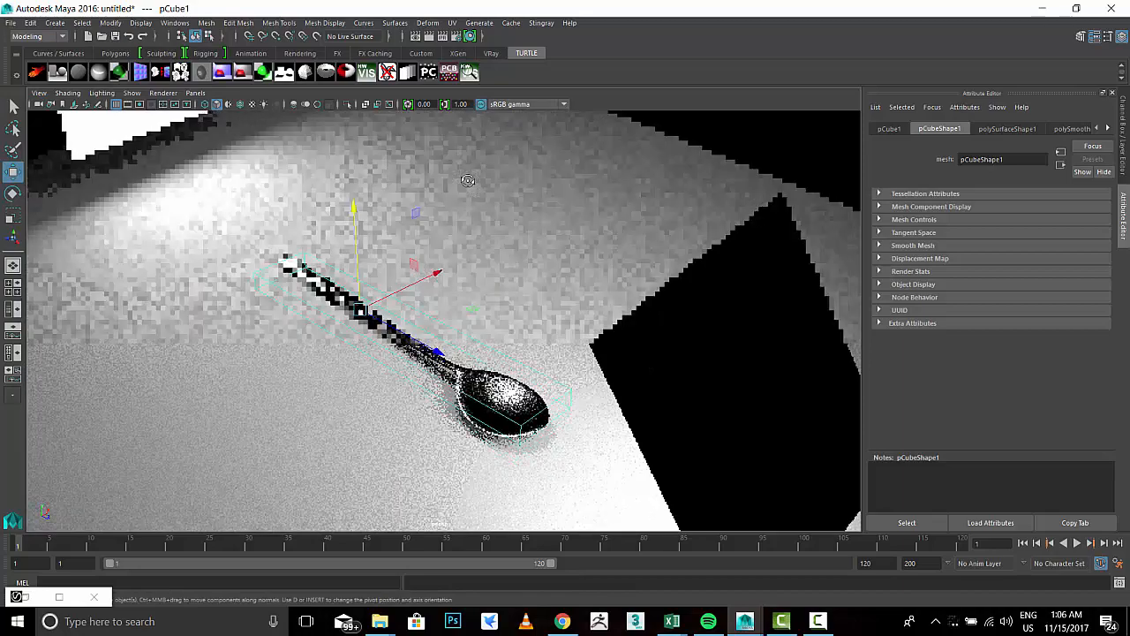
- Scale up the overhead V-Ray rectangle light uniformly so it spreads more light over the spoon and floor
{"action": "middle_click_drag", "start_coordinate": [468, 196], "coordinate": [469, 394], "text": "alt"}
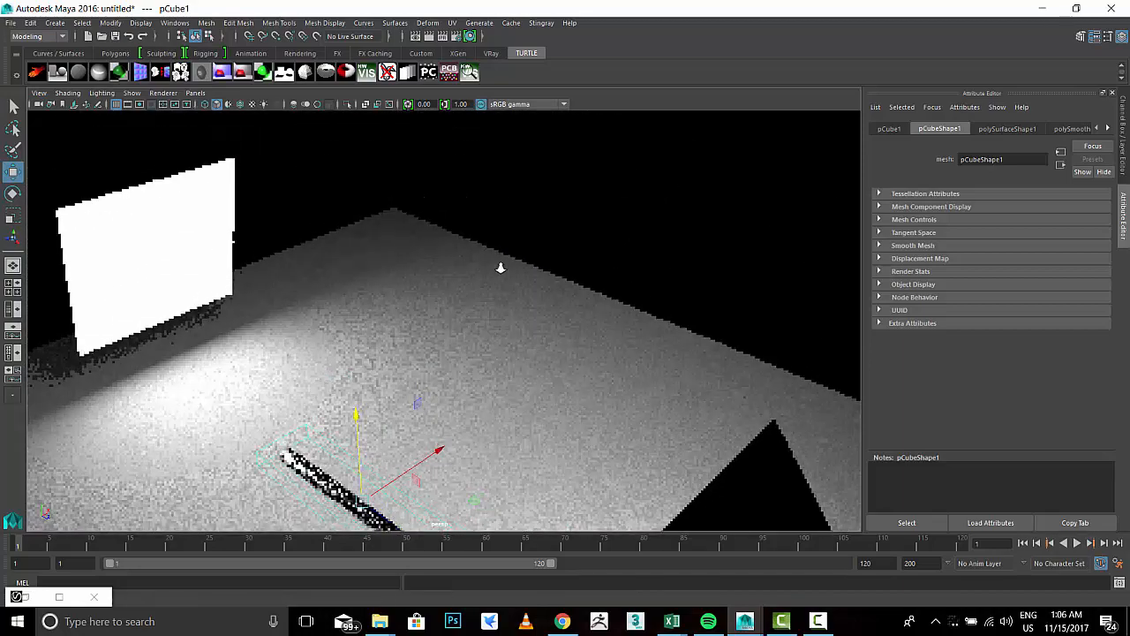
{"action": "right_click_drag", "start_coordinate": [500, 268], "coordinate": [426, 267], "text": "alt"}
{"action": "left_click_drag", "start_coordinate": [426, 266], "coordinate": [441, 158], "text": "alt"}
{"action": "left_click", "coordinate": [441, 158]}
{"action": "key", "text": "r"}
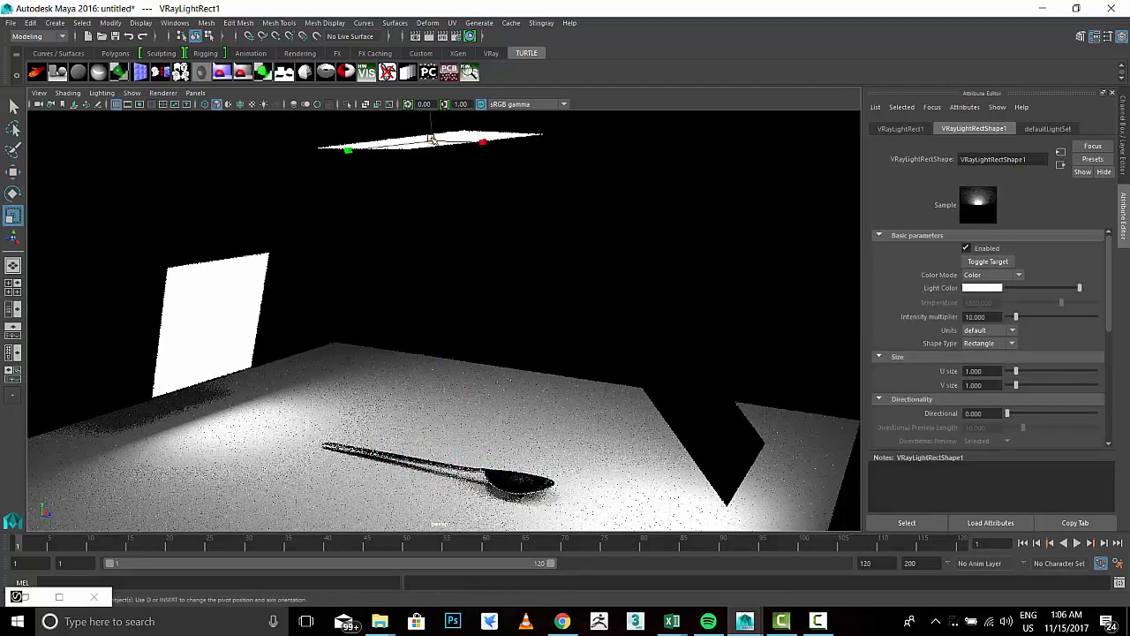
{"action": "left_click_drag", "start_coordinate": [519, 114], "coordinate": [827, 30]}
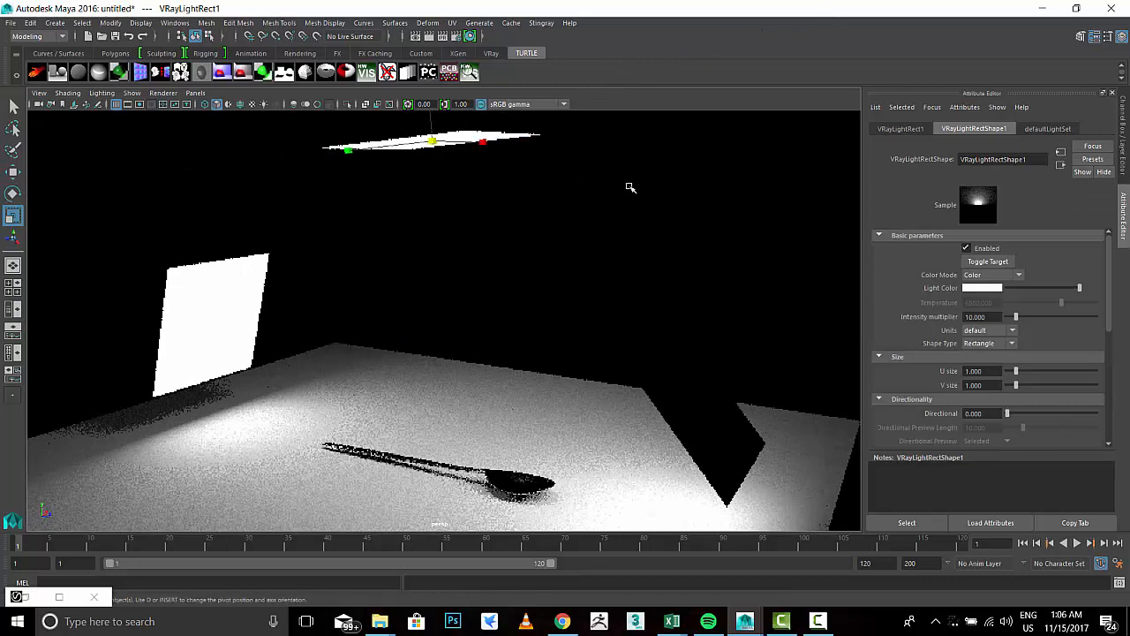
{"action": "right_click_drag", "start_coordinate": [631, 186], "coordinate": [476, 182], "text": "alt"}
{"action": "left_click_drag", "start_coordinate": [475, 182], "coordinate": [504, 205], "text": "alt"}
{"action": "left_click_drag", "start_coordinate": [471, 318], "coordinate": [550, 344], "text": "alt"}
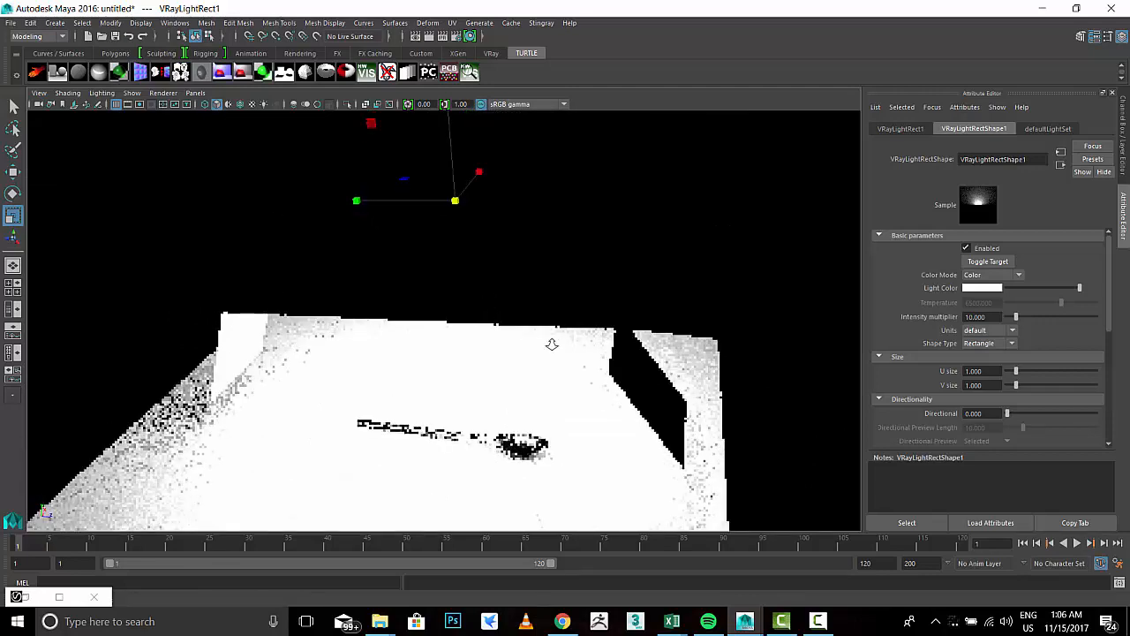
- Set the overhead rectangle light's intensity multiplier to 7
{"action": "scroll", "coordinate": [615, 424], "scroll_direction": "up", "scroll_amount": 3}
{"action": "middle_click_drag", "start_coordinate": [616, 424], "coordinate": [540, 283], "text": "alt"}
{"action": "left_click_drag", "start_coordinate": [525, 318], "coordinate": [500, 315], "text": "alt"}
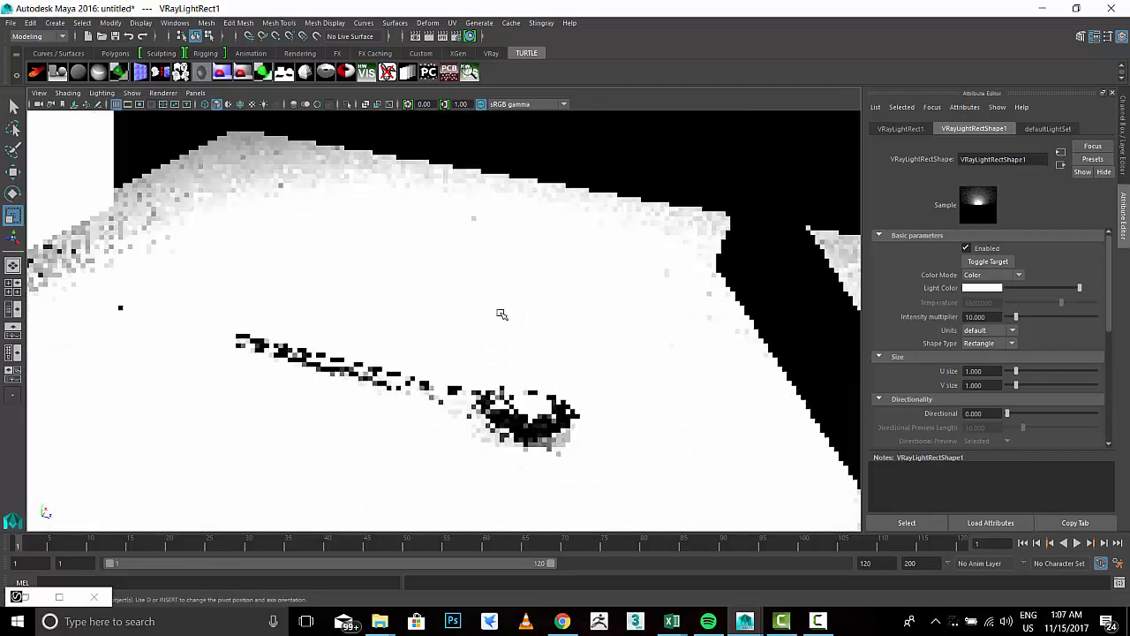
{"action": "right_click_drag", "start_coordinate": [593, 348], "coordinate": [610, 348], "text": "alt"}
{"action": "middle_click_drag", "start_coordinate": [608, 346], "coordinate": [616, 270], "text": "alt"}
{"action": "right_click_drag", "start_coordinate": [591, 286], "coordinate": [686, 319], "text": "alt"}
{"action": "left_click_drag", "start_coordinate": [686, 319], "coordinate": [669, 318], "text": "alt"}
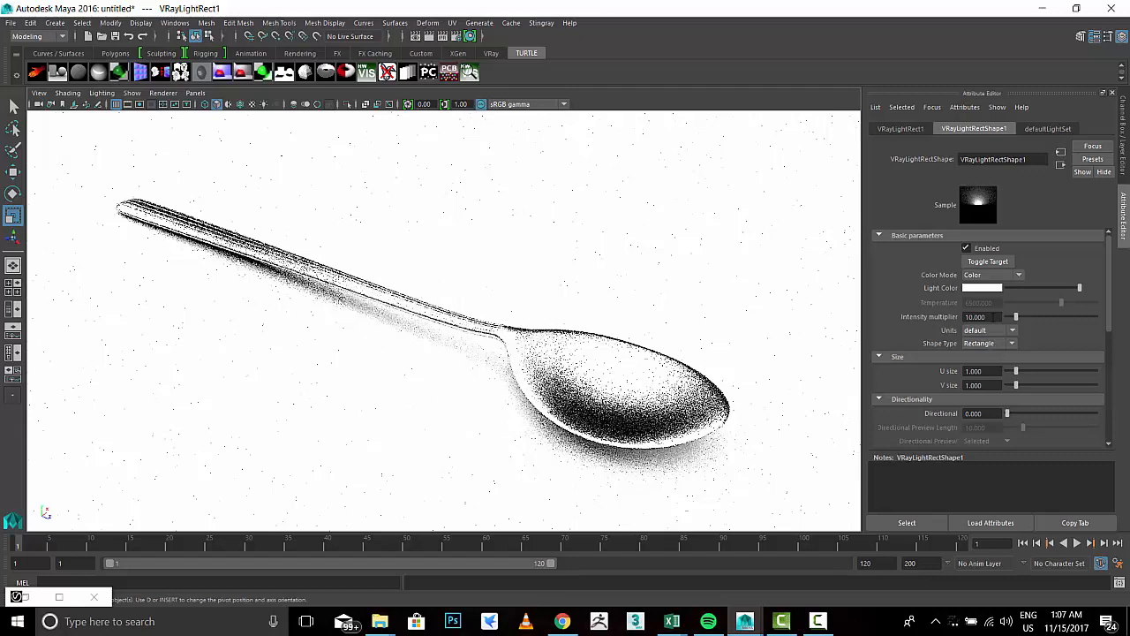
{"action": "left_click", "coordinate": [975, 316]}
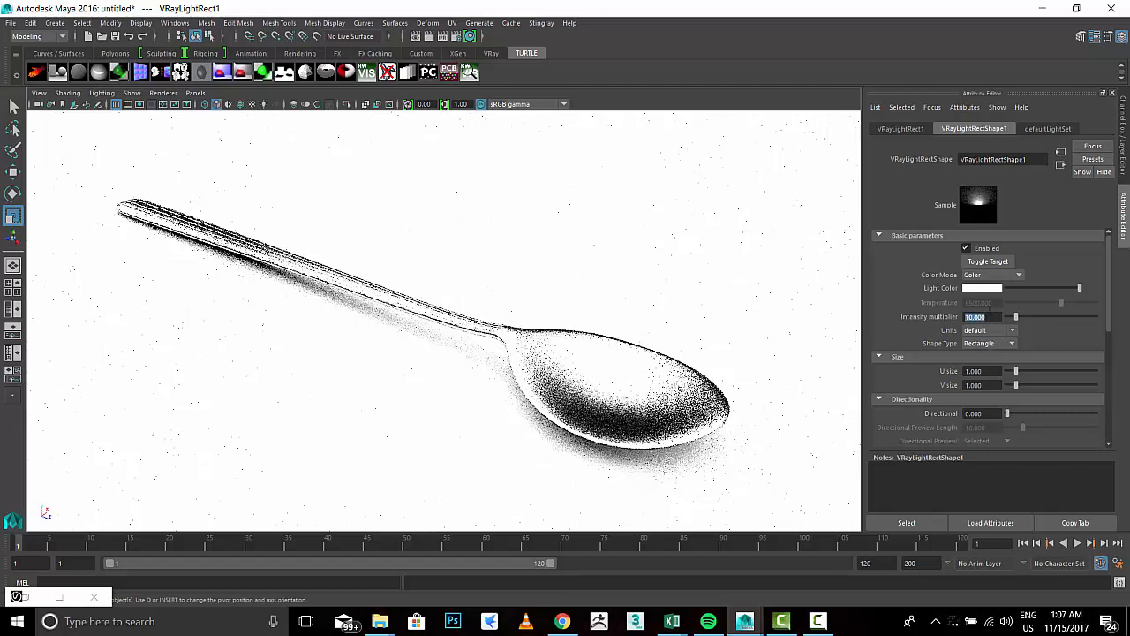
{"action": "type", "text": "7"}
{"action": "key", "text": "Return"}
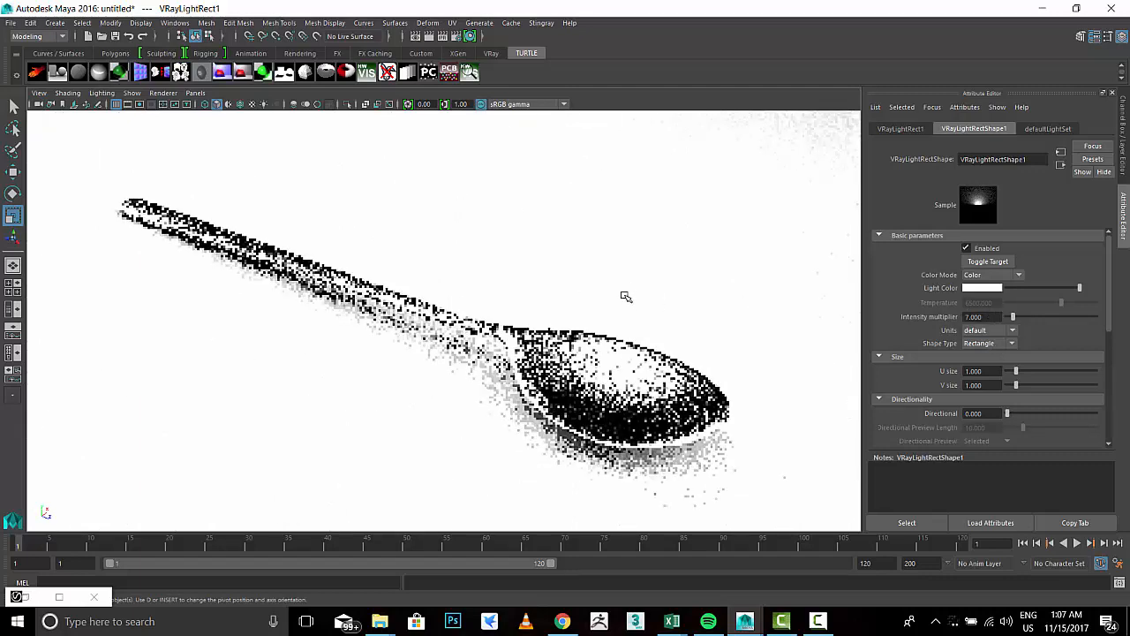
- Set the intensity multiplier of the tilted rectangle light (VRayLightRect2) near the bowl end to 5
{"action": "right_click_drag", "start_coordinate": [656, 319], "coordinate": [459, 278], "text": "alt"}
{"action": "left_click_drag", "start_coordinate": [600, 240], "coordinate": [643, 190], "text": "alt"}
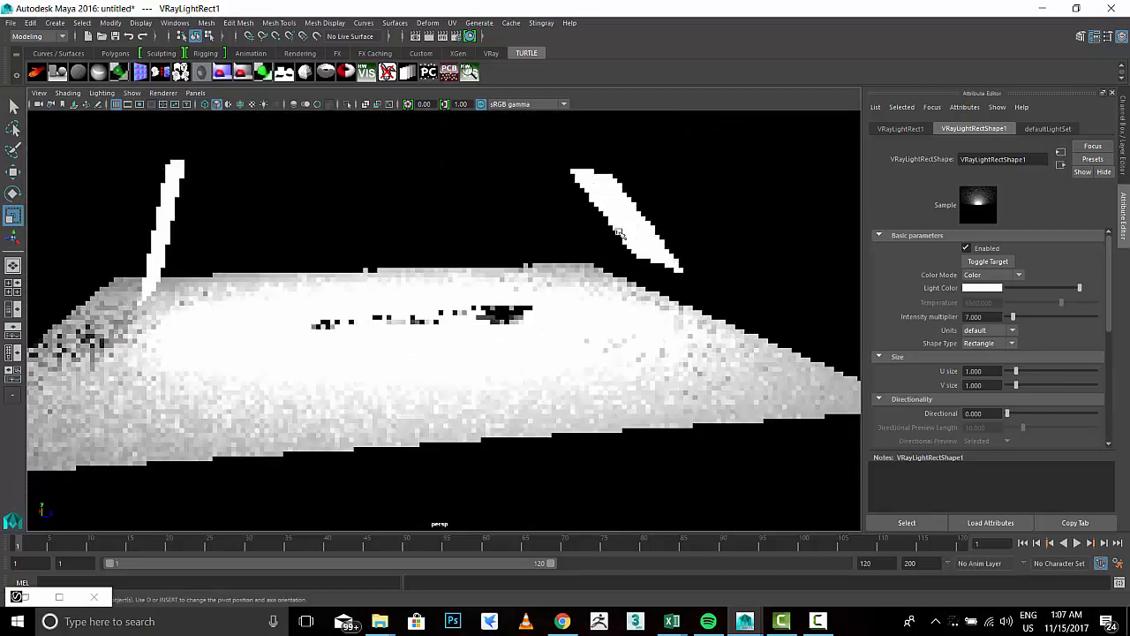
{"action": "left_click", "coordinate": [631, 212]}
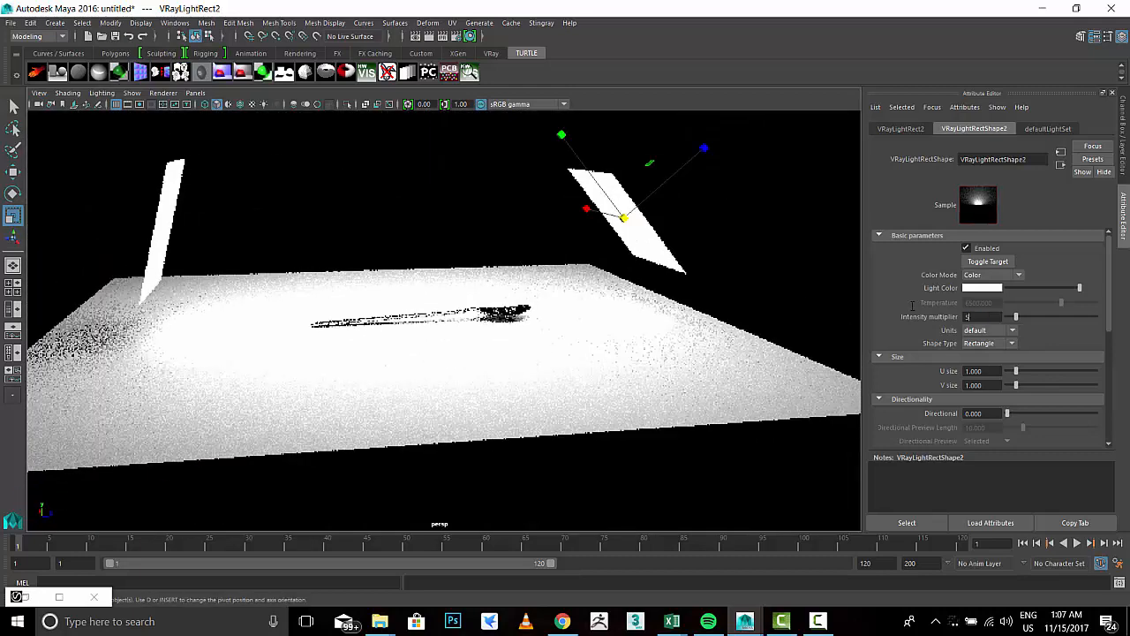
{"action": "type", "text": "5"}
{"action": "key", "text": "Return"}
- Set the intensity multiplier of the rectangle light near the handle end (VRayLightRect3) to 5
{"action": "left_click", "coordinate": [158, 217]}
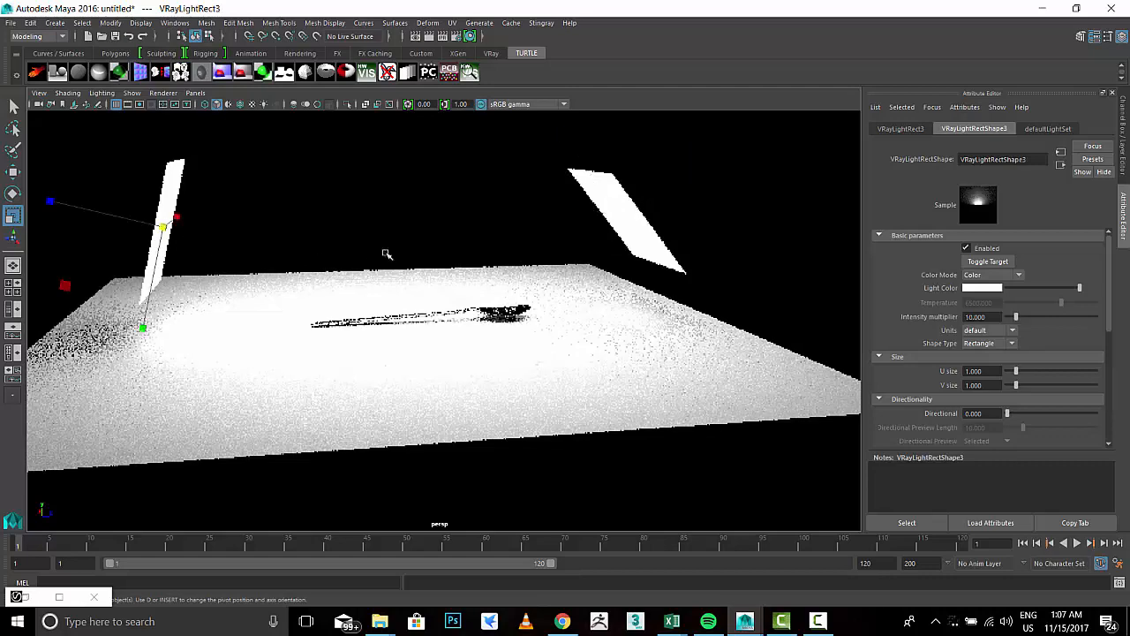
{"action": "left_click_drag", "start_coordinate": [386, 253], "coordinate": [362, 274], "text": "alt"}
{"action": "left_click_drag", "start_coordinate": [986, 317], "coordinate": [923, 315]}
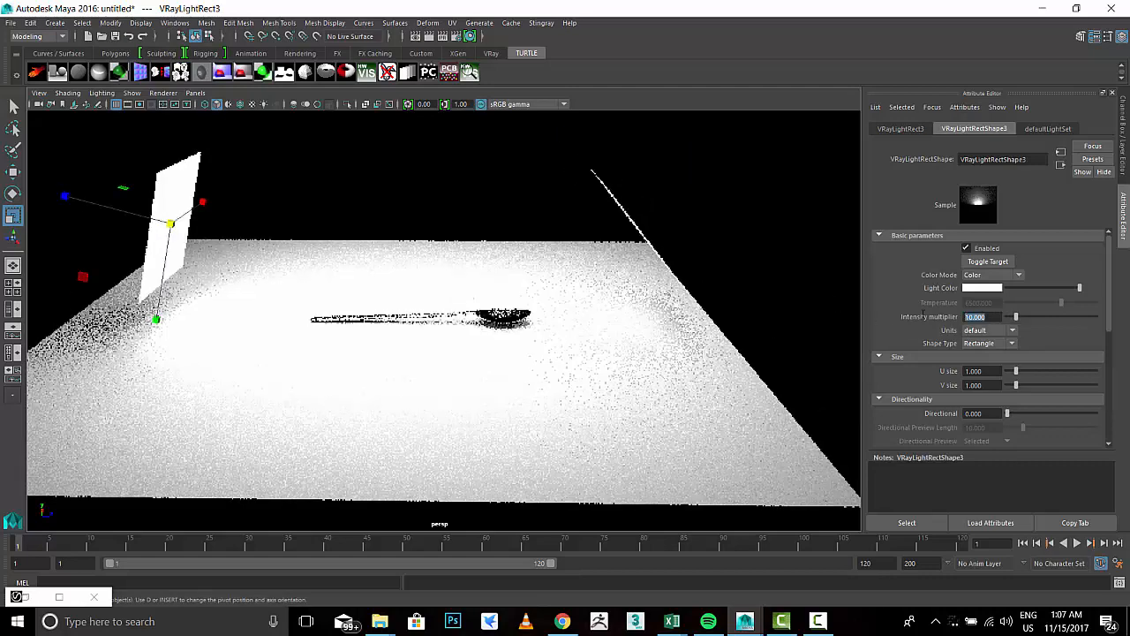
{"action": "type", "text": "5"}
{"action": "key", "text": "Return"}
- Examine the spoon's metal shading and shadow up close under the adjusted lights
{"action": "left_click_drag", "start_coordinate": [627, 313], "coordinate": [566, 326], "text": "alt"}
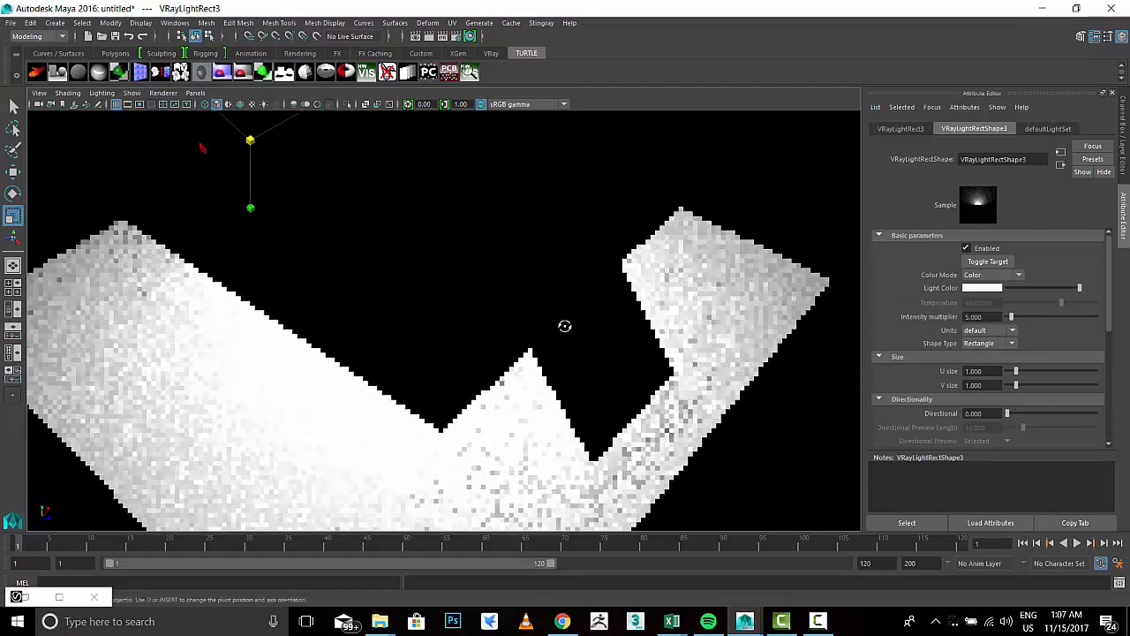
{"action": "right_click_drag", "start_coordinate": [565, 326], "coordinate": [745, 378], "text": "alt"}
{"action": "left_click_drag", "start_coordinate": [415, 324], "coordinate": [451, 370], "text": "alt"}
{"action": "right_click_drag", "start_coordinate": [468, 340], "coordinate": [477, 304], "text": "alt"}
{"action": "mouse_move", "coordinate": [477, 303]}
{"action": "left_mouse_down", "text": "alt"}
{"action": "mouse_move", "coordinate": [485, 291]}
{"action": "mouse_move", "coordinate": [472, 298]}
{"action": "left_mouse_up", "text": "alt"}
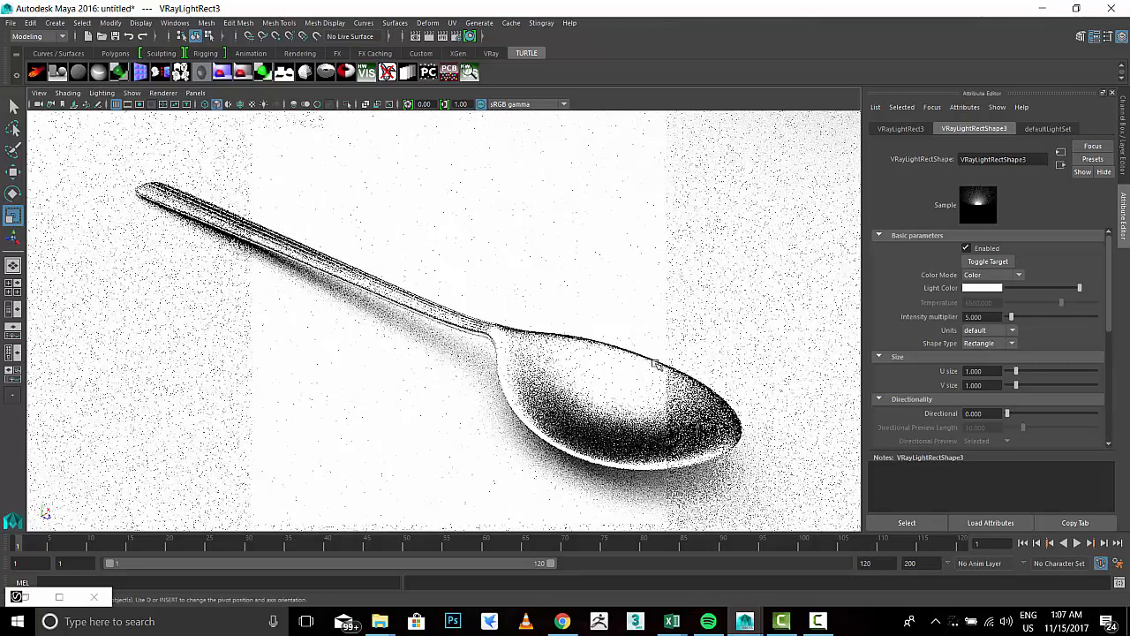
{"action": "right_click_drag", "start_coordinate": [623, 345], "coordinate": [643, 349], "text": "alt"}
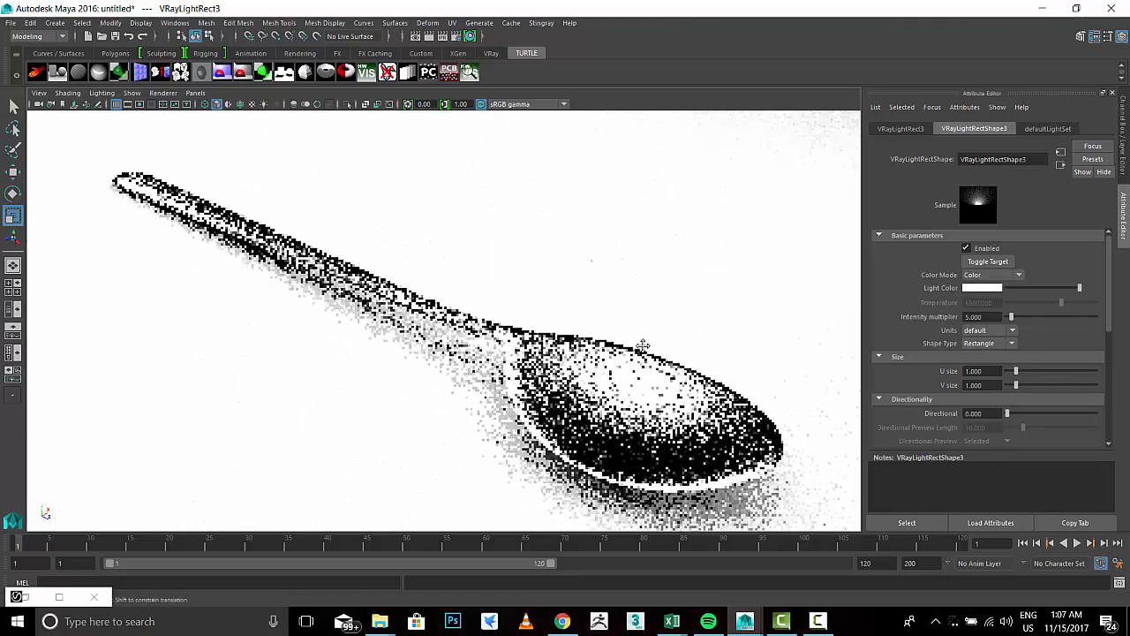
{"action": "left_click", "coordinate": [818, 622]}
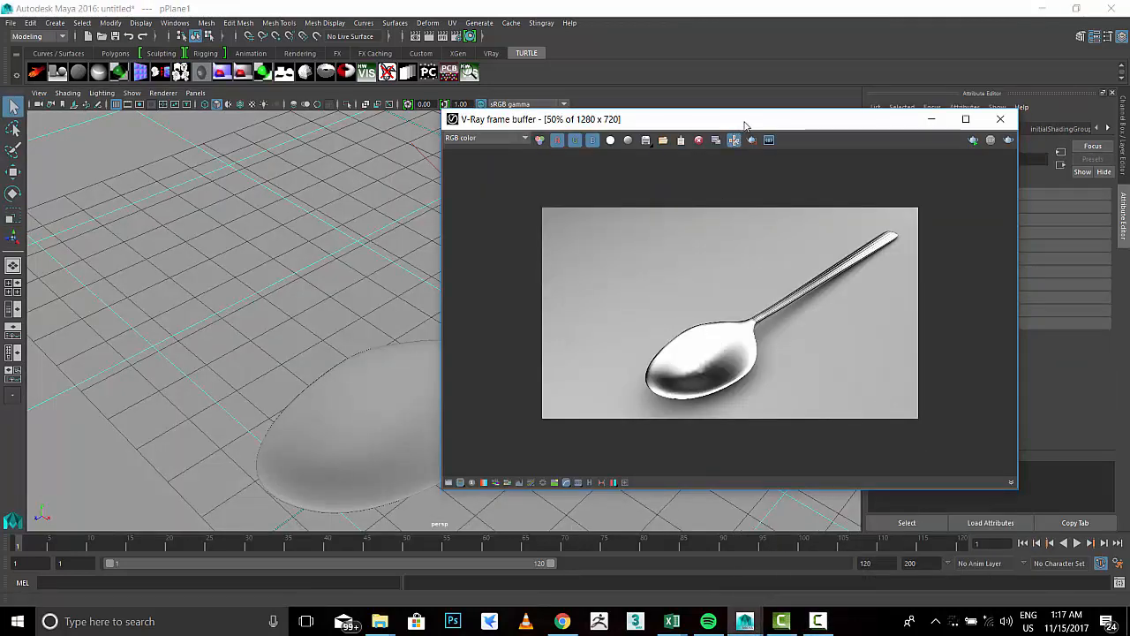
- Minimize the new render's frame buffer and review the intensity settings of the rectangle lights around the spoon
{"action": "left_click_drag", "start_coordinate": [745, 125], "coordinate": [696, 133]}
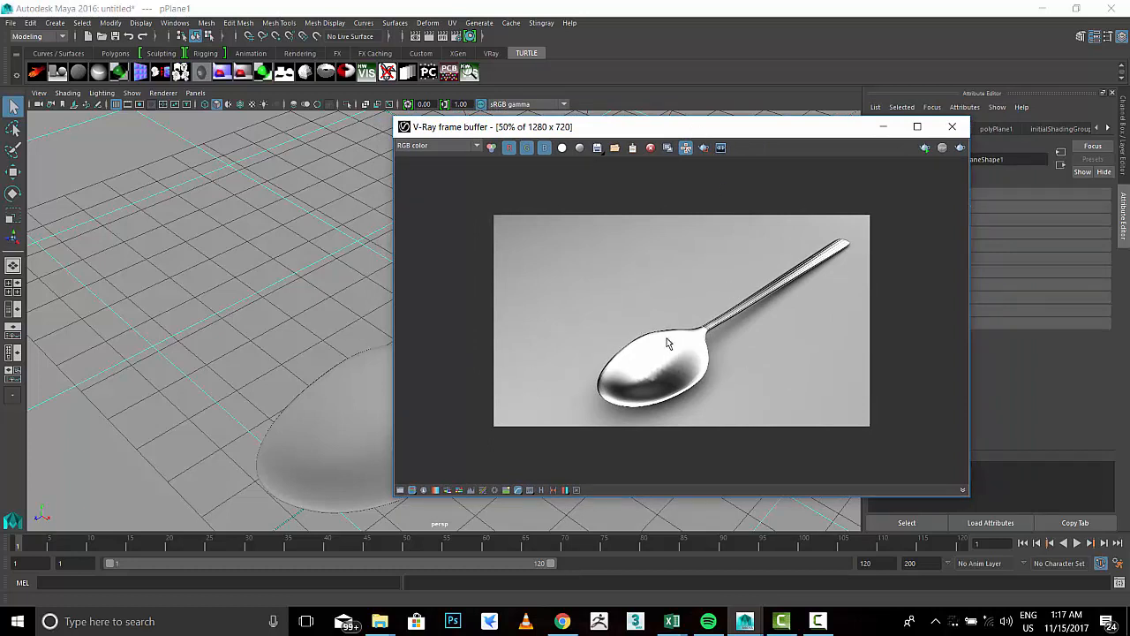
{"action": "left_click", "coordinate": [883, 127]}
{"action": "right_click_drag", "start_coordinate": [763, 303], "coordinate": [315, 290], "text": "alt"}
{"action": "left_click", "coordinate": [264, 305]}
{"action": "right_click_drag", "start_coordinate": [401, 340], "coordinate": [814, 361], "text": "alt"}
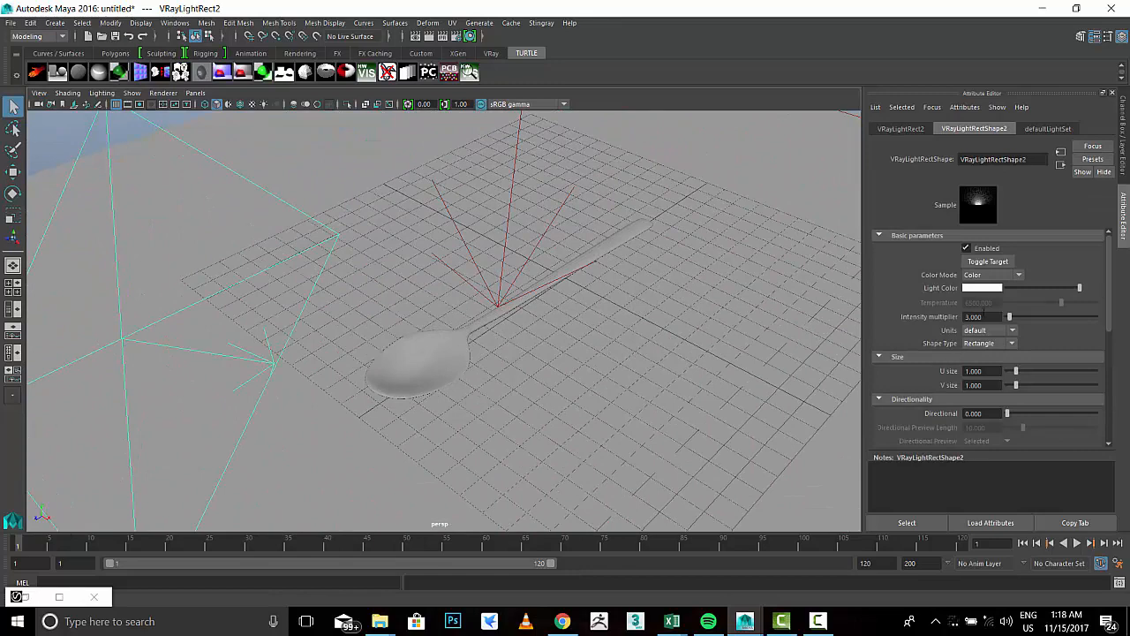
{"action": "right_click_drag", "start_coordinate": [651, 262], "coordinate": [530, 231], "text": "alt"}
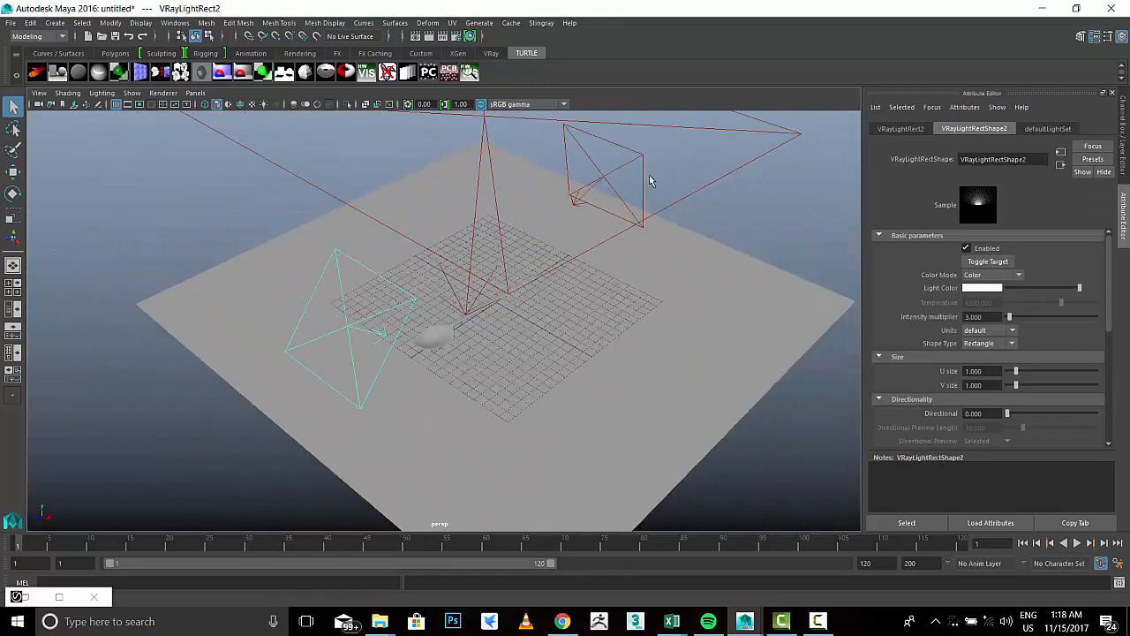
{"action": "left_click", "coordinate": [605, 181]}
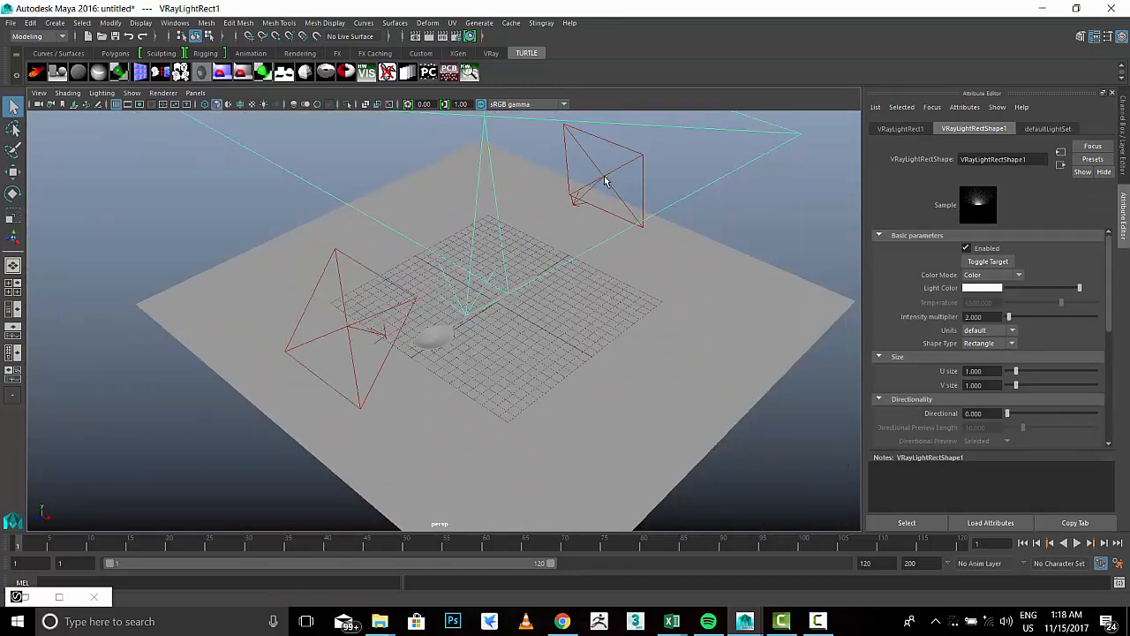
{"action": "left_click_drag", "start_coordinate": [662, 224], "coordinate": [703, 197], "text": "alt"}
{"action": "left_click", "coordinate": [648, 220]}
{"action": "left_click", "coordinate": [717, 140]}
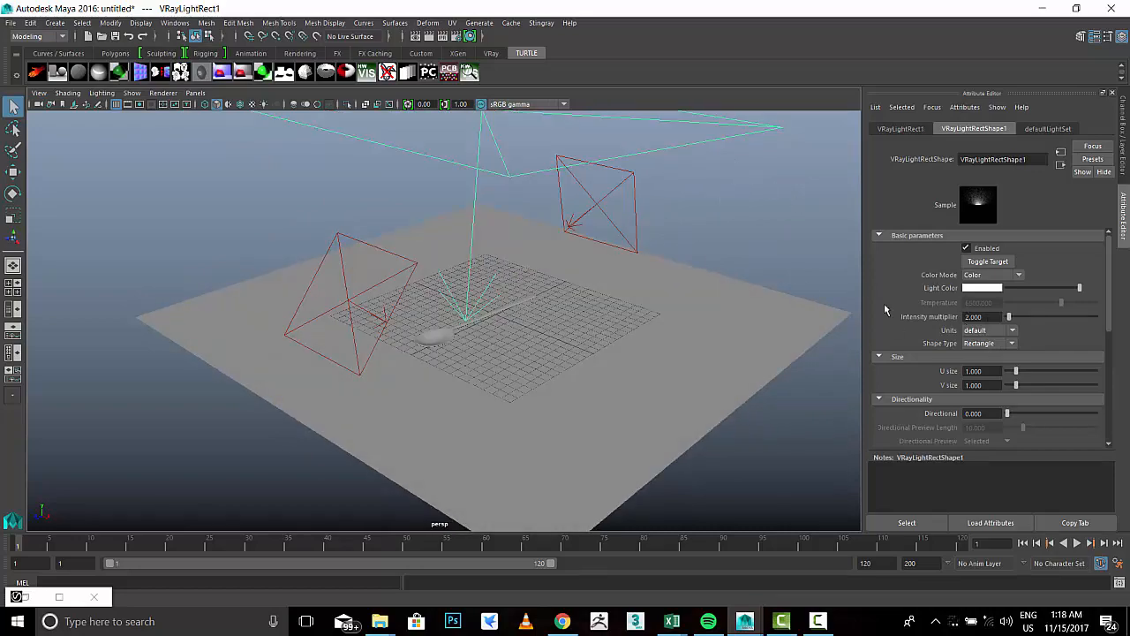
- Select the spoon mesh, switch it to vertex editing and turn on soft selection with the Move tool
{"action": "left_click_drag", "start_coordinate": [526, 253], "coordinate": [492, 281], "text": "alt"}
{"action": "scroll", "coordinate": [515, 316], "scroll_direction": "up", "scroll_amount": 10}
{"action": "left_click", "coordinate": [437, 373]}
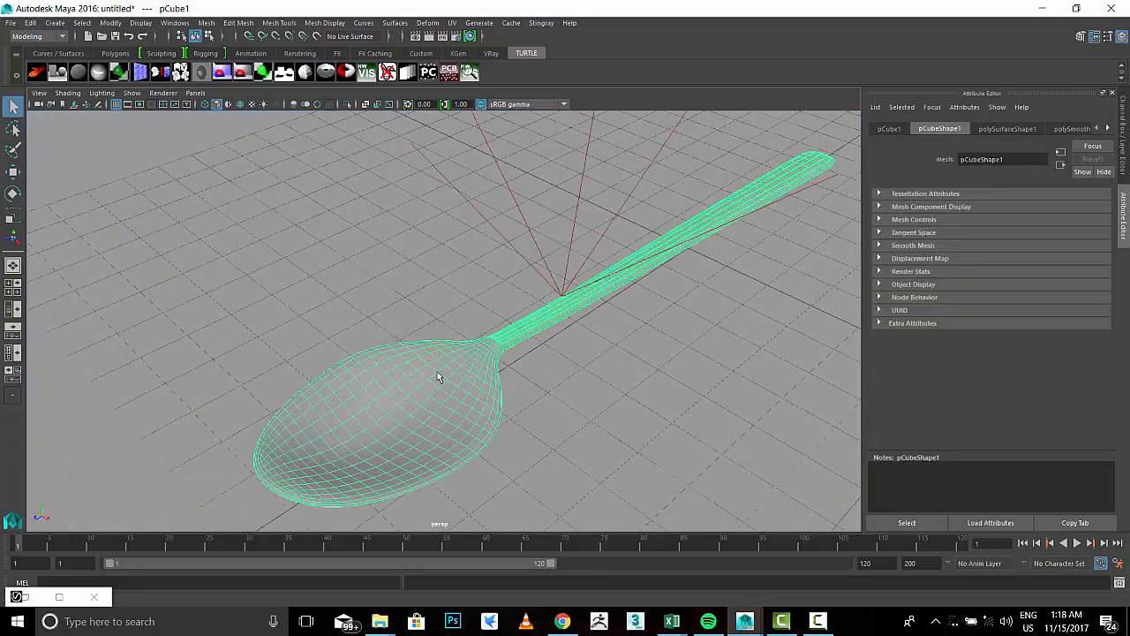
{"action": "left_click_drag", "start_coordinate": [438, 372], "coordinate": [428, 344], "text": "alt"}
{"action": "right_click_drag", "start_coordinate": [408, 328], "coordinate": [444, 361], "text": "alt"}
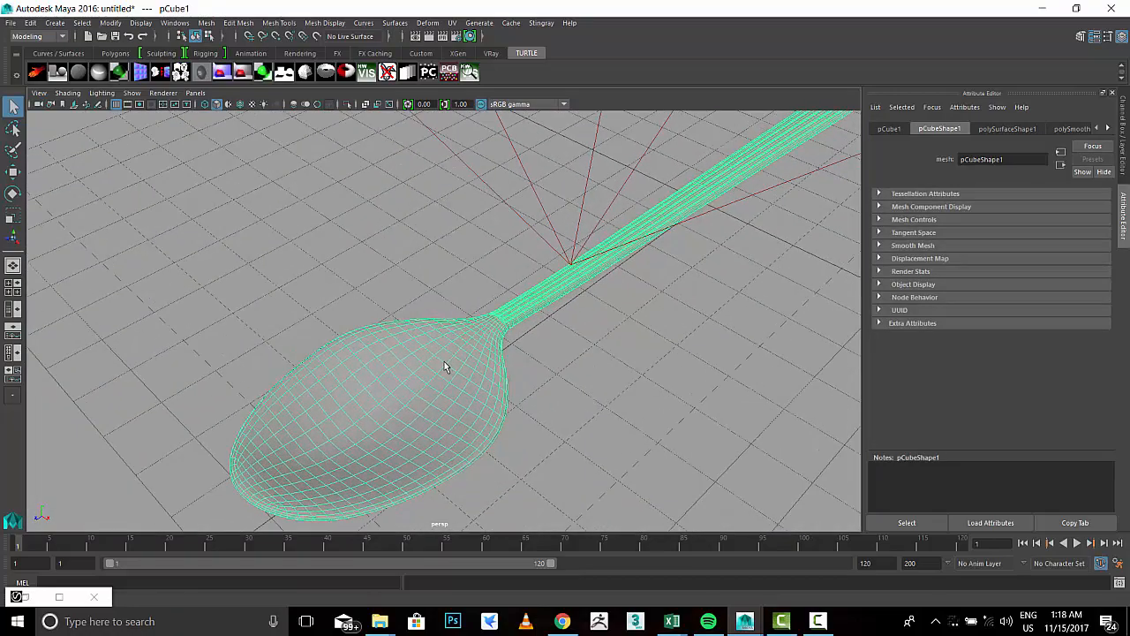
{"action": "left_click_drag", "start_coordinate": [445, 361], "coordinate": [399, 354], "text": "alt"}
{"action": "right_click_drag", "start_coordinate": [400, 365], "coordinate": [343, 297]}
{"action": "left_click_drag", "start_coordinate": [347, 304], "coordinate": [350, 270], "text": "alt"}
{"action": "key", "text": "w"}
{"action": "mouse_move", "coordinate": [394, 390]}
{"action": "left_mouse_down", "text": "alt"}
{"action": "mouse_move", "coordinate": [400, 406]}
{"action": "mouse_move", "coordinate": [380, 385]}
{"action": "left_mouse_up", "text": "alt"}
{"action": "key", "text": "b"}
- Select the vertices at the very tip of the spoon's bowl with soft selection, viewed from the side
{"action": "scroll", "coordinate": [361, 384], "scroll_direction": "down", "scroll_amount": 3}
{"action": "left_click_drag", "start_coordinate": [261, 328], "coordinate": [433, 216], "text": "alt"}
{"action": "scroll", "coordinate": [265, 361], "scroll_direction": "up", "scroll_amount": 7}
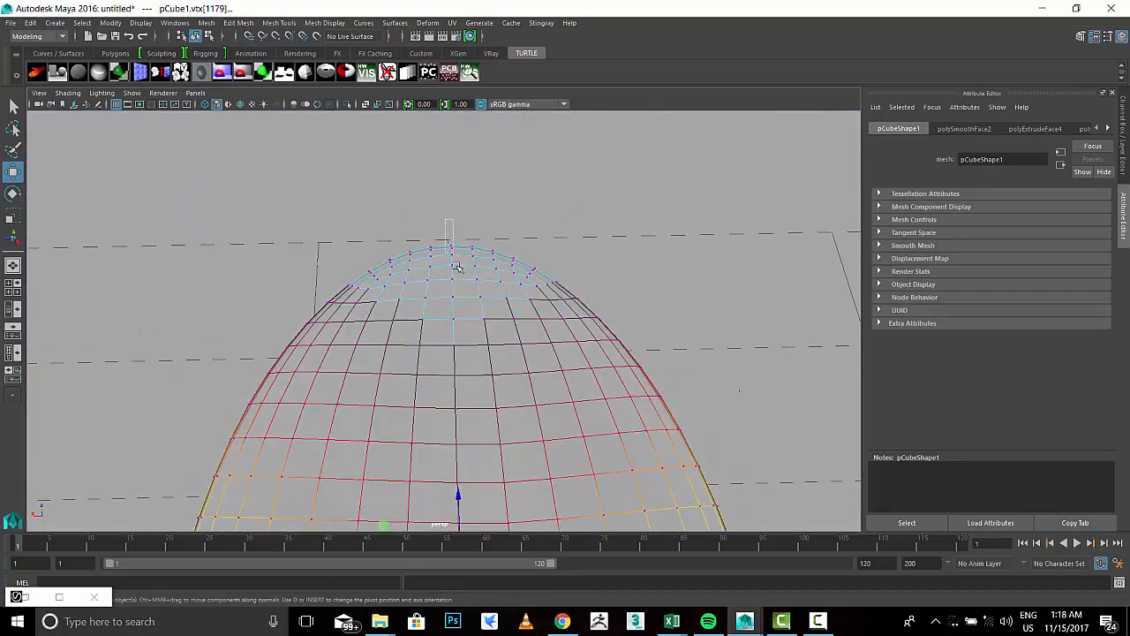
{"action": "left_click_drag", "start_coordinate": [462, 288], "coordinate": [462, 289]}
{"action": "scroll", "coordinate": [462, 288], "scroll_direction": "down", "scroll_amount": 4}
{"action": "left_click_drag", "start_coordinate": [384, 324], "coordinate": [530, 315], "text": "alt"}
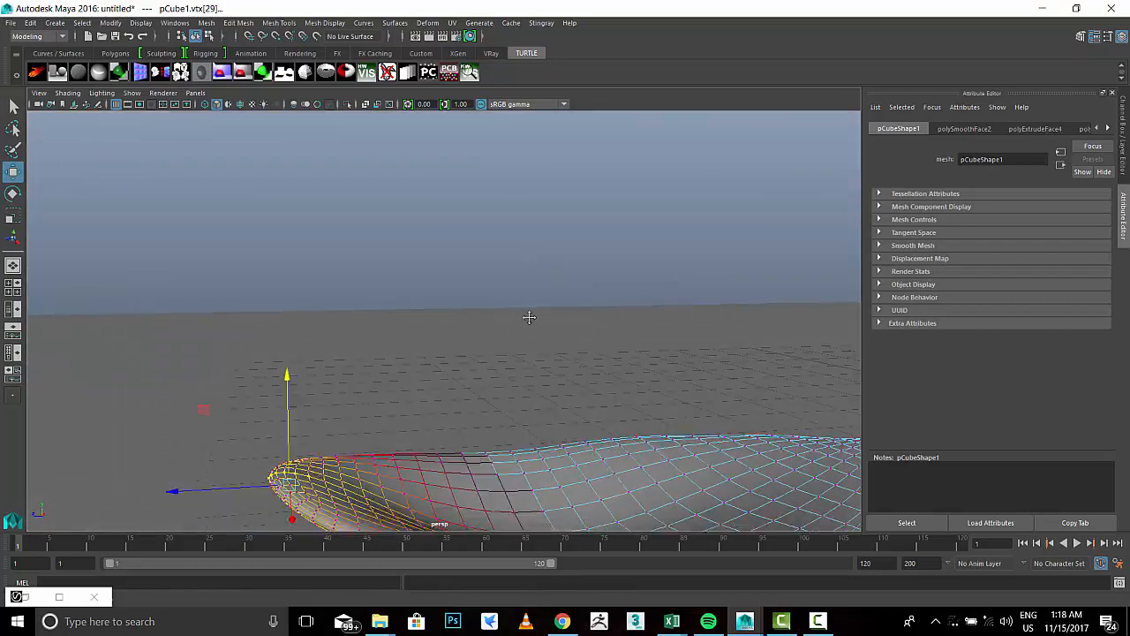
{"action": "middle_click_drag", "start_coordinate": [530, 316], "coordinate": [530, 221], "text": "alt"}
{"action": "left_click_drag", "start_coordinate": [454, 305], "coordinate": [434, 274], "text": "alt"}
- Raise the soft-selected bowl tip slightly and scale it thinner vertically
{"action": "key", "text": "e"}
{"action": "left_click_drag", "start_coordinate": [415, 366], "coordinate": [449, 396], "text": "alt"}
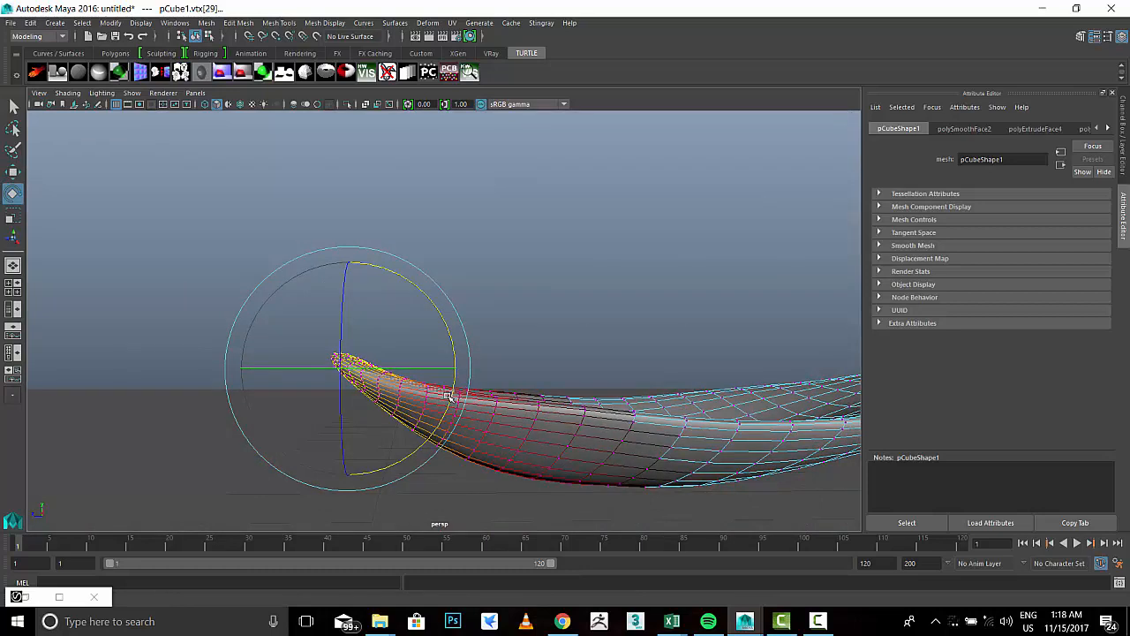
{"action": "key", "text": "w"}
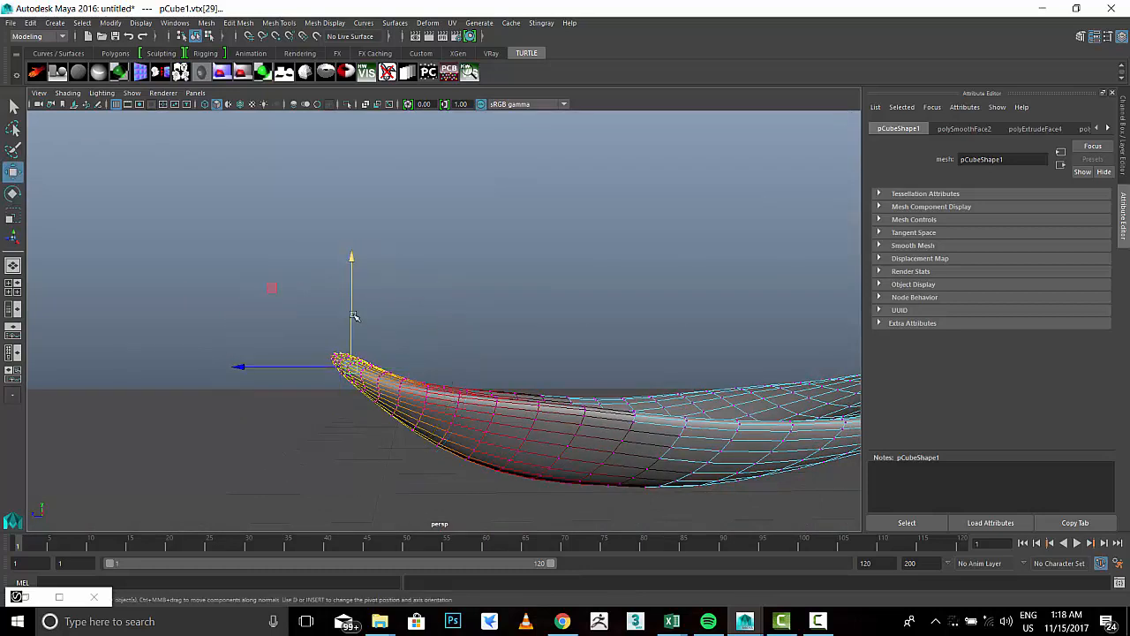
{"action": "left_click_drag", "start_coordinate": [353, 316], "coordinate": [355, 310]}
{"action": "key", "text": "r"}
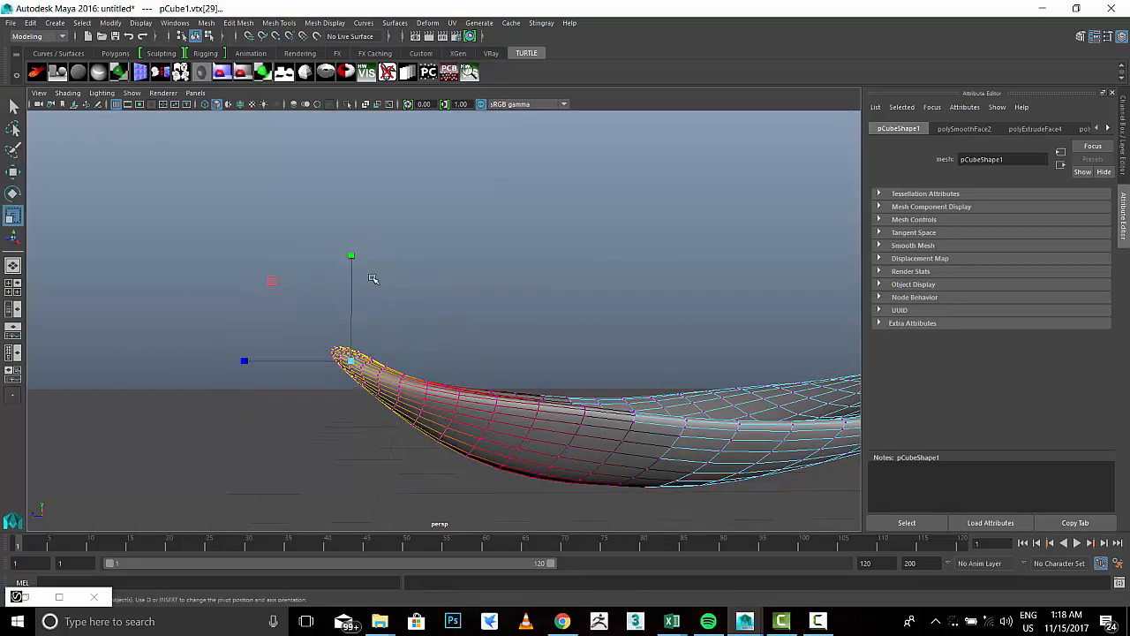
{"action": "left_click_drag", "start_coordinate": [353, 256], "coordinate": [350, 283]}
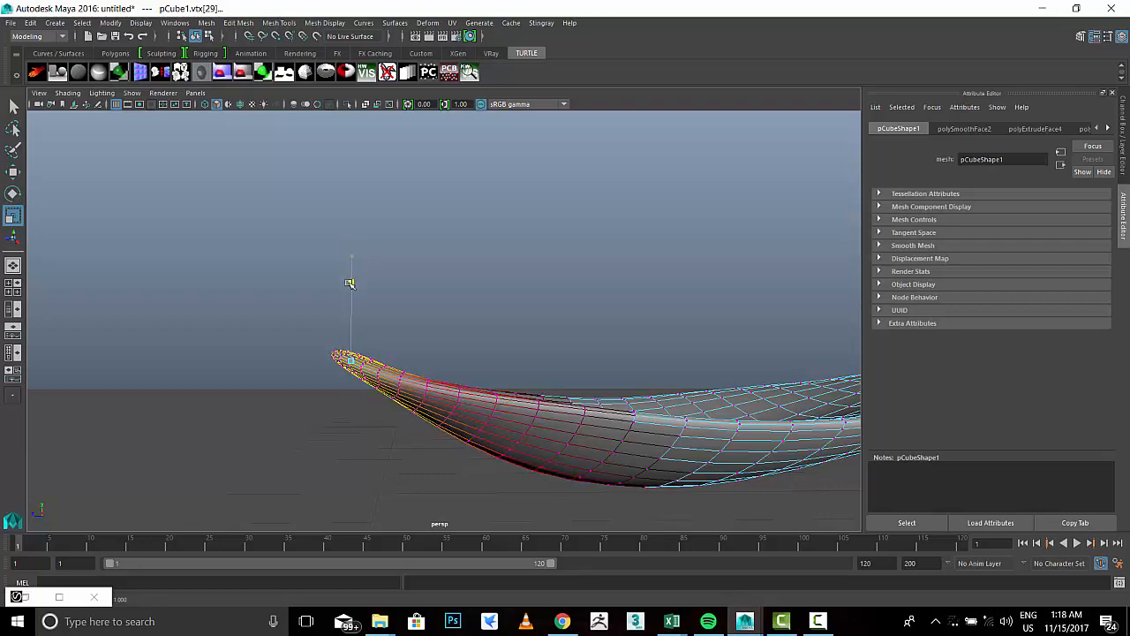
- Switch to the side view and select all the vertices along the spoon's handle
{"action": "right_click_drag", "start_coordinate": [602, 345], "coordinate": [521, 343], "text": "alt"}
{"action": "middle_click_drag", "start_coordinate": [645, 338], "coordinate": [505, 339], "text": "alt"}
{"action": "left_click_drag", "start_coordinate": [516, 341], "coordinate": [541, 347], "text": "alt"}
{"action": "left_click_drag", "start_coordinate": [696, 332], "coordinate": [623, 328], "text": "alt"}
{"action": "right_click_drag", "start_coordinate": [622, 329], "coordinate": [564, 326], "text": "alt"}
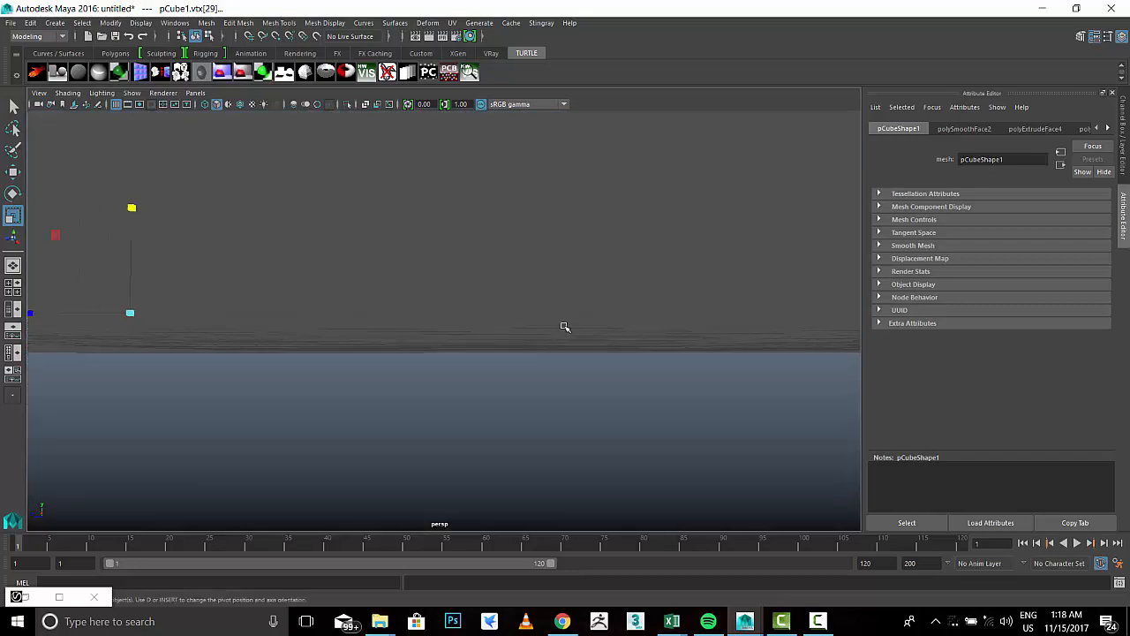
{"action": "left_click_drag", "start_coordinate": [613, 329], "coordinate": [543, 313], "text": "alt"}
{"action": "key", "text": "space"}
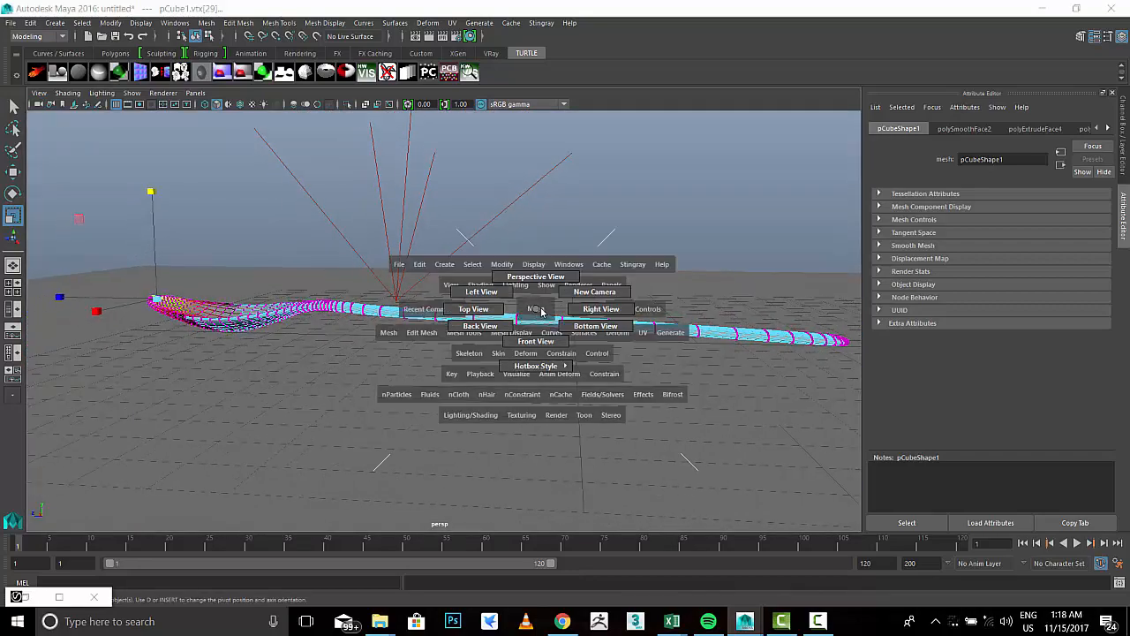
{"action": "left_click", "coordinate": [600, 310]}
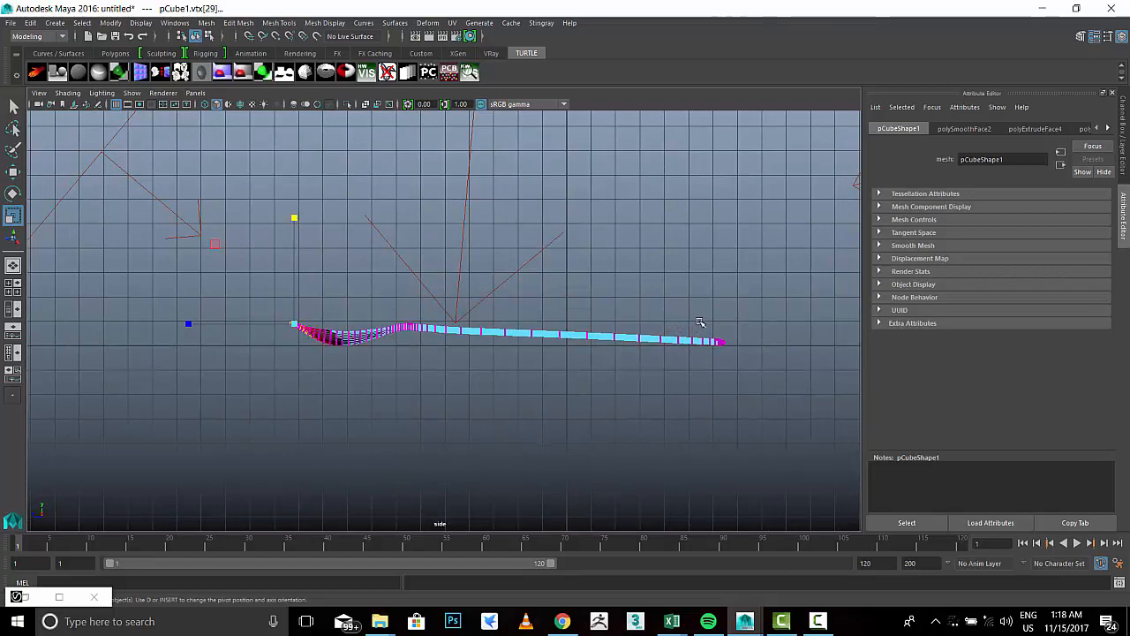
{"action": "left_click_drag", "start_coordinate": [674, 344], "coordinate": [420, 377]}
{"action": "right_click_drag", "start_coordinate": [403, 283], "coordinate": [566, 301], "text": "alt"}
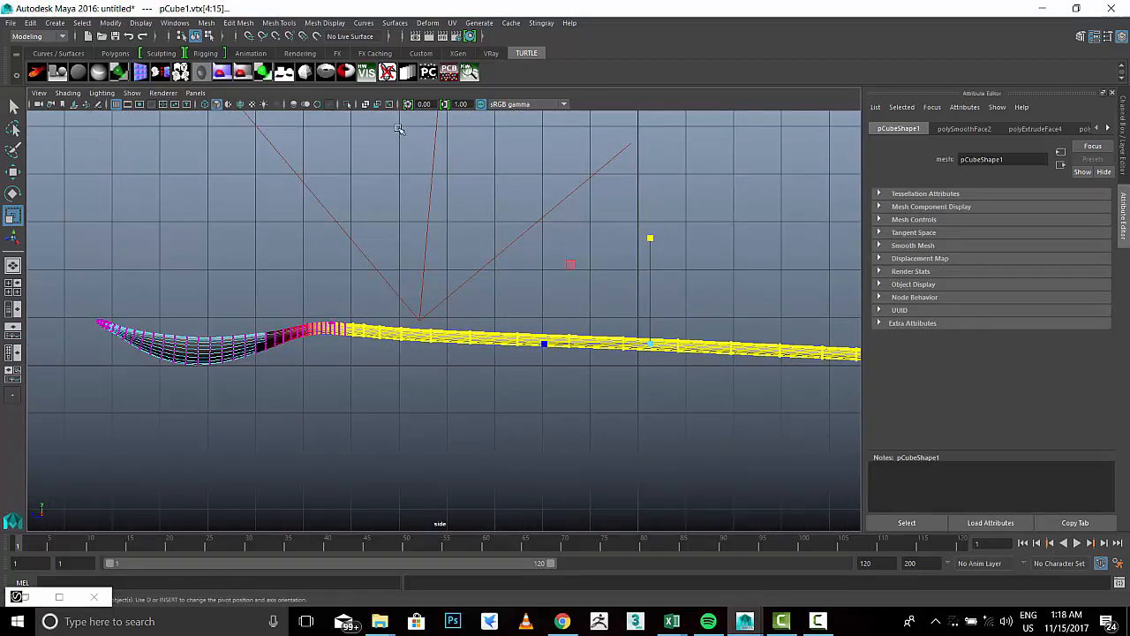
- Create a lattice deformer around the selected handle vertices and set its T divisions to 2
{"action": "left_click", "coordinate": [427, 23]}
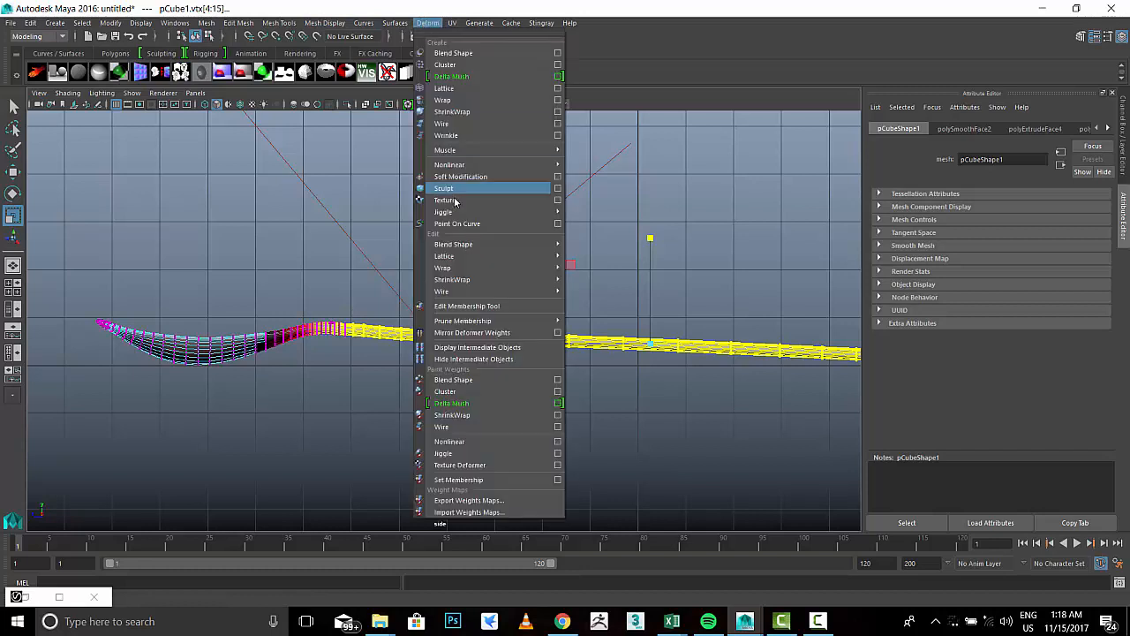
{"action": "left_click", "coordinate": [479, 88]}
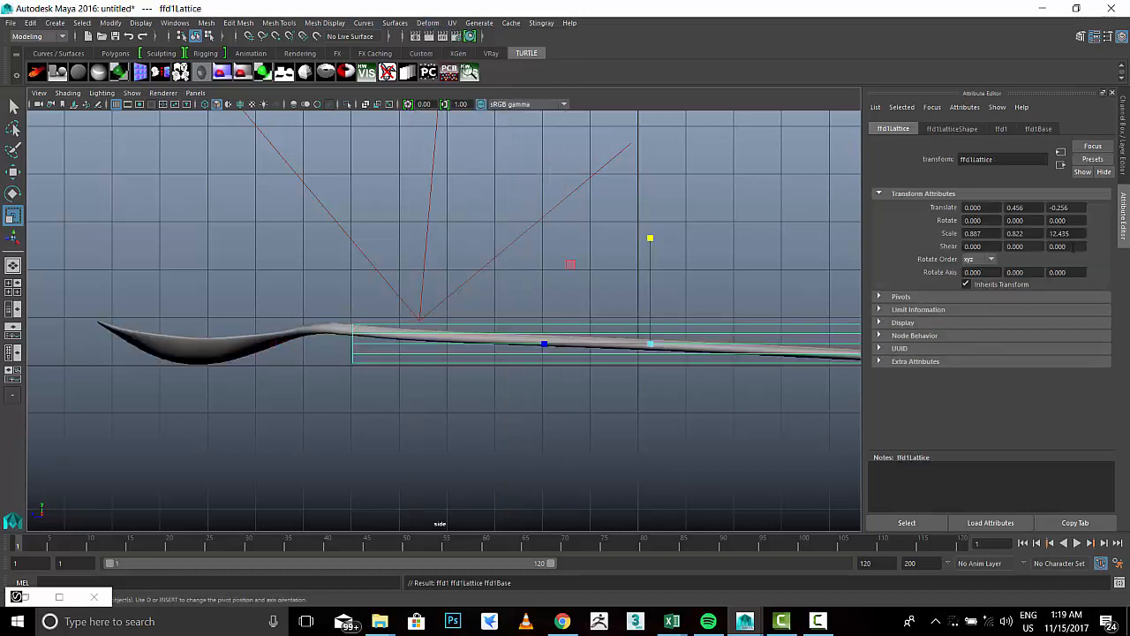
{"action": "left_click", "coordinate": [1126, 133]}
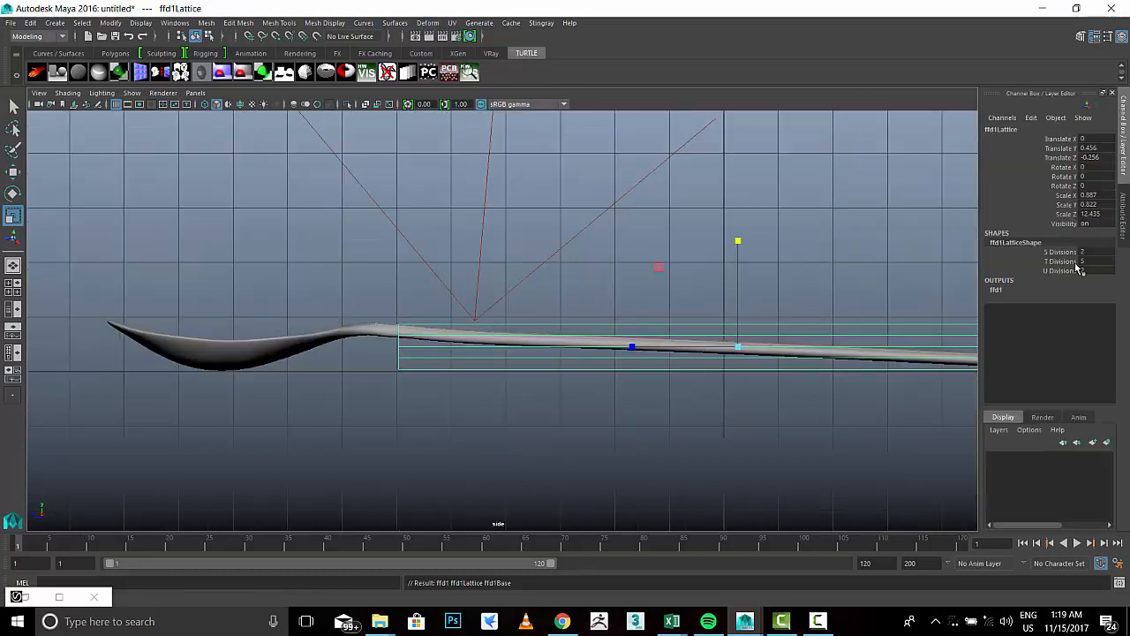
{"action": "key", "text": "Return"}
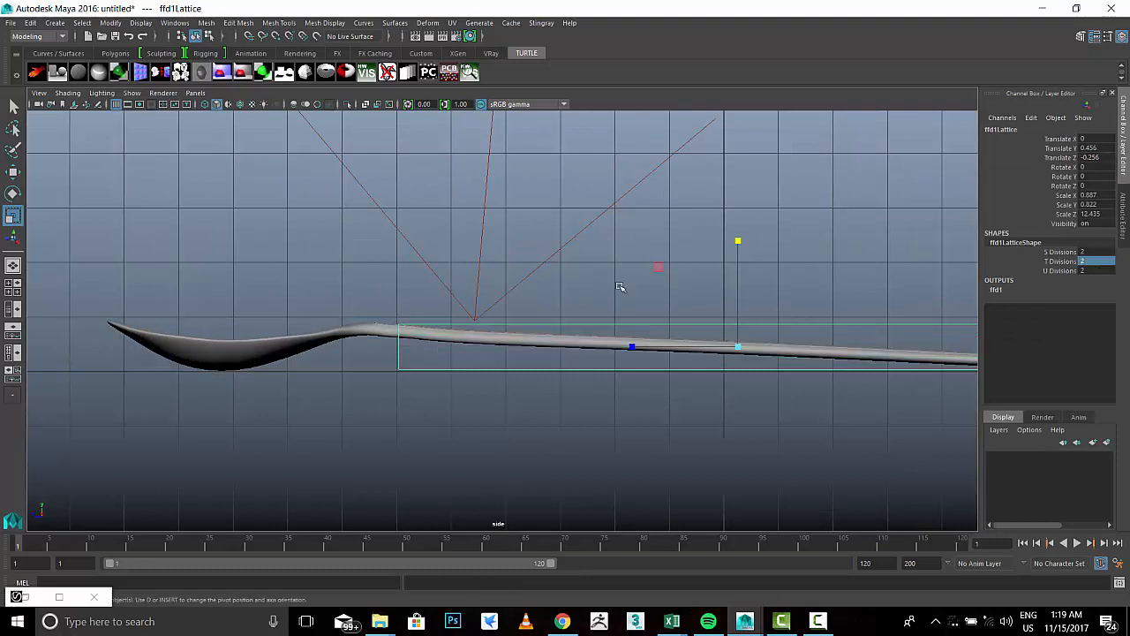
- Switch the lattice to point editing and raise the lower lattice points at the handle's neck end
{"action": "right_click_drag", "start_coordinate": [477, 365], "coordinate": [479, 300]}
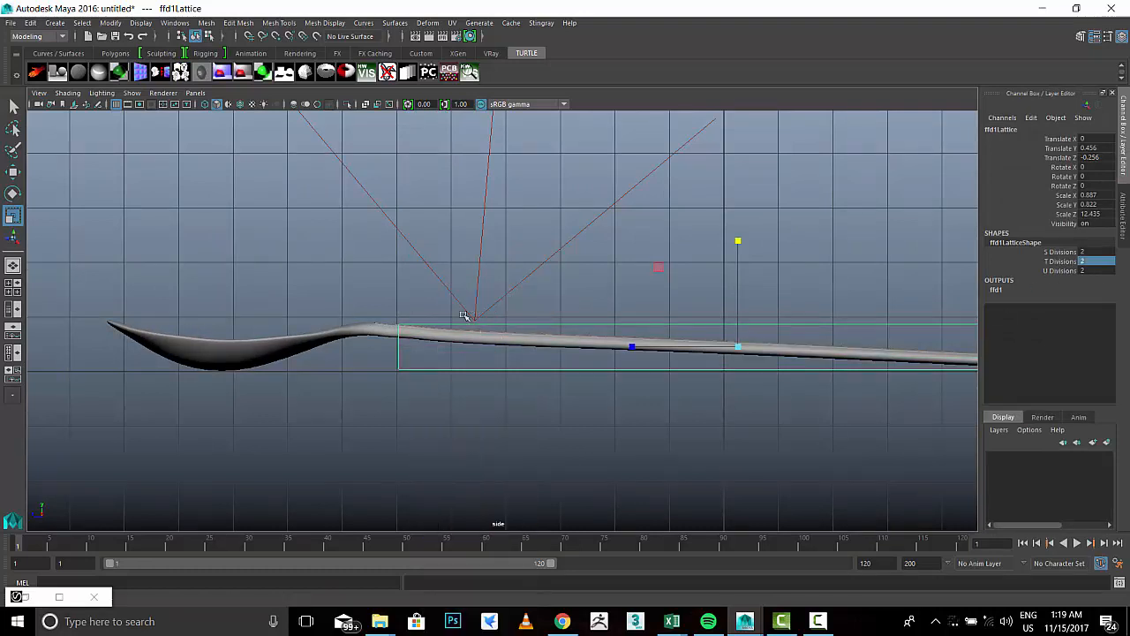
{"action": "left_click_drag", "start_coordinate": [421, 383], "coordinate": [387, 357]}
{"action": "key", "text": "w"}
{"action": "mouse_move", "coordinate": [398, 309]}
{"action": "left_mouse_down"}
{"action": "mouse_move", "coordinate": [429, 285]}
{"action": "mouse_move", "coordinate": [416, 298]}
{"action": "left_mouse_up"}
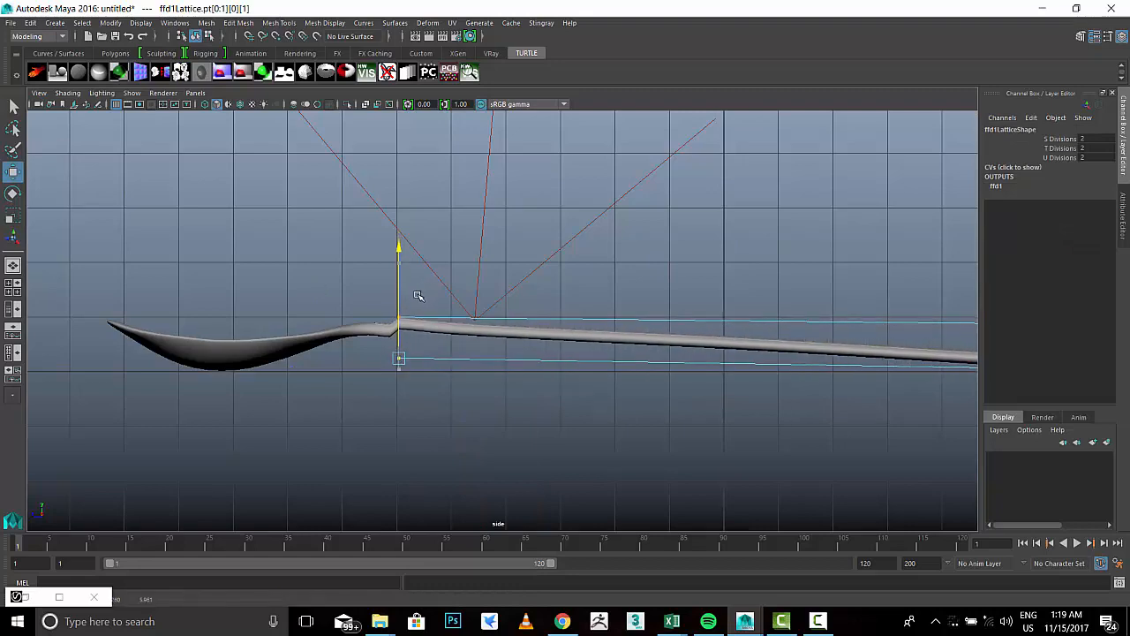
- Lower the upper lattice points at the neck end and readjust the lower ones to thin the start of the handle
{"action": "scroll", "coordinate": [625, 362], "scroll_direction": "up", "scroll_amount": 4}
{"action": "middle_click_drag", "start_coordinate": [255, 278], "coordinate": [454, 283], "text": "alt"}
{"action": "scroll", "coordinate": [454, 284], "scroll_direction": "up", "scroll_amount": 2}
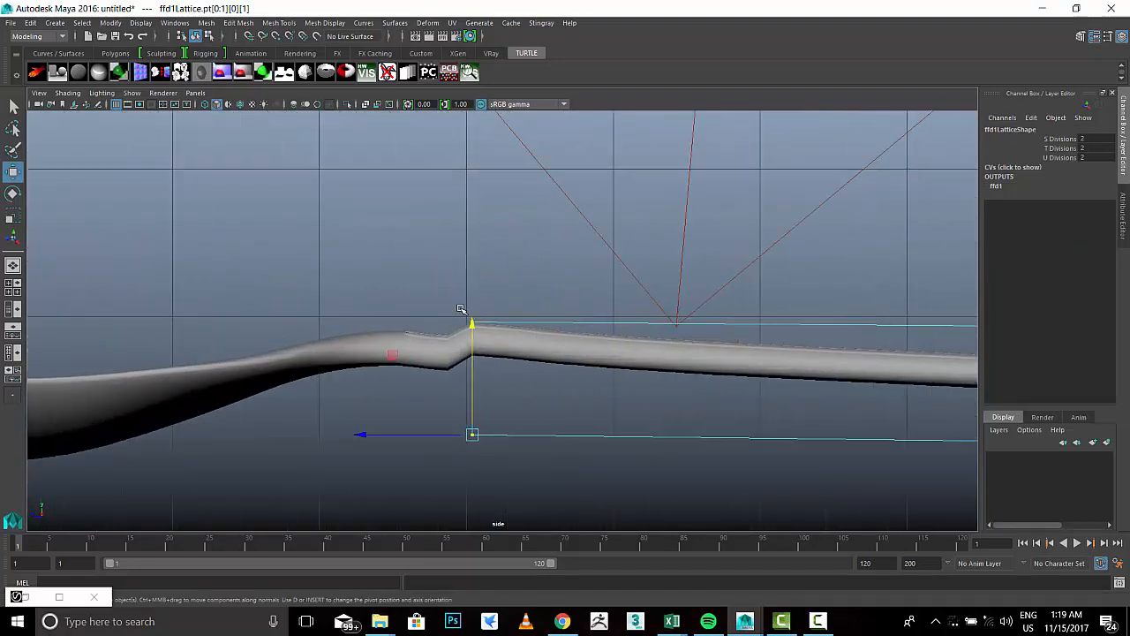
{"action": "left_click_drag", "start_coordinate": [456, 304], "coordinate": [495, 331]}
{"action": "left_click_drag", "start_coordinate": [471, 266], "coordinate": [460, 355]}
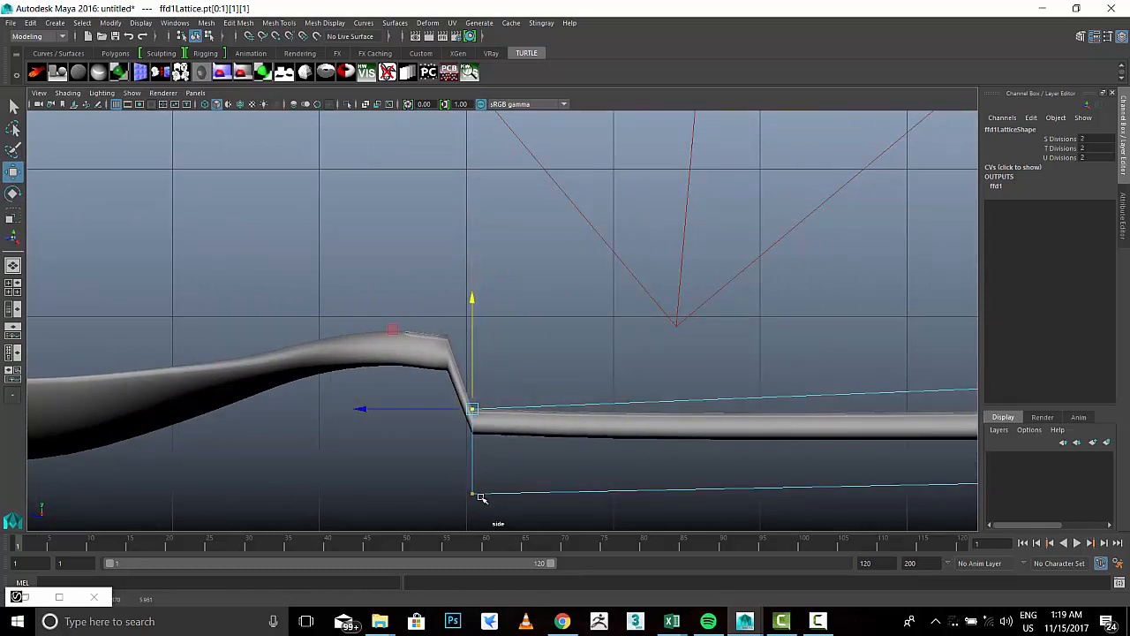
{"action": "left_click_drag", "start_coordinate": [451, 476], "coordinate": [493, 508]}
{"action": "left_click_drag", "start_coordinate": [475, 433], "coordinate": [482, 355]}
- Scale the neck-end lattice points closer together vertically, raise them to line up with the neck, and deselect them
{"action": "key", "text": "r"}
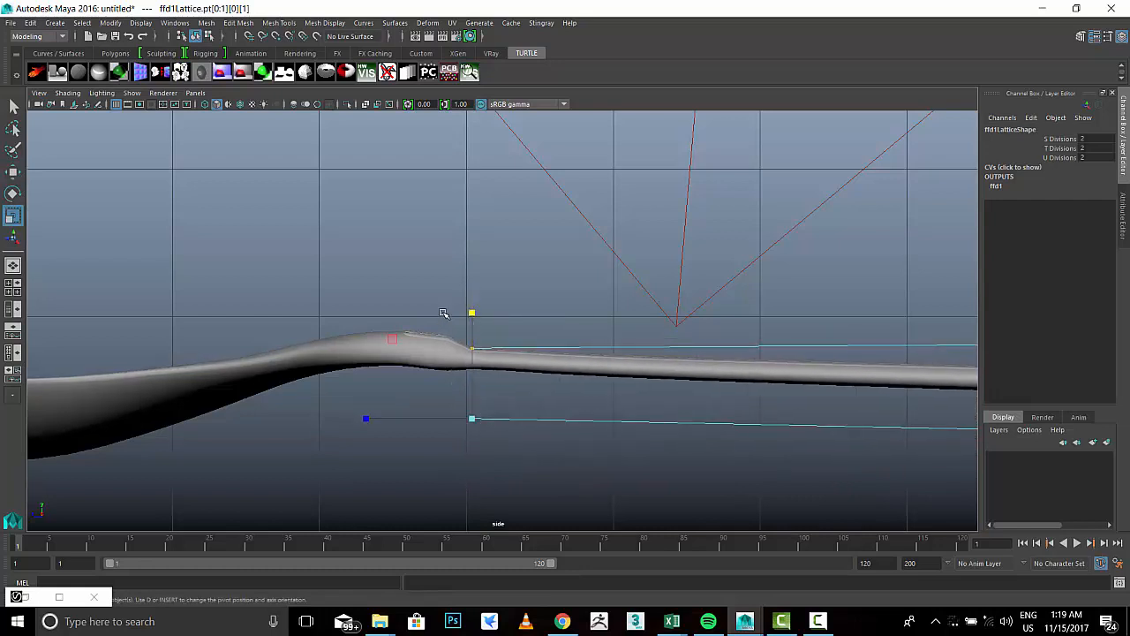
{"action": "left_click_drag", "start_coordinate": [473, 277], "coordinate": [475, 309]}
{"action": "key", "text": "w"}
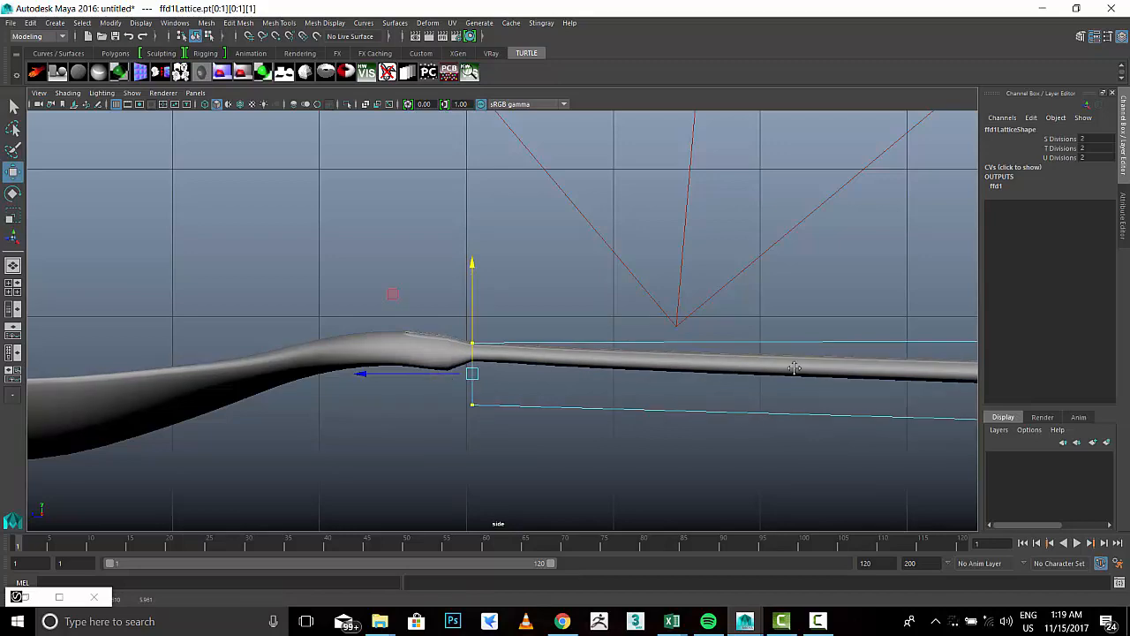
{"action": "middle_click_drag", "start_coordinate": [795, 368], "coordinate": [469, 327], "text": "alt"}
{"action": "right_click_drag", "start_coordinate": [782, 338], "coordinate": [371, 304], "text": "alt"}
{"action": "middle_click_drag", "start_coordinate": [822, 345], "coordinate": [684, 342], "text": "alt"}
{"action": "right_click_drag", "start_coordinate": [675, 360], "coordinate": [927, 398], "text": "alt"}
{"action": "middle_click_drag", "start_coordinate": [255, 249], "coordinate": [504, 251], "text": "alt"}
{"action": "left_click", "coordinate": [384, 270]}
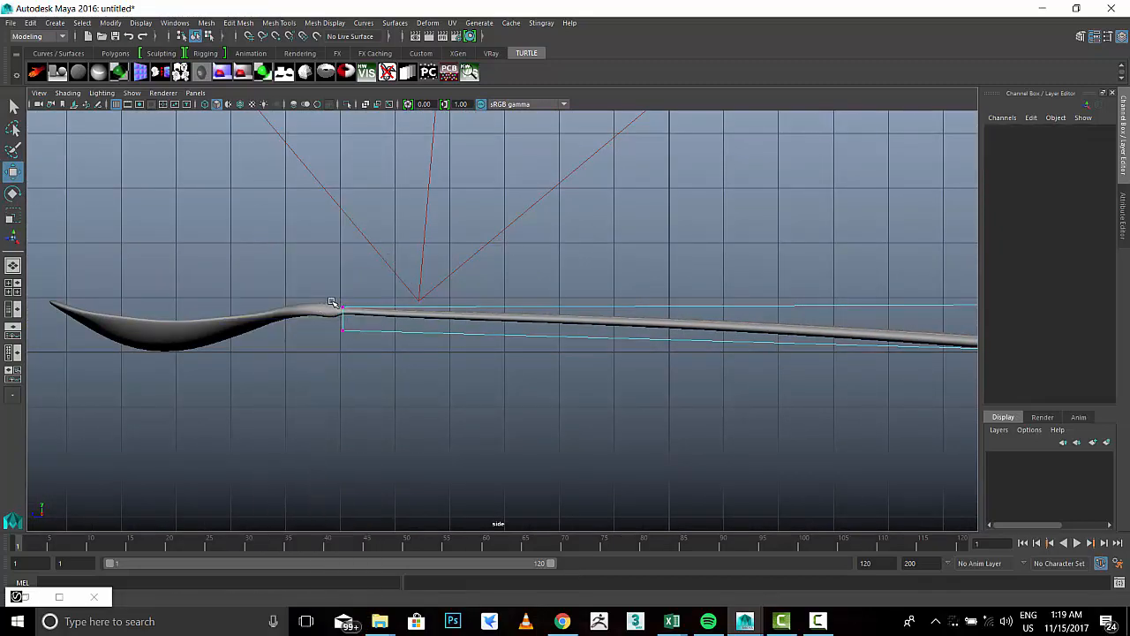
- Select the spoon mesh and delete all history in the scene to bake in the lattice deformation
{"action": "left_click", "coordinate": [331, 307]}
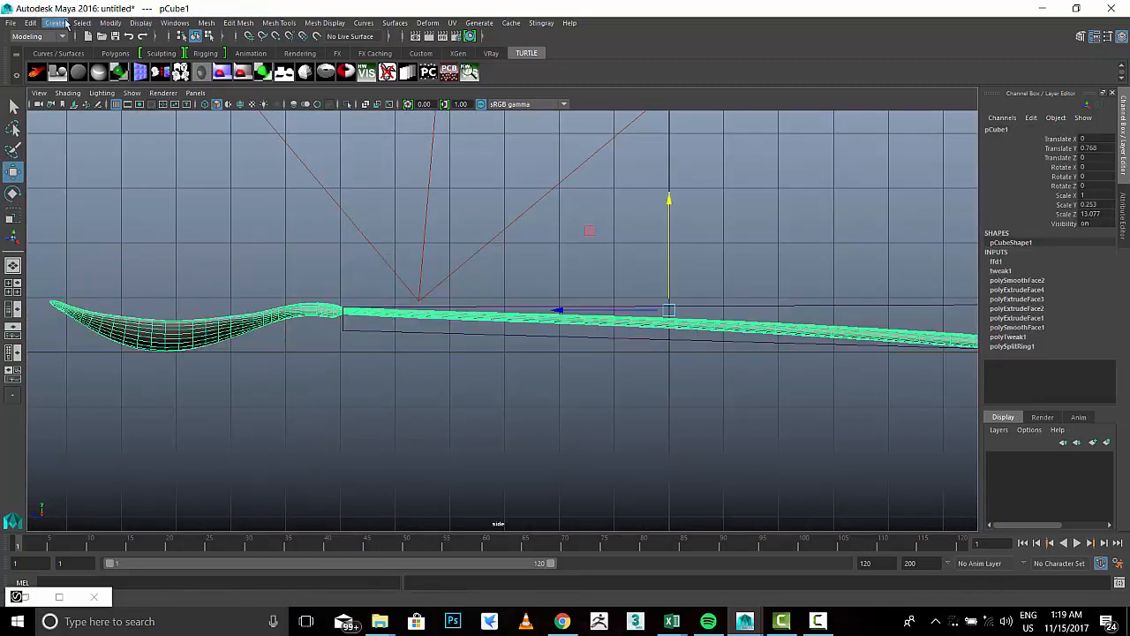
{"action": "left_click", "coordinate": [237, 23]}
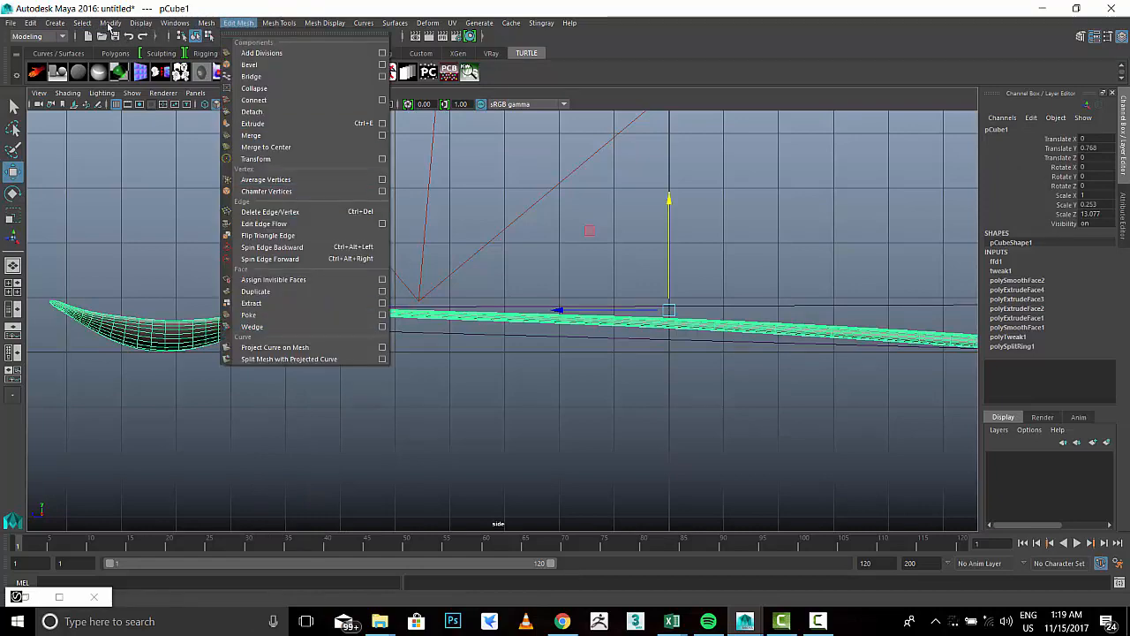
{"action": "left_click", "coordinate": [46, 23]}
{"action": "mouse_move", "coordinate": [31, 23]}
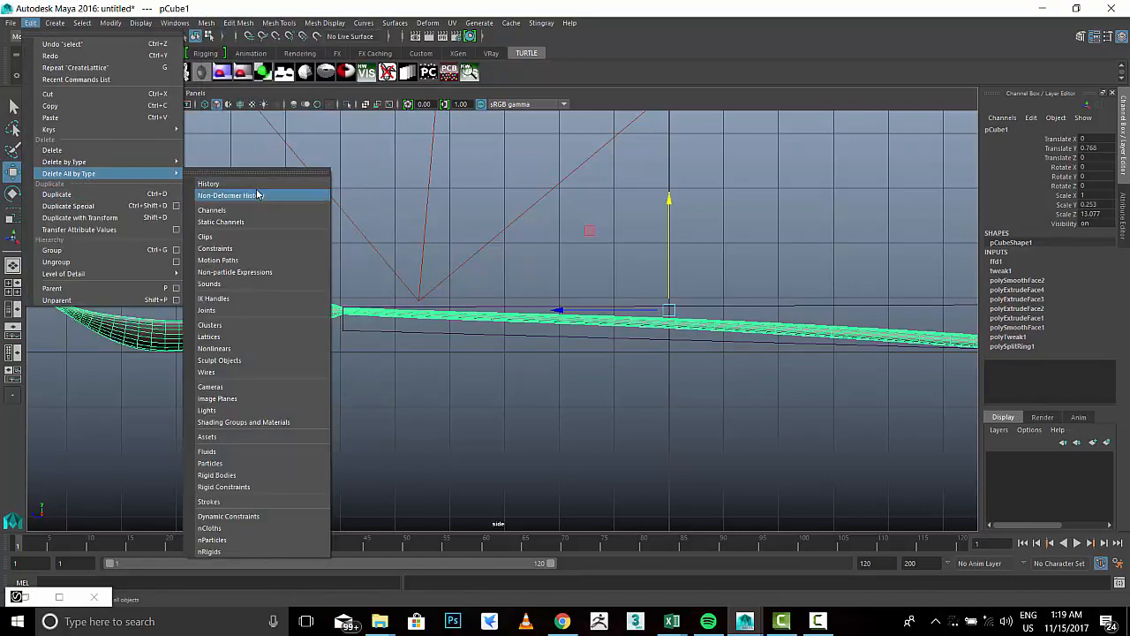
{"action": "left_click", "coordinate": [260, 186]}
- Switch the spoon mesh to vertex editing around the joint between neck and handle
{"action": "scroll", "coordinate": [380, 305], "scroll_direction": "up", "scroll_amount": 5}
{"action": "middle_click_drag", "start_coordinate": [384, 307], "coordinate": [652, 305], "text": "alt"}
{"action": "scroll", "coordinate": [740, 371], "scroll_direction": "up", "scroll_amount": 6}
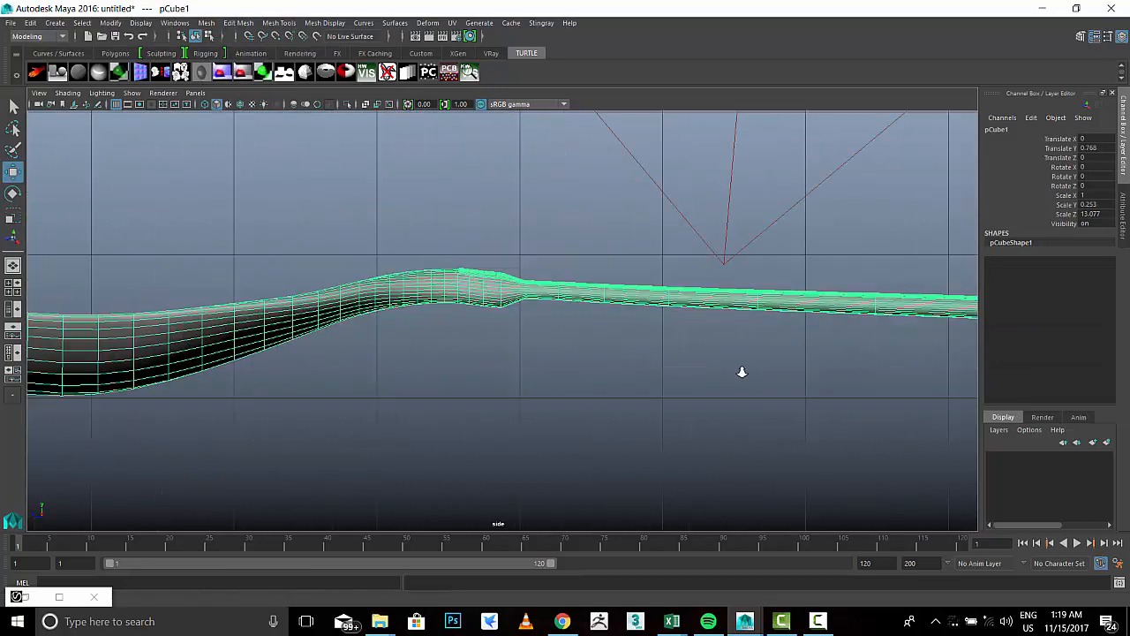
{"action": "middle_click_drag", "start_coordinate": [487, 298], "coordinate": [513, 314], "text": "alt"}
{"action": "scroll", "coordinate": [512, 314], "scroll_direction": "up", "scroll_amount": 2}
{"action": "right_click_drag", "start_coordinate": [547, 294], "coordinate": [534, 334]}
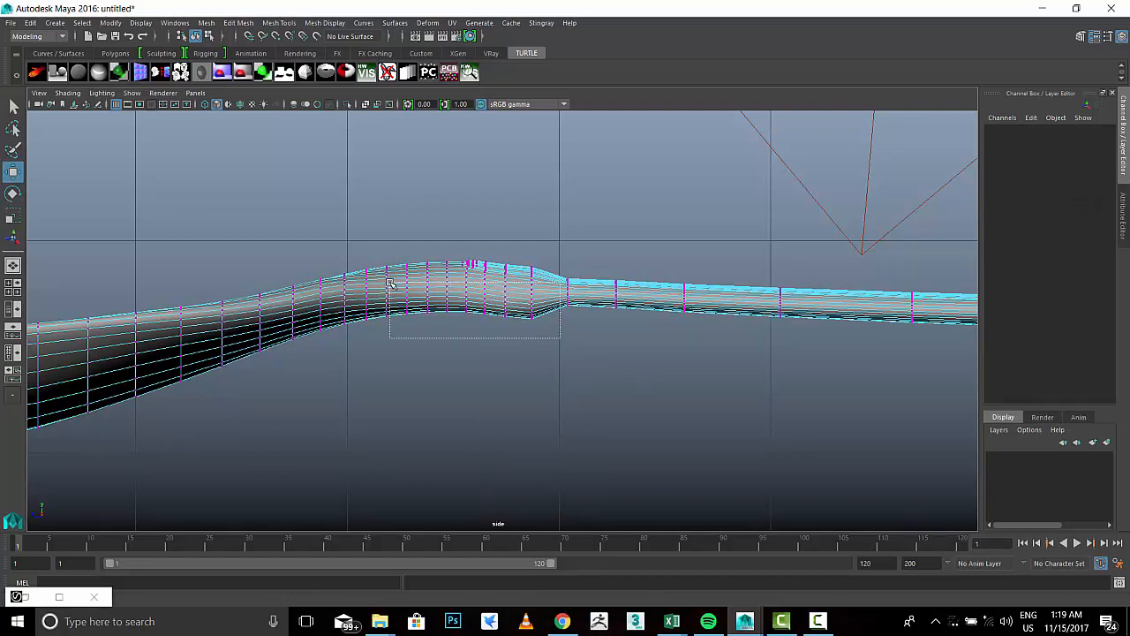
- Try to raise the underside vertices at the step between neck and handle with soft selection
{"action": "left_click_drag", "start_coordinate": [385, 284], "coordinate": [350, 281]}
{"action": "right_click_drag", "start_coordinate": [366, 282], "coordinate": [475, 315], "text": "alt"}
{"action": "left_click_drag", "start_coordinate": [528, 349], "coordinate": [541, 289]}
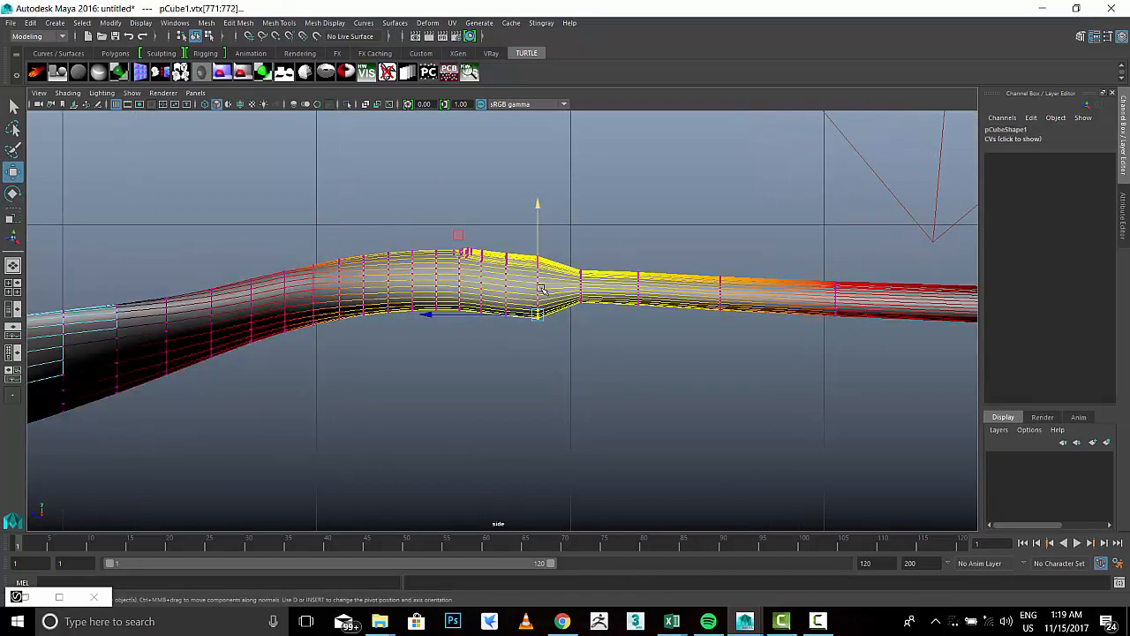
{"action": "right_click_drag", "start_coordinate": [534, 312], "coordinate": [636, 358], "text": "alt"}
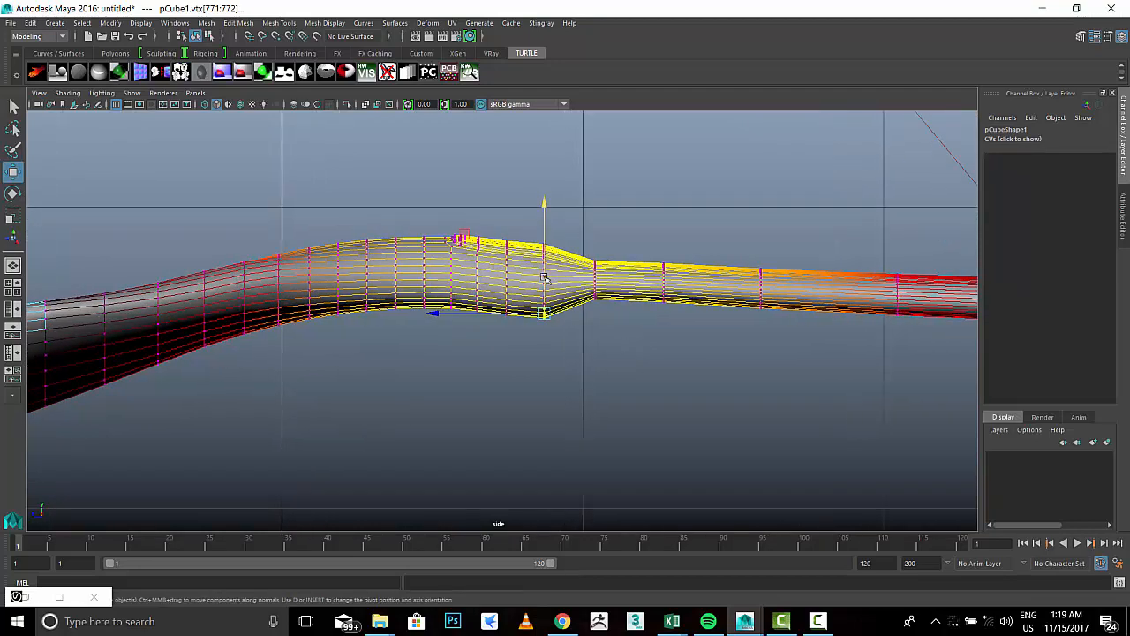
{"action": "left_click_drag", "start_coordinate": [544, 277], "coordinate": [544, 271]}
{"action": "key", "text": "ctrl+z"}
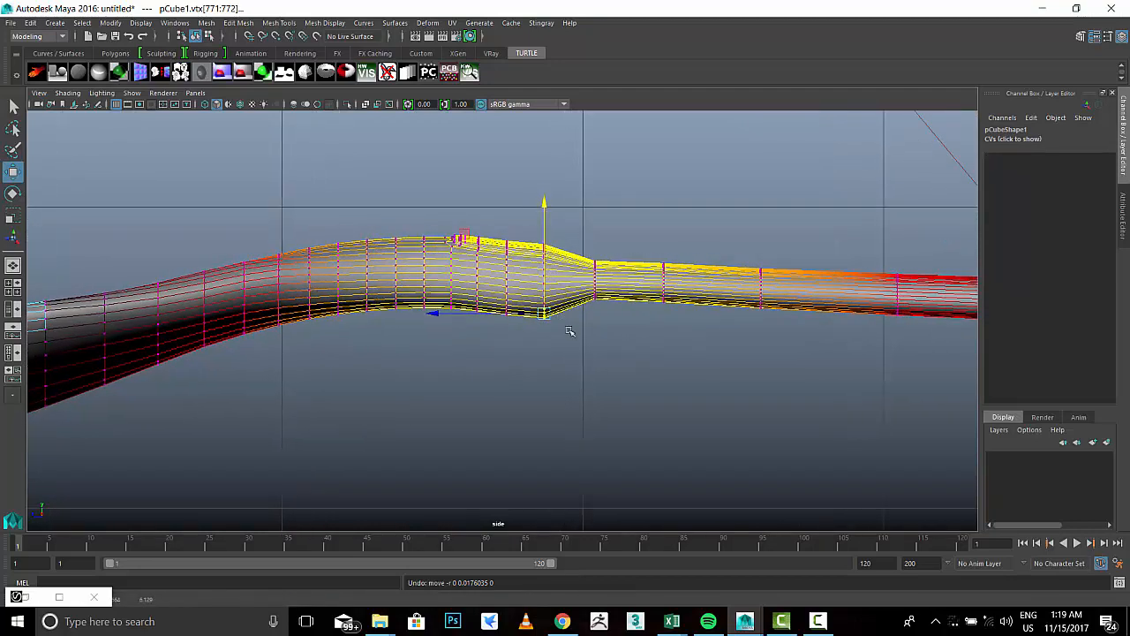
- Turn off soft selection and select the vertex rows of the thicker neck section next to the thinned handle
{"action": "key", "text": "b"}
{"action": "left_click_drag", "start_coordinate": [557, 353], "coordinate": [528, 281]}
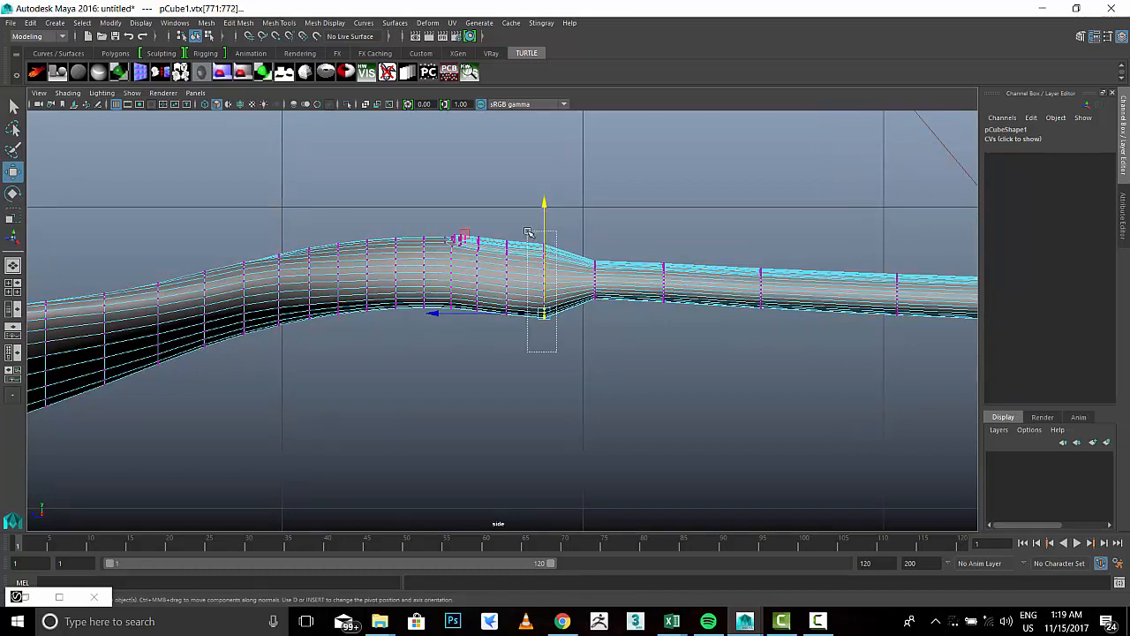
{"action": "left_click_drag", "start_coordinate": [528, 233], "coordinate": [528, 233]}
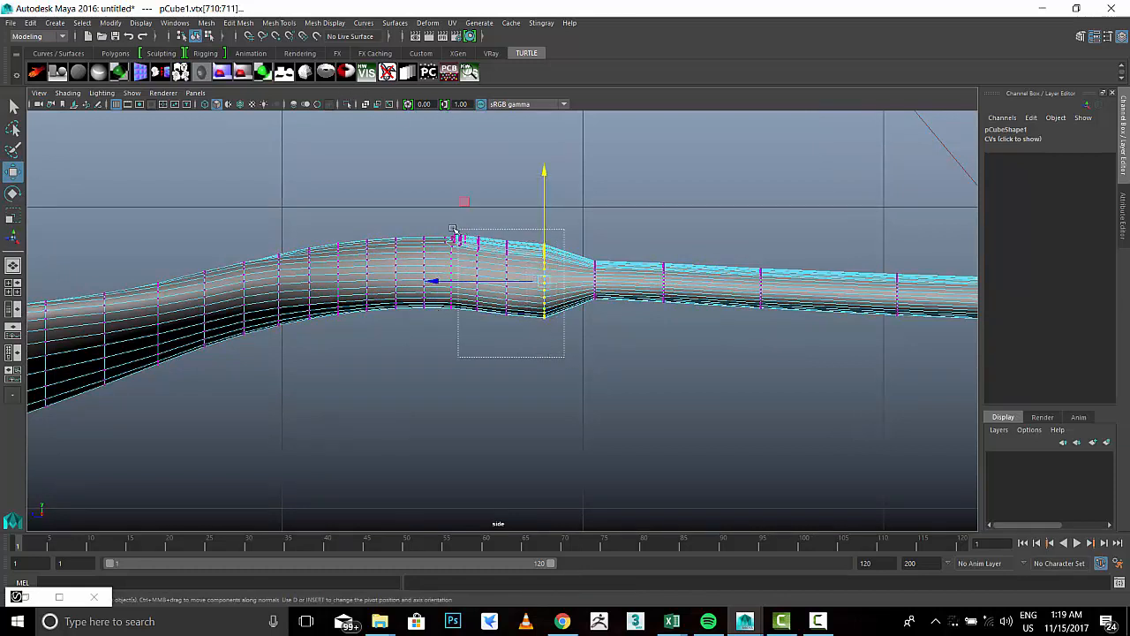
{"action": "left_click_drag", "start_coordinate": [452, 230], "coordinate": [412, 223]}
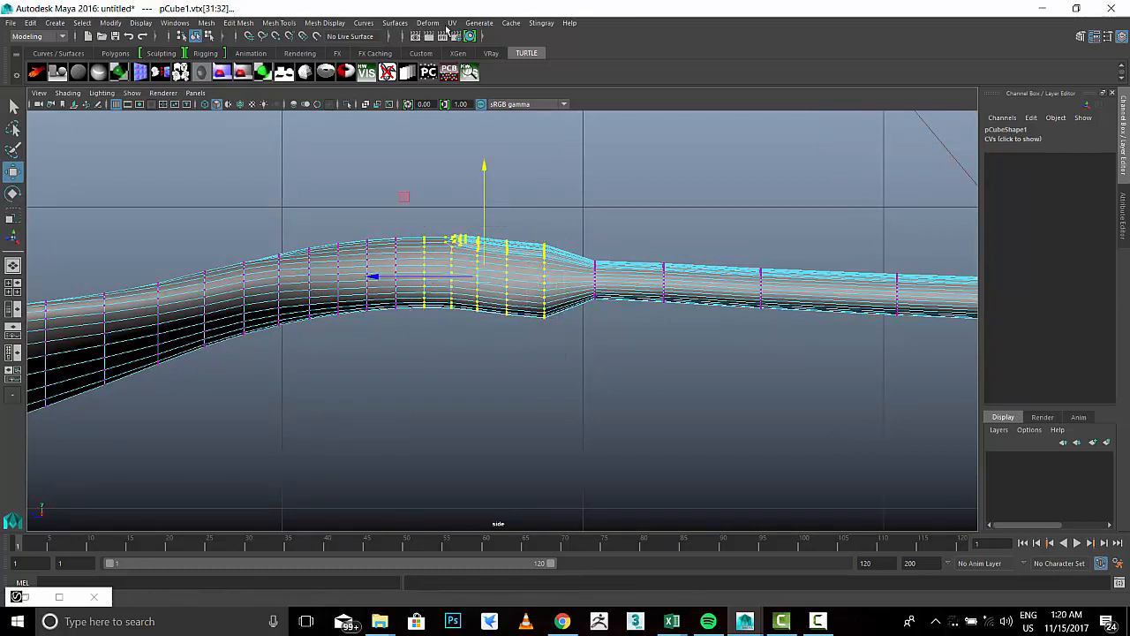
- Create a lattice deformer around the selected neck vertices and set its T divisions to 2
{"action": "left_click", "coordinate": [434, 25]}
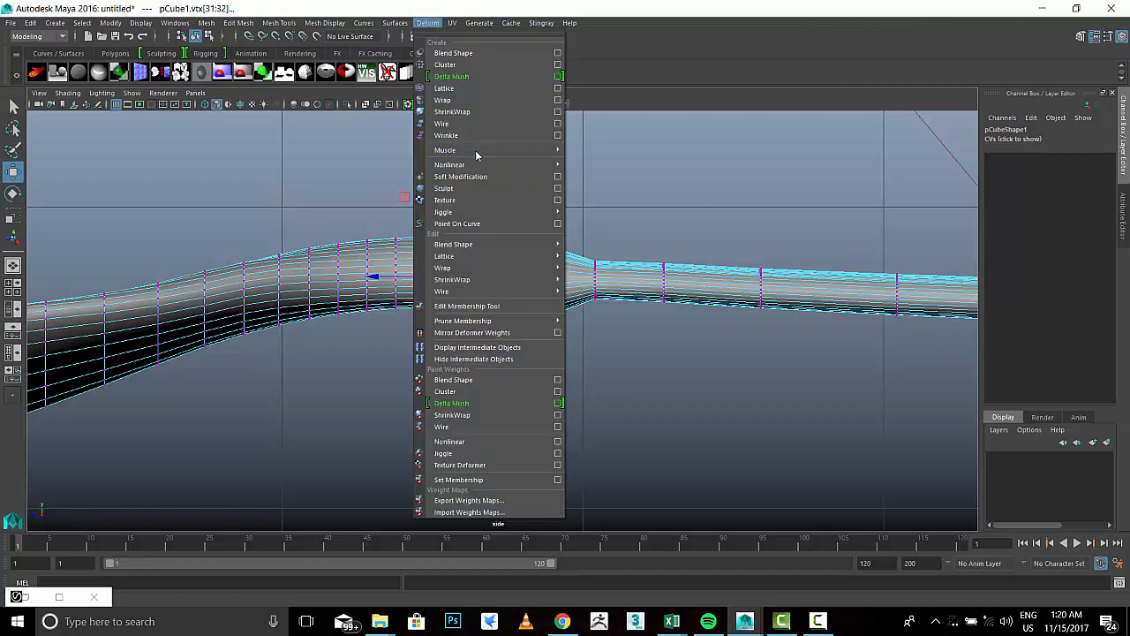
{"action": "left_click", "coordinate": [473, 88]}
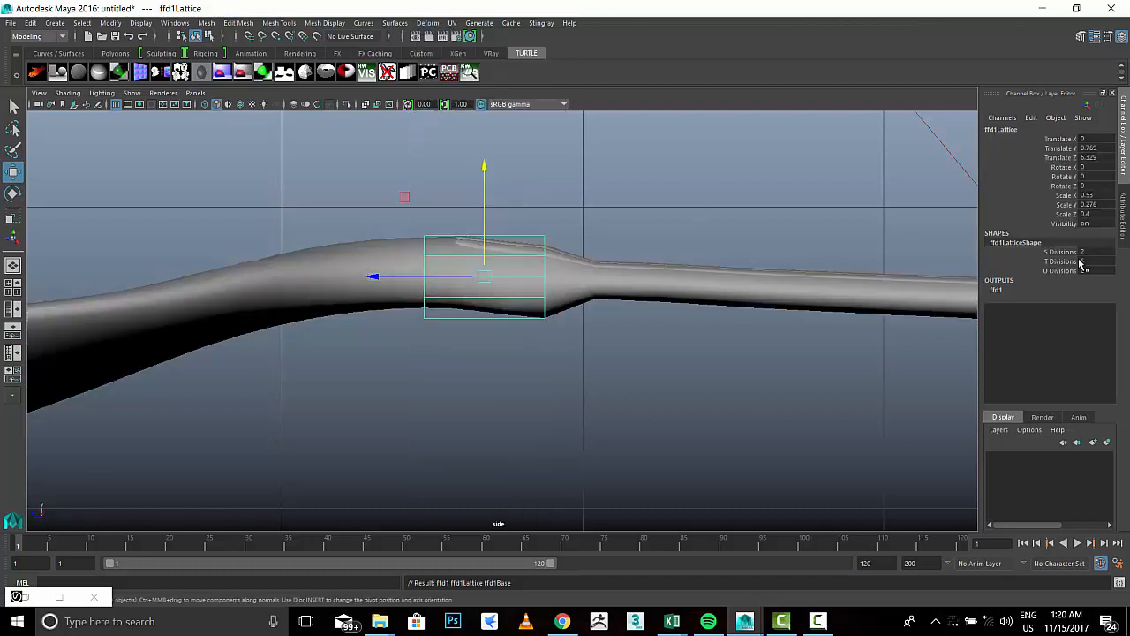
{"action": "key", "text": "Return"}
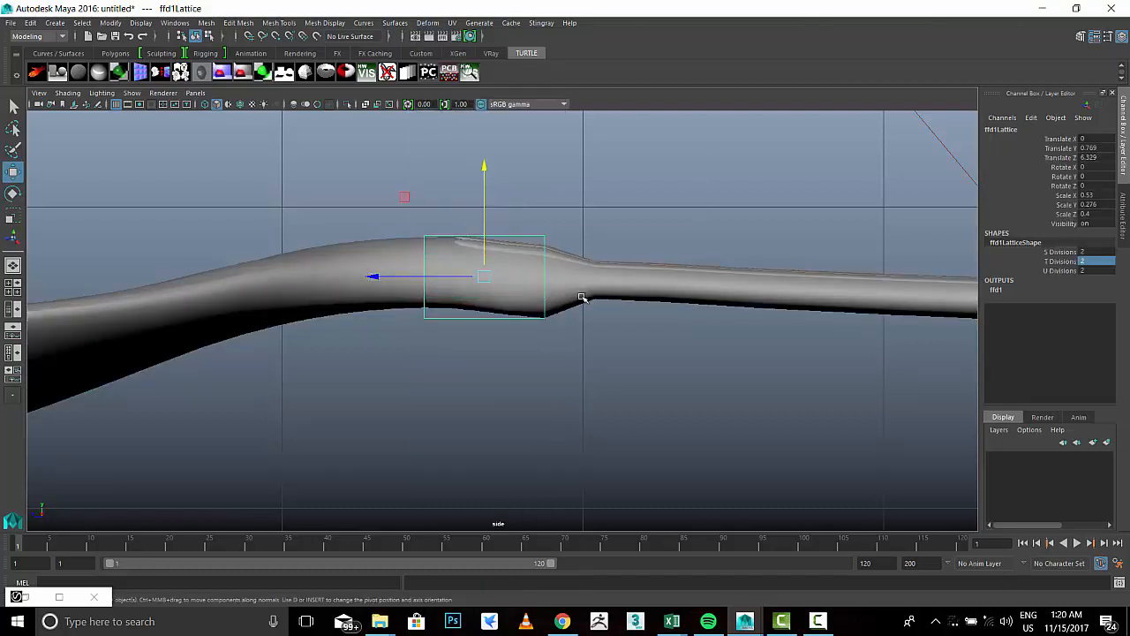
- Raise the lower lattice points at the handle end of the neck and lower the upper ones to blend the neck into the handle
{"action": "right_click_drag", "start_coordinate": [553, 232], "coordinate": [542, 198]}
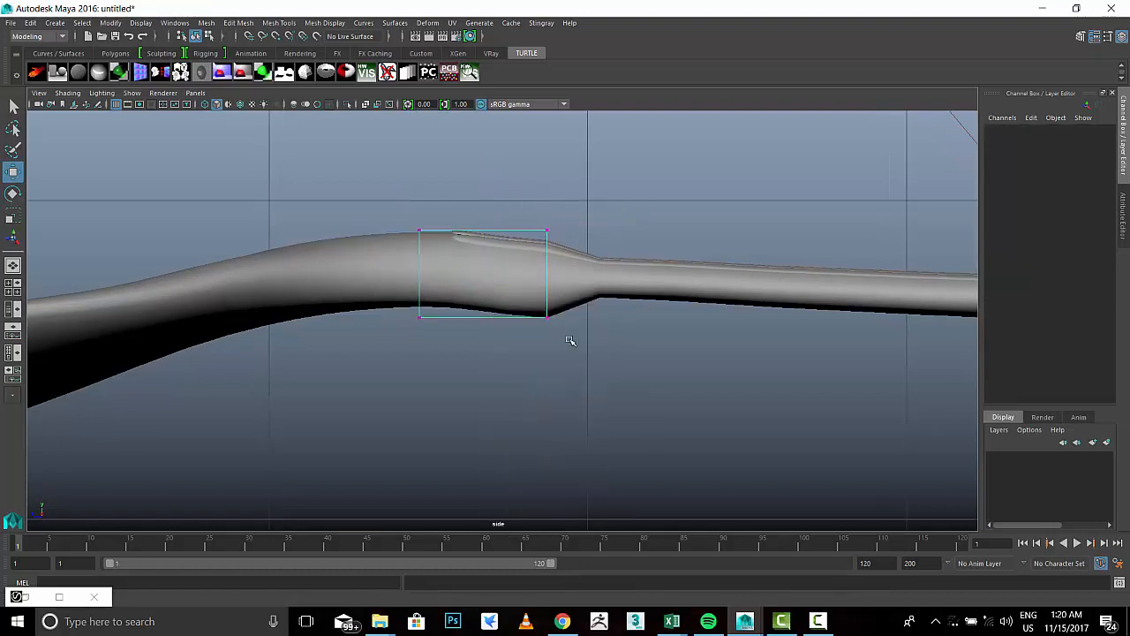
{"action": "left_click_drag", "start_coordinate": [571, 341], "coordinate": [534, 277]}
{"action": "middle_click_drag", "start_coordinate": [547, 262], "coordinate": [560, 243]}
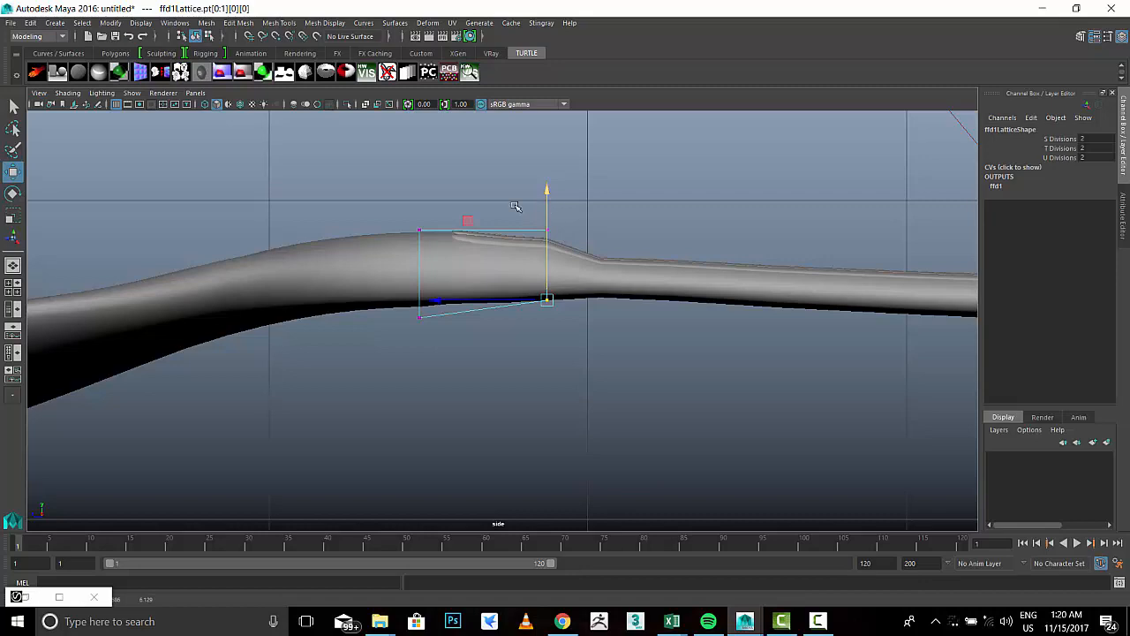
{"action": "scroll", "coordinate": [519, 207], "scroll_direction": "up", "scroll_amount": 2}
{"action": "left_click_drag", "start_coordinate": [571, 233], "coordinate": [547, 186]}
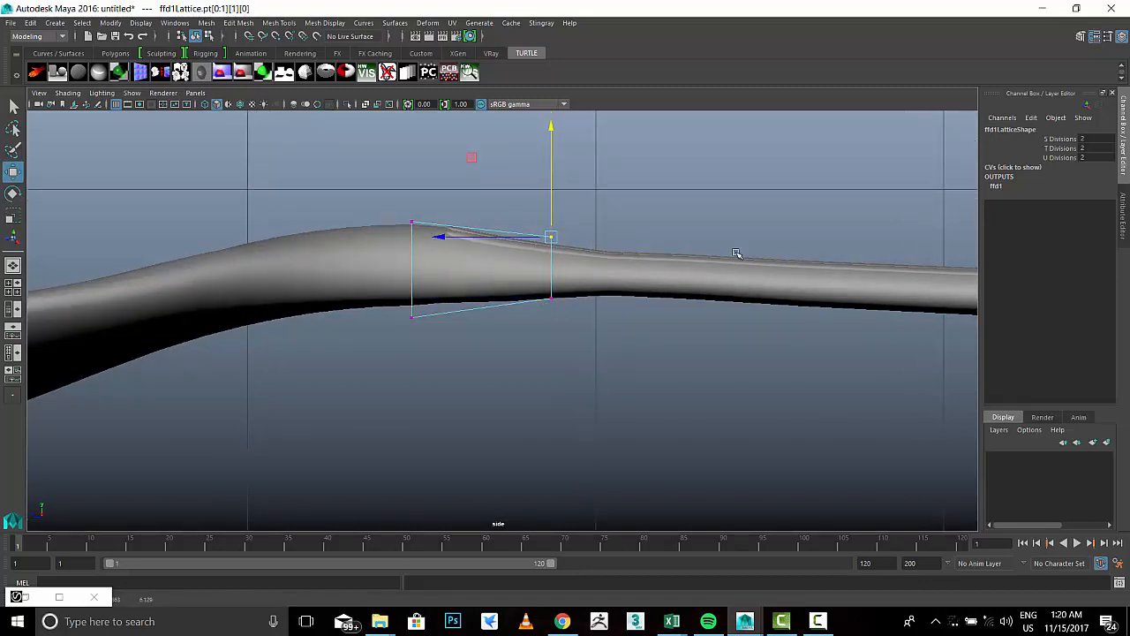
- Delete the spoon mesh's construction history to bake in the neck lattice deformation
{"action": "right_click_drag", "start_coordinate": [734, 250], "coordinate": [582, 299], "text": "alt"}
{"action": "right_click_drag", "start_coordinate": [455, 290], "coordinate": [936, 375], "text": "alt"}
{"action": "middle_click_drag", "start_coordinate": [456, 295], "coordinate": [552, 305], "text": "alt"}
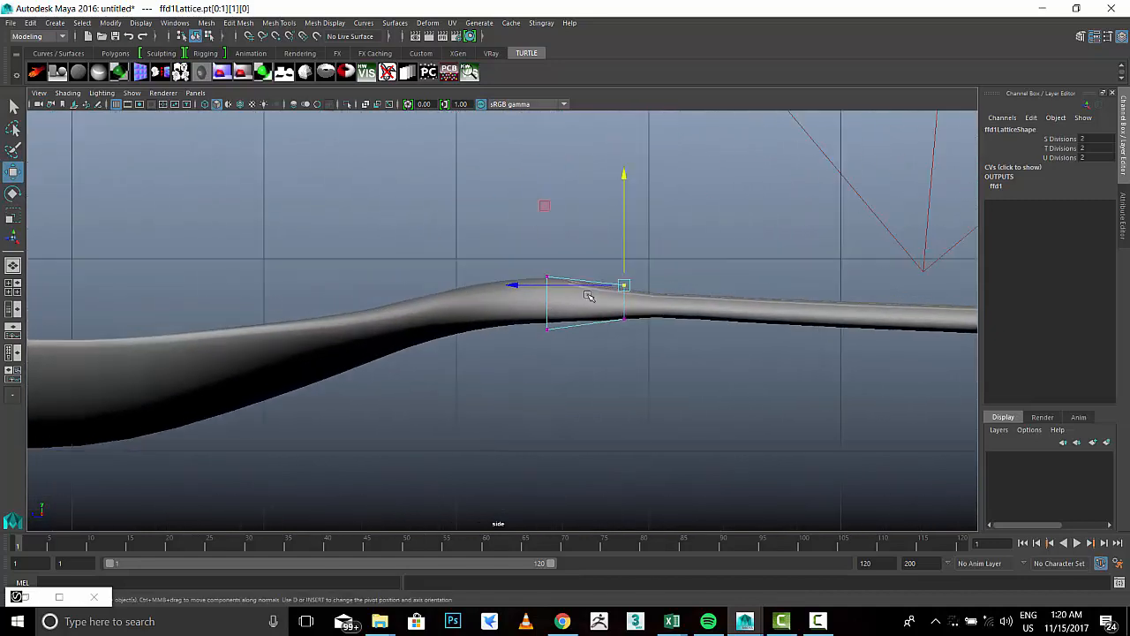
{"action": "scroll", "coordinate": [656, 305], "scroll_direction": "down", "scroll_amount": 1}
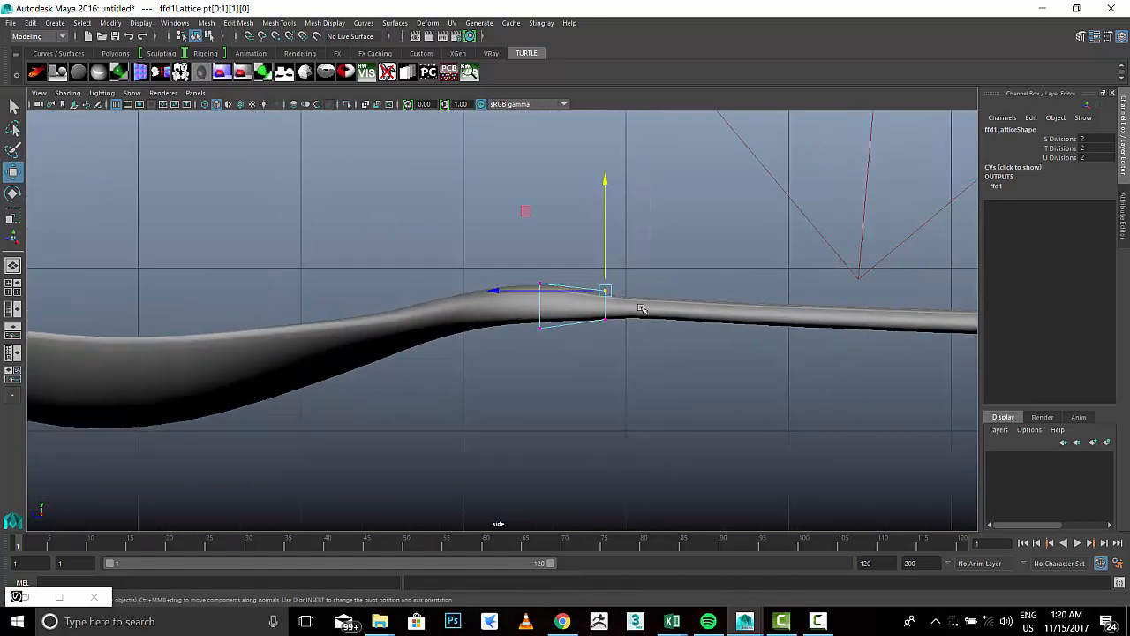
{"action": "left_click", "coordinate": [641, 307]}
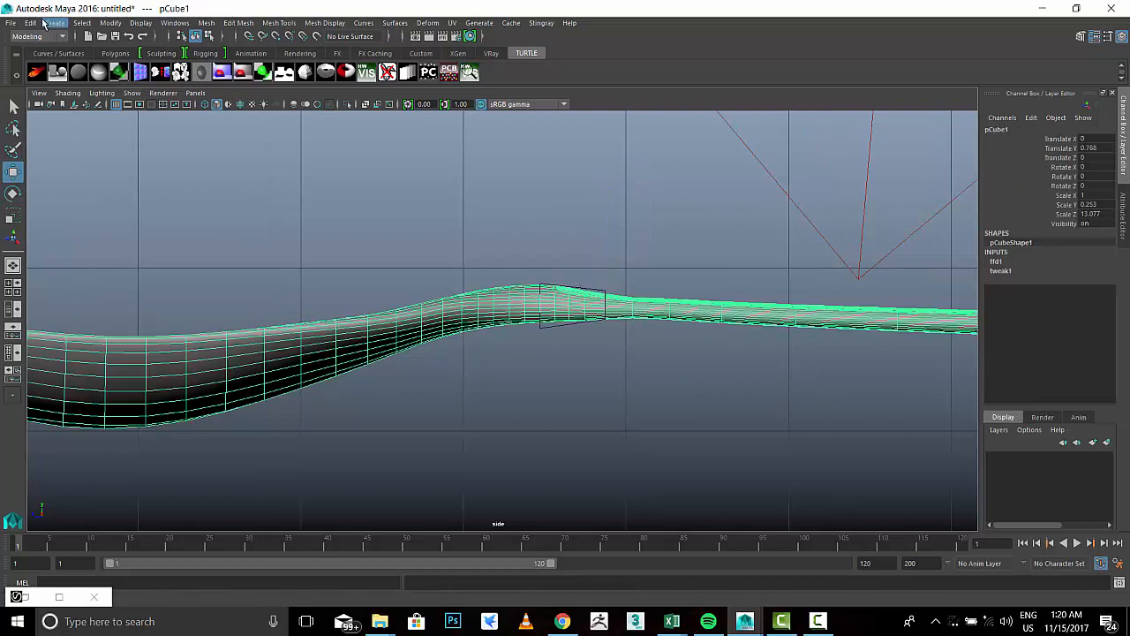
{"action": "left_click", "coordinate": [32, 23]}
{"action": "mouse_move", "coordinate": [132, 163]}
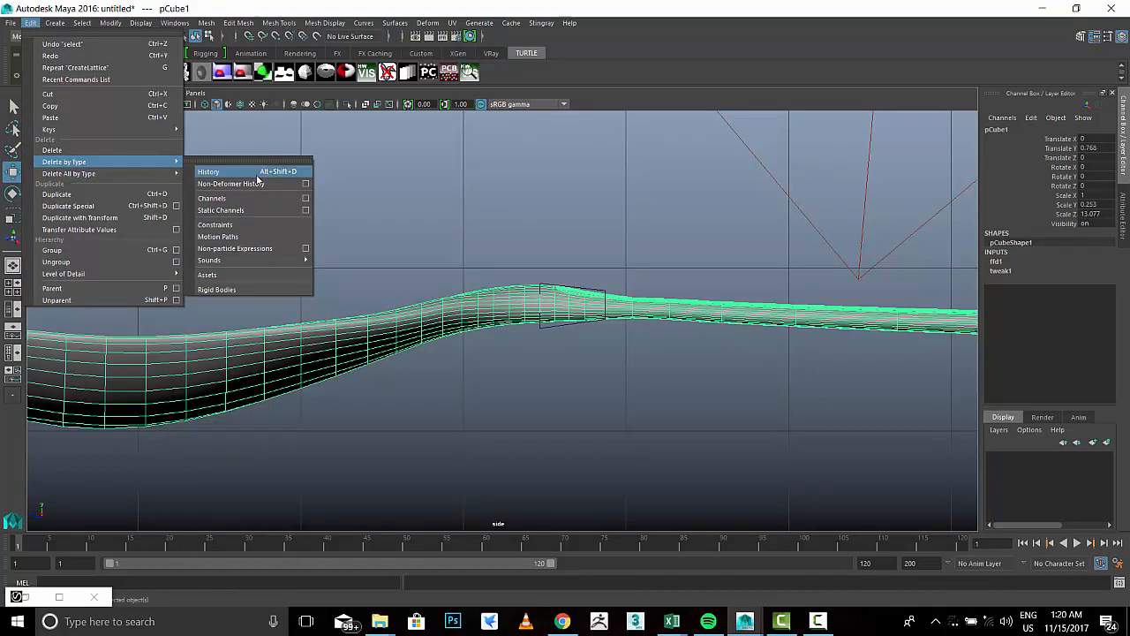
{"action": "left_click", "coordinate": [257, 172]}
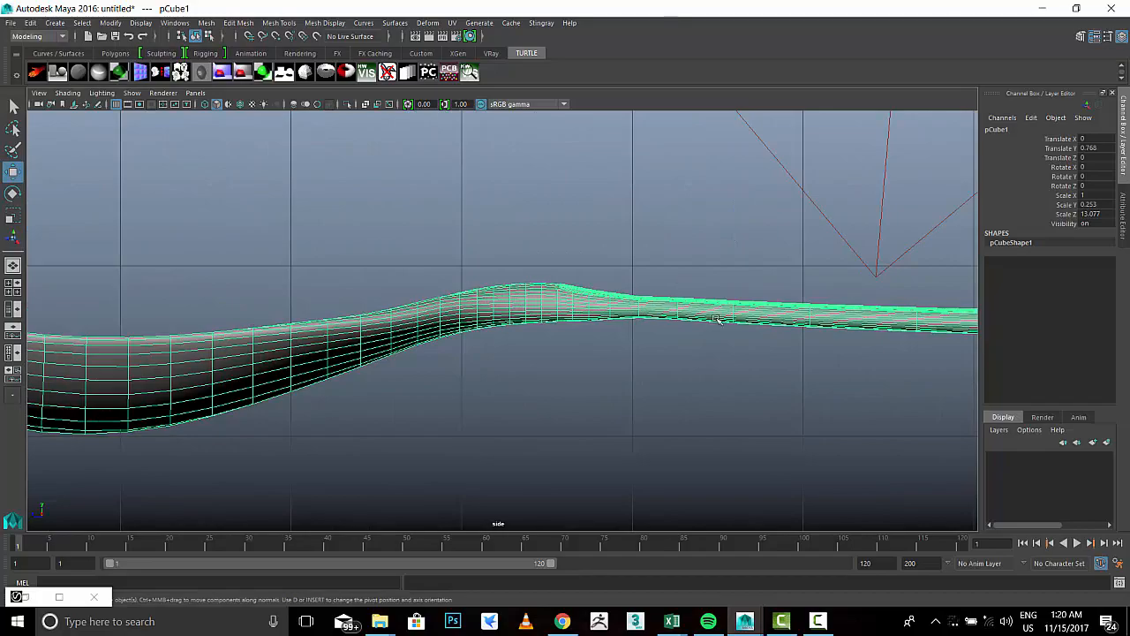
- Examine the whole spoon in the perspective view, checking the bowl, neck and handle from several angles
{"action": "key", "text": "space"}
{"action": "left_click_drag", "start_coordinate": [559, 295], "coordinate": [585, 301]}
{"action": "right_click_drag", "start_coordinate": [533, 310], "coordinate": [642, 303], "text": "alt"}
{"action": "middle_click_drag", "start_coordinate": [642, 303], "coordinate": [819, 295], "text": "alt"}
{"action": "left_click_drag", "start_coordinate": [820, 295], "coordinate": [733, 298], "text": "alt"}
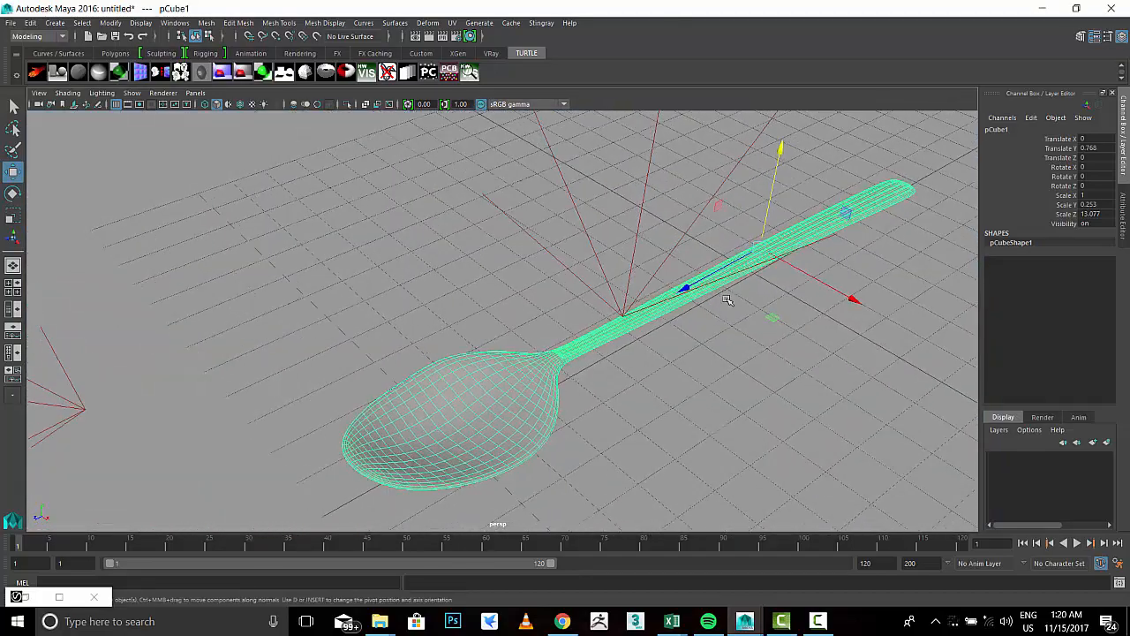
{"action": "middle_click_drag", "start_coordinate": [733, 298], "coordinate": [742, 281], "text": "alt"}
{"action": "right_click_drag", "start_coordinate": [743, 281], "coordinate": [804, 296], "text": "alt"}
{"action": "middle_click_drag", "start_coordinate": [804, 294], "coordinate": [714, 293], "text": "alt"}
{"action": "left_click_drag", "start_coordinate": [714, 292], "coordinate": [711, 292], "text": "alt"}
{"action": "right_click_drag", "start_coordinate": [712, 293], "coordinate": [719, 295], "text": "alt"}
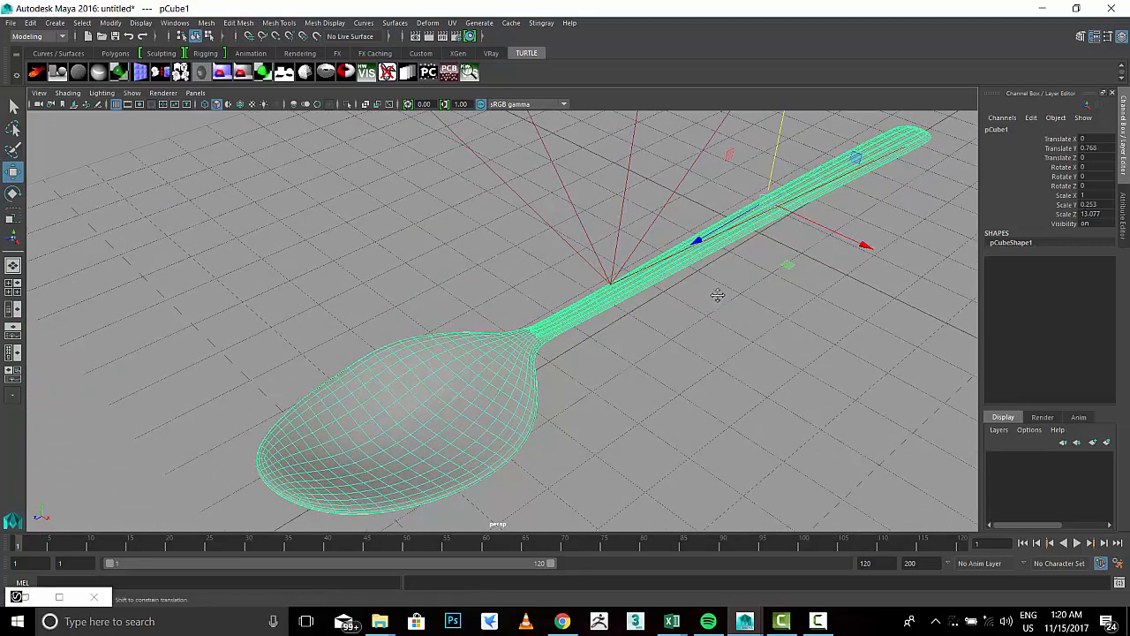
{"action": "middle_click_drag", "start_coordinate": [719, 295], "coordinate": [714, 292], "text": "alt"}
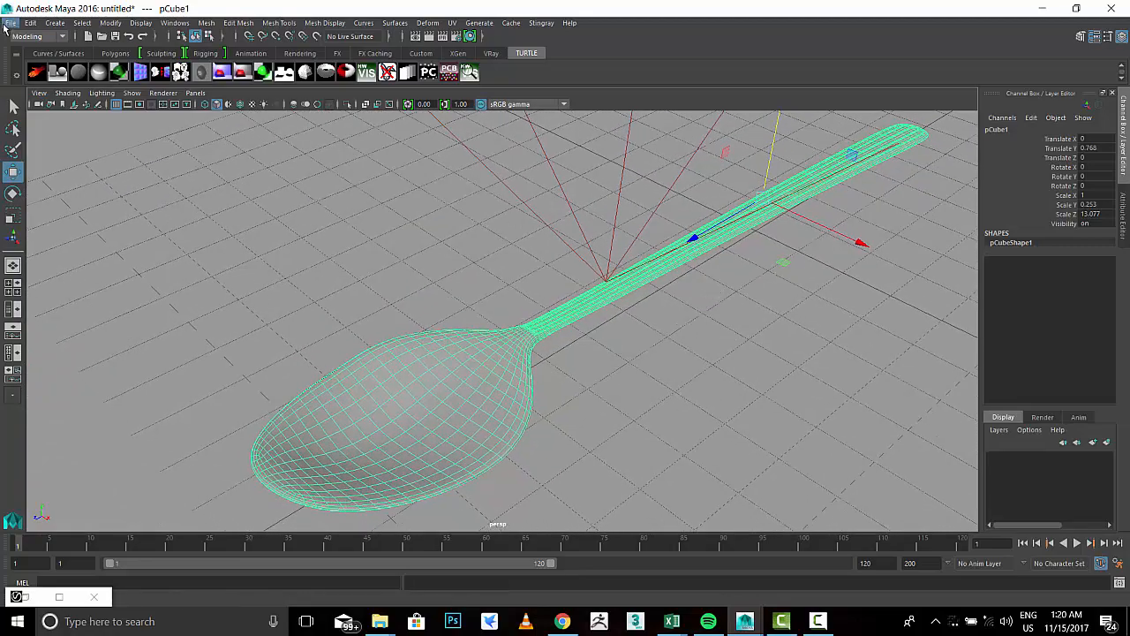
{"action": "left_click", "coordinate": [4, 25]}
{"action": "left_click", "coordinate": [828, 622]}
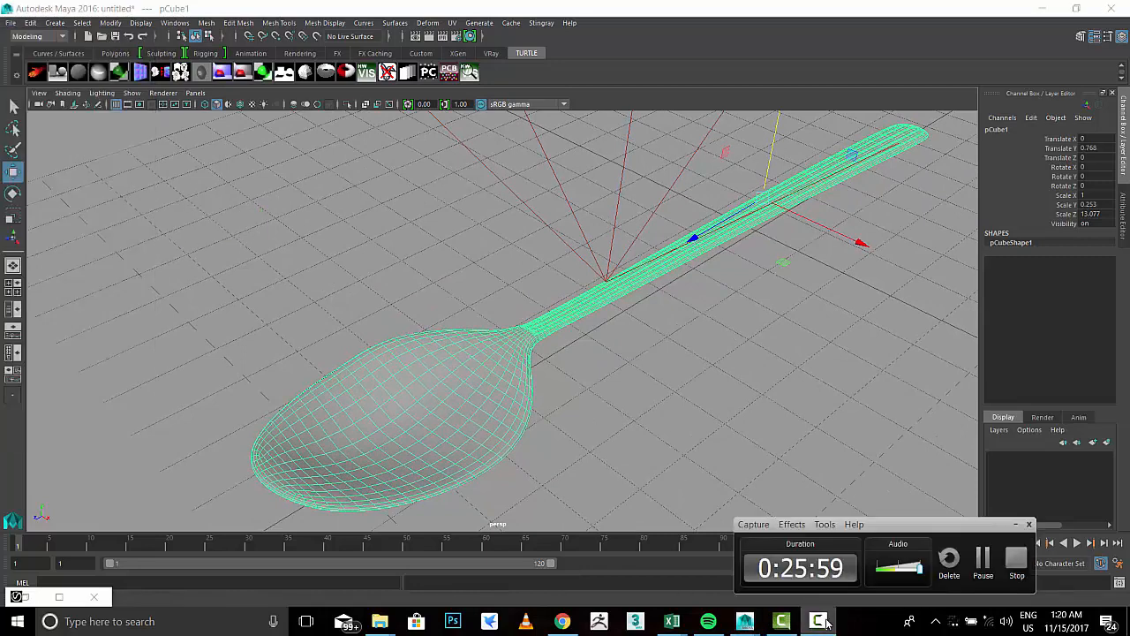